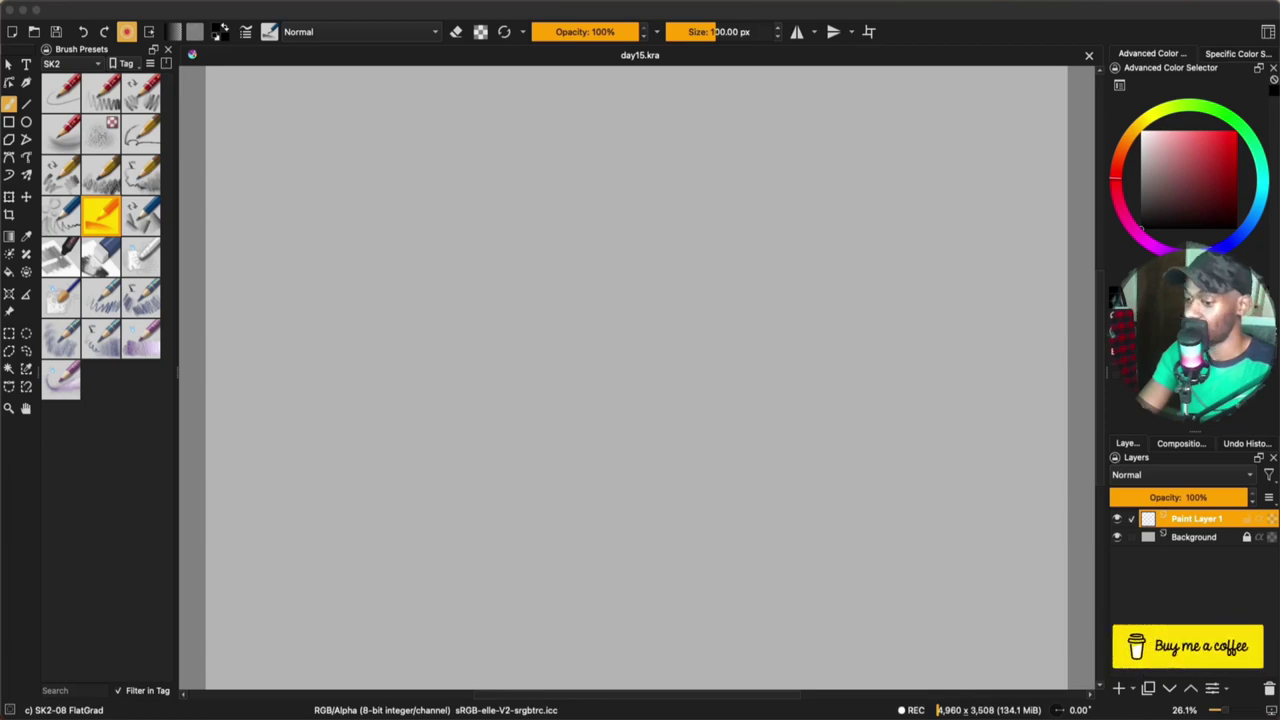
Sketch a big cat's face with the SK2-08 FlatGrad brush: nose bridge, muzzle, both eyes and the cheek contours
{"action": "key", "text": "super+Tab"}
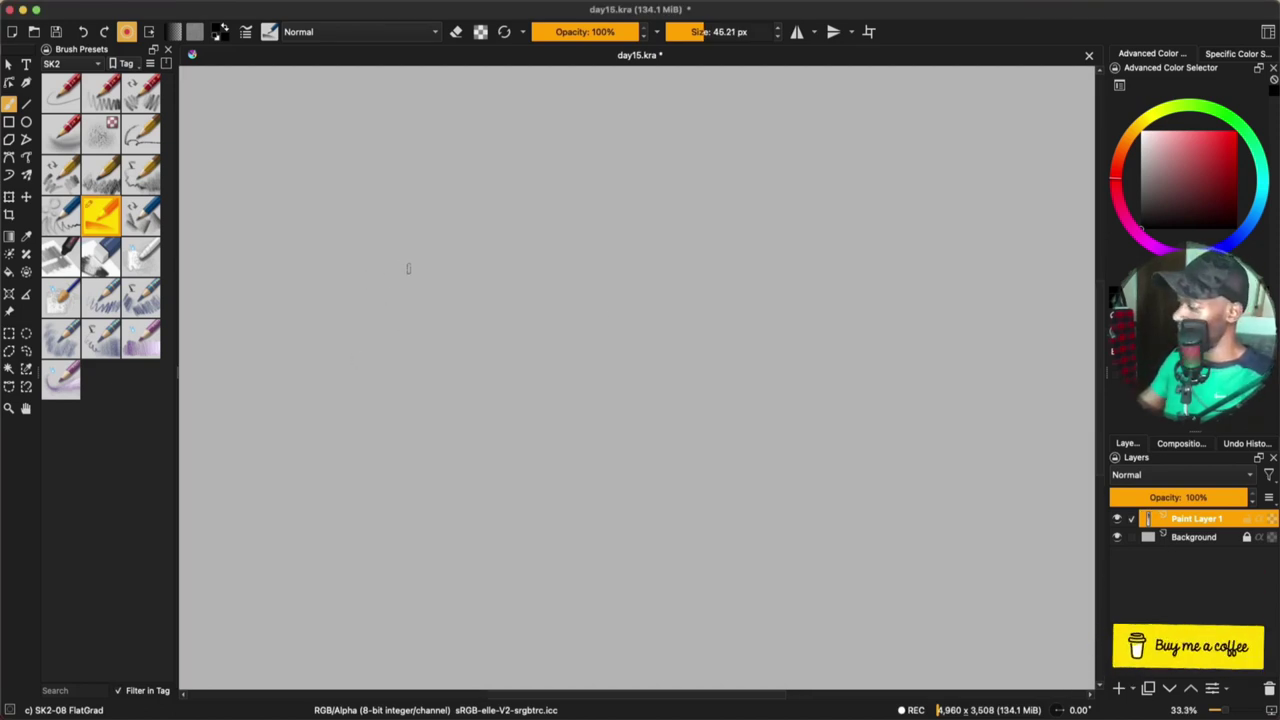
{"action": "left_click_drag", "start_coordinate": [443, 257], "coordinate": [413, 306]}
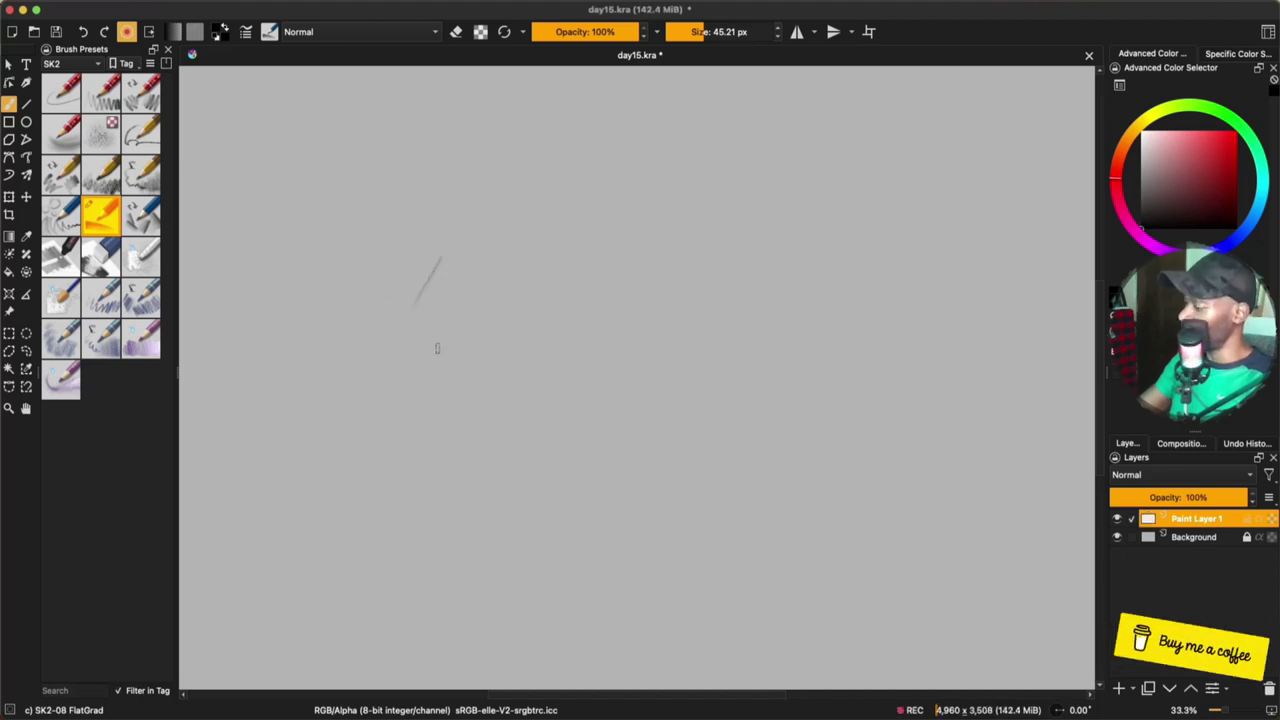
{"action": "mouse_move", "coordinate": [476, 362]}
{"action": "left_mouse_down"}
{"action": "mouse_move", "coordinate": [473, 397]}
{"action": "mouse_move", "coordinate": [521, 401]}
{"action": "left_mouse_up"}
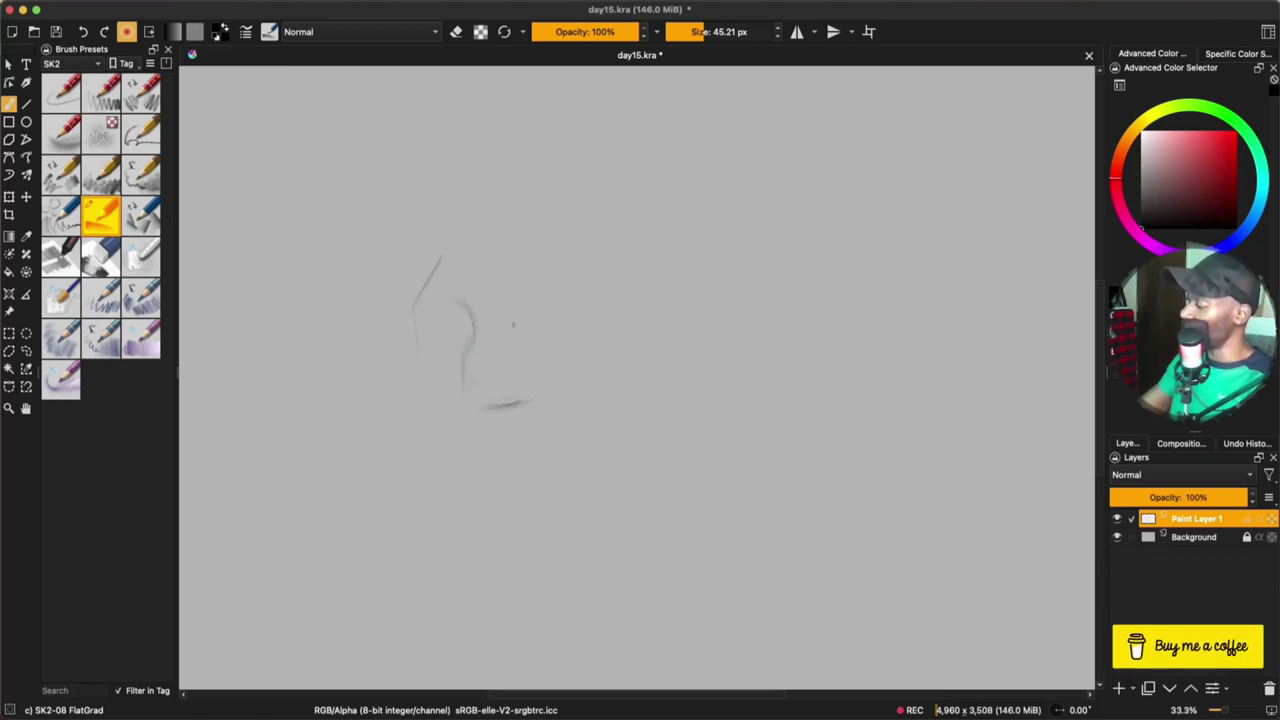
{"action": "mouse_move", "coordinate": [517, 335]}
{"action": "left_mouse_down"}
{"action": "mouse_move", "coordinate": [527, 369]}
{"action": "mouse_move", "coordinate": [512, 396]}
{"action": "left_mouse_up"}
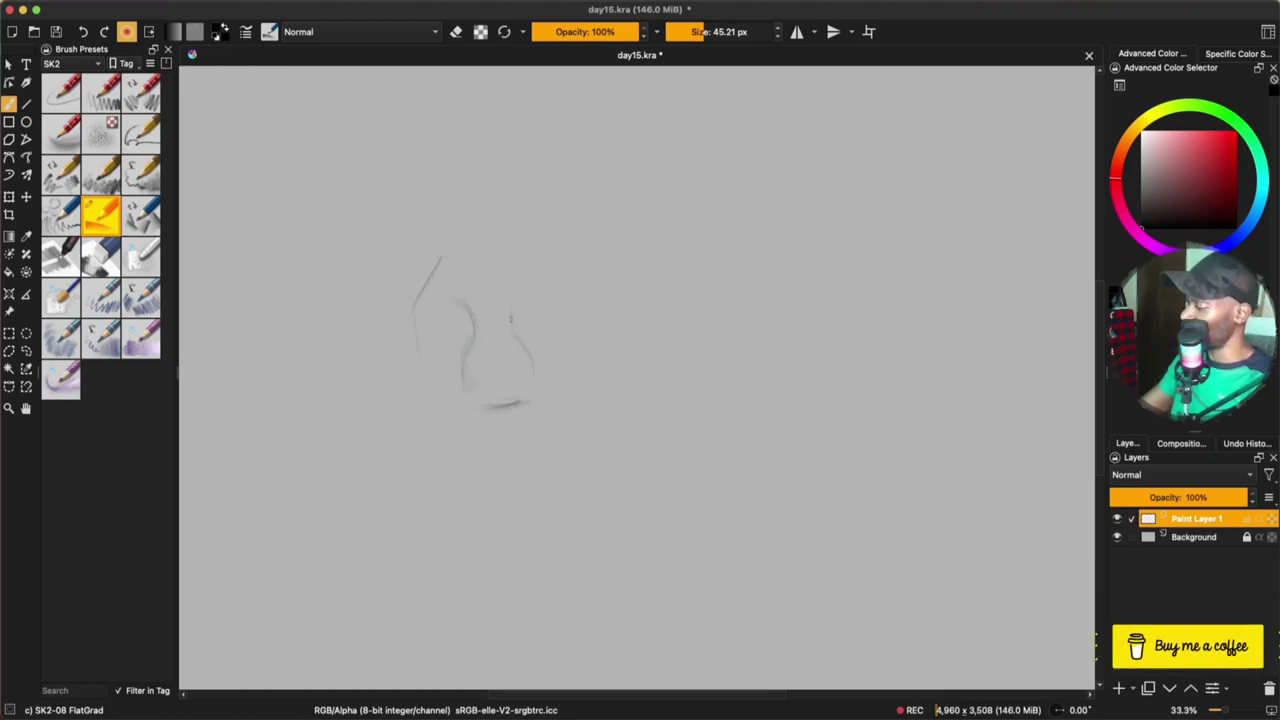
{"action": "left_click_drag", "start_coordinate": [527, 288], "coordinate": [516, 310]}
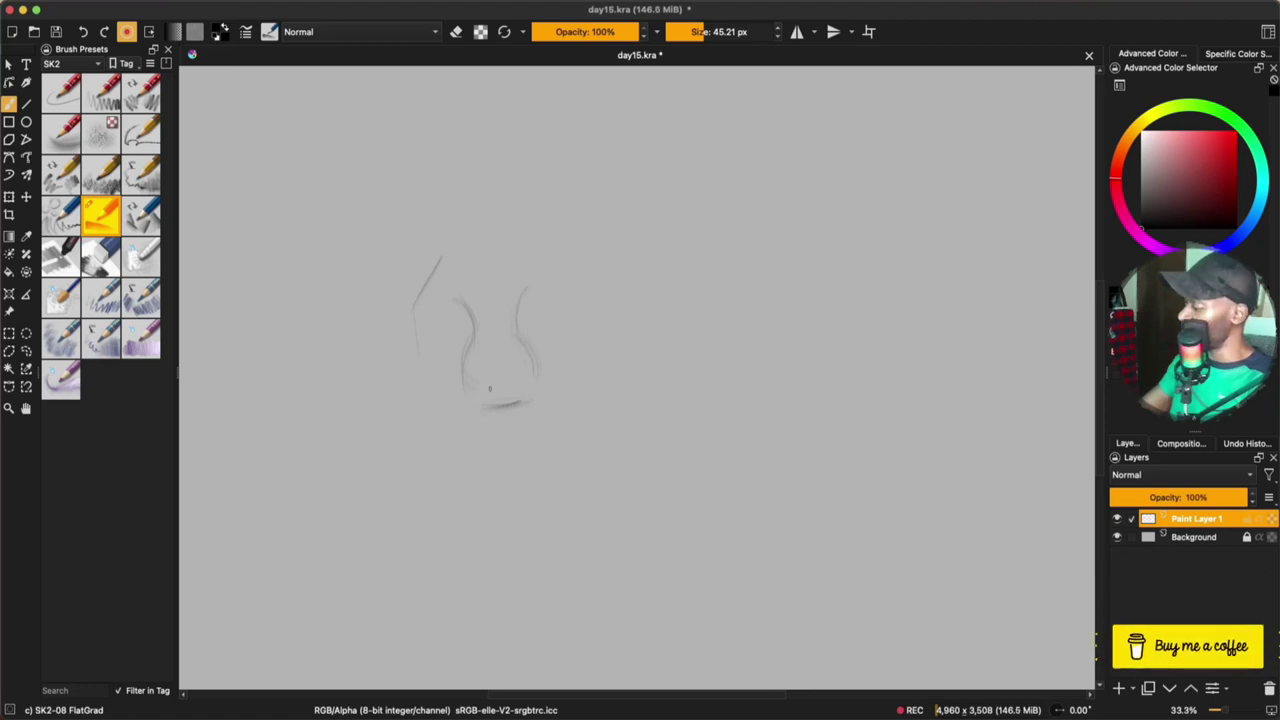
{"action": "left_click_drag", "start_coordinate": [476, 391], "coordinate": [529, 389]}
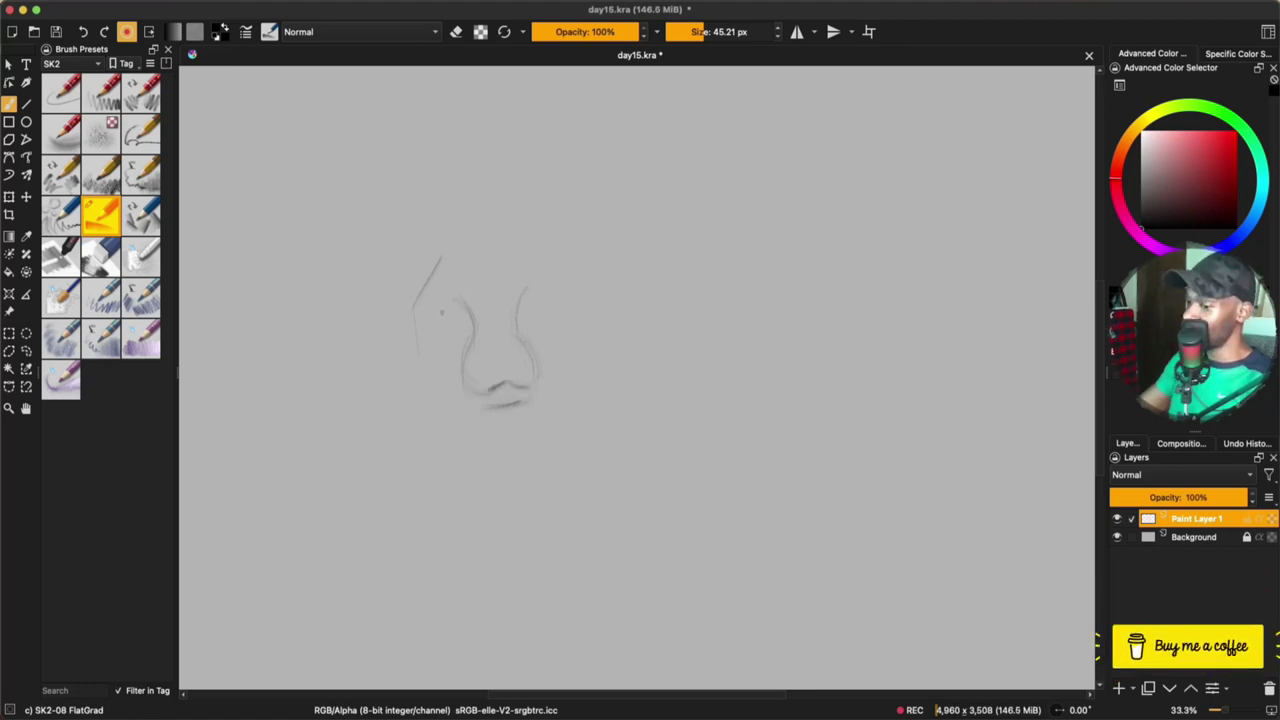
{"action": "left_click_drag", "start_coordinate": [444, 315], "coordinate": [545, 312]}
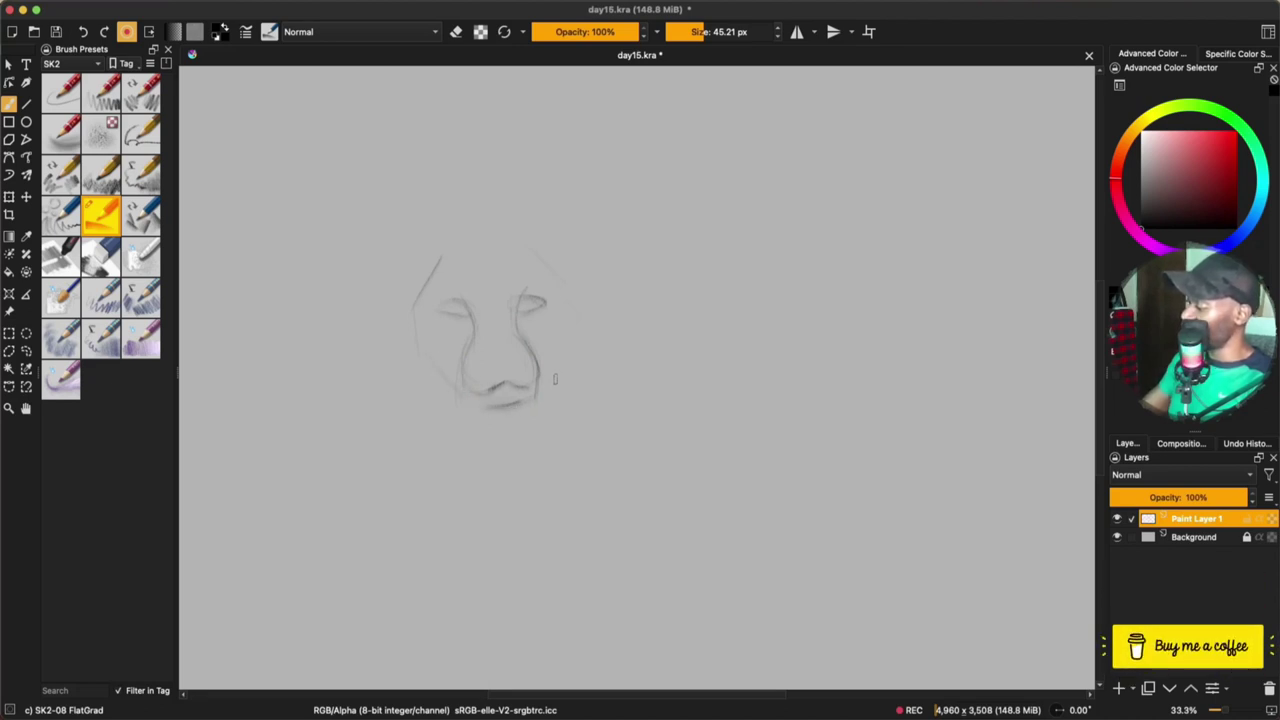
{"action": "left_click_drag", "start_coordinate": [553, 352], "coordinate": [538, 256]}
Rough in the neck, chest, lower edge of the foreleg and the shoulder below and beside the head
{"action": "left_click_drag", "start_coordinate": [441, 392], "coordinate": [435, 476]}
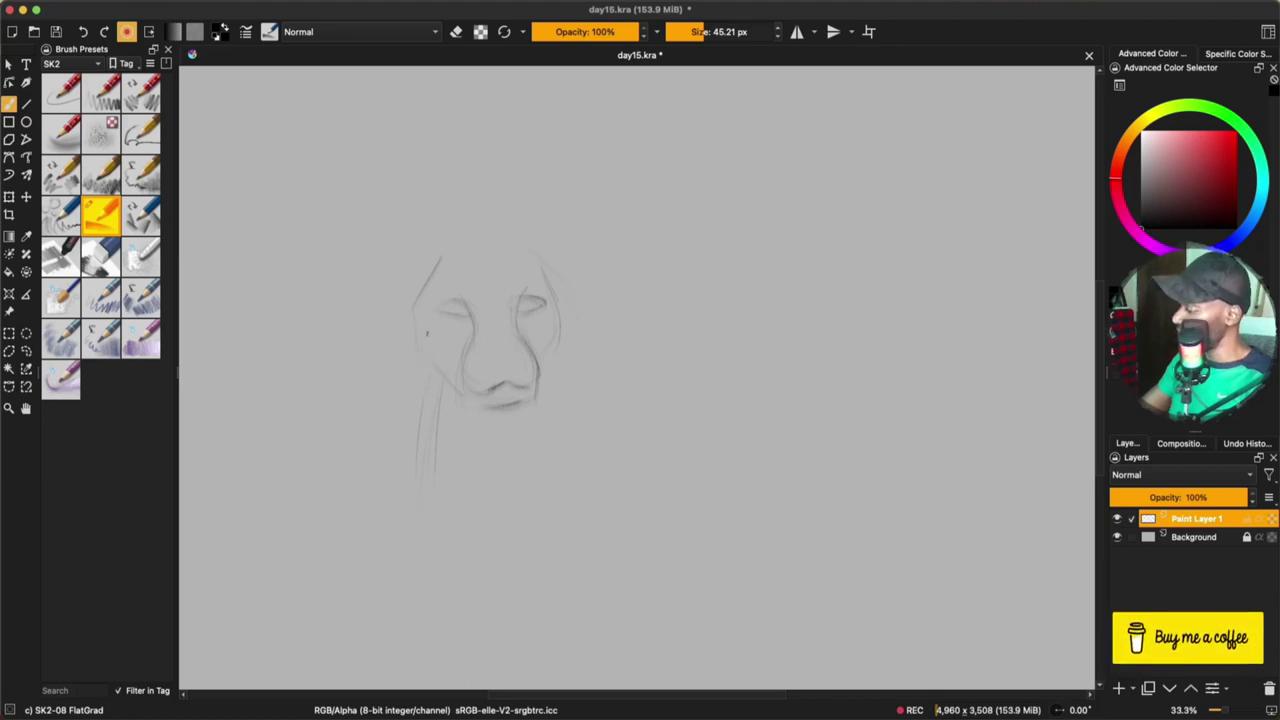
{"action": "mouse_move", "coordinate": [427, 365]}
{"action": "left_mouse_down"}
{"action": "mouse_move", "coordinate": [426, 491]}
{"action": "mouse_move", "coordinate": [486, 526]}
{"action": "mouse_move", "coordinate": [443, 500]}
{"action": "mouse_move", "coordinate": [550, 512]}
{"action": "left_mouse_up"}
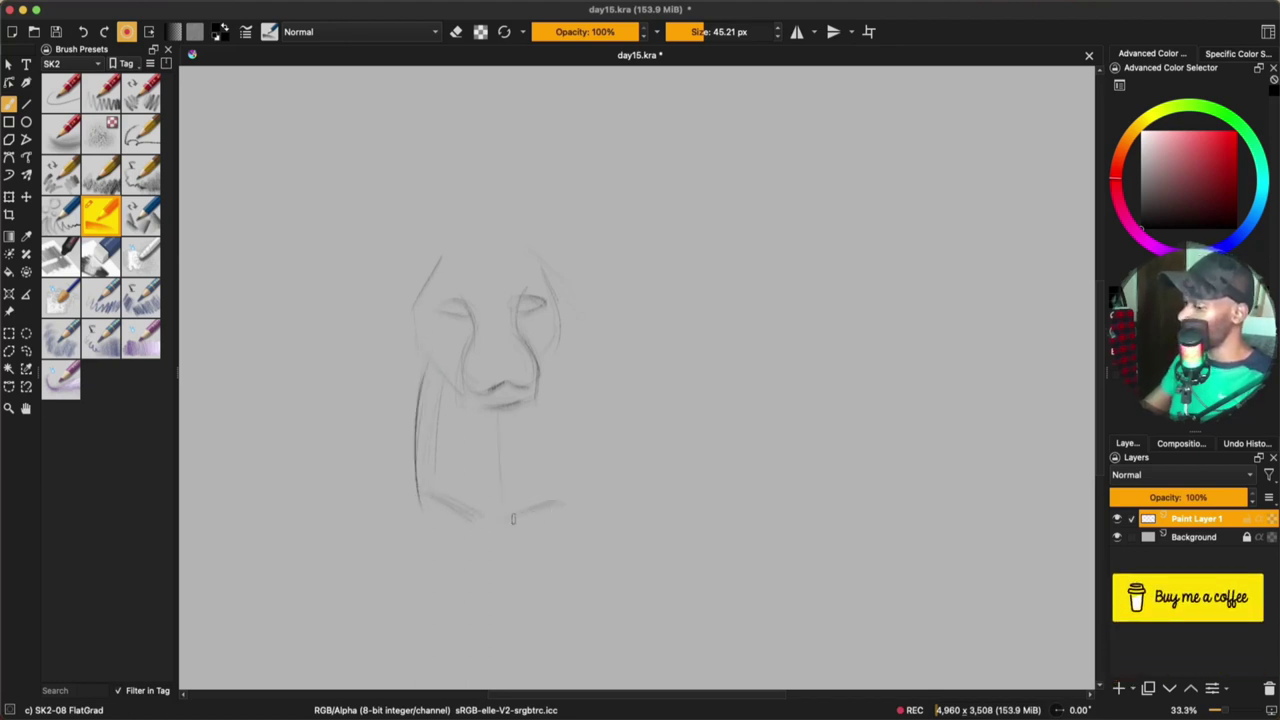
{"action": "left_click_drag", "start_coordinate": [575, 447], "coordinate": [551, 500]}
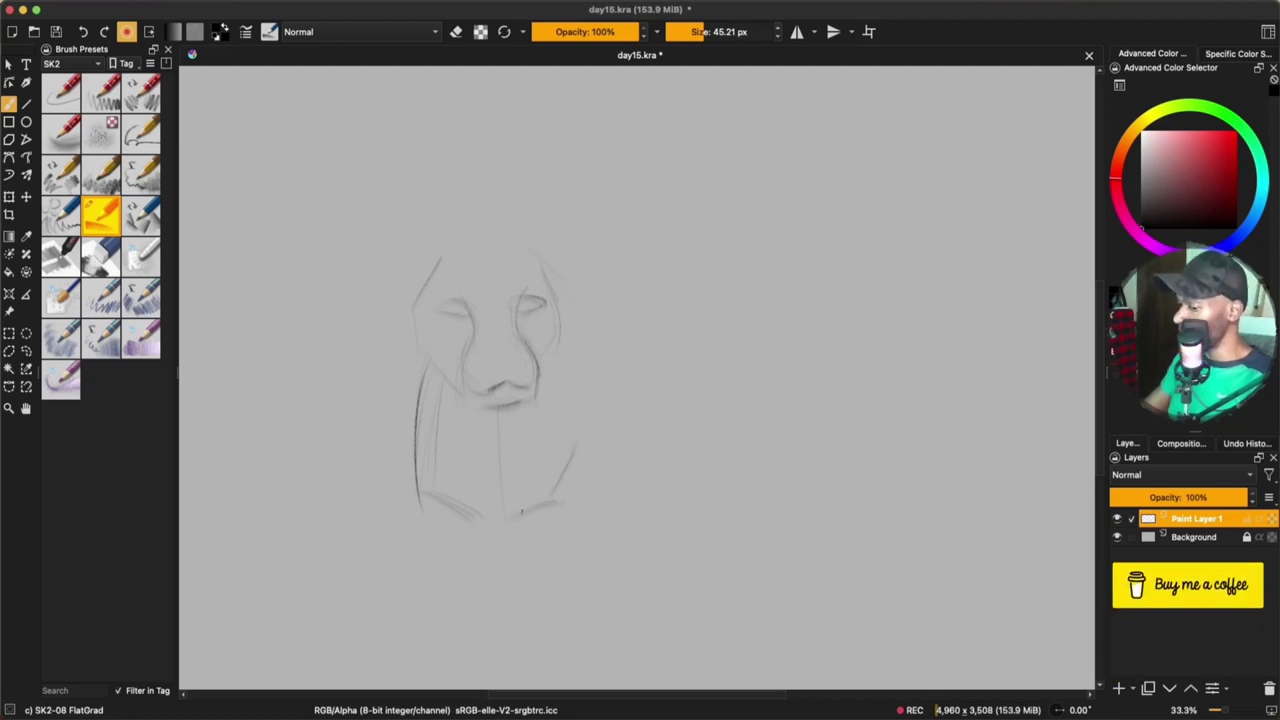
{"action": "left_click_drag", "start_coordinate": [395, 635], "coordinate": [615, 548]}
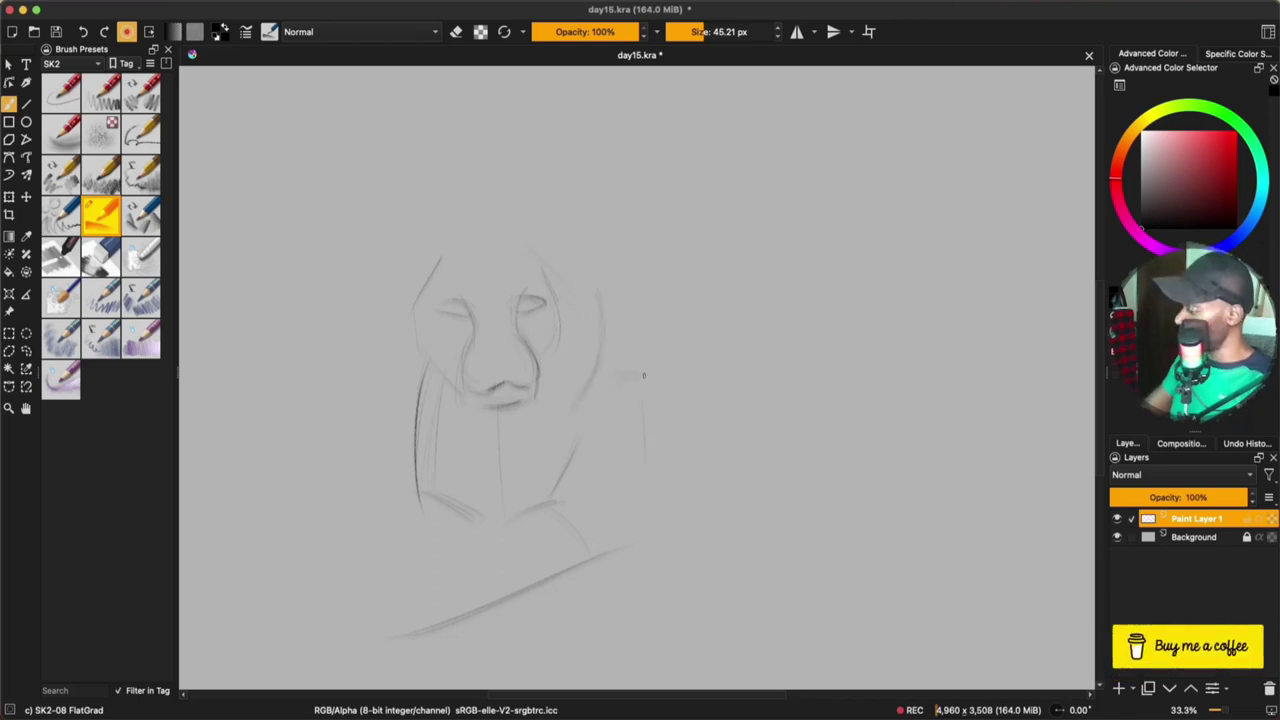
{"action": "left_click_drag", "start_coordinate": [641, 372], "coordinate": [653, 522]}
Sketch the crown of the head, both ears and the neck line leading into the back
{"action": "left_click_drag", "start_coordinate": [440, 255], "coordinate": [508, 218]}
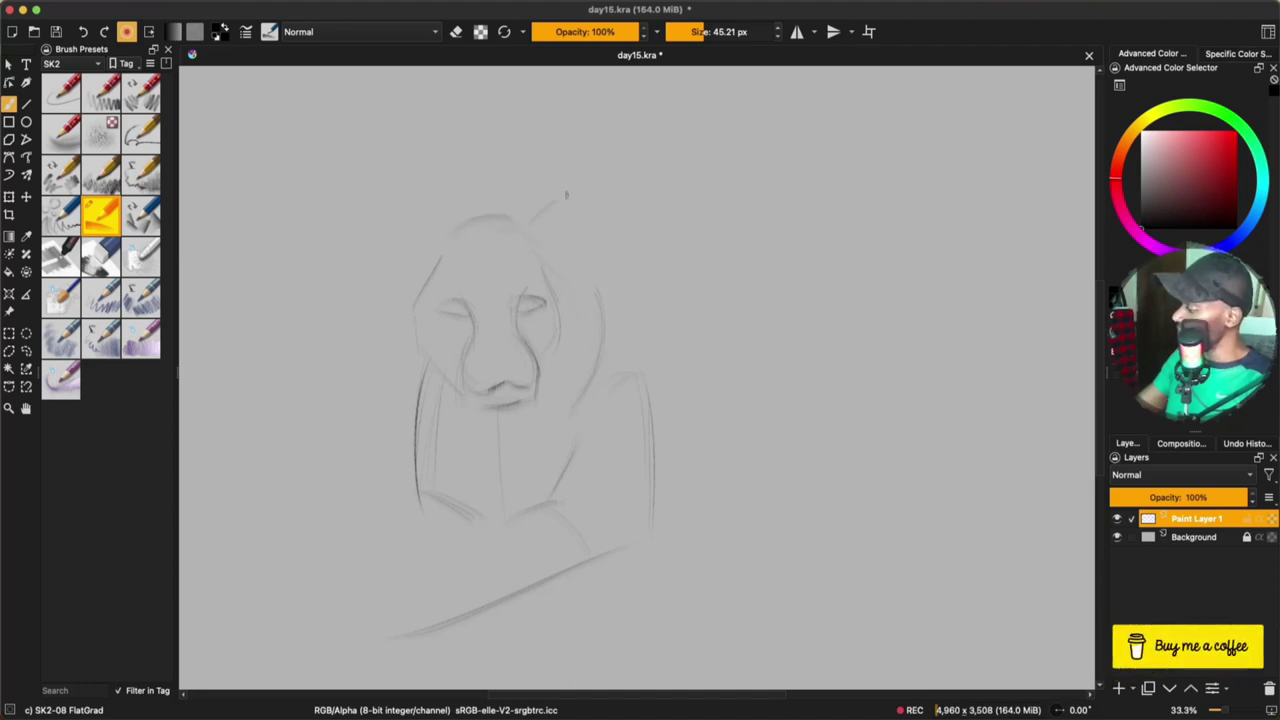
{"action": "left_click_drag", "start_coordinate": [545, 213], "coordinate": [572, 255]}
{"action": "left_click_drag", "start_coordinate": [405, 292], "coordinate": [438, 256]}
{"action": "left_click_drag", "start_coordinate": [580, 282], "coordinate": [642, 314]}
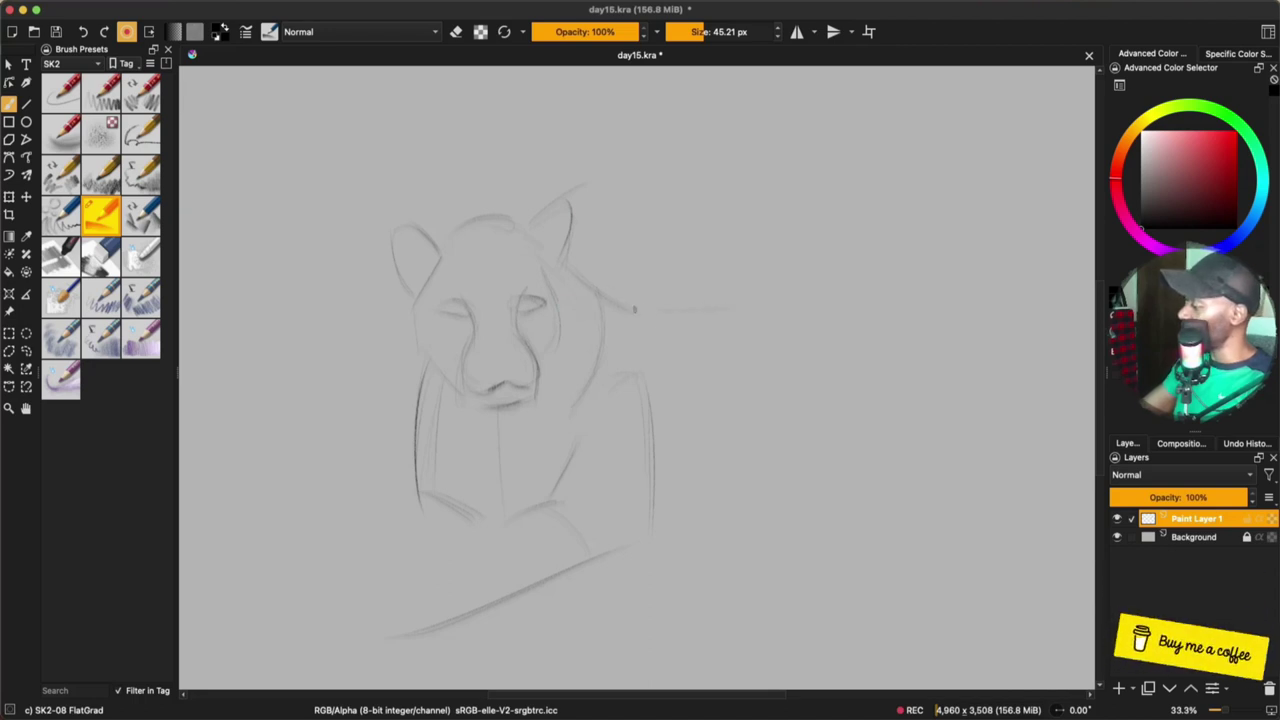
{"action": "left_click_drag", "start_coordinate": [657, 321], "coordinate": [634, 315]}
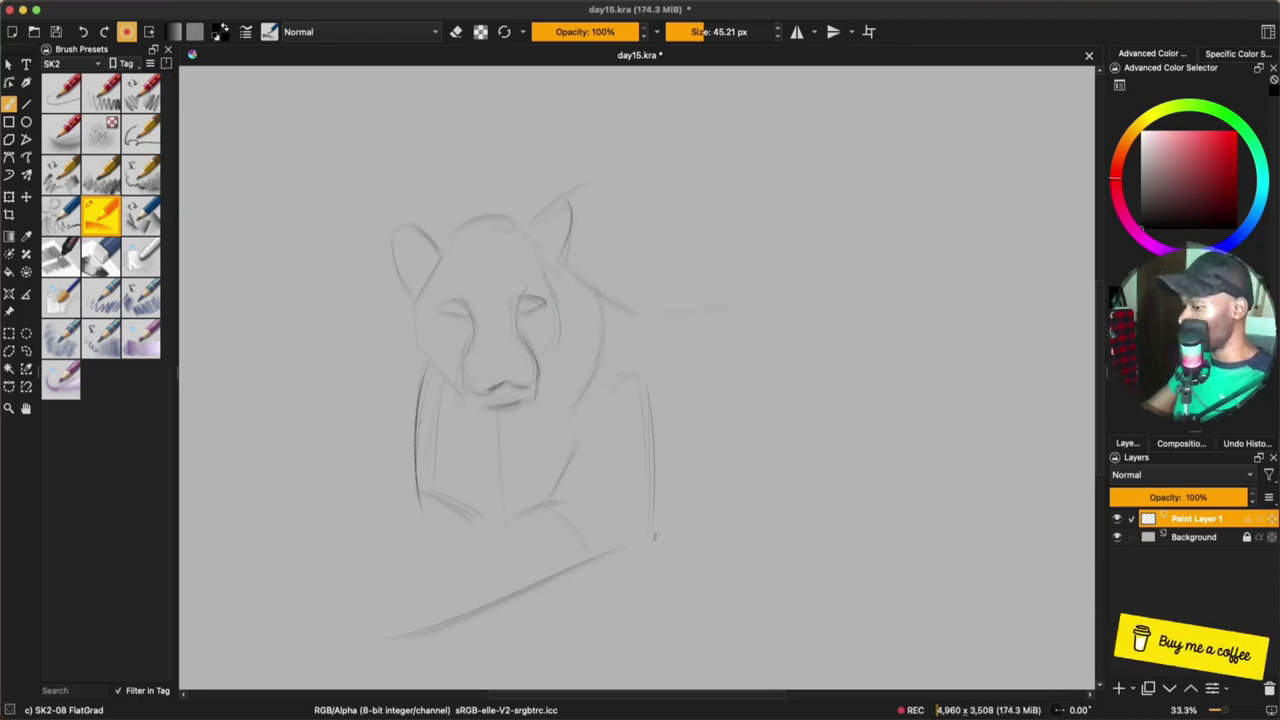
Sketch the belly line and near hind paw, and scale the whole sketch down to make room for the hindquarters
{"action": "left_click_drag", "start_coordinate": [654, 537], "coordinate": [864, 537]}
{"action": "left_click_drag", "start_coordinate": [642, 547], "coordinate": [848, 526]}
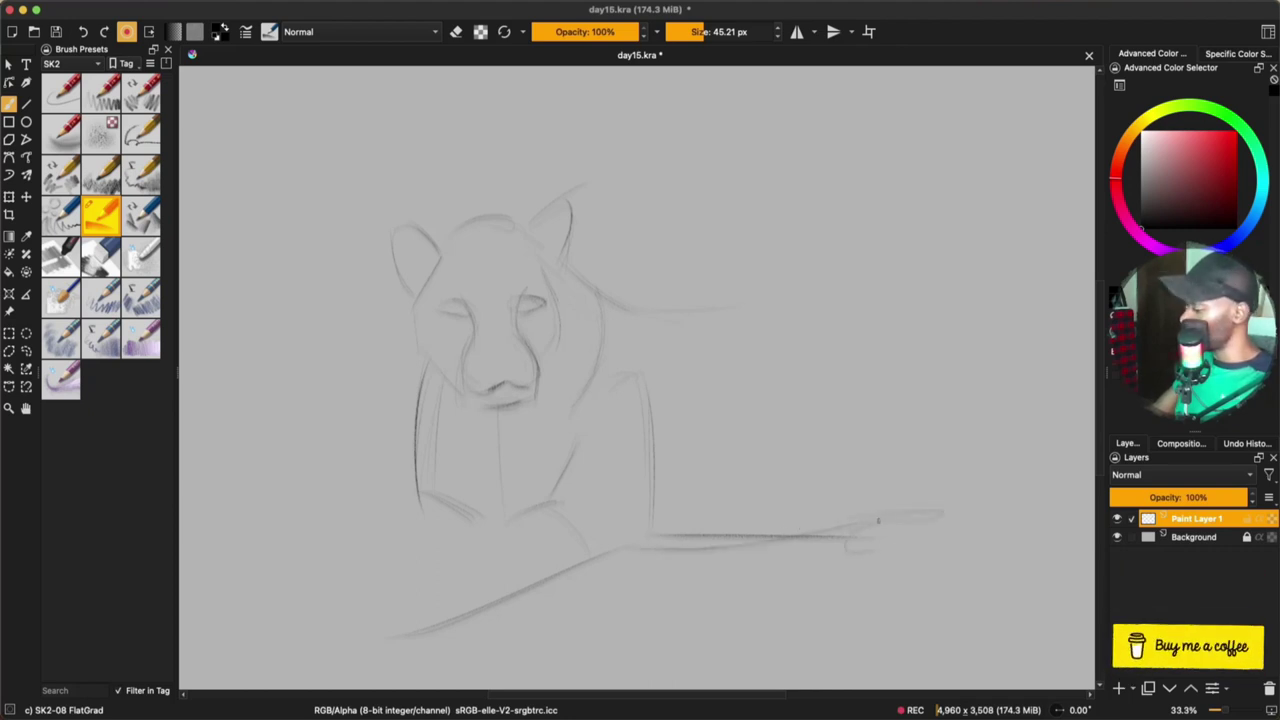
{"action": "mouse_move", "coordinate": [868, 525]}
{"action": "left_mouse_down"}
{"action": "mouse_move", "coordinate": [893, 542]}
{"action": "mouse_move", "coordinate": [877, 550]}
{"action": "mouse_move", "coordinate": [879, 518]}
{"action": "mouse_move", "coordinate": [911, 548]}
{"action": "mouse_move", "coordinate": [980, 505]}
{"action": "left_mouse_up"}
{"action": "left_click_drag", "start_coordinate": [905, 550], "coordinate": [982, 514]}
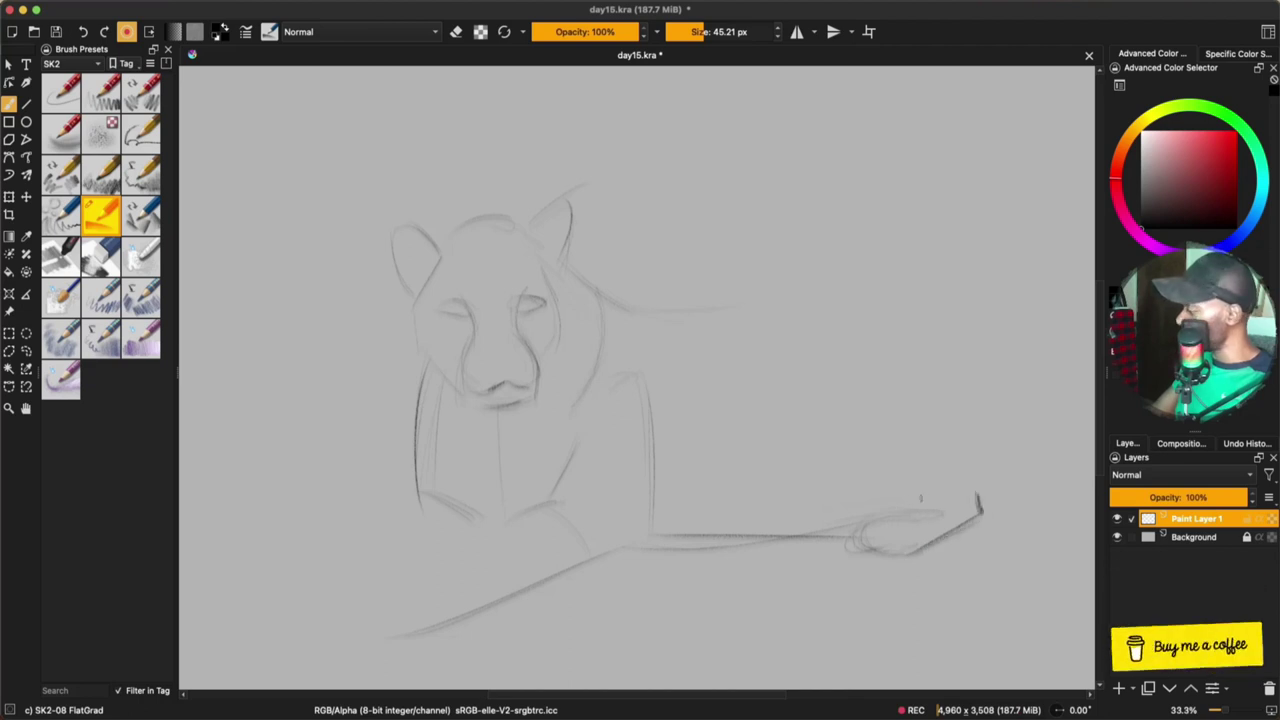
{"action": "left_click_drag", "start_coordinate": [876, 516], "coordinate": [941, 515]}
{"action": "key", "text": "minus"}
{"action": "key", "text": "super+t"}
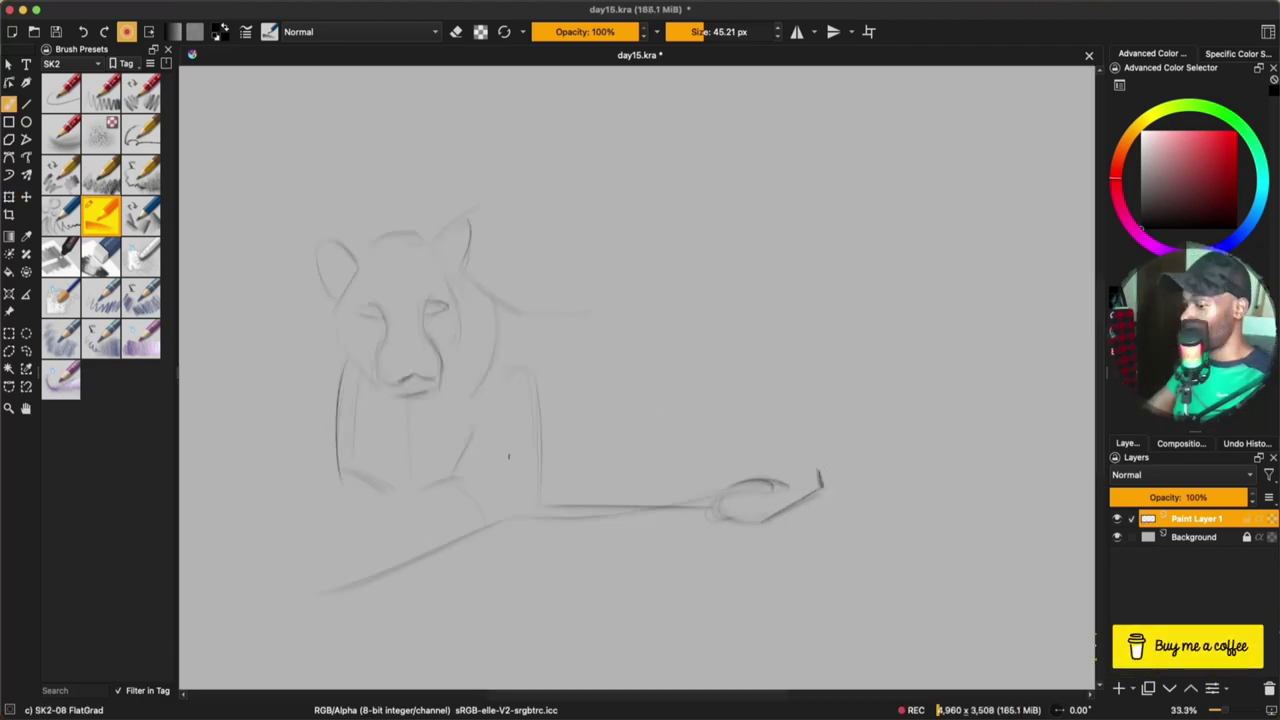
Sketch the front edge of the thigh, the underside of the haunch and the second hind foot
{"action": "left_click_drag", "start_coordinate": [801, 460], "coordinate": [803, 357]}
{"action": "mouse_move", "coordinate": [825, 480]}
{"action": "left_mouse_down"}
{"action": "mouse_move", "coordinate": [915, 503]}
{"action": "mouse_move", "coordinate": [990, 488]}
{"action": "left_mouse_up"}
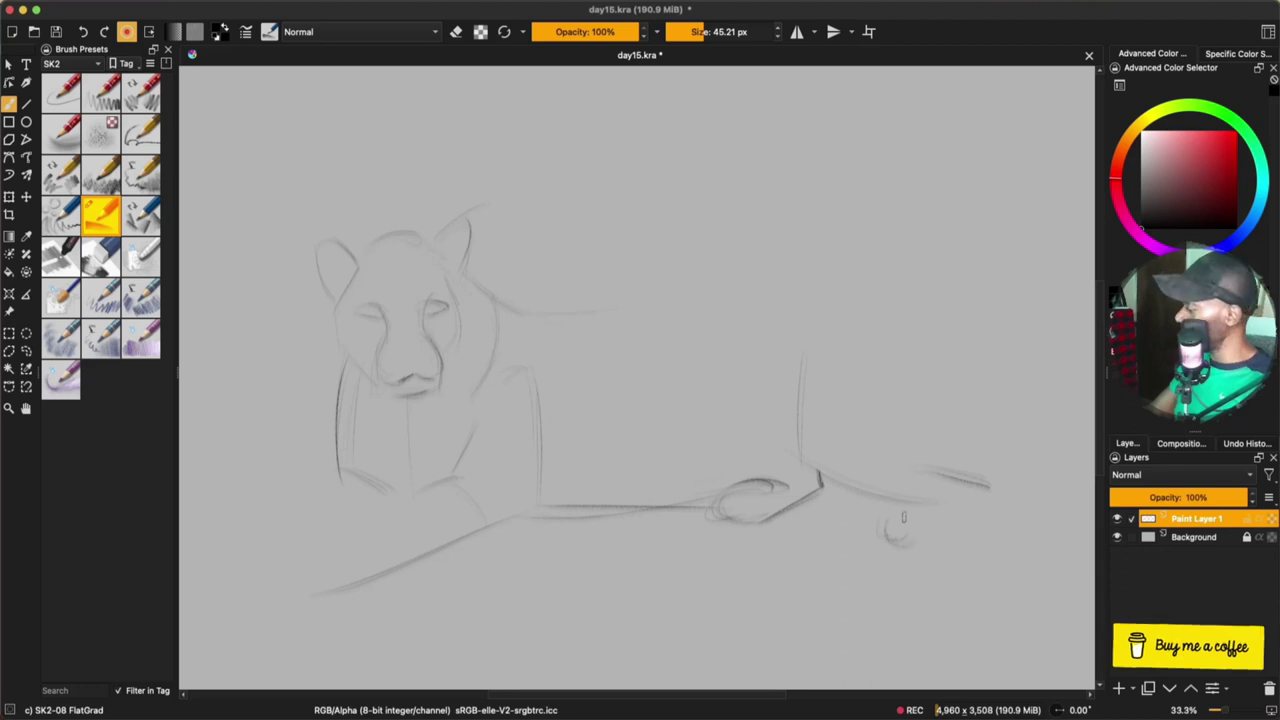
{"action": "left_click_drag", "start_coordinate": [894, 522], "coordinate": [1010, 470]}
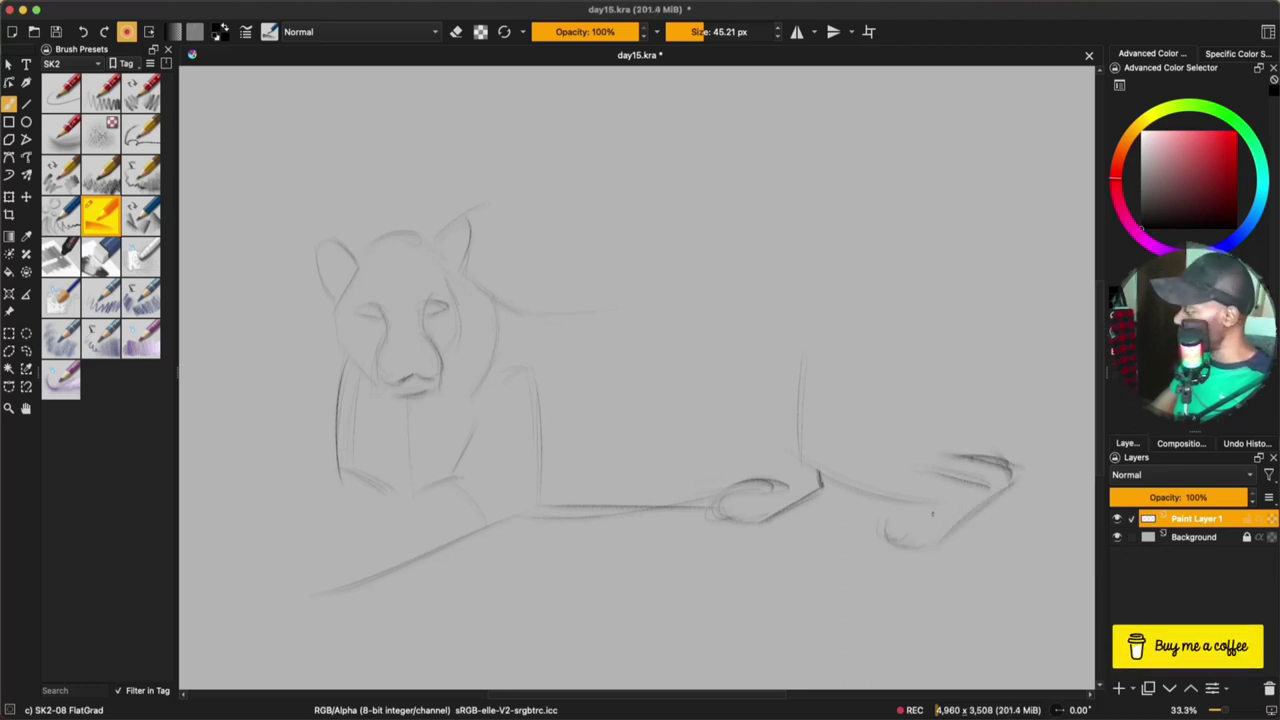
{"action": "mouse_move", "coordinate": [916, 504]}
{"action": "left_mouse_down"}
{"action": "mouse_move", "coordinate": [956, 489]}
{"action": "mouse_move", "coordinate": [978, 461]}
{"action": "left_mouse_up"}
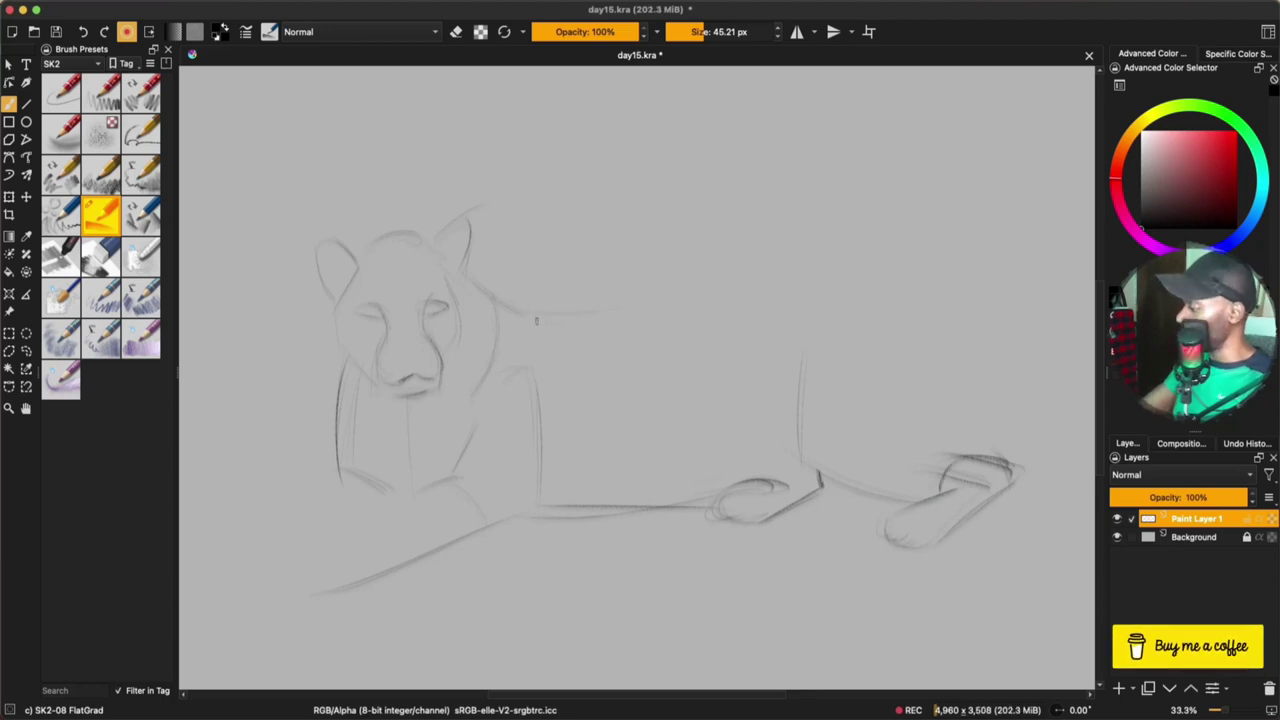
{"action": "left_click_drag", "start_coordinate": [547, 318], "coordinate": [836, 276]}
{"action": "mouse_move", "coordinate": [636, 300]}
{"action": "left_mouse_down"}
{"action": "mouse_move", "coordinate": [786, 290]}
{"action": "mouse_move", "coordinate": [585, 316]}
{"action": "left_mouse_up"}
{"action": "key", "text": "ctrl+z"}
{"action": "key", "text": "ctrl+z"}
Sketch the arched back from neck to rump and shift the selected hindquarters slightly toward the head
{"action": "left_click_drag", "start_coordinate": [509, 293], "coordinate": [816, 280]}
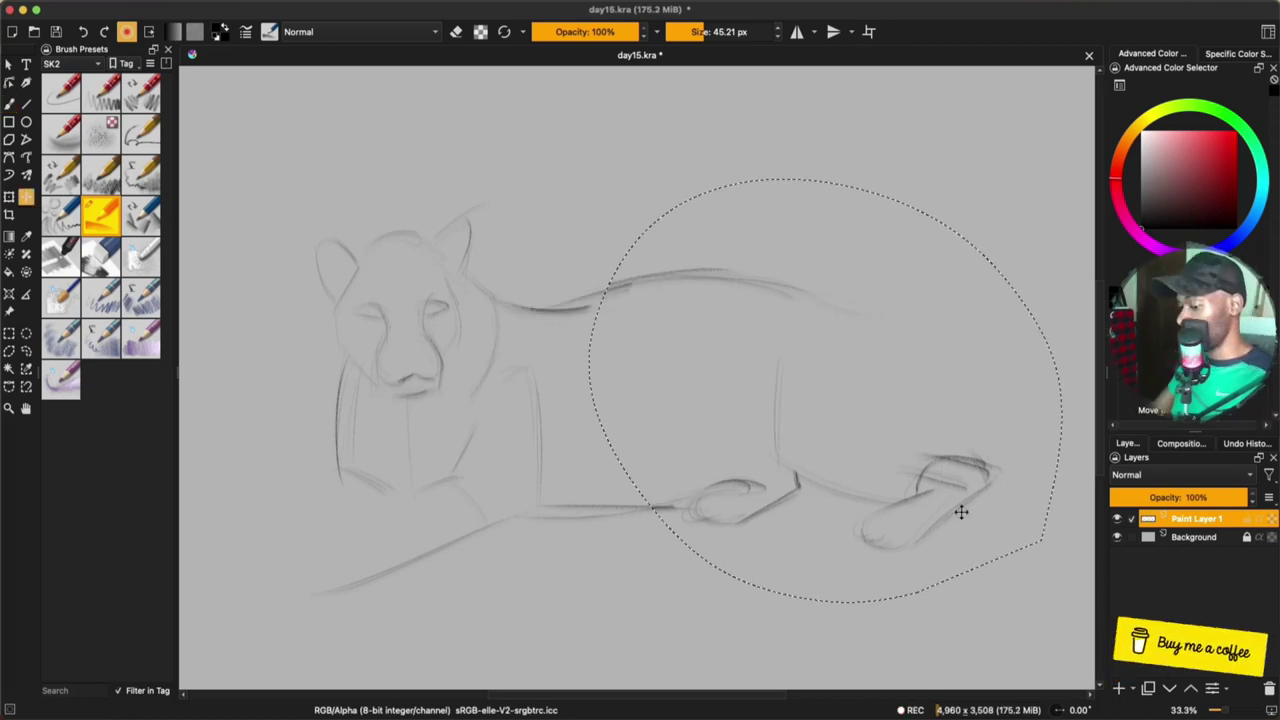
{"action": "key", "text": "b"}
{"action": "key", "text": "ctrl+shift+a"}
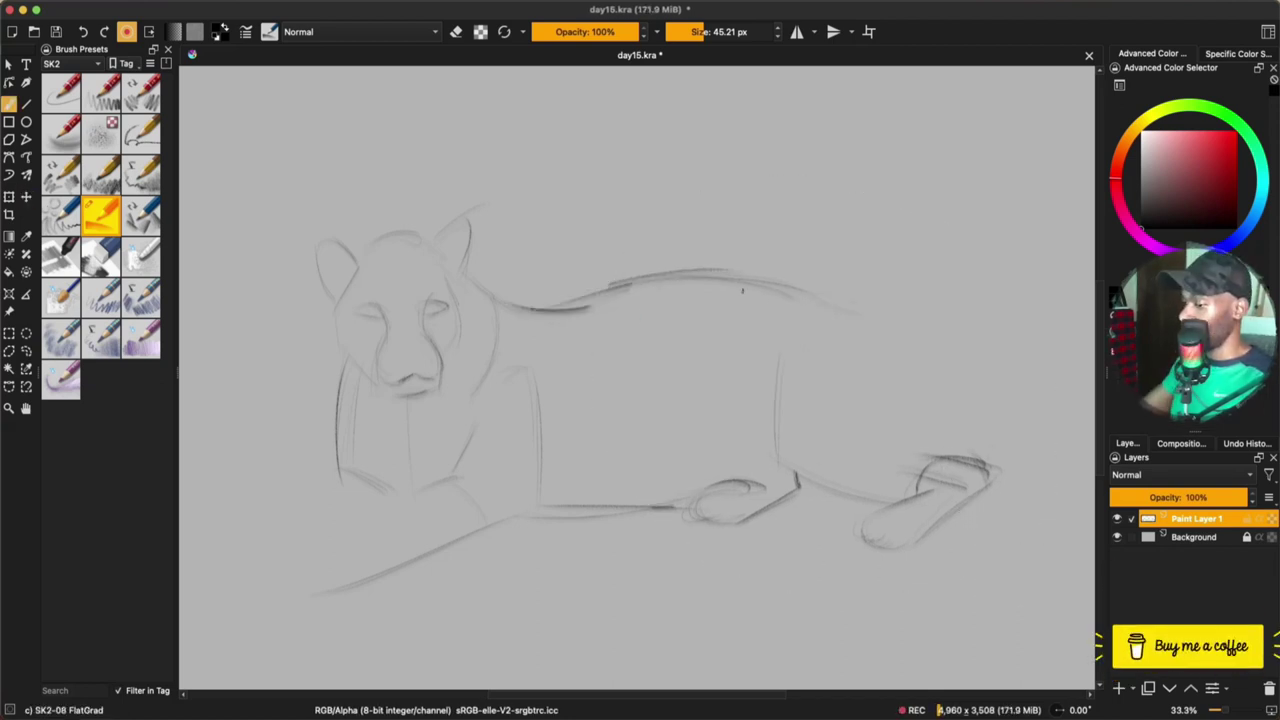
Sketch the rump, the hanging tail and the two outstretched forelegs with their paws
{"action": "mouse_move", "coordinate": [800, 292]}
{"action": "left_mouse_down"}
{"action": "mouse_move", "coordinate": [1010, 570]}
{"action": "mouse_move", "coordinate": [1045, 490]}
{"action": "left_mouse_up"}
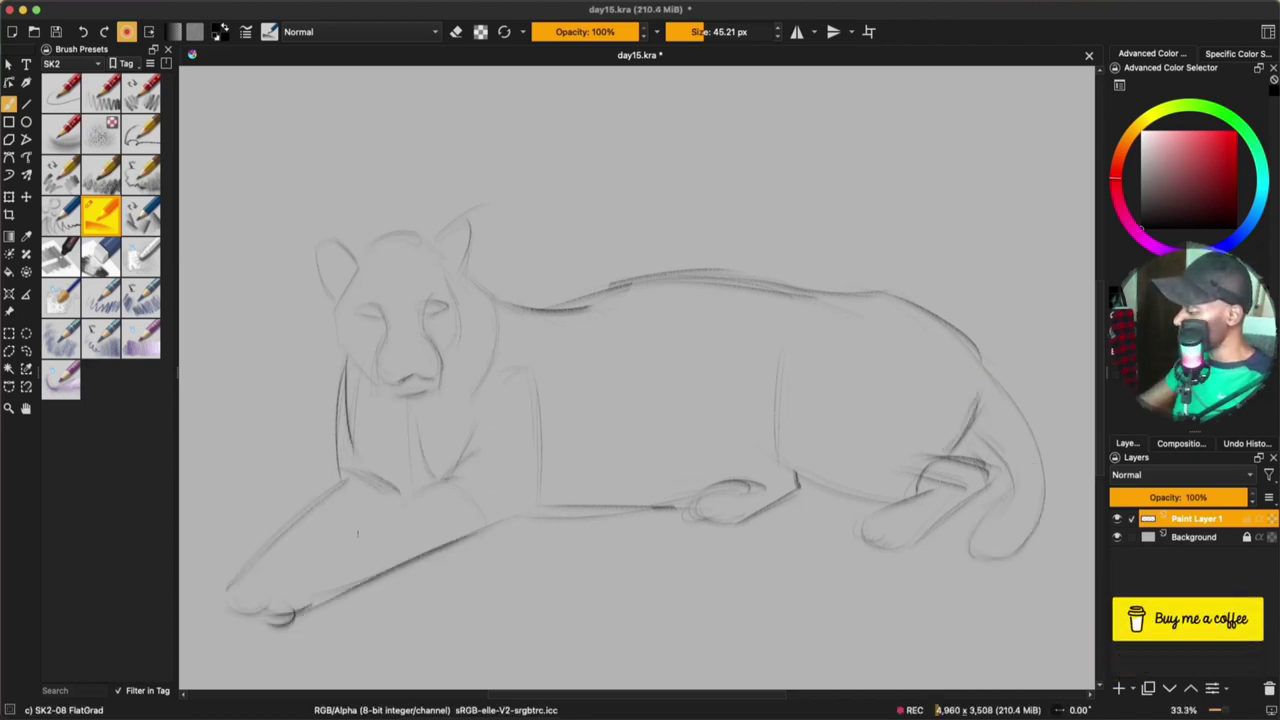
{"action": "left_click_drag", "start_coordinate": [357, 535], "coordinate": [303, 574]}
{"action": "mouse_move", "coordinate": [395, 511]}
{"action": "left_mouse_down"}
{"action": "mouse_move", "coordinate": [310, 563]}
{"action": "mouse_move", "coordinate": [300, 606]}
{"action": "mouse_move", "coordinate": [340, 603]}
{"action": "left_mouse_up"}
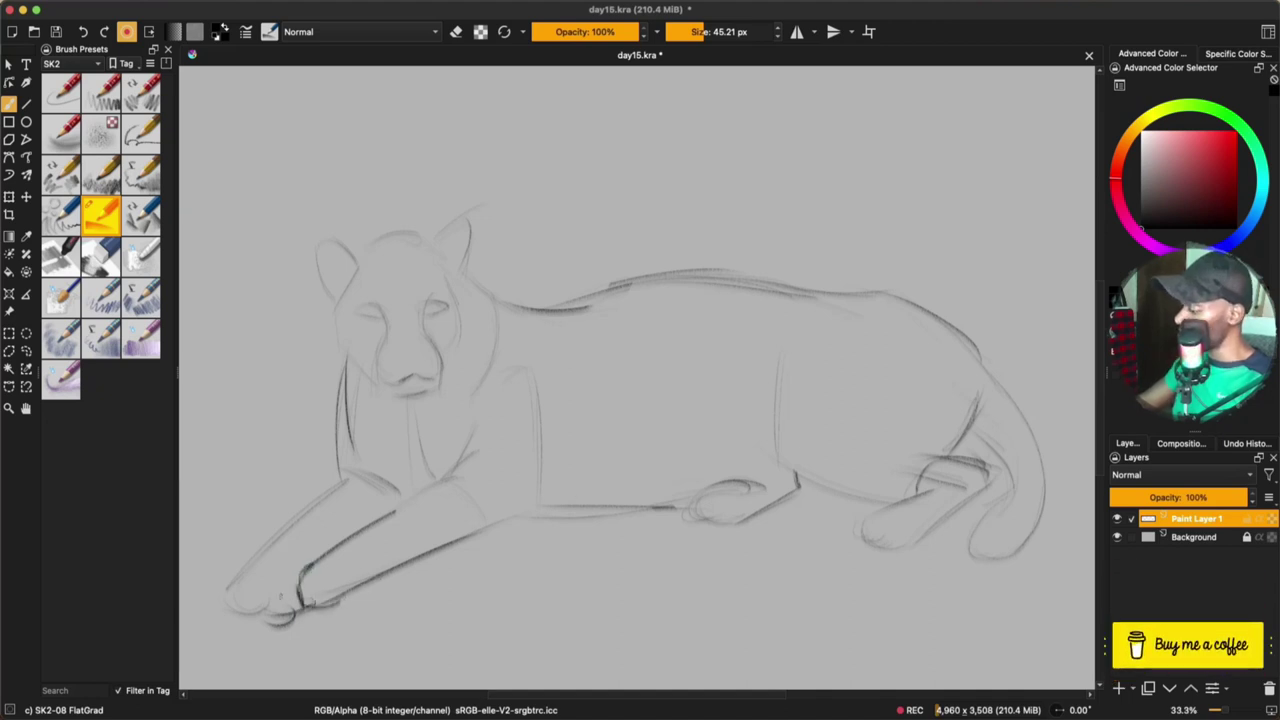
Redraw the far foreleg with a shorter paw, erasing the old outline and cleaning up the back contour
{"action": "left_click_drag", "start_coordinate": [298, 548], "coordinate": [272, 602]}
{"action": "left_click_drag", "start_coordinate": [355, 476], "coordinate": [286, 556]}
{"action": "key", "text": "e"}
{"action": "left_click", "coordinate": [98, 257]}
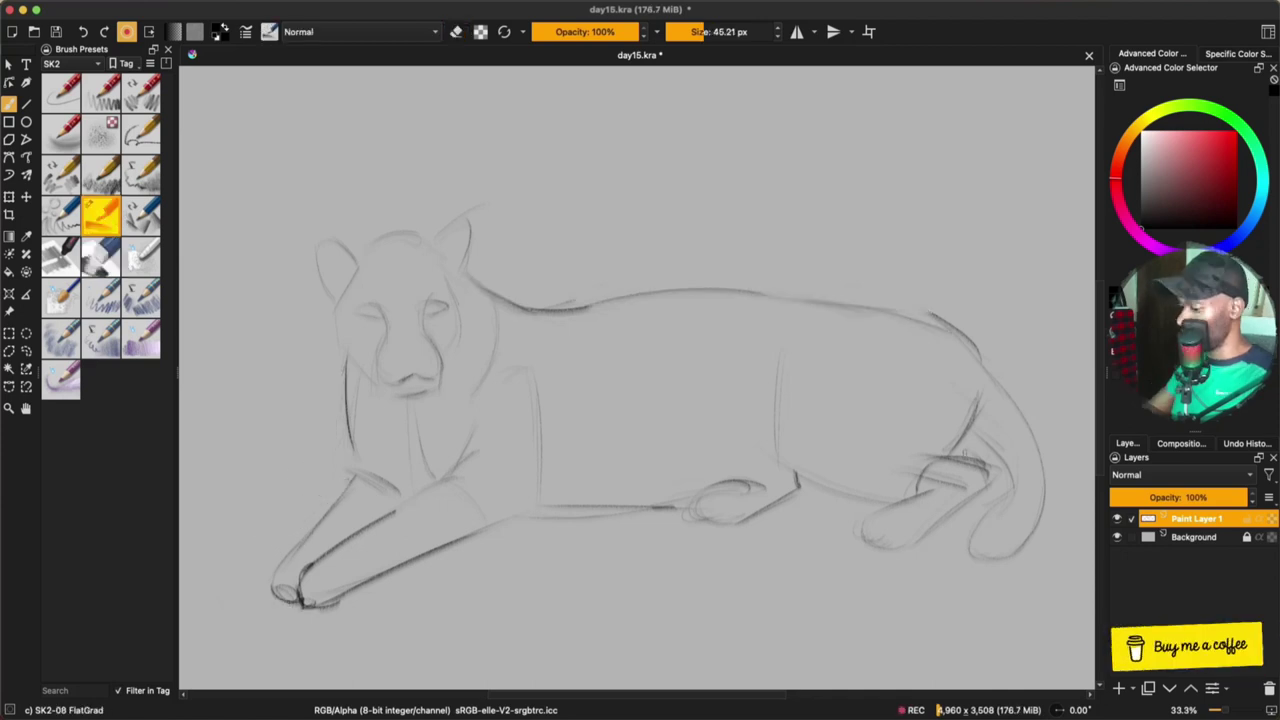
Select the rump, hind feet and tail freehand and move them closer to the head to shorten the body
{"action": "key", "text": "l"}
{"action": "mouse_move", "coordinate": [1079, 408]}
{"action": "left_mouse_down"}
{"action": "mouse_move", "coordinate": [1065, 516]}
{"action": "mouse_move", "coordinate": [809, 473]}
{"action": "mouse_move", "coordinate": [1000, 300]}
{"action": "left_mouse_up"}
{"action": "key", "text": "t"}
{"action": "left_click_drag", "start_coordinate": [992, 463], "coordinate": [958, 460]}
{"action": "key", "text": "super+shift+a"}
{"action": "key", "text": "b"}
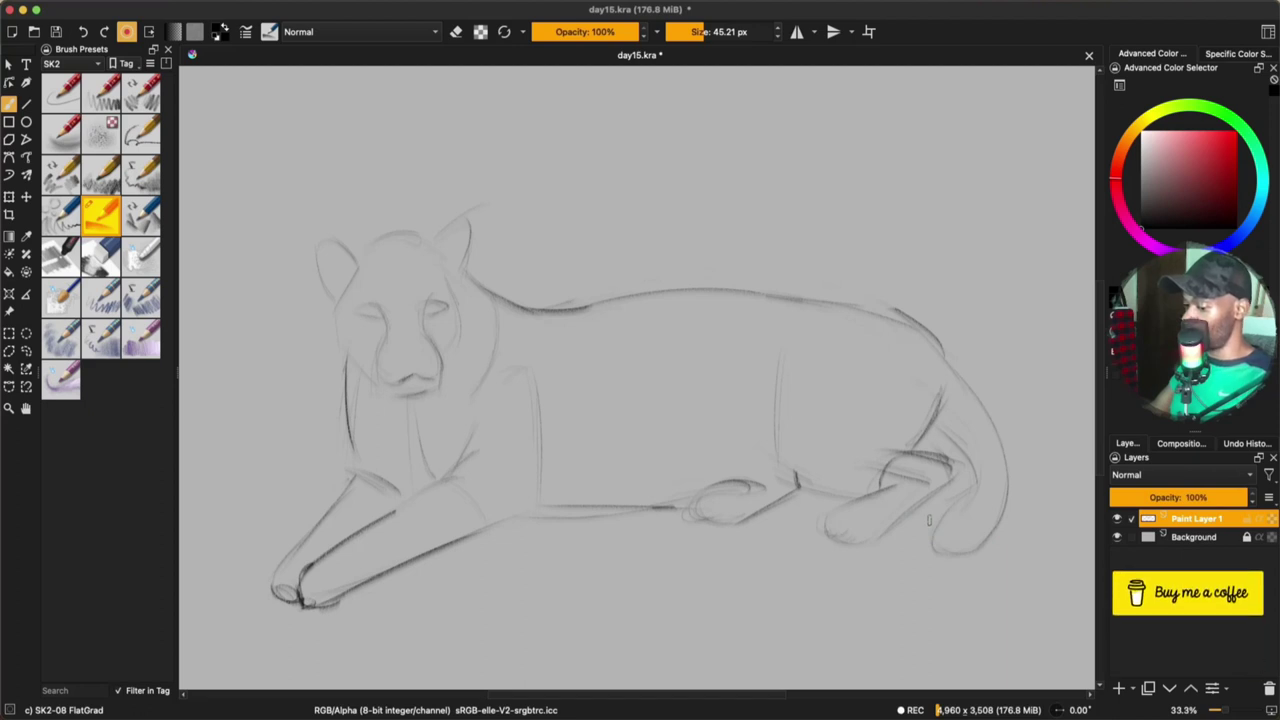
Reshape the sketch with a large Liquify transform brush, nudging the hind paws down and both ears outward
{"action": "key", "text": "ctrl+t"}
{"action": "key", "text": "]"}
{"action": "key", "text": "]"}
{"action": "key", "text": "]"}
{"action": "left_click_drag", "start_coordinate": [774, 496], "coordinate": [776, 534]}
{"action": "left_click_drag", "start_coordinate": [918, 502], "coordinate": [889, 556]}
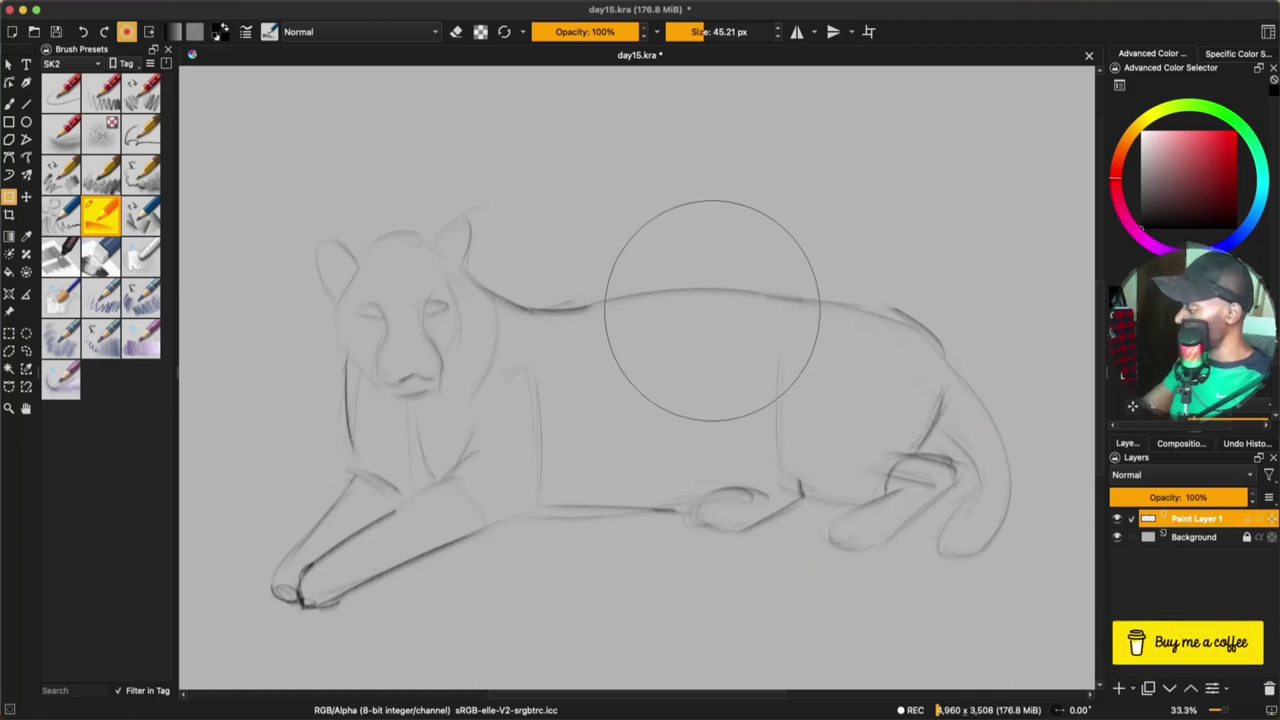
{"action": "left_click_drag", "start_coordinate": [474, 271], "coordinate": [484, 267]}
{"action": "left_click_drag", "start_coordinate": [332, 264], "coordinate": [296, 254]}
{"action": "left_click_drag", "start_coordinate": [467, 277], "coordinate": [494, 271]}
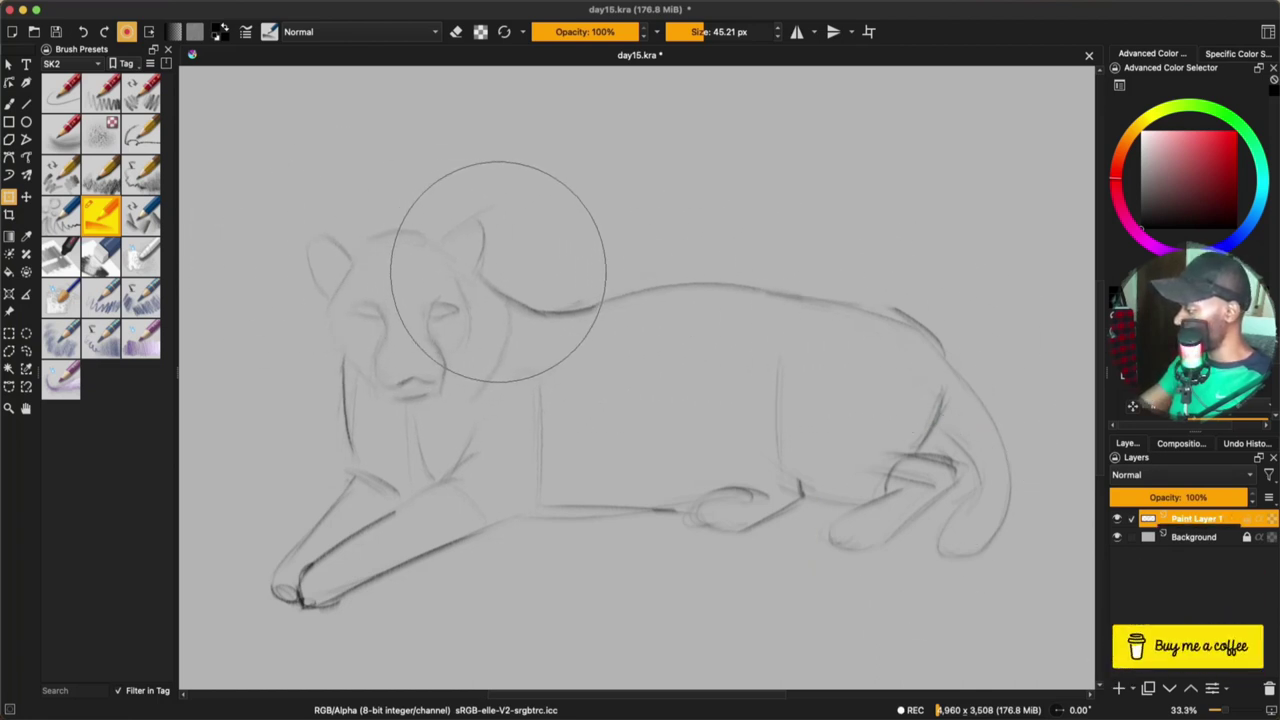
{"action": "key", "text": "m"}
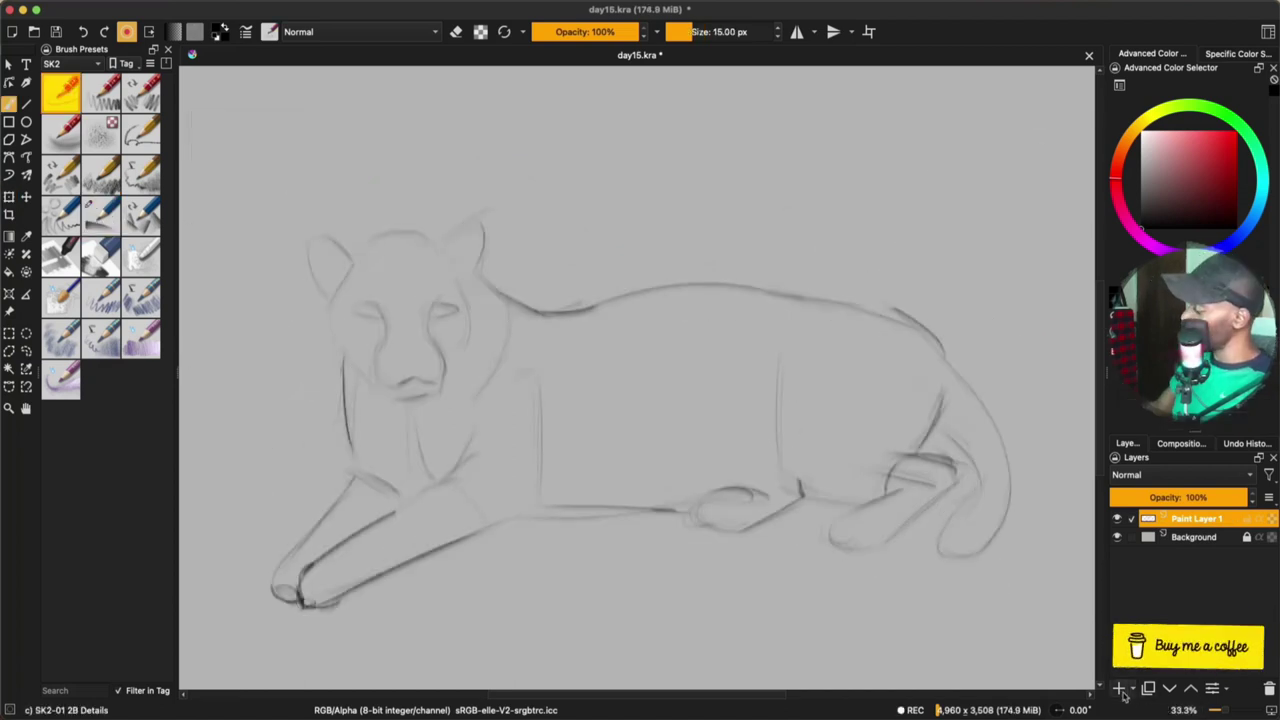
Add a paint layer above the sketch and draw the cat's mouth line darkly with the SK2-01 2B Details pencil
{"action": "left_click", "coordinate": [1120, 689]}
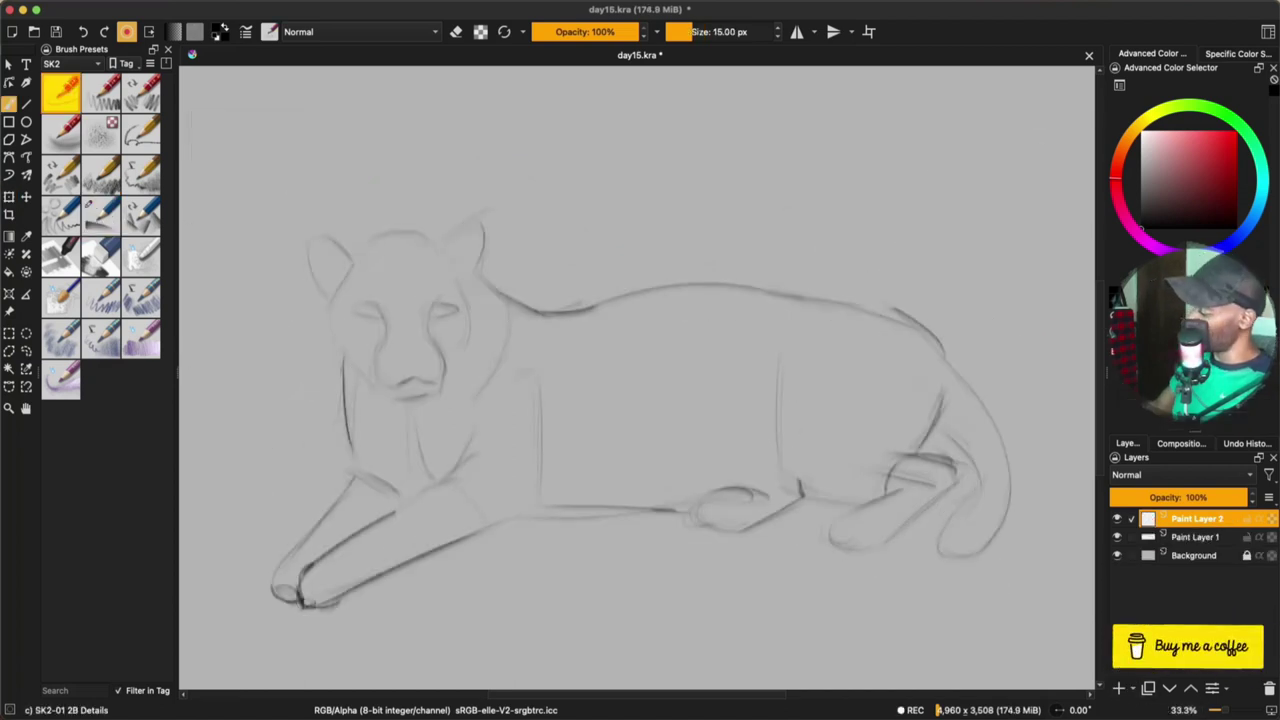
{"action": "key", "text": "ctrl+plus"}
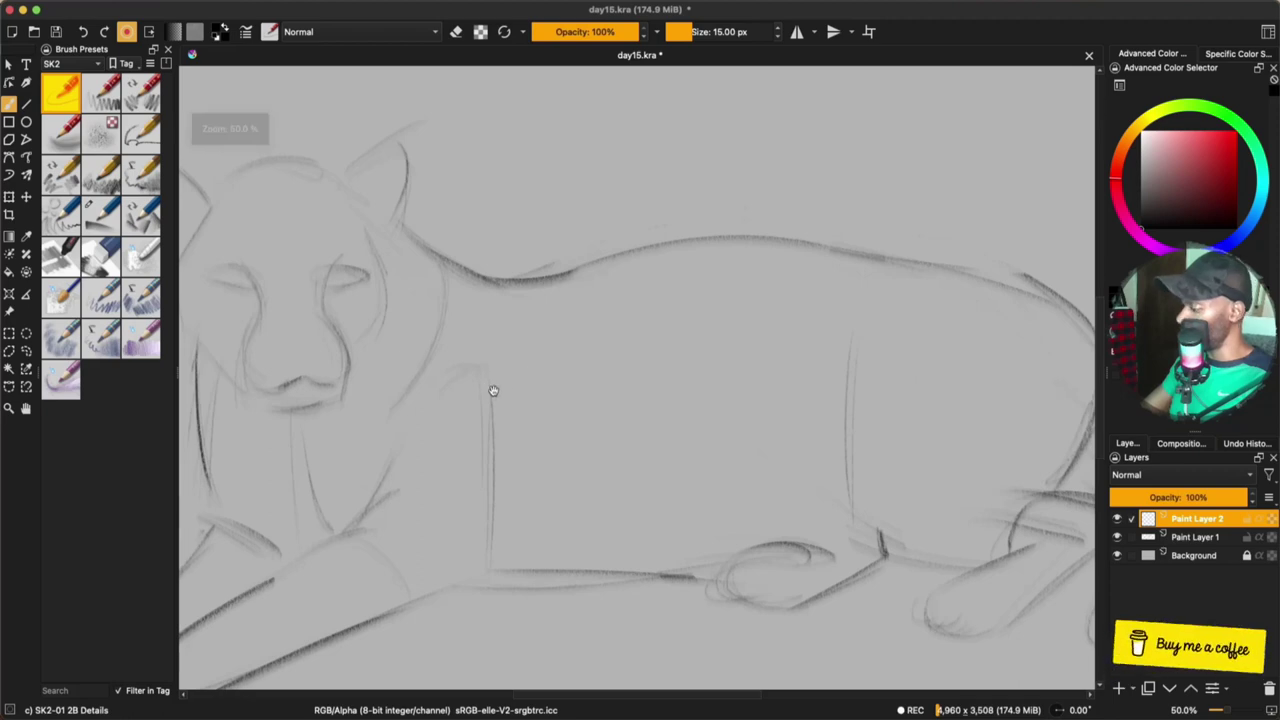
{"action": "left_click_drag", "start_coordinate": [504, 399], "coordinate": [696, 495]}
{"action": "scroll", "coordinate": [255, 530], "scroll_direction": "up", "scroll_amount": 1}
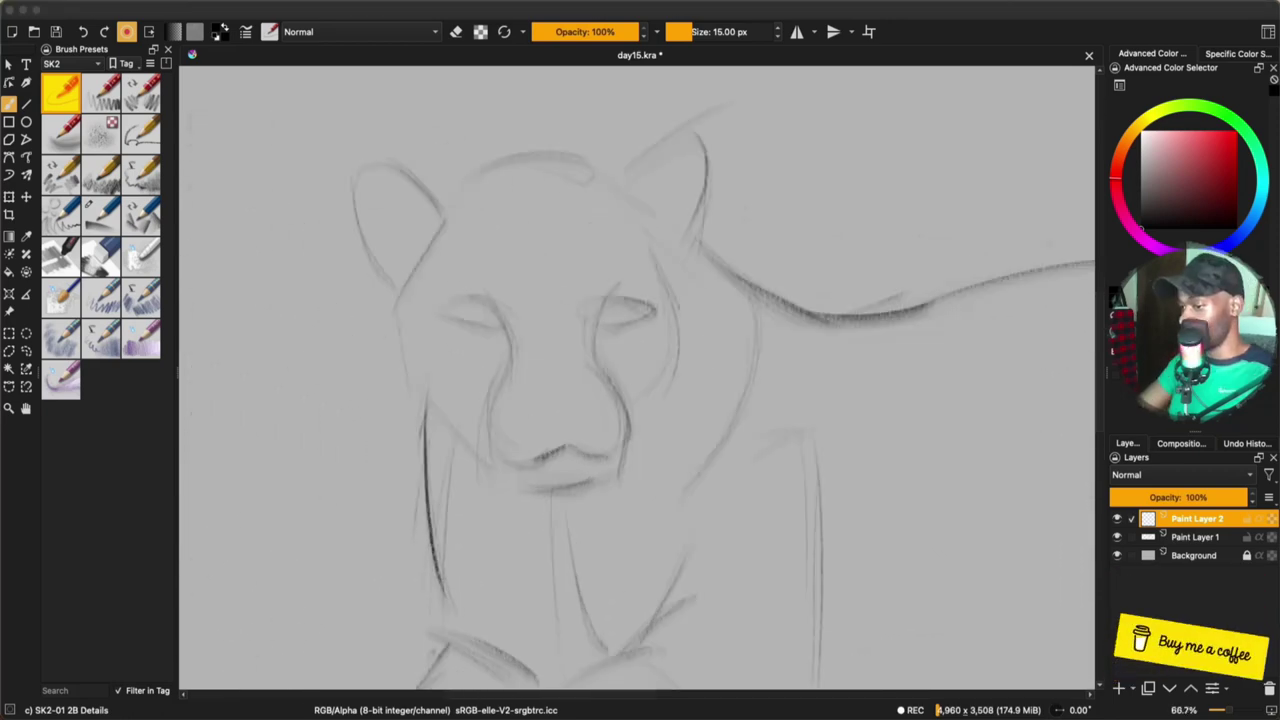
{"action": "left_click", "coordinate": [540, 443]}
{"action": "left_click_drag", "start_coordinate": [522, 465], "coordinate": [617, 445]}
{"action": "left_click_drag", "start_coordinate": [510, 467], "coordinate": [613, 456]}
{"action": "mouse_move", "coordinate": [530, 465]}
{"action": "left_mouse_down"}
{"action": "mouse_move", "coordinate": [570, 451]}
{"action": "mouse_move", "coordinate": [614, 458]}
{"action": "mouse_move", "coordinate": [561, 438]}
{"action": "mouse_move", "coordinate": [576, 438]}
{"action": "left_mouse_up"}
Draw the nose above the mouth, outlining its V-shaped lower edges, top edge and nostrils
{"action": "mouse_move", "coordinate": [562, 426]}
{"action": "left_mouse_down"}
{"action": "mouse_move", "coordinate": [563, 447]}
{"action": "mouse_move", "coordinate": [532, 415]}
{"action": "left_mouse_up"}
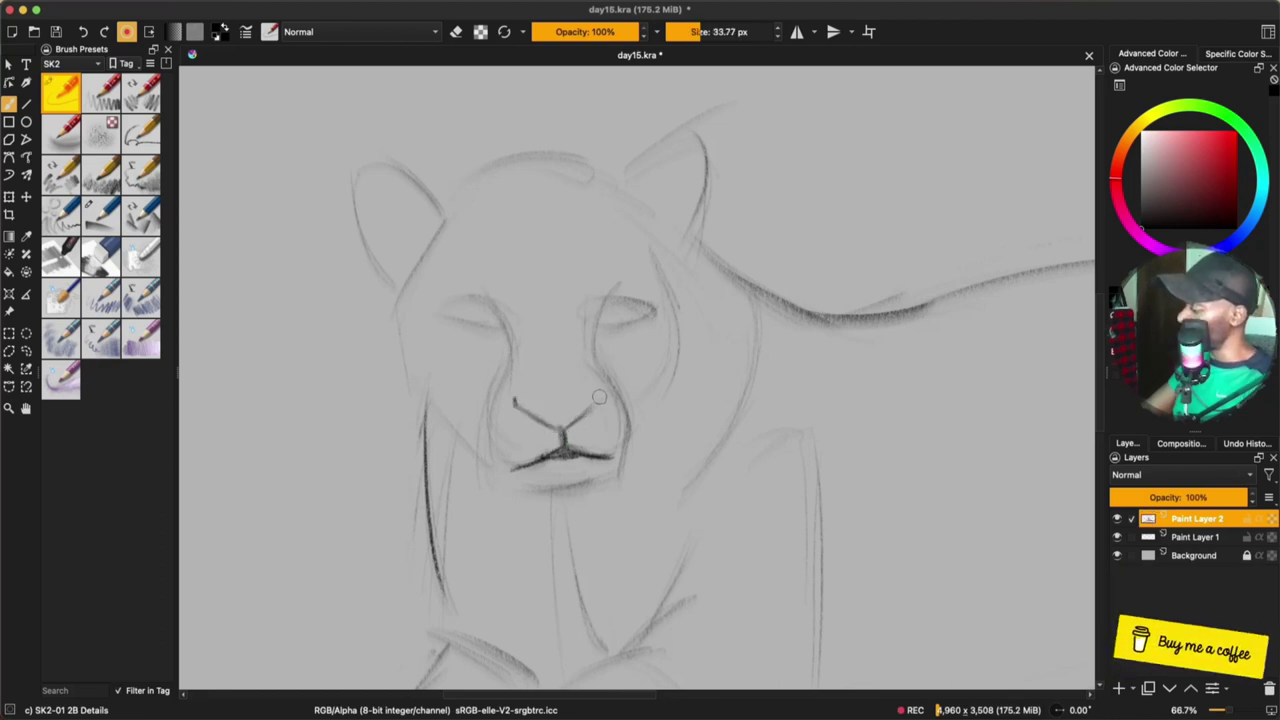
{"action": "mouse_move", "coordinate": [594, 395]}
{"action": "left_mouse_down"}
{"action": "mouse_move", "coordinate": [587, 414]}
{"action": "mouse_move", "coordinate": [546, 422]}
{"action": "left_mouse_up"}
{"action": "mouse_move", "coordinate": [583, 411]}
{"action": "left_mouse_down"}
{"action": "mouse_move", "coordinate": [546, 423]}
{"action": "mouse_move", "coordinate": [592, 400]}
{"action": "left_mouse_up"}
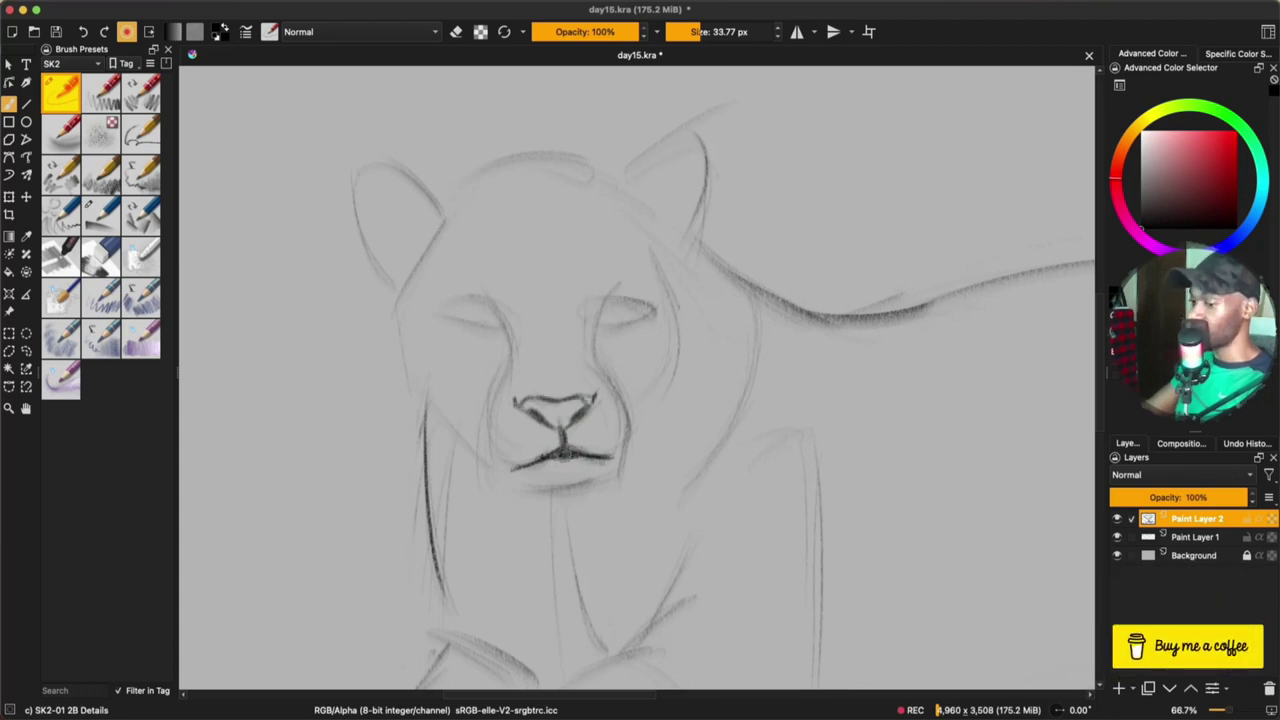
Undo the stray stroke below the mouth and draw the chin outline and the side contour of the muzzle
{"action": "mouse_move", "coordinate": [559, 455]}
{"action": "left_mouse_down"}
{"action": "mouse_move", "coordinate": [525, 466]}
{"action": "mouse_move", "coordinate": [578, 502]}
{"action": "left_mouse_up"}
{"action": "key", "text": "ctrl+z"}
{"action": "mouse_move", "coordinate": [538, 504]}
{"action": "left_mouse_down"}
{"action": "mouse_move", "coordinate": [608, 502]}
{"action": "mouse_move", "coordinate": [514, 508]}
{"action": "mouse_move", "coordinate": [620, 497]}
{"action": "mouse_move", "coordinate": [629, 370]}
{"action": "left_mouse_up"}
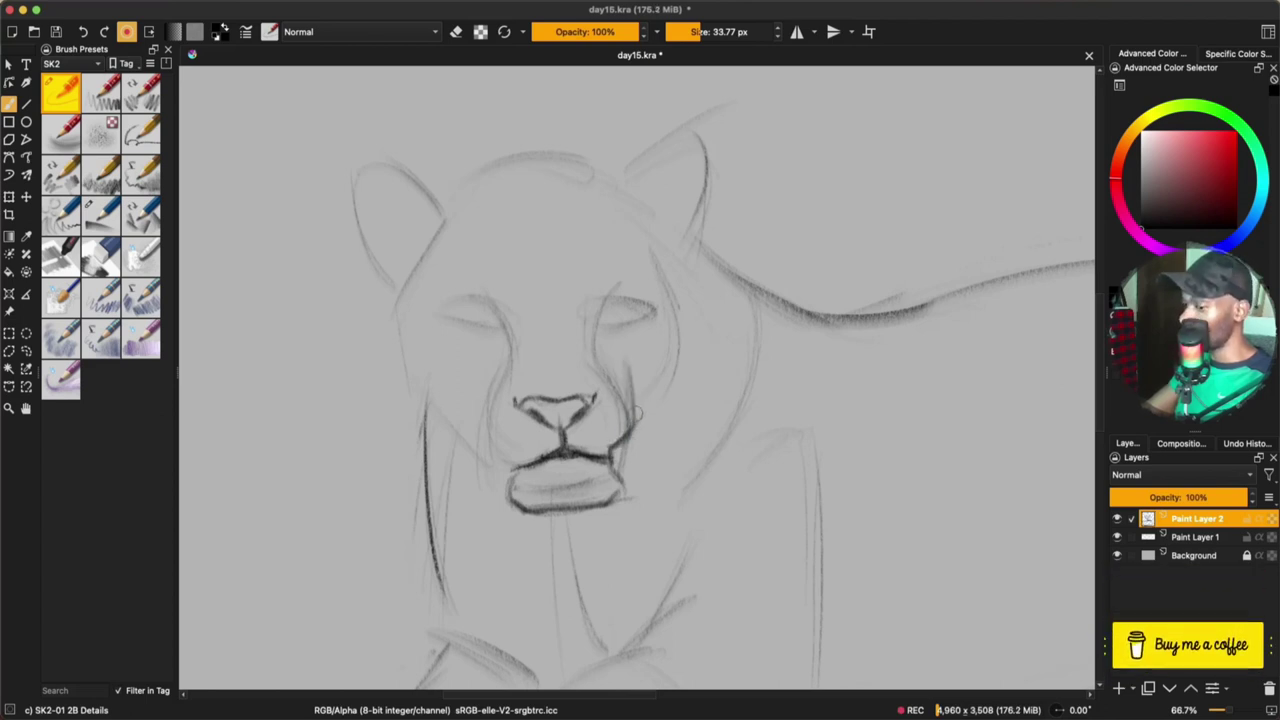
Darken both side contours of the muzzle and draw the lines flanking the nose bridge up to the inner eye corners
{"action": "mouse_move", "coordinate": [613, 354]}
{"action": "left_mouse_down"}
{"action": "mouse_move", "coordinate": [639, 401]}
{"action": "mouse_move", "coordinate": [619, 364]}
{"action": "mouse_move", "coordinate": [624, 448]}
{"action": "left_mouse_up"}
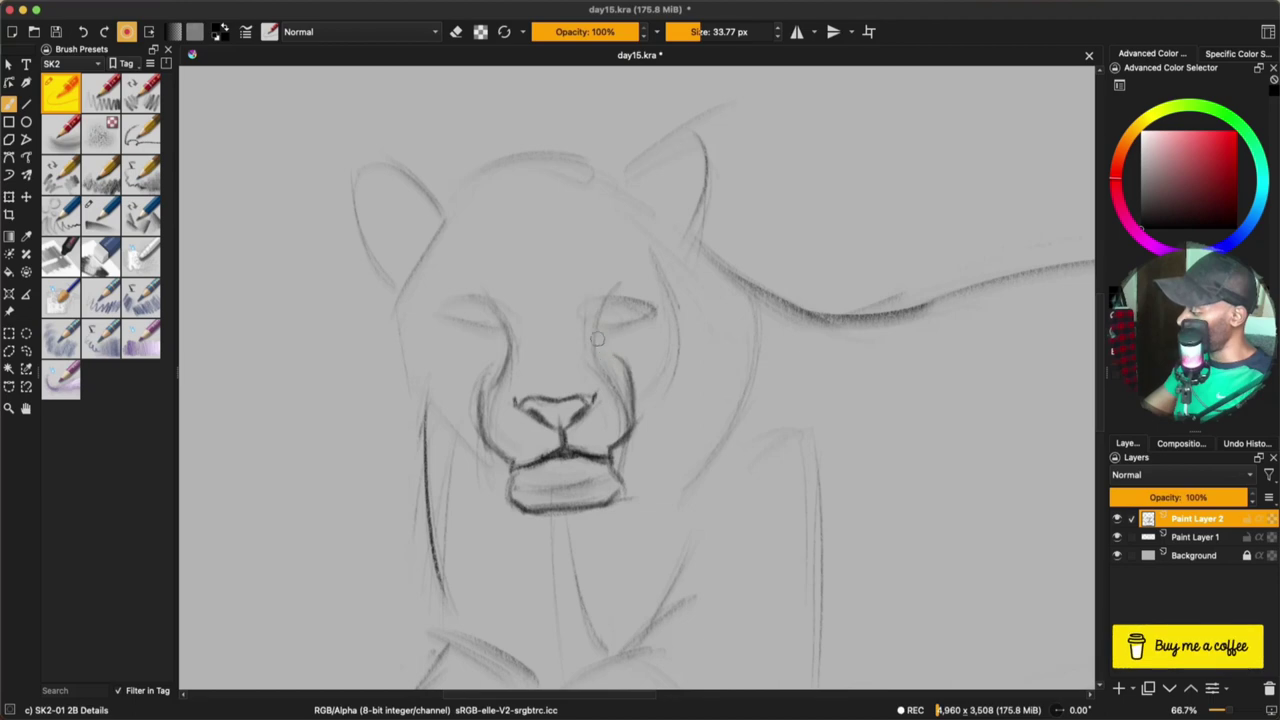
{"action": "left_click_drag", "start_coordinate": [595, 333], "coordinate": [607, 363]}
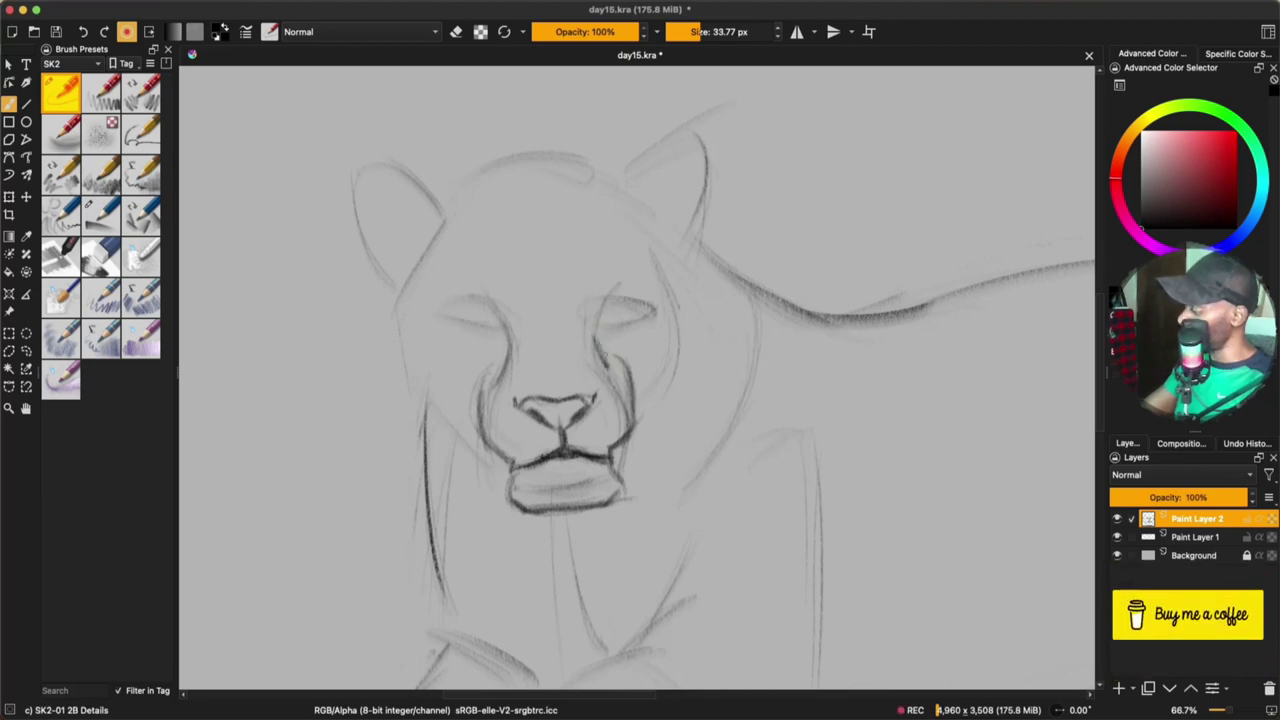
{"action": "mouse_move", "coordinate": [502, 356]}
{"action": "left_mouse_down"}
{"action": "mouse_move", "coordinate": [488, 387]}
{"action": "mouse_move", "coordinate": [503, 321]}
{"action": "left_mouse_up"}
{"action": "left_click_drag", "start_coordinate": [610, 358], "coordinate": [603, 301]}
{"action": "left_click_drag", "start_coordinate": [486, 296], "coordinate": [502, 346]}
Outline both of the cat's eyes darkly, check them in mirrored view, and nudge the left eye into shape with the Liquify transform
{"action": "mouse_move", "coordinate": [596, 298]}
{"action": "left_mouse_down"}
{"action": "mouse_move", "coordinate": [606, 334]}
{"action": "mouse_move", "coordinate": [652, 310]}
{"action": "left_mouse_up"}
{"action": "left_click_drag", "start_coordinate": [604, 296], "coordinate": [656, 308]}
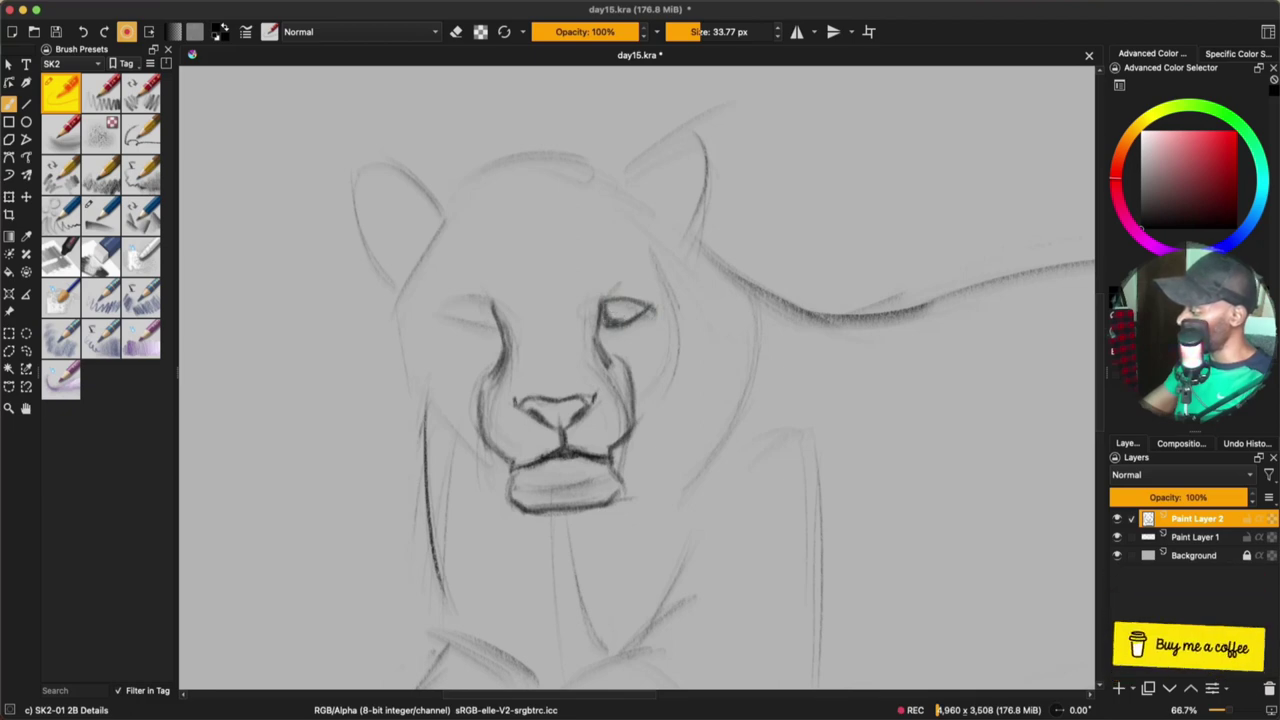
{"action": "mouse_move", "coordinate": [452, 322]}
{"action": "left_mouse_down"}
{"action": "mouse_move", "coordinate": [484, 326]}
{"action": "mouse_move", "coordinate": [498, 304]}
{"action": "left_mouse_up"}
{"action": "key", "text": "m"}
{"action": "key", "text": "m"}
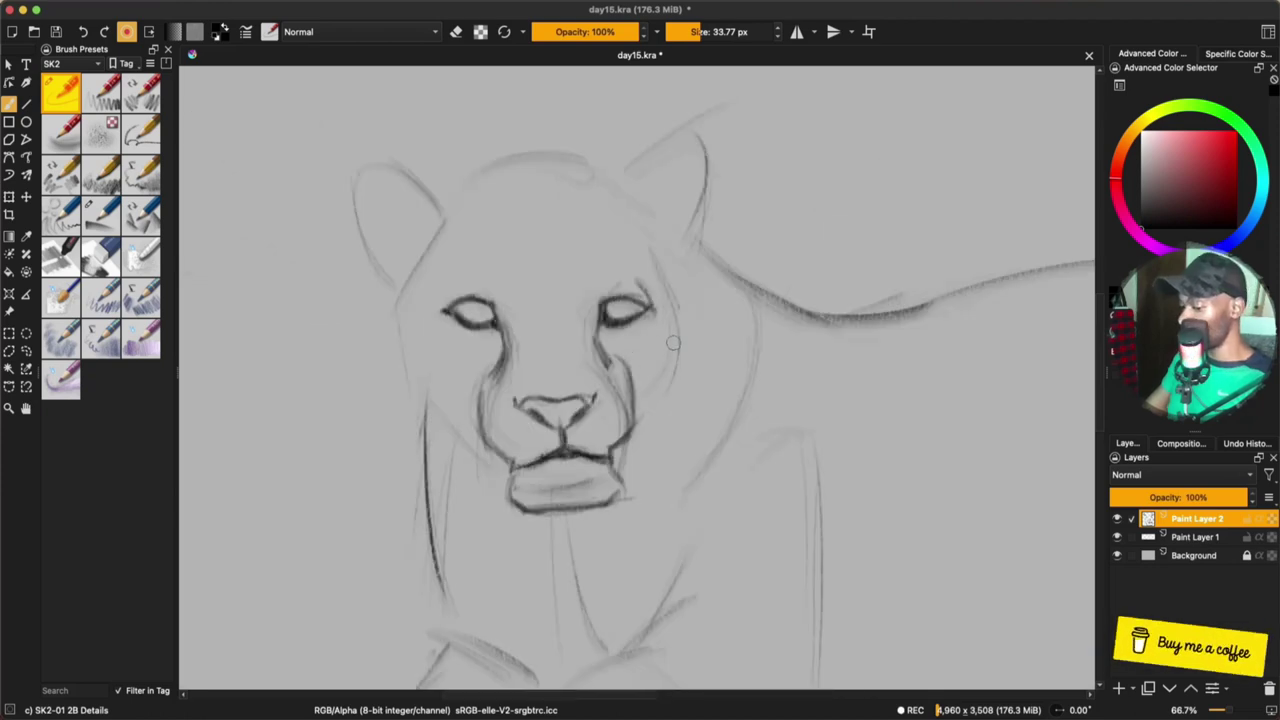
{"action": "key", "text": "ctrl+t"}
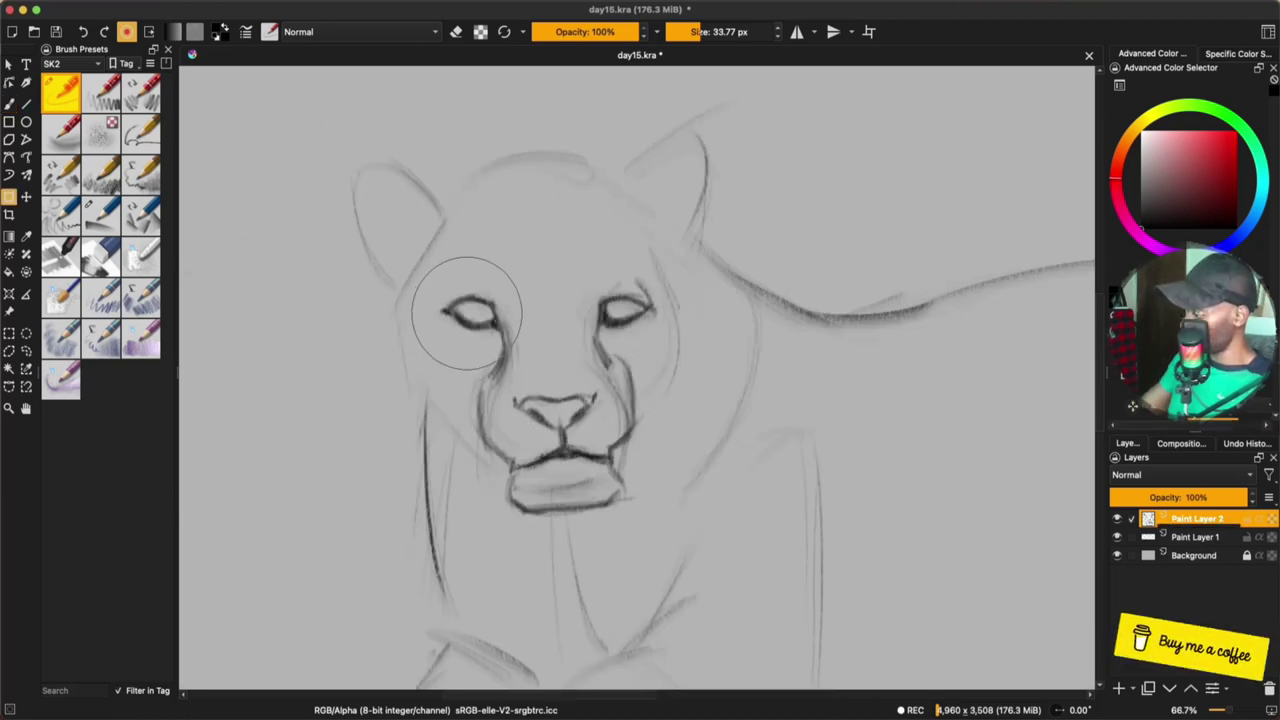
{"action": "key", "text": "b"}
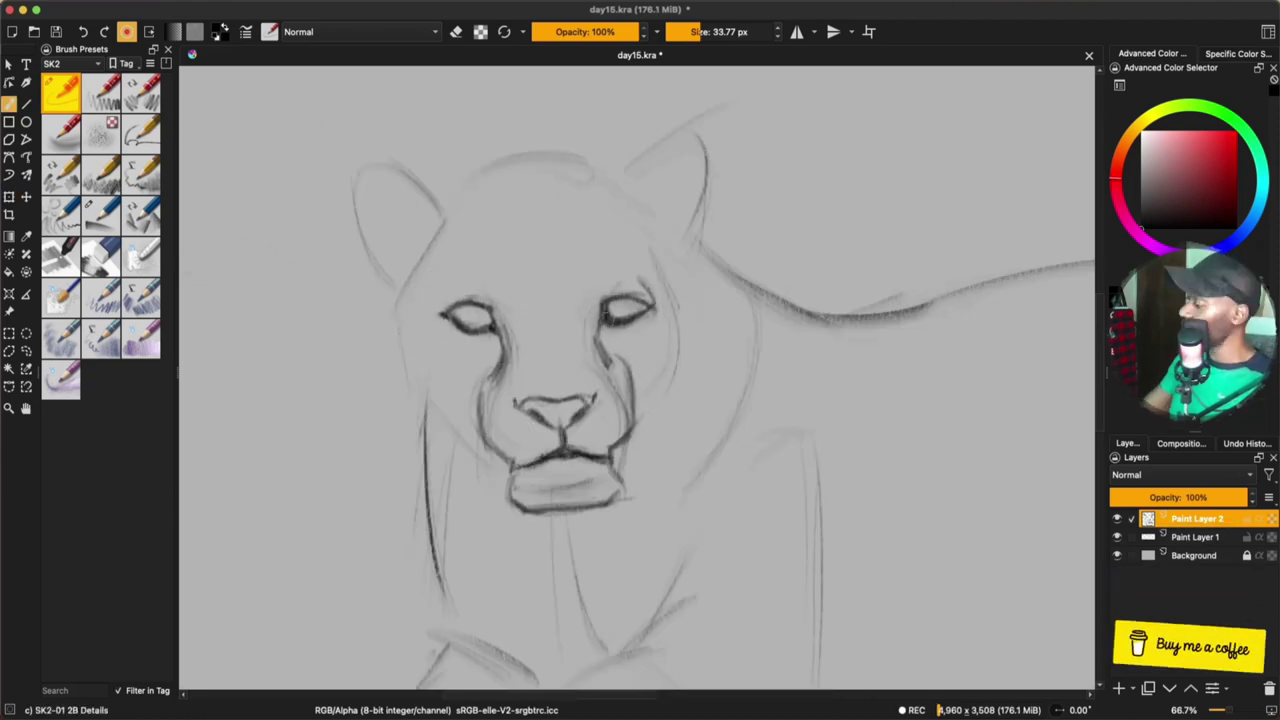
Draw a curved brow line above each inner eye corner and a vertical centre line down the forehead
{"action": "left_click_drag", "start_coordinate": [587, 250], "coordinate": [598, 300]}
{"action": "left_click_drag", "start_coordinate": [497, 269], "coordinate": [488, 306]}
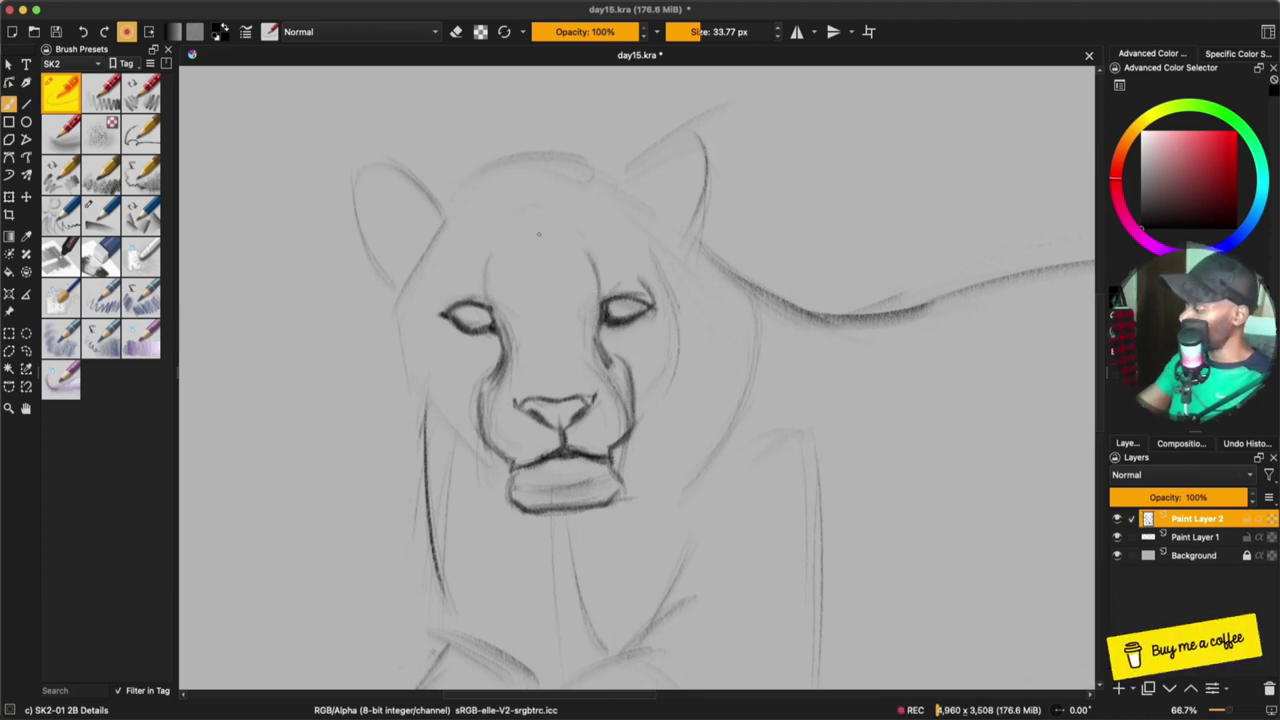
{"action": "left_click_drag", "start_coordinate": [535, 212], "coordinate": [537, 288]}
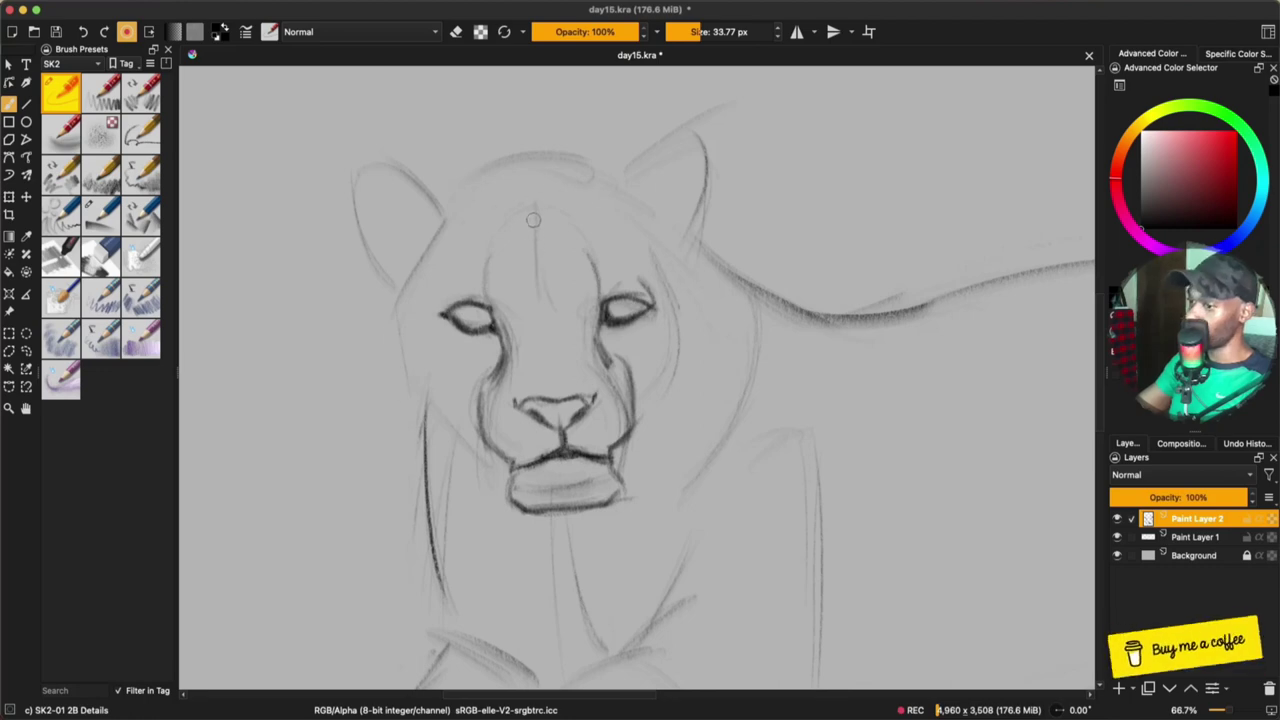
Outline the left cheek, the top of the head and both ears, and shade the inside of the ears
{"action": "left_click_drag", "start_coordinate": [392, 306], "coordinate": [468, 448]}
{"action": "mouse_move", "coordinate": [446, 222]}
{"action": "left_mouse_down"}
{"action": "mouse_move", "coordinate": [391, 302]}
{"action": "mouse_move", "coordinate": [380, 275]}
{"action": "mouse_move", "coordinate": [460, 205]}
{"action": "mouse_move", "coordinate": [392, 172]}
{"action": "mouse_move", "coordinate": [364, 170]}
{"action": "mouse_move", "coordinate": [362, 190]}
{"action": "left_mouse_up"}
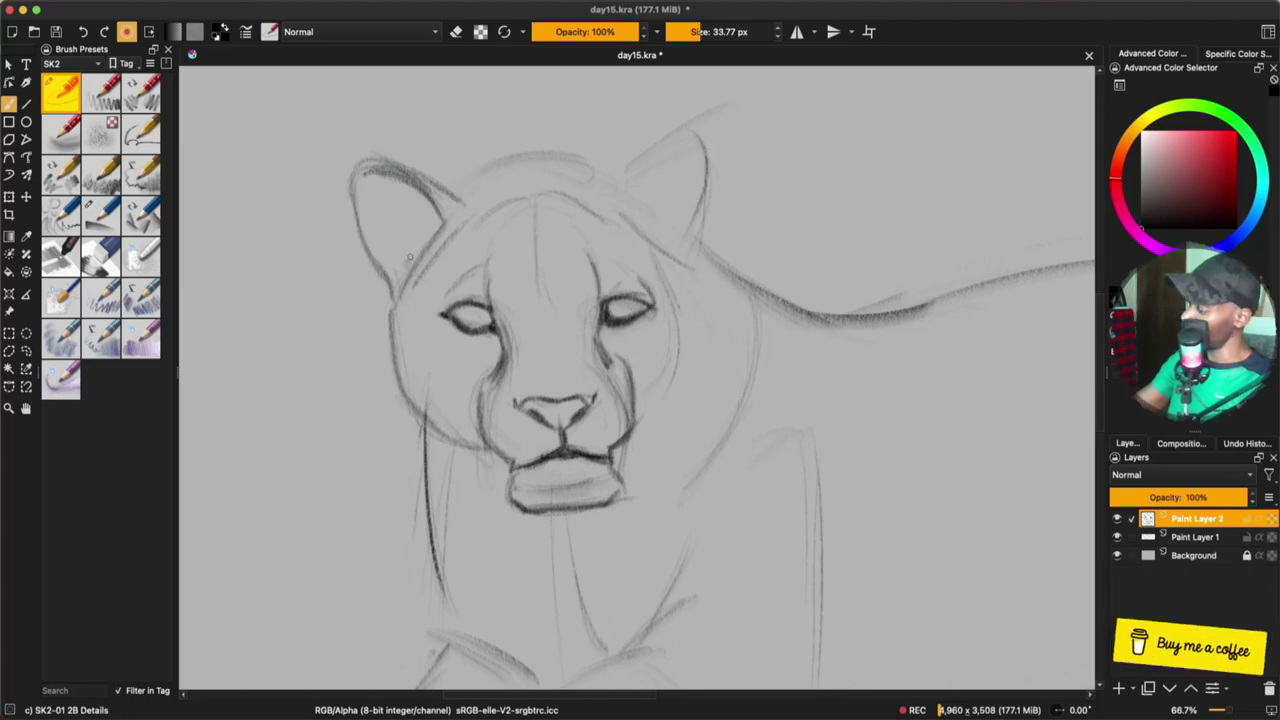
{"action": "mouse_move", "coordinate": [408, 262]}
{"action": "left_mouse_down"}
{"action": "mouse_move", "coordinate": [422, 250]}
{"action": "mouse_move", "coordinate": [408, 260]}
{"action": "left_mouse_up"}
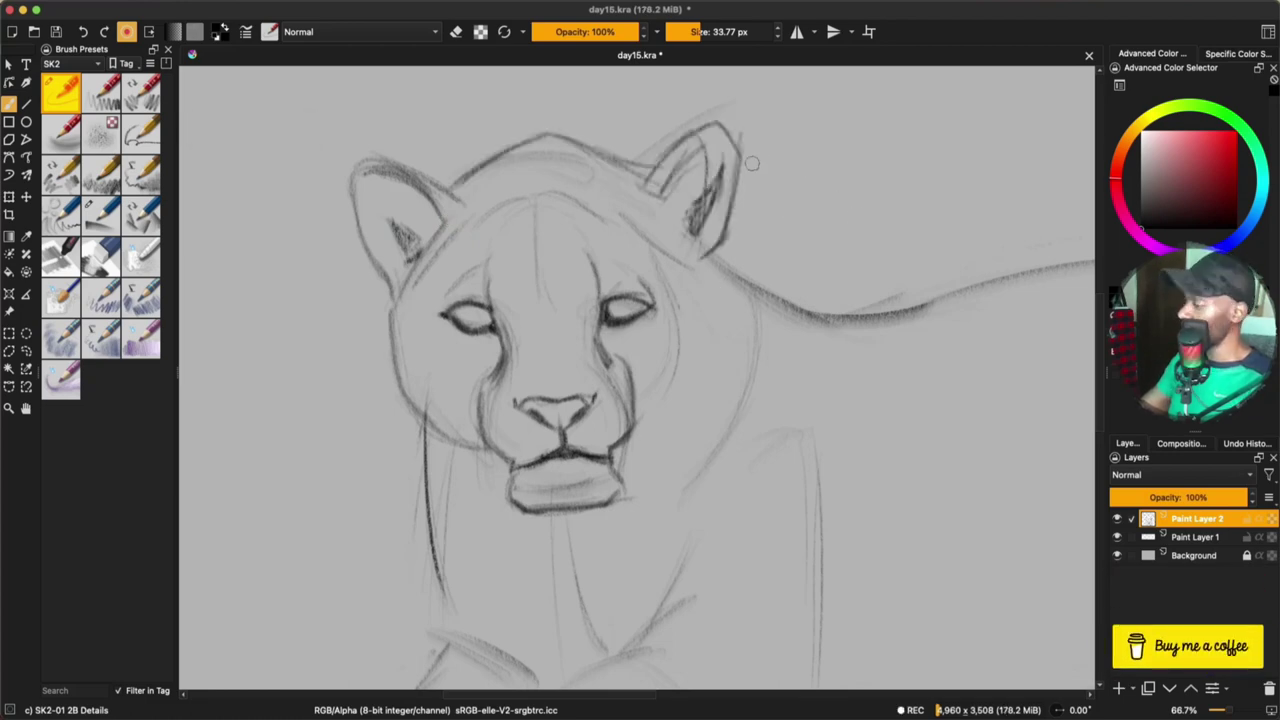
{"action": "mouse_move", "coordinate": [656, 164]}
{"action": "left_mouse_down"}
{"action": "mouse_move", "coordinate": [706, 130]}
{"action": "mouse_move", "coordinate": [740, 188]}
{"action": "left_mouse_up"}
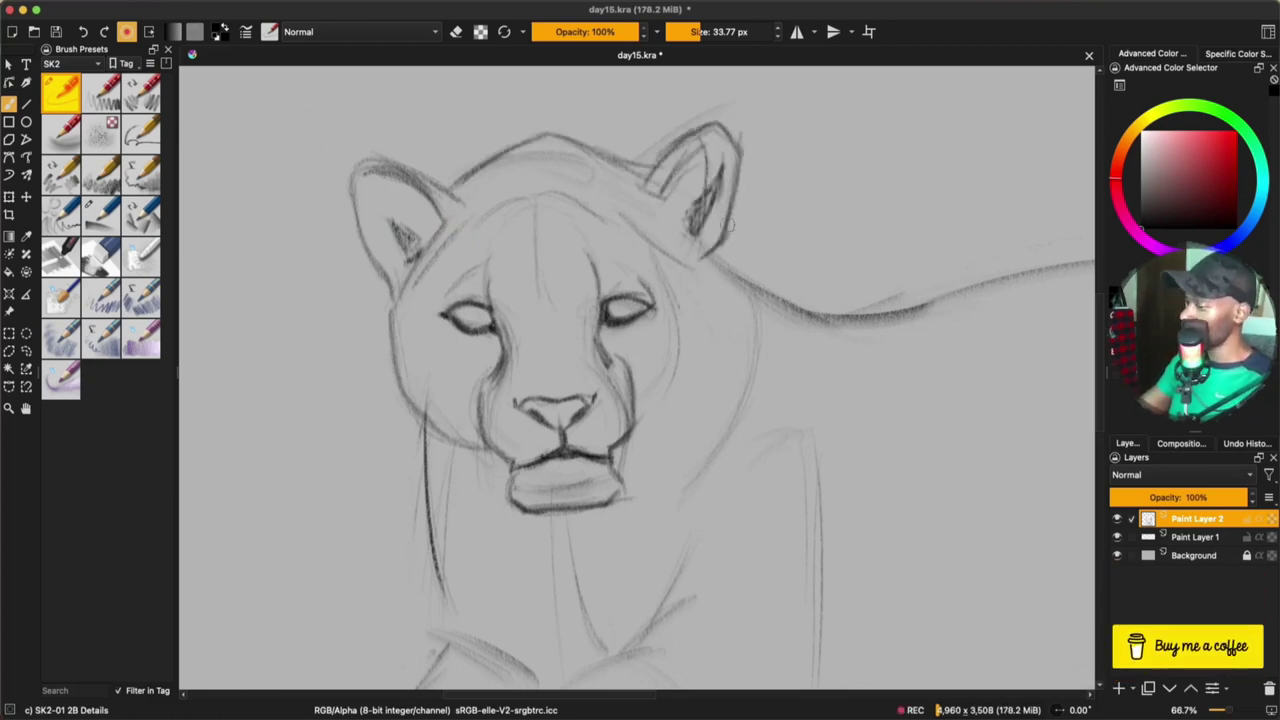
{"action": "mouse_move", "coordinate": [656, 264]}
{"action": "left_mouse_down"}
{"action": "mouse_move", "coordinate": [676, 324]}
{"action": "mouse_move", "coordinate": [659, 394]}
{"action": "mouse_move", "coordinate": [670, 332]}
{"action": "left_mouse_up"}
{"action": "left_click_drag", "start_coordinate": [659, 276], "coordinate": [676, 346]}
{"action": "key", "text": "ctrl+z"}
{"action": "key", "text": "ctrl+z"}
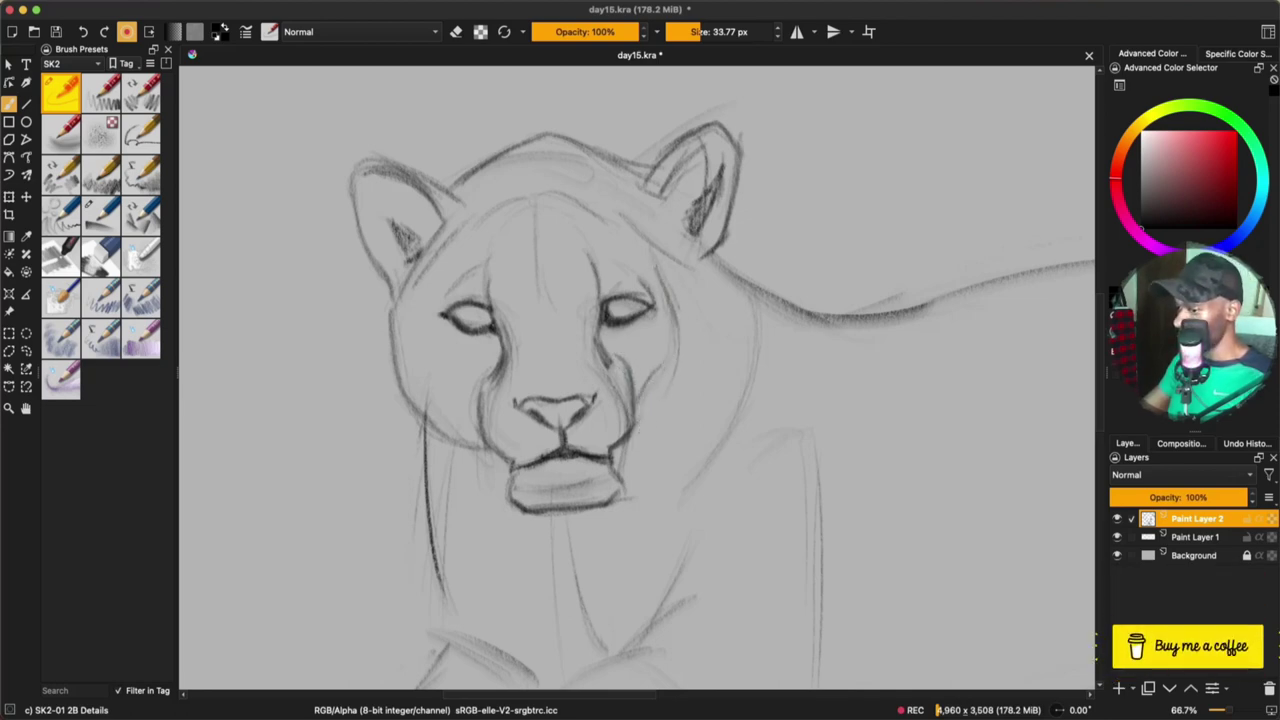
Build up the right cheek contour with dark strokes running from beside the eye down to the mouth corner
{"action": "left_click_drag", "start_coordinate": [642, 405], "coordinate": [686, 356]}
{"action": "left_click_drag", "start_coordinate": [690, 306], "coordinate": [690, 346]}
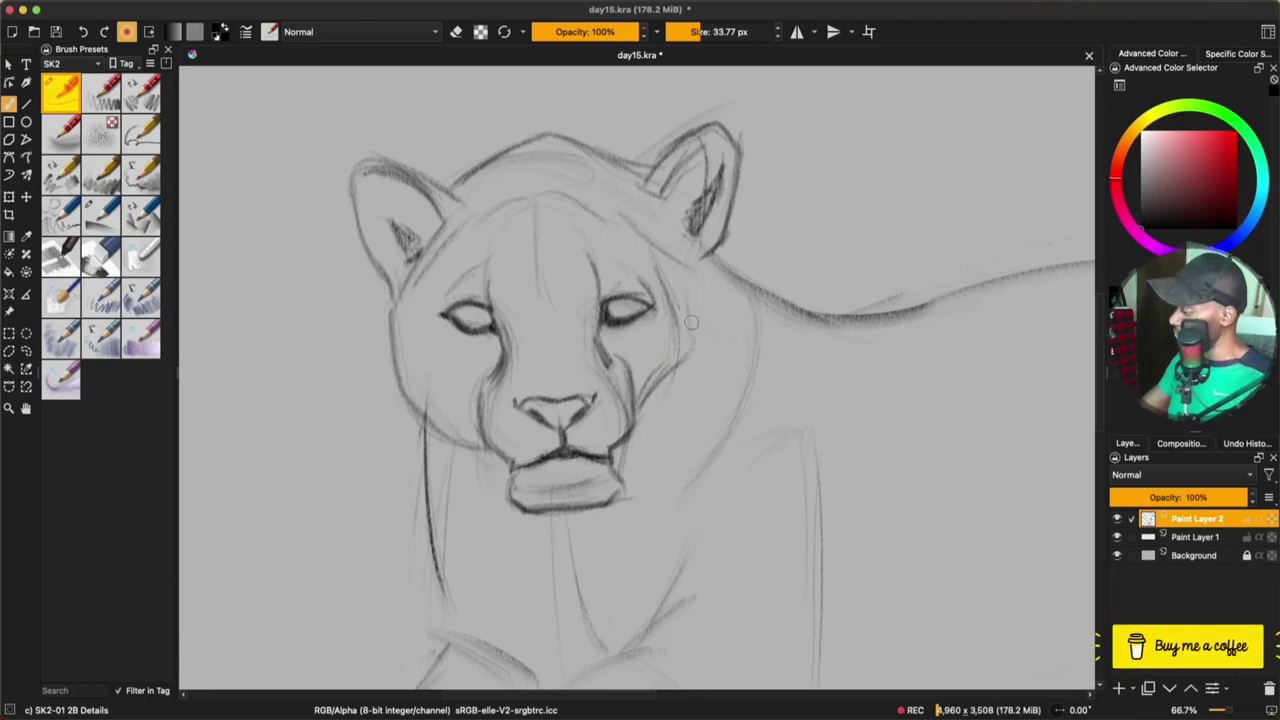
{"action": "left_click_drag", "start_coordinate": [683, 298], "coordinate": [641, 415]}
{"action": "left_click_drag", "start_coordinate": [675, 286], "coordinate": [627, 443]}
{"action": "left_click_drag", "start_coordinate": [692, 342], "coordinate": [620, 462]}
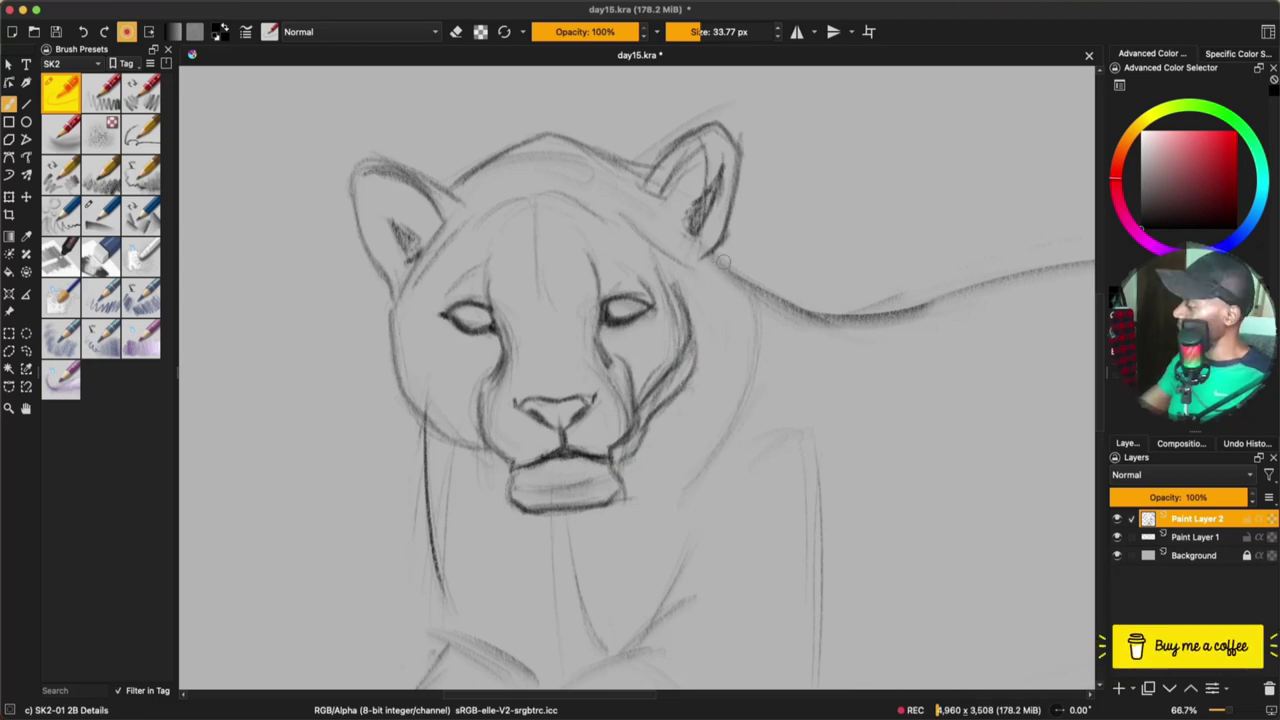
Darken the neck line behind the right ear and the start of the back, and add curved shoulder lines below it
{"action": "left_click_drag", "start_coordinate": [718, 256], "coordinate": [736, 280]}
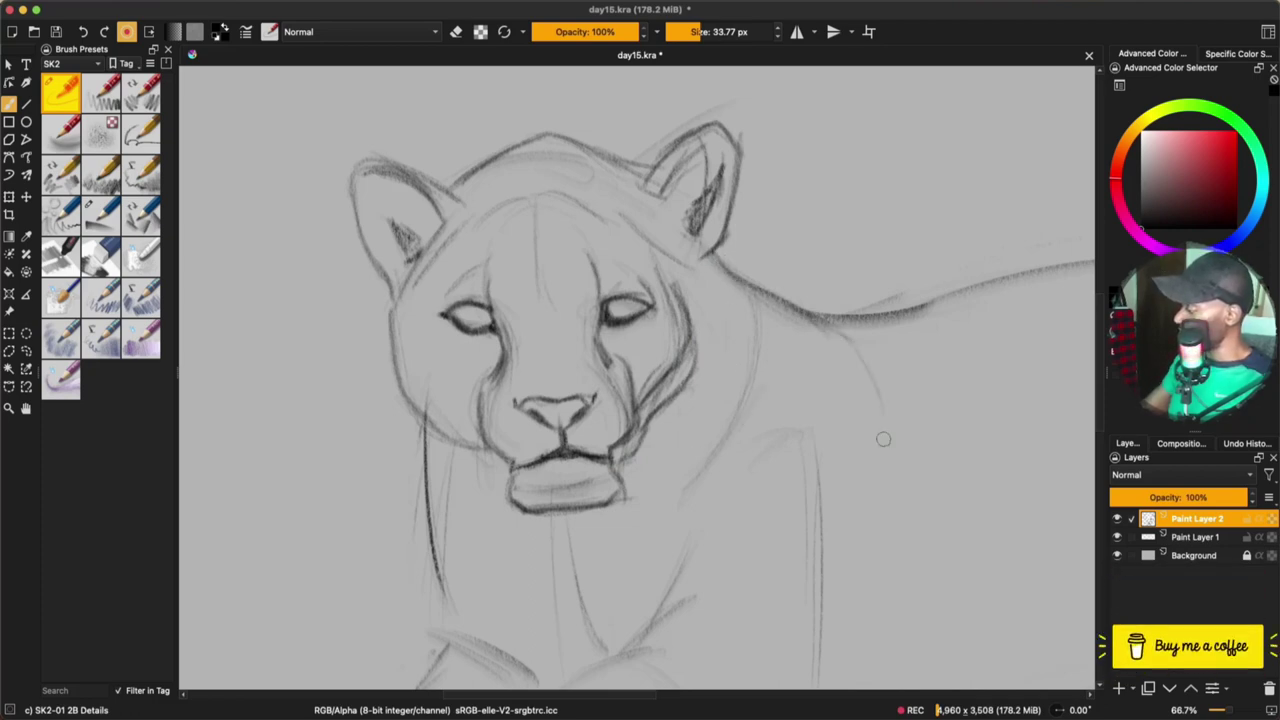
{"action": "left_click_drag", "start_coordinate": [846, 332], "coordinate": [900, 472]}
{"action": "left_click_drag", "start_coordinate": [840, 318], "coordinate": [910, 368]}
{"action": "left_click_drag", "start_coordinate": [880, 318], "coordinate": [962, 294]}
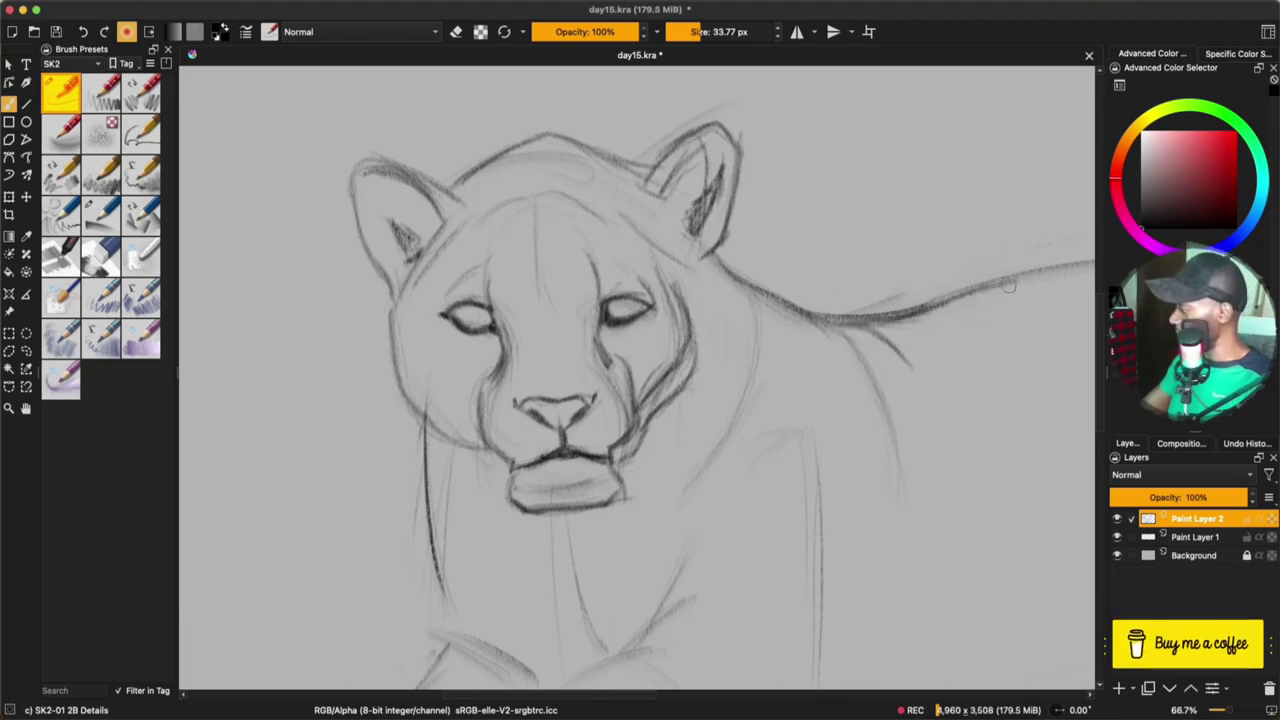
{"action": "key", "text": "minus"}
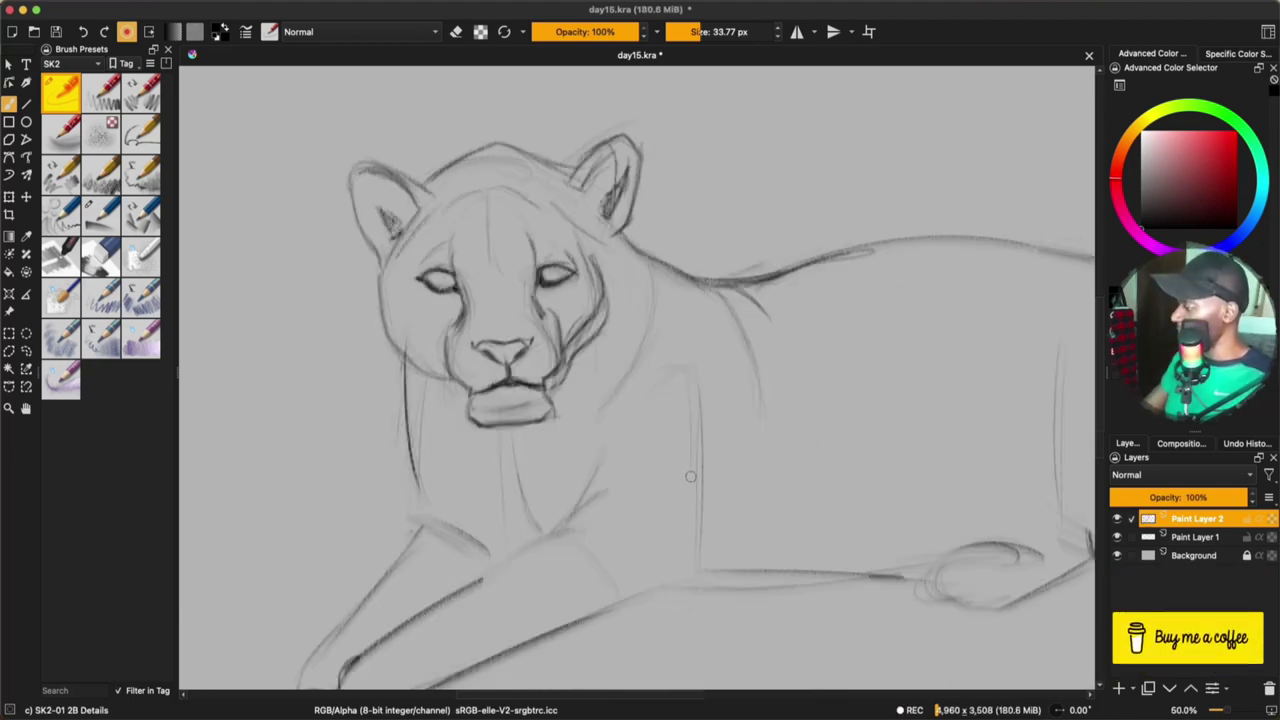
{"action": "mouse_move", "coordinate": [491, 506]}
{"action": "left_mouse_down"}
{"action": "mouse_move", "coordinate": [493, 462]}
{"action": "mouse_move", "coordinate": [476, 490]}
{"action": "mouse_move", "coordinate": [516, 478]}
{"action": "mouse_move", "coordinate": [462, 510]}
{"action": "left_mouse_up"}
{"action": "key", "text": "ctrl+z"}
{"action": "key", "text": "ctrl+z"}
{"action": "key", "text": "ctrl+z"}
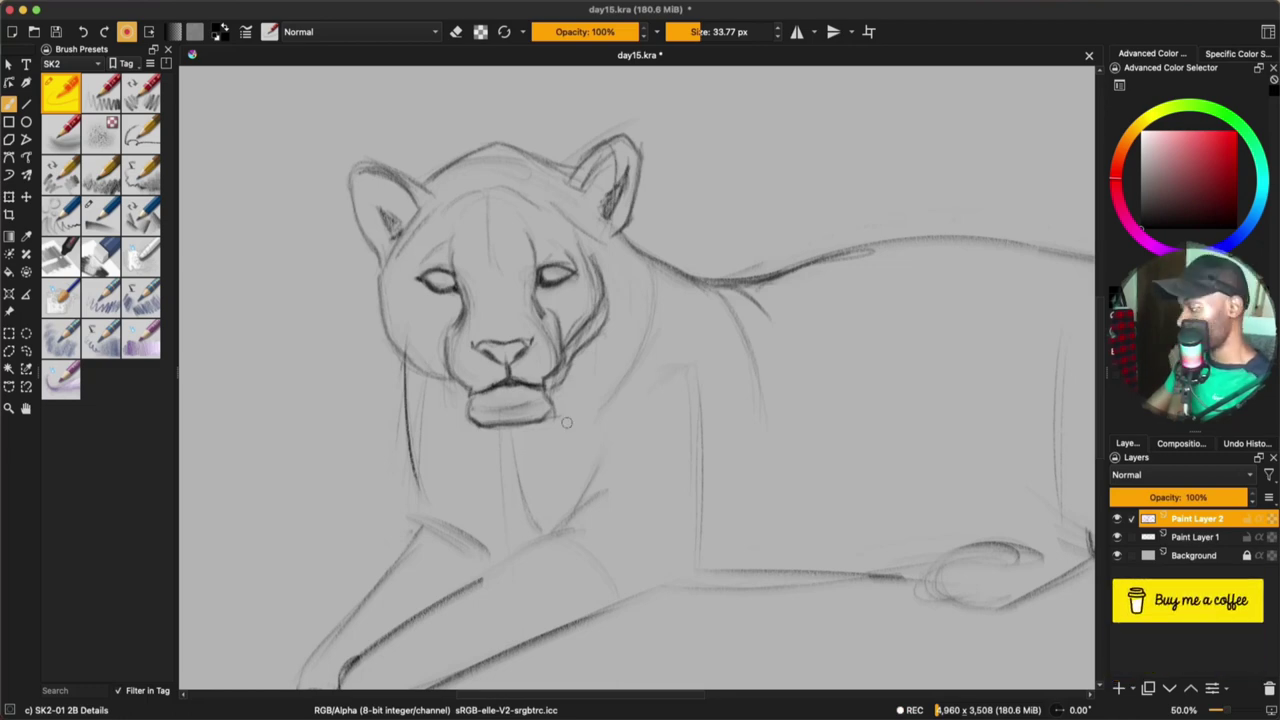
Reshape the lower face on the detail layer with the Liquify transform, widening and lowering the chin and mouth
{"action": "key", "text": "ctrl+t"}
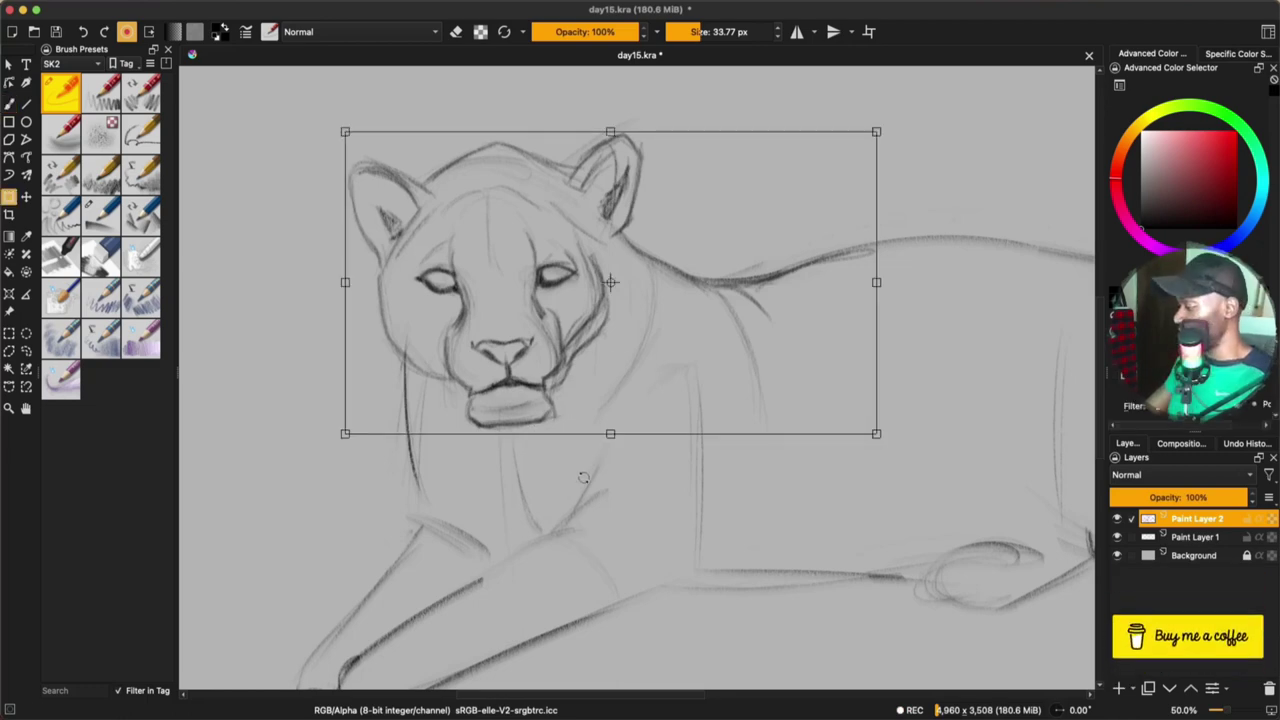
{"action": "key", "text": "Escape"}
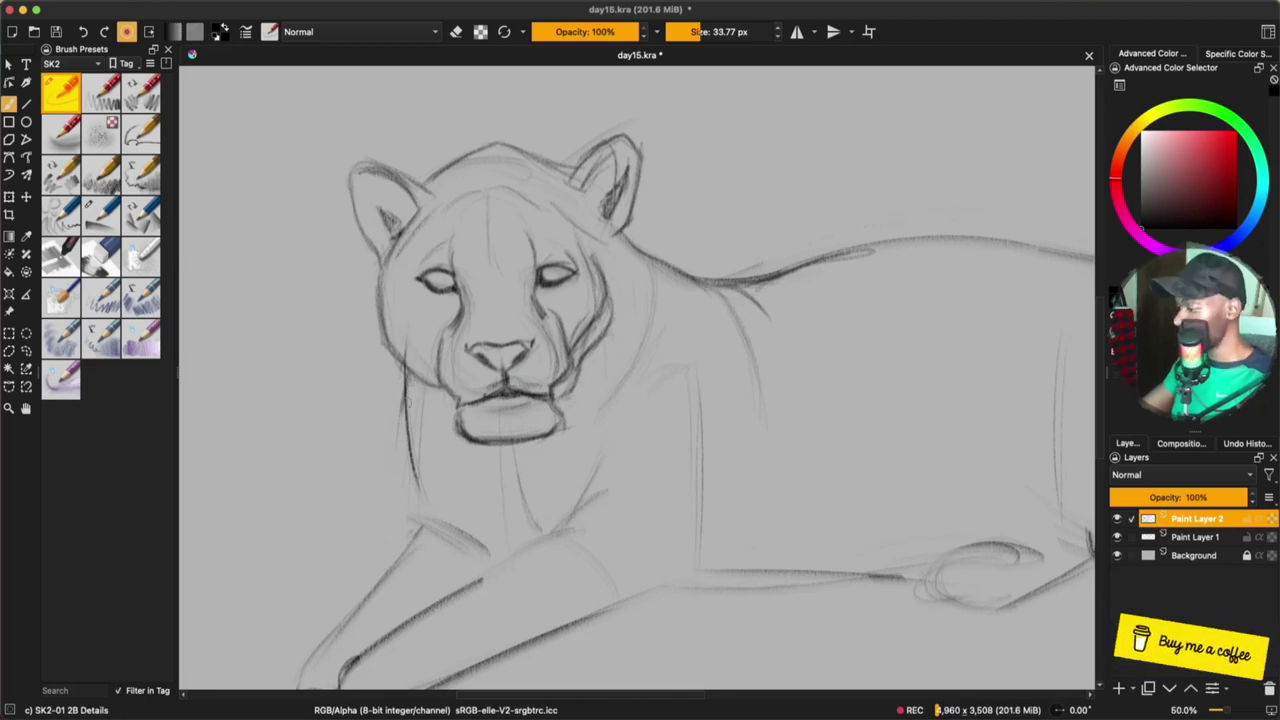
Add short fur strokes below the right cheek and darken the outer curve of the ruff down to them
{"action": "scroll", "coordinate": [371, 295], "scroll_direction": "down", "scroll_amount": 3}
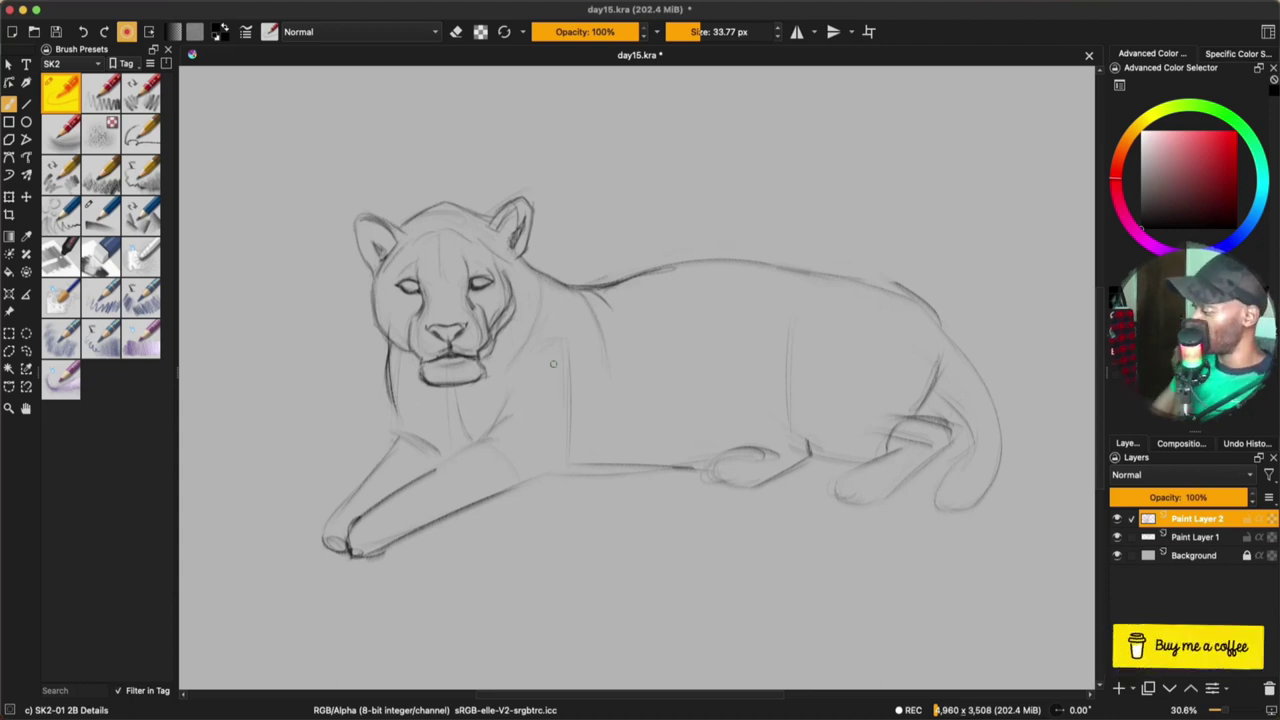
{"action": "left_click_drag", "start_coordinate": [520, 352], "coordinate": [507, 359]}
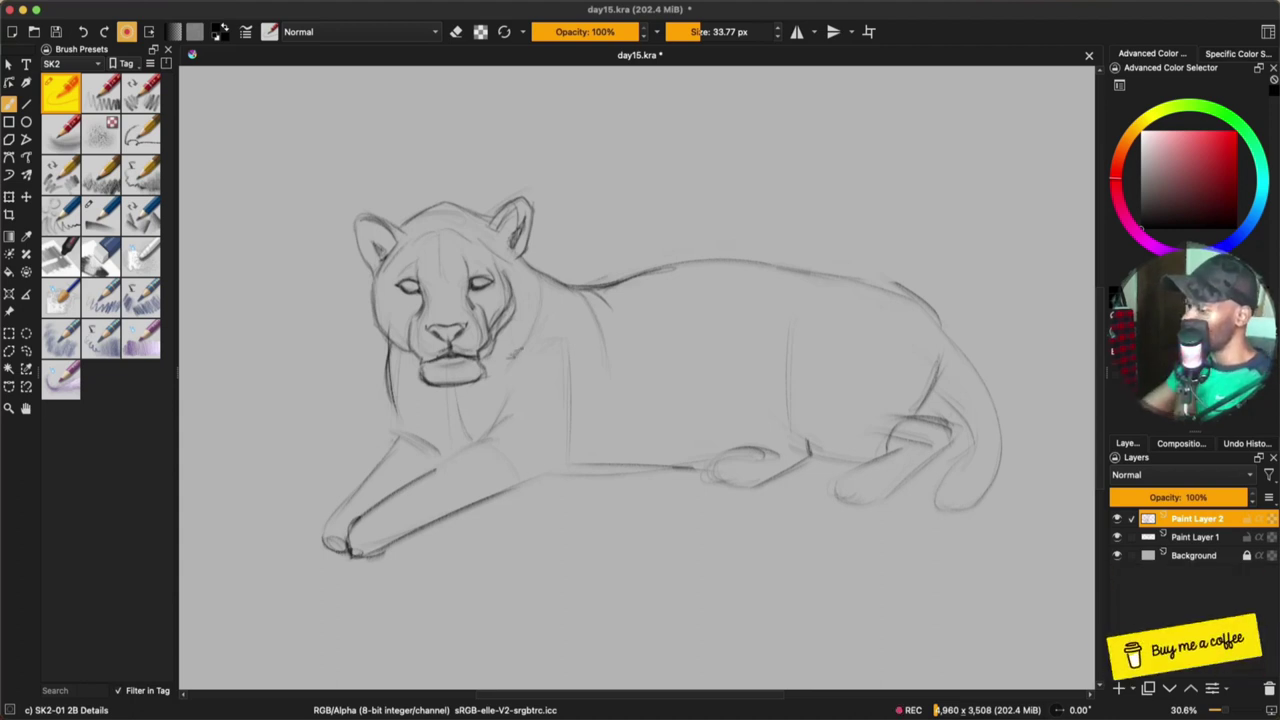
{"action": "left_click_drag", "start_coordinate": [543, 291], "coordinate": [526, 339]}
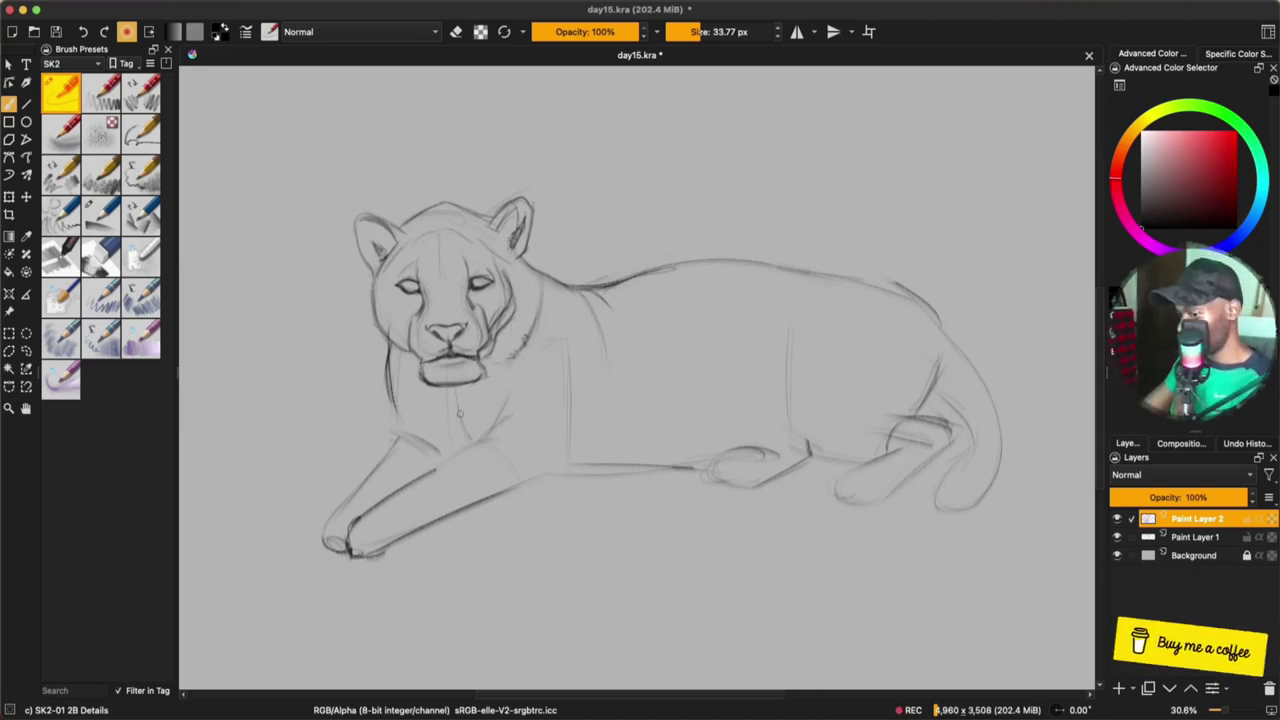
Extend the left chest line, select the legs and lower body on Paint Layer 1, move them down, and clear the selection
{"action": "scroll", "coordinate": [623, 346], "scroll_direction": "down", "scroll_amount": 5}
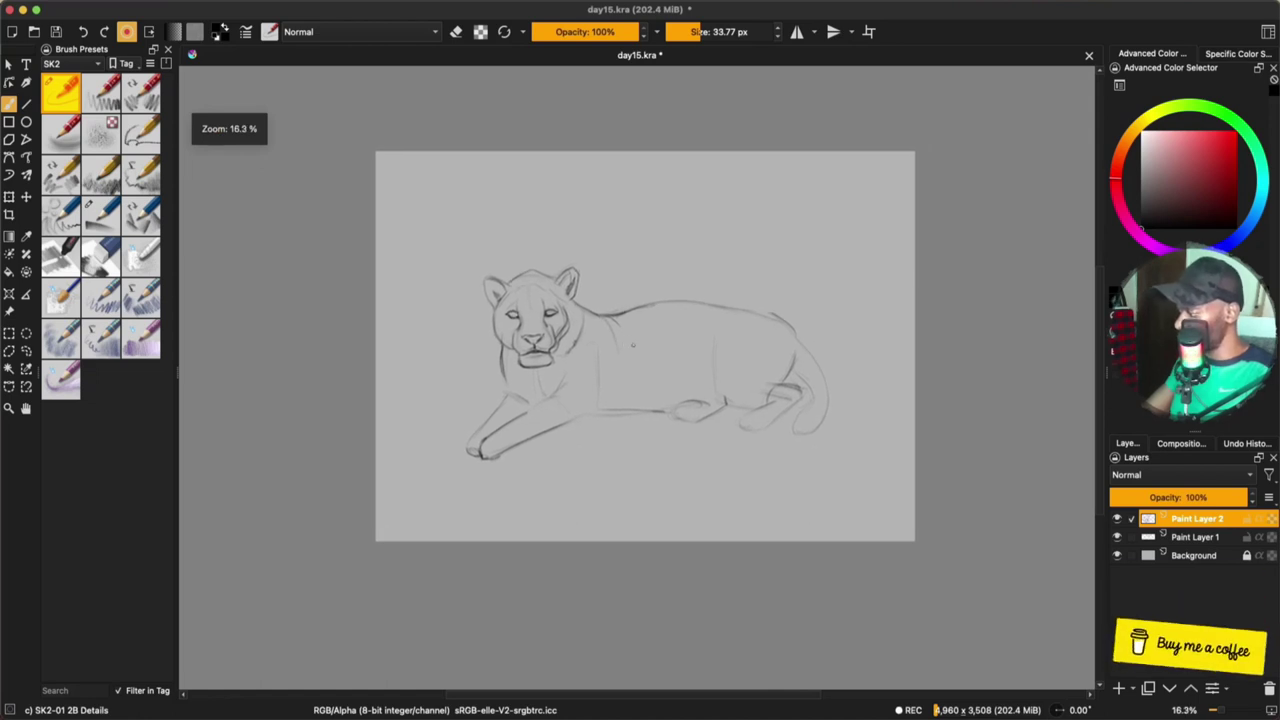
{"action": "scroll", "coordinate": [630, 346], "scroll_direction": "up", "scroll_amount": 5}
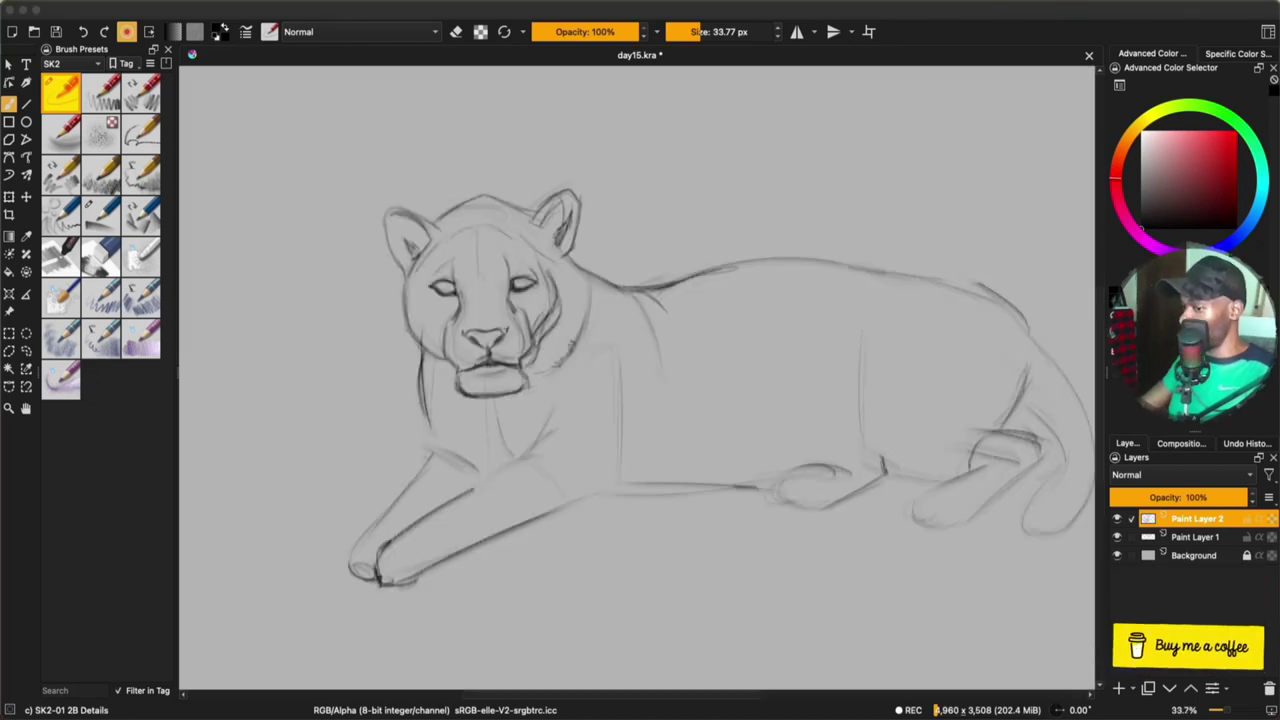
{"action": "left_click", "coordinate": [162, 601]}
{"action": "scroll", "coordinate": [567, 498], "scroll_direction": "up", "scroll_amount": 3}
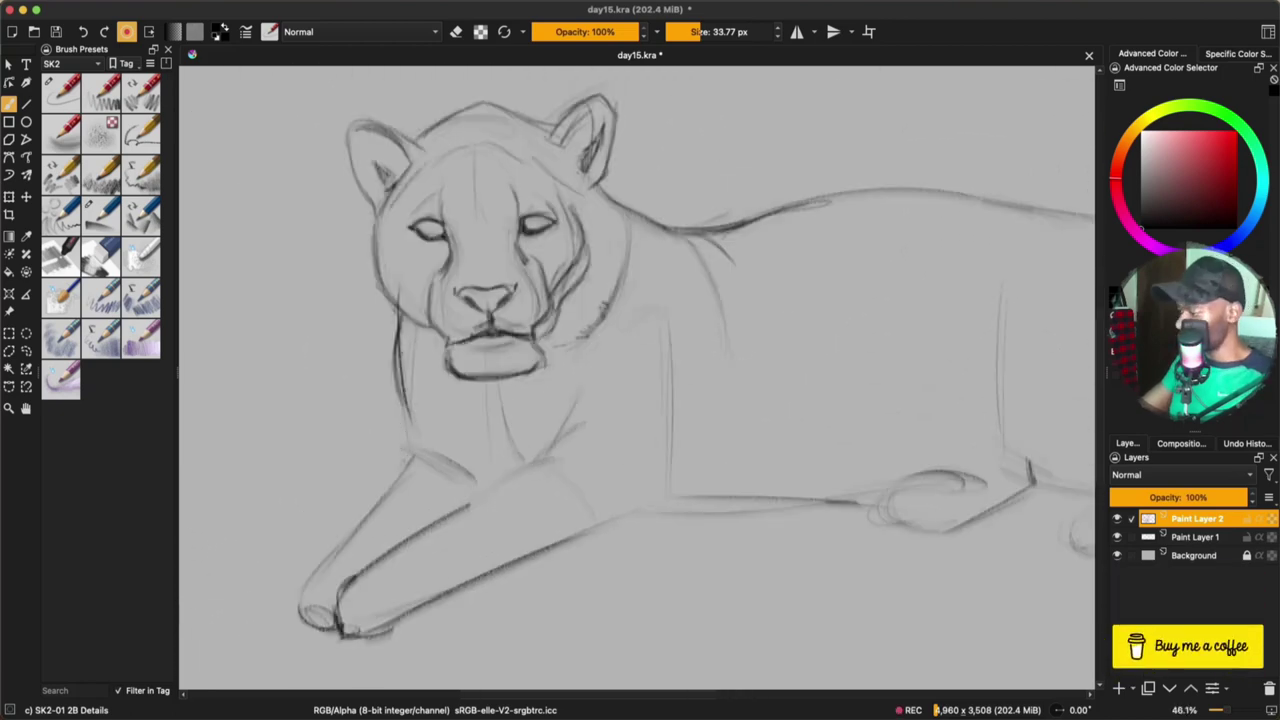
{"action": "mouse_move", "coordinate": [402, 382]}
{"action": "left_mouse_down"}
{"action": "mouse_move", "coordinate": [414, 448]}
{"action": "mouse_move", "coordinate": [355, 478]}
{"action": "mouse_move", "coordinate": [515, 663]}
{"action": "mouse_move", "coordinate": [1030, 560]}
{"action": "mouse_move", "coordinate": [752, 436]}
{"action": "mouse_move", "coordinate": [425, 429]}
{"action": "left_mouse_up"}
{"action": "key", "text": "Page_Down"}
{"action": "key", "text": "l"}
{"action": "key", "text": "t"}
{"action": "left_click_drag", "start_coordinate": [779, 461], "coordinate": [769, 506]}
{"action": "key", "text": "ctrl+shift+a"}
{"action": "key", "text": "b"}
Redraw the chest's outer and centre lines down to the lowered forelegs, and strengthen the near foreleg's elbow and shoulder curve
{"action": "left_click_drag", "start_coordinate": [403, 434], "coordinate": [405, 490]}
{"action": "left_click_drag", "start_coordinate": [515, 388], "coordinate": [518, 497]}
{"action": "mouse_move", "coordinate": [506, 422]}
{"action": "left_mouse_down"}
{"action": "mouse_move", "coordinate": [519, 502]}
{"action": "mouse_move", "coordinate": [510, 455]}
{"action": "left_mouse_up"}
{"action": "mouse_move", "coordinate": [516, 506]}
{"action": "left_mouse_down"}
{"action": "mouse_move", "coordinate": [574, 466]}
{"action": "mouse_move", "coordinate": [517, 514]}
{"action": "left_mouse_up"}
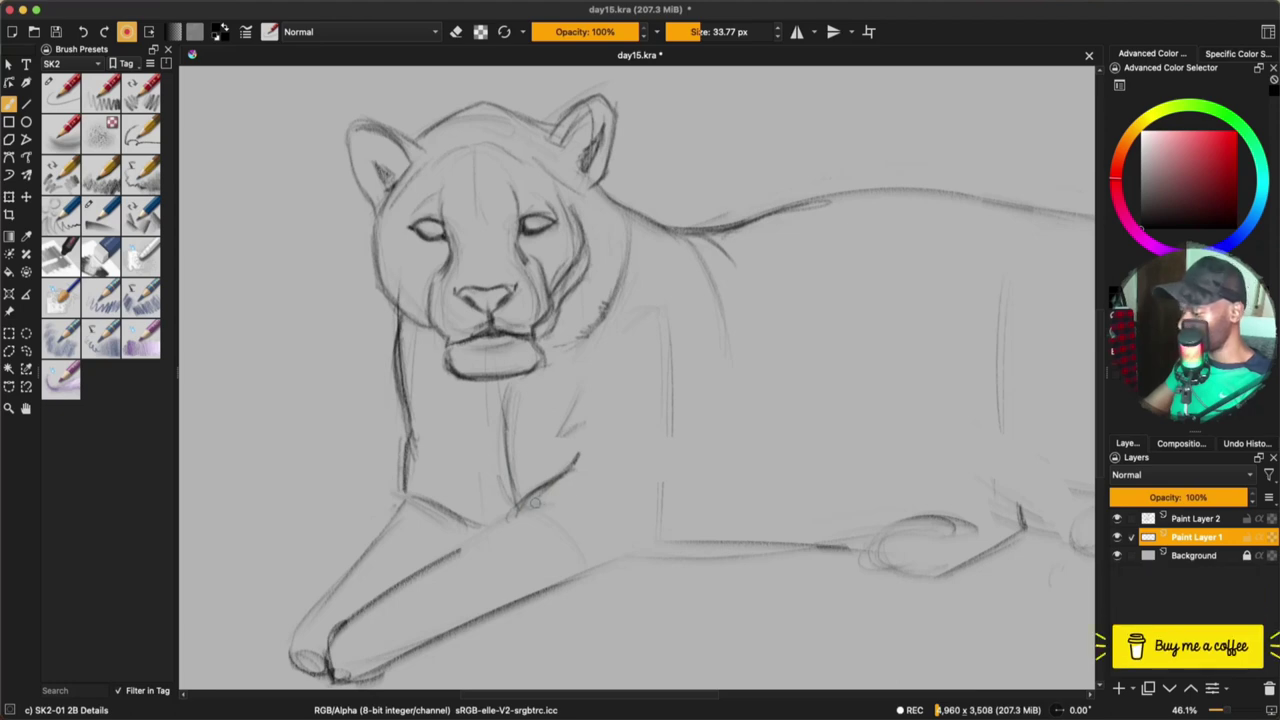
{"action": "left_click_drag", "start_coordinate": [566, 576], "coordinate": [672, 555]}
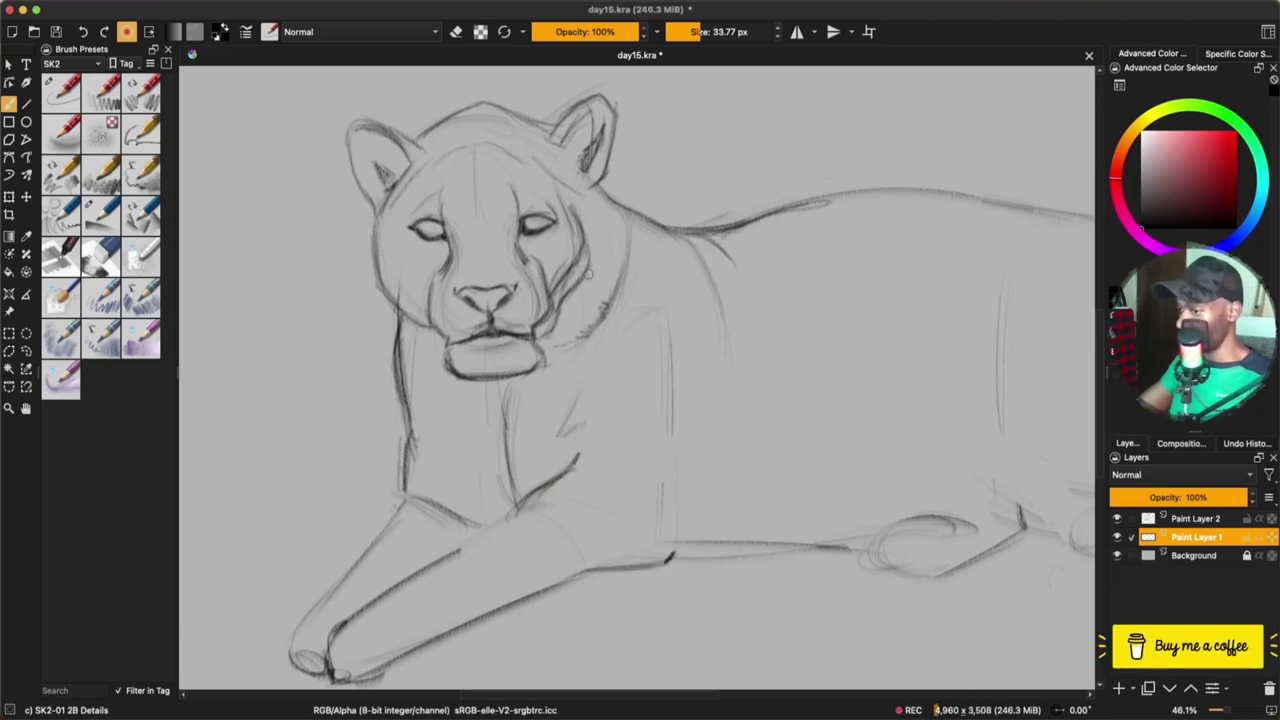
{"action": "left_click_drag", "start_coordinate": [641, 278], "coordinate": [652, 371]}
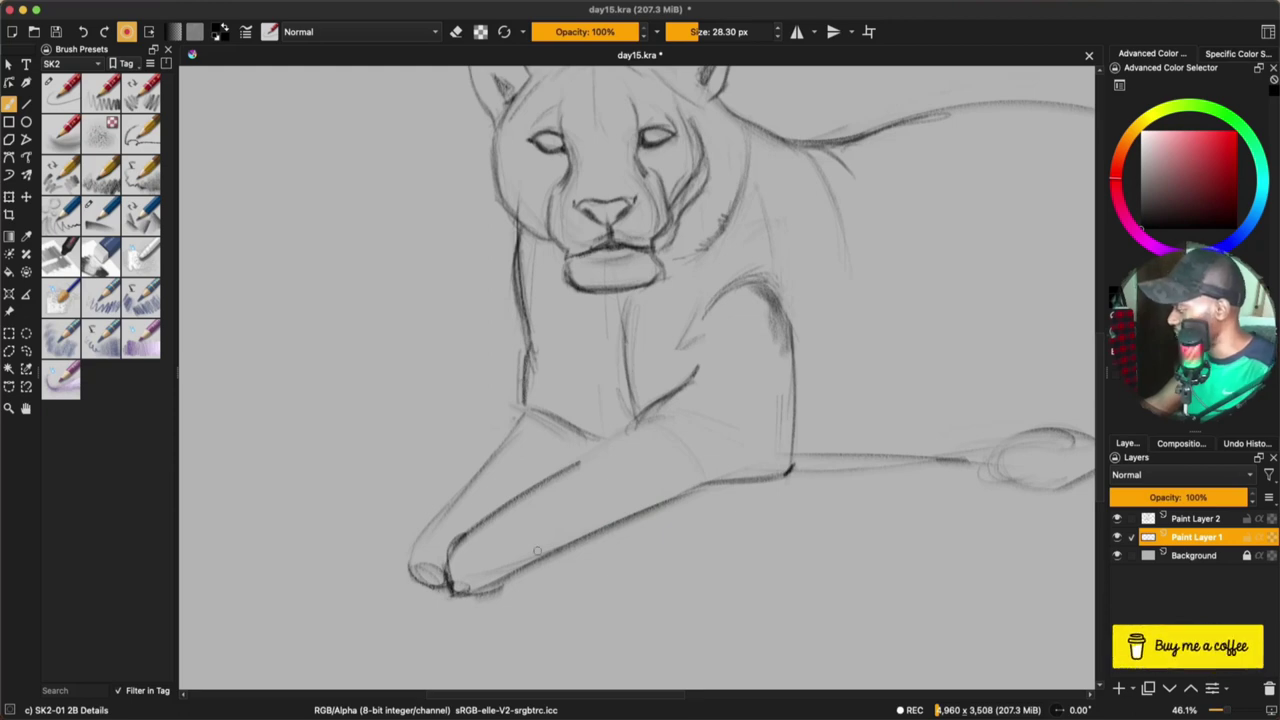
Draw the near foreleg's underside and top edge on Paint Layer 2 and define the toes of the front paws
{"action": "left_click_drag", "start_coordinate": [537, 550], "coordinate": [499, 566]}
{"action": "left_click", "coordinate": [1197, 519]}
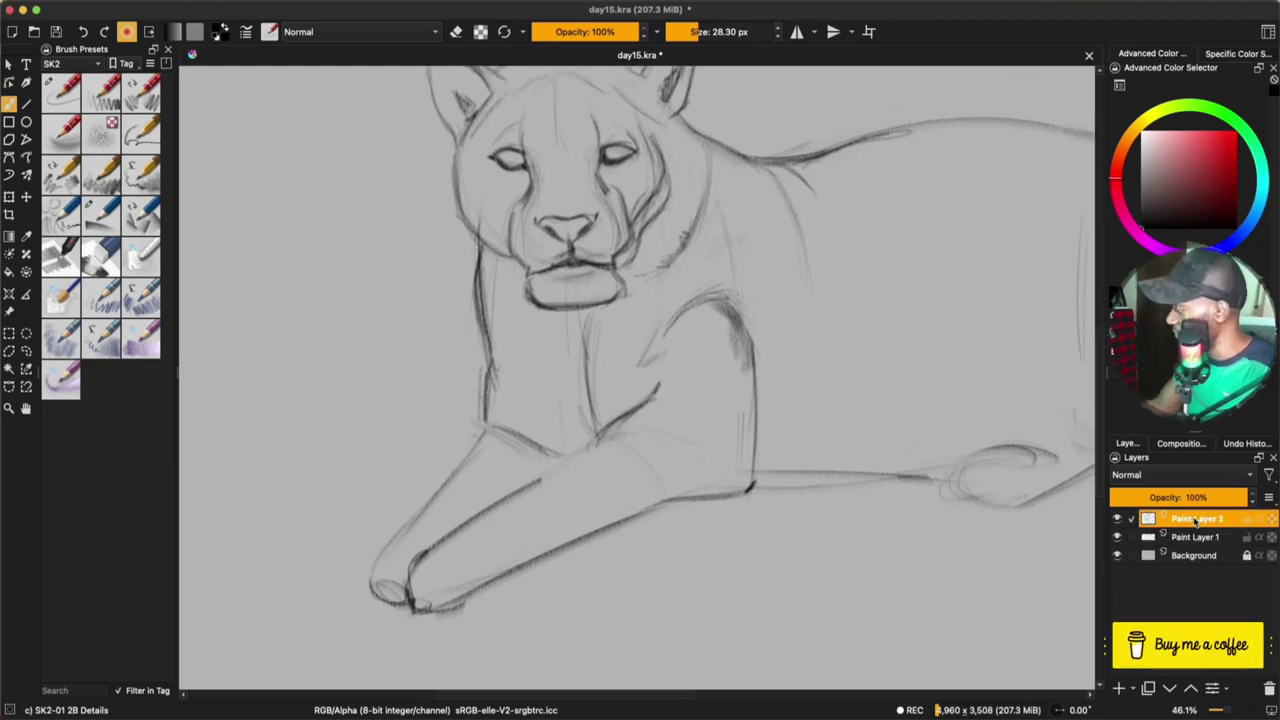
{"action": "mouse_move", "coordinate": [842, 526]}
{"action": "left_mouse_down"}
{"action": "mouse_move", "coordinate": [629, 543]}
{"action": "mouse_move", "coordinate": [711, 557]}
{"action": "mouse_move", "coordinate": [771, 533]}
{"action": "left_mouse_up"}
{"action": "left_click_drag", "start_coordinate": [518, 532], "coordinate": [692, 505]}
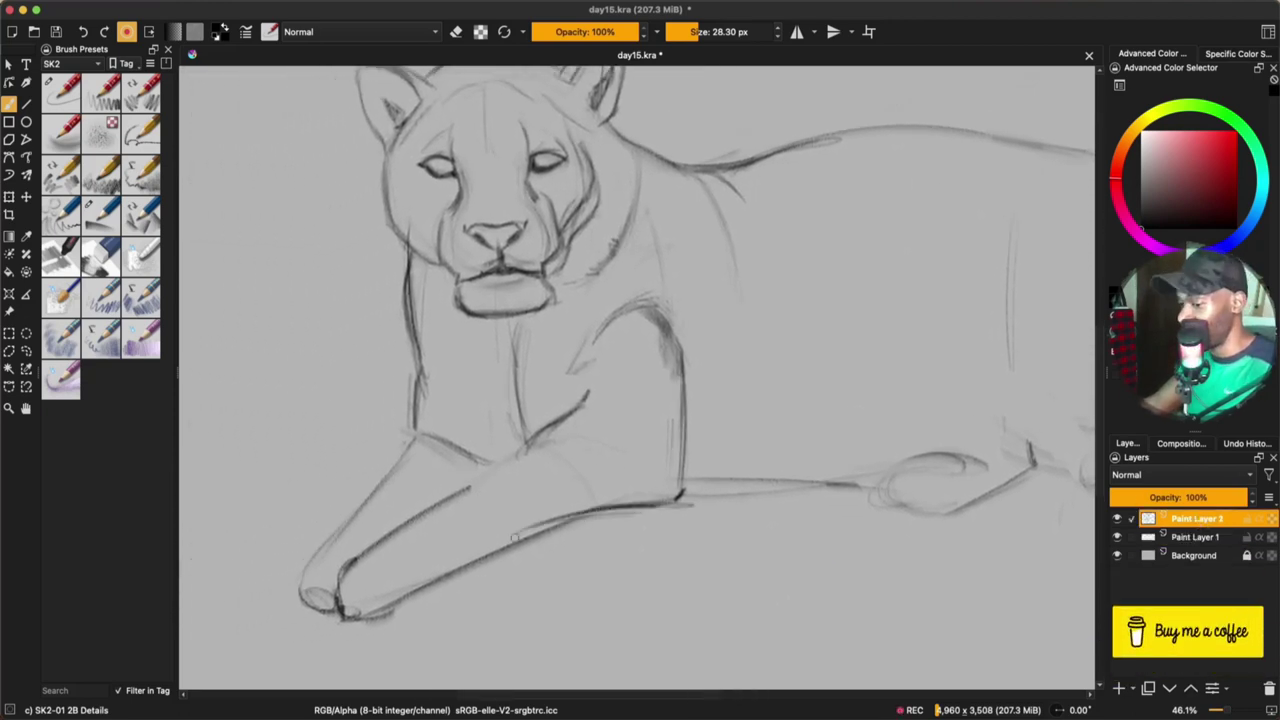
{"action": "left_click_drag", "start_coordinate": [532, 530], "coordinate": [372, 605]}
{"action": "left_click_drag", "start_coordinate": [354, 544], "coordinate": [330, 570]}
Clean up the near foreleg's underside and lighten the left chest outline with the eraser, and switch back to drawing mode
{"action": "left_click", "coordinate": [1200, 525]}
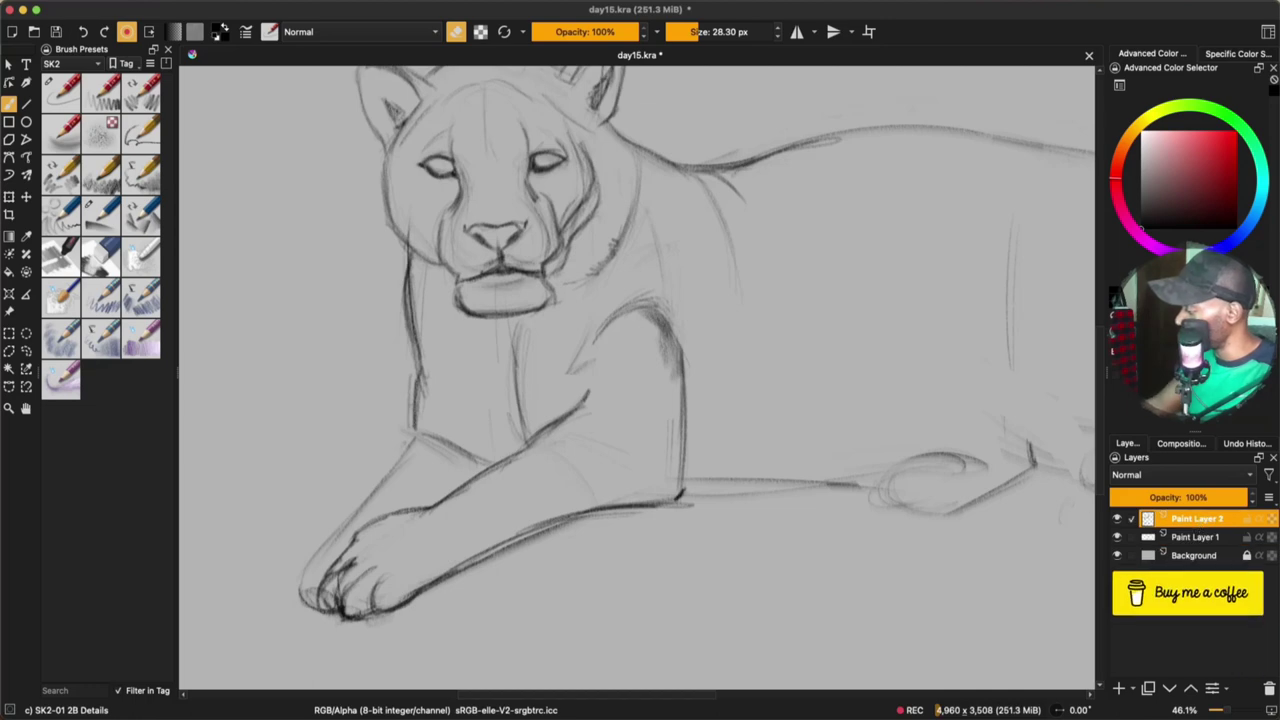
{"action": "left_click_drag", "start_coordinate": [558, 520], "coordinate": [466, 560]}
{"action": "left_click_drag", "start_coordinate": [600, 509], "coordinate": [424, 590]}
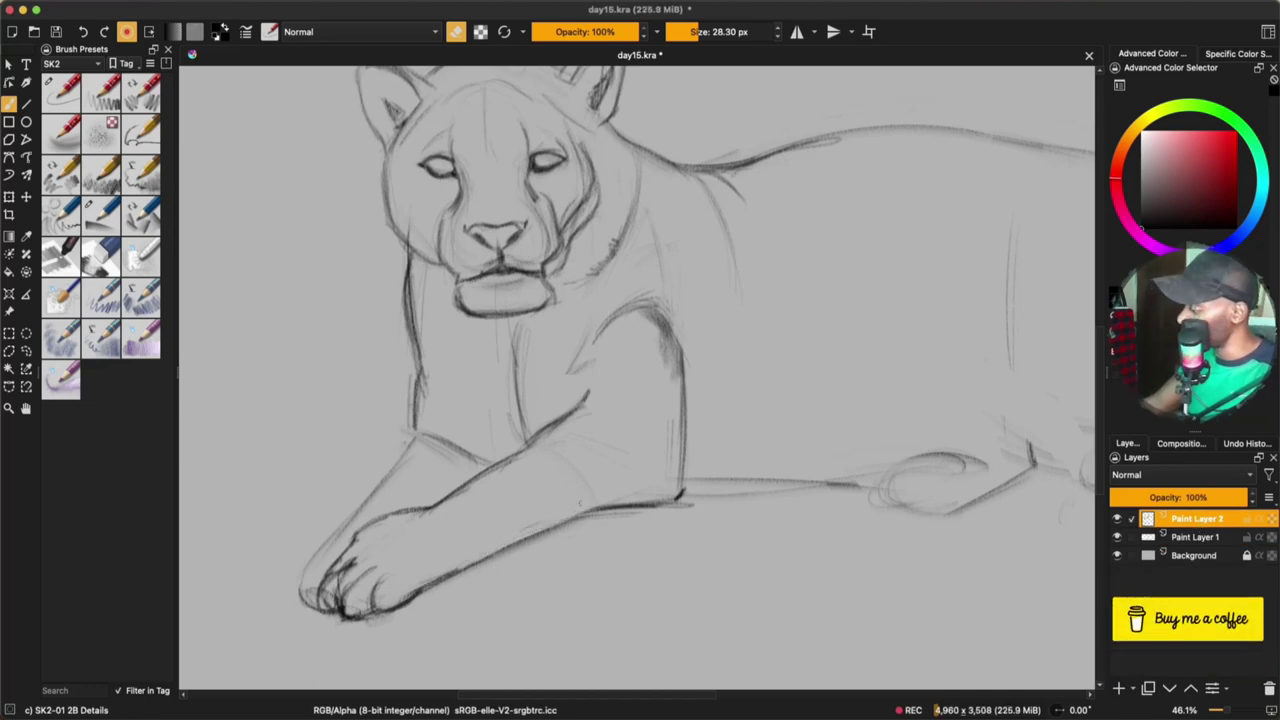
{"action": "key", "text": "2"}
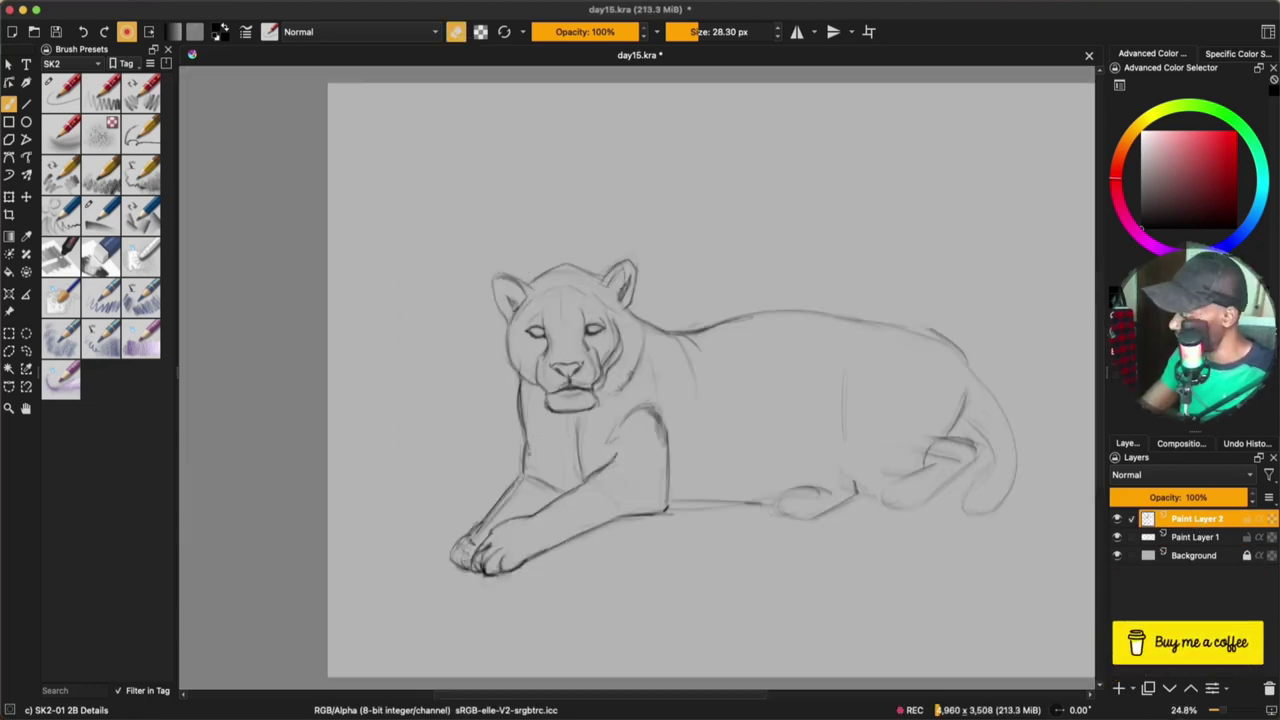
{"action": "mouse_move", "coordinate": [521, 396]}
{"action": "left_mouse_down"}
{"action": "mouse_move", "coordinate": [526, 472]}
{"action": "mouse_move", "coordinate": [524, 438]}
{"action": "left_mouse_up"}
{"action": "key", "text": "e"}
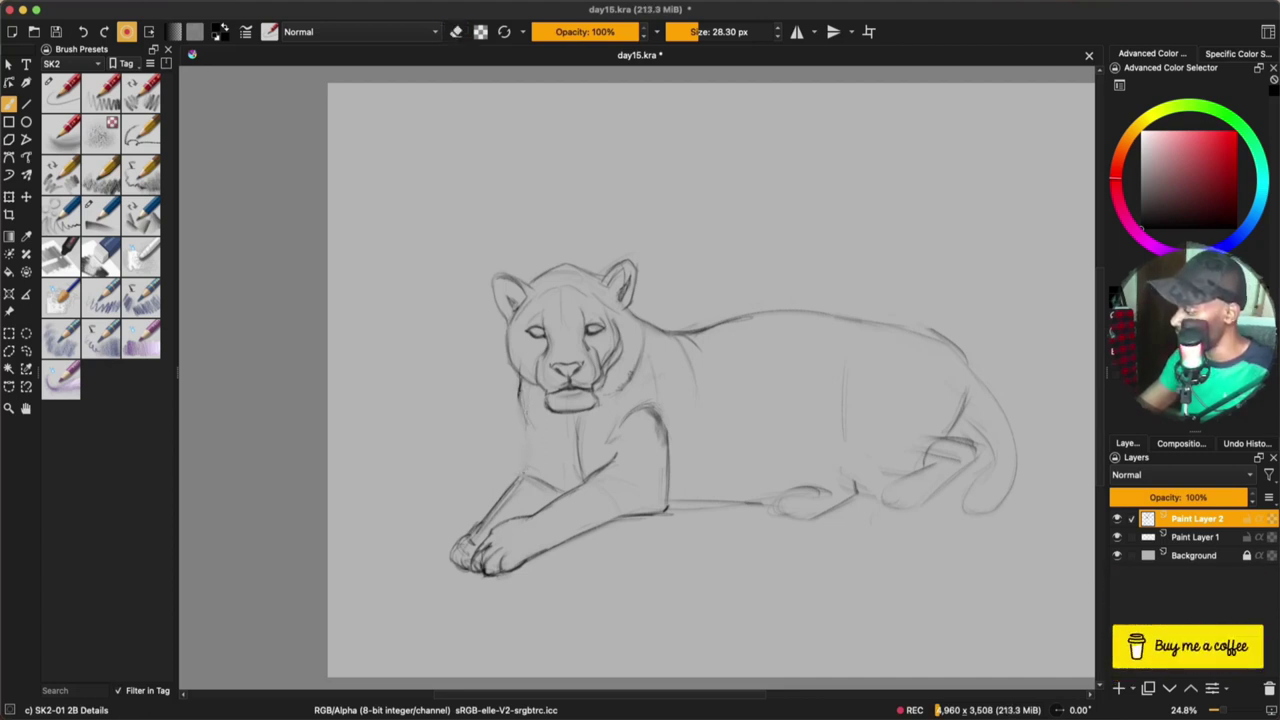
Redraw the far side of the chest with a darker outline running down to the top of the far foreleg
{"action": "left_click_drag", "start_coordinate": [526, 446], "coordinate": [560, 487]}
{"action": "key", "text": "e"}
{"action": "key", "text": "e"}
{"action": "left_click_drag", "start_coordinate": [524, 422], "coordinate": [534, 477]}
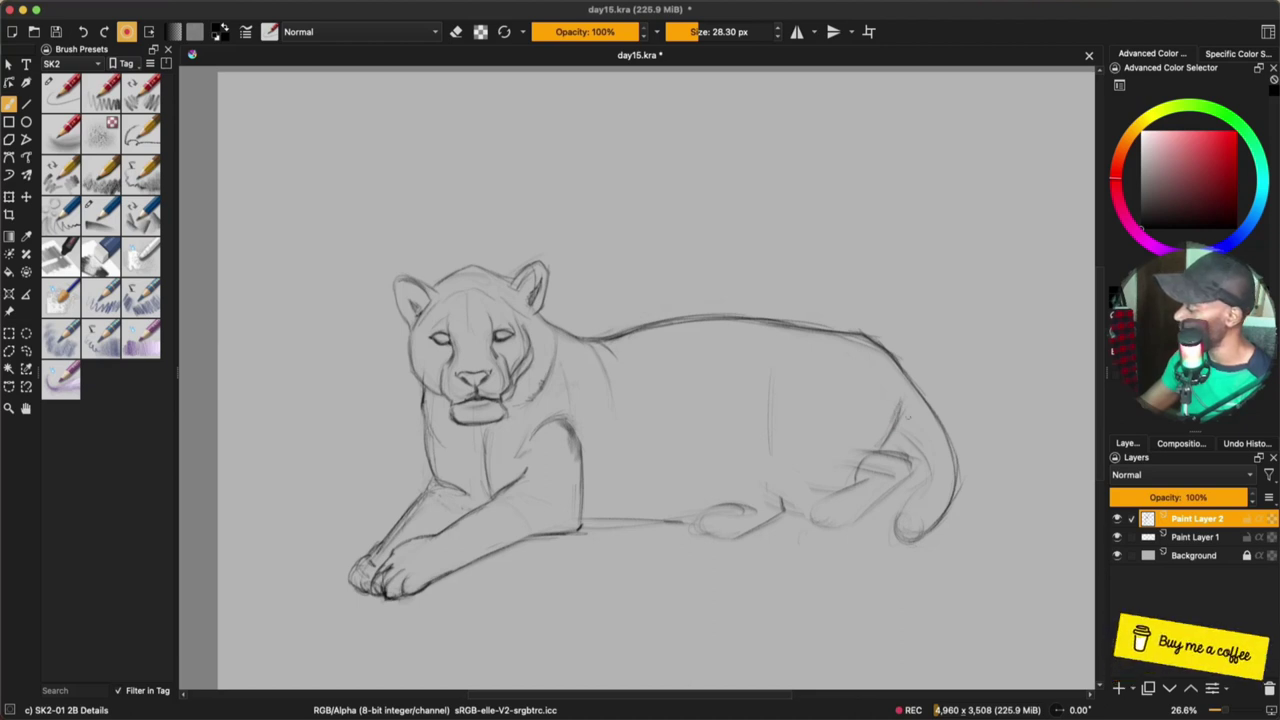
Darken the tail's inner curve, define the toes of the hind paw beside it, and strengthen that hind leg's edge
{"action": "mouse_move", "coordinate": [908, 405]}
{"action": "left_mouse_down"}
{"action": "mouse_move", "coordinate": [922, 486]}
{"action": "mouse_move", "coordinate": [908, 542]}
{"action": "left_mouse_up"}
{"action": "left_click_drag", "start_coordinate": [900, 436], "coordinate": [922, 546]}
{"action": "mouse_move", "coordinate": [832, 512]}
{"action": "left_mouse_down"}
{"action": "mouse_move", "coordinate": [820, 522]}
{"action": "mouse_move", "coordinate": [850, 528]}
{"action": "left_mouse_up"}
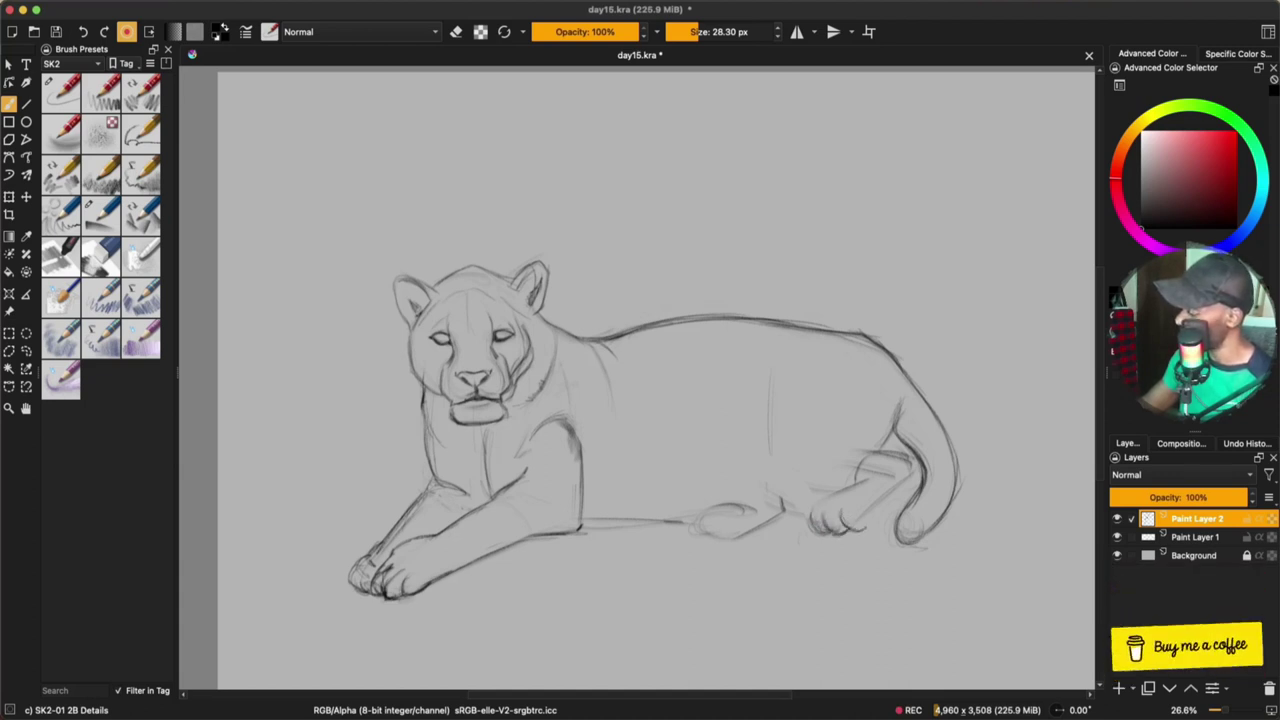
{"action": "left_click_drag", "start_coordinate": [865, 527], "coordinate": [916, 481]}
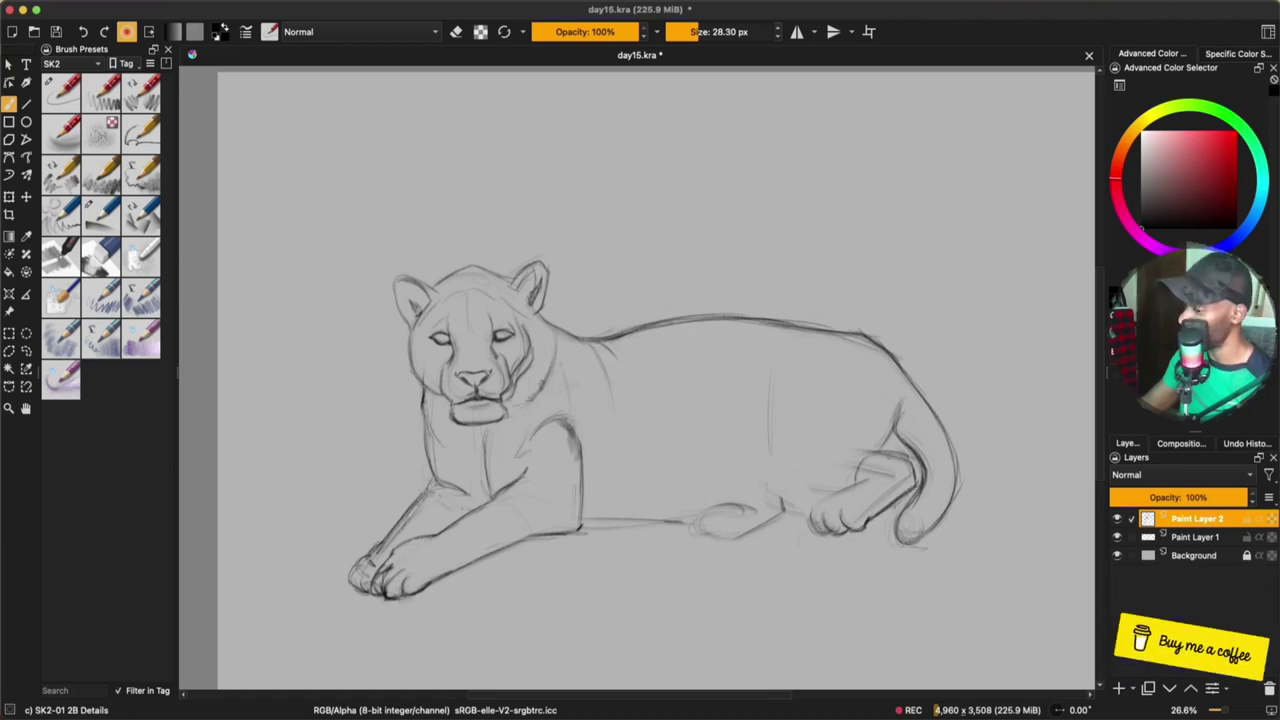
Draw the toes and pads of the other hind paw, and add the belly fur strokes and rounded thigh contour
{"action": "left_click_drag", "start_coordinate": [706, 536], "coordinate": [730, 534]}
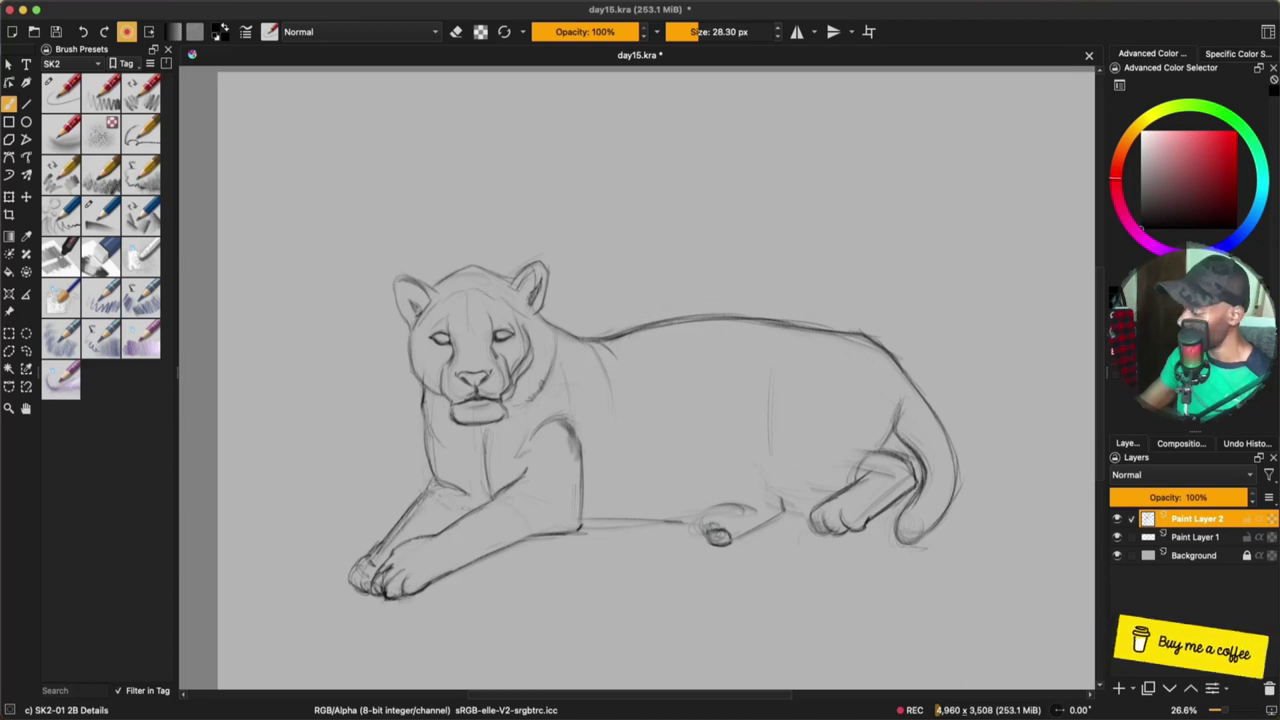
{"action": "mouse_move", "coordinate": [707, 531]}
{"action": "left_mouse_down"}
{"action": "mouse_move", "coordinate": [736, 506]}
{"action": "mouse_move", "coordinate": [762, 508]}
{"action": "mouse_move", "coordinate": [760, 527]}
{"action": "mouse_move", "coordinate": [713, 548]}
{"action": "left_mouse_up"}
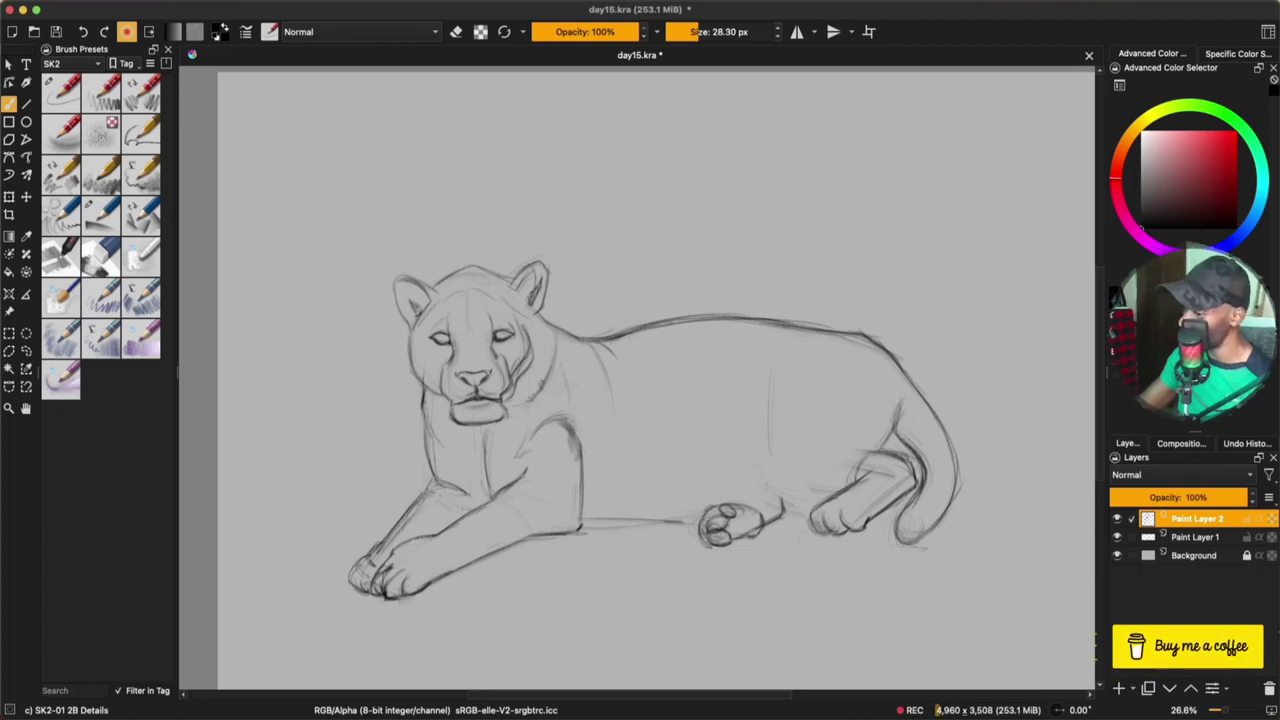
{"action": "mouse_move", "coordinate": [708, 508]}
{"action": "left_mouse_down"}
{"action": "mouse_move", "coordinate": [770, 470]}
{"action": "mouse_move", "coordinate": [798, 493]}
{"action": "left_mouse_up"}
{"action": "left_click_drag", "start_coordinate": [768, 450], "coordinate": [826, 500]}
{"action": "left_click_drag", "start_coordinate": [776, 434], "coordinate": [850, 413]}
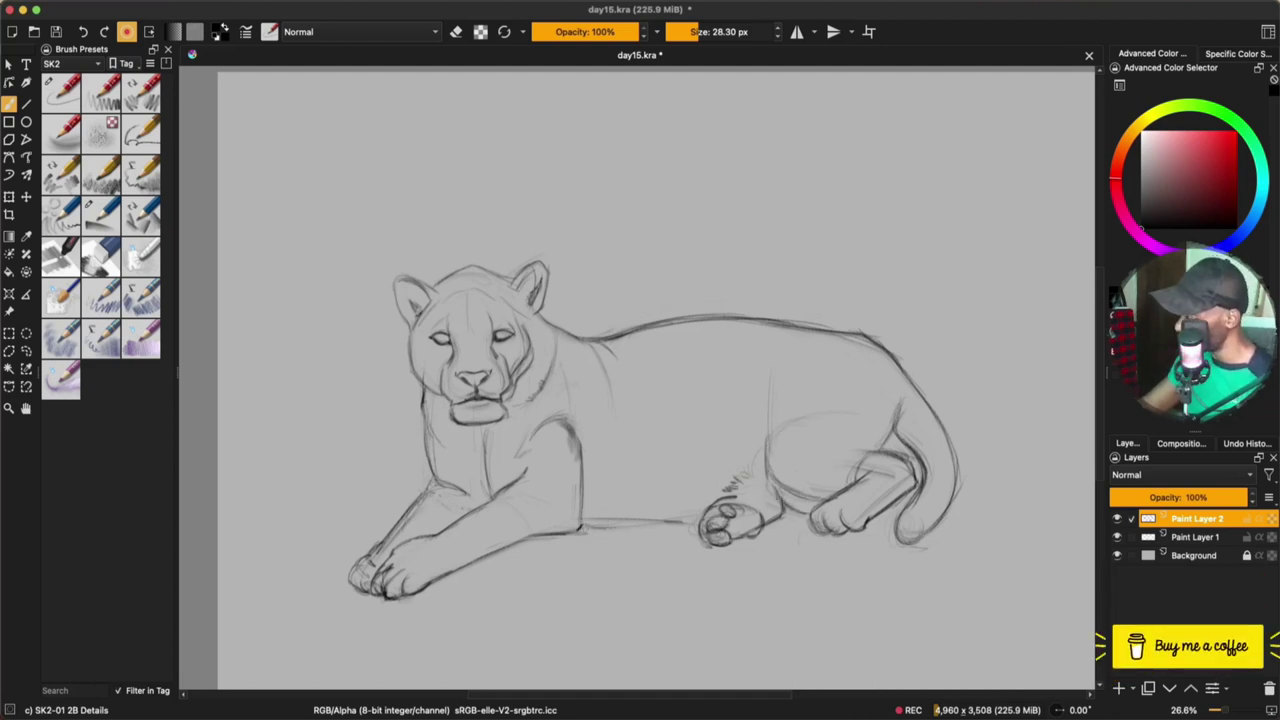
Darken the belly line and the near foreleg's elbow corner, and strengthen the top contour of the head
{"action": "left_click_drag", "start_coordinate": [588, 522], "coordinate": [700, 518]}
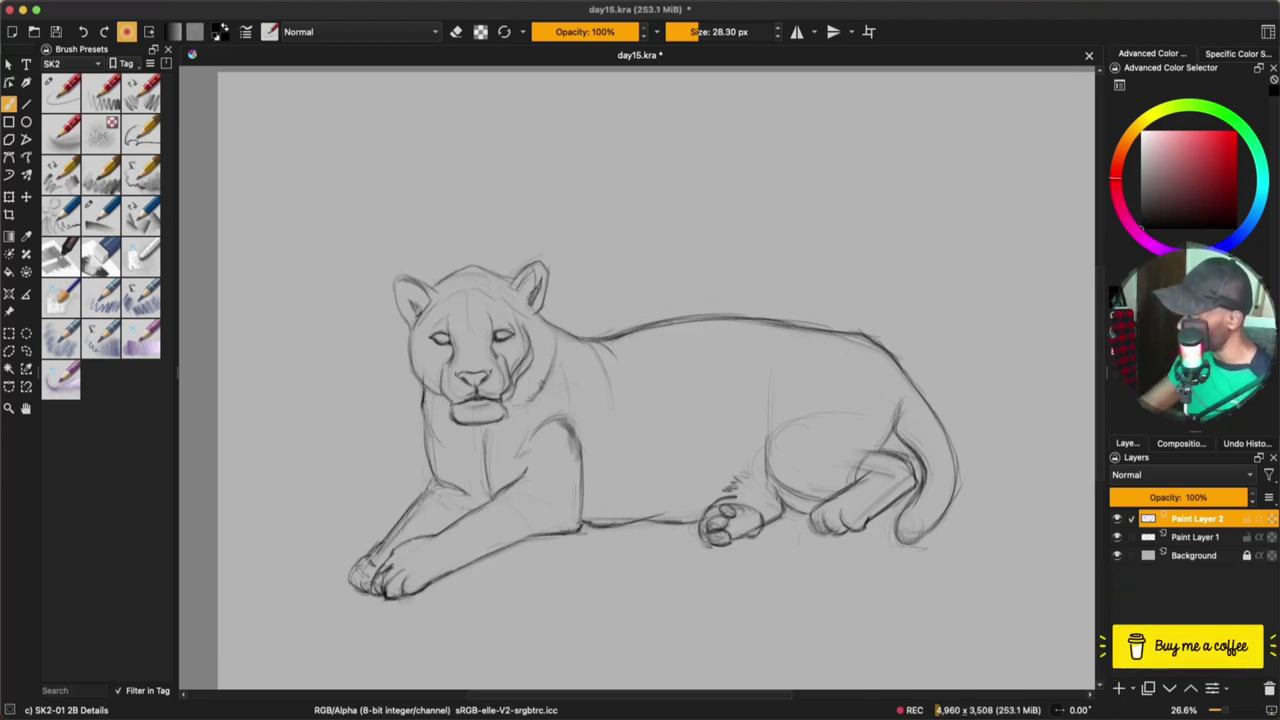
{"action": "mouse_move", "coordinate": [564, 536]}
{"action": "left_mouse_down"}
{"action": "mouse_move", "coordinate": [586, 525]}
{"action": "mouse_move", "coordinate": [584, 478]}
{"action": "left_mouse_up"}
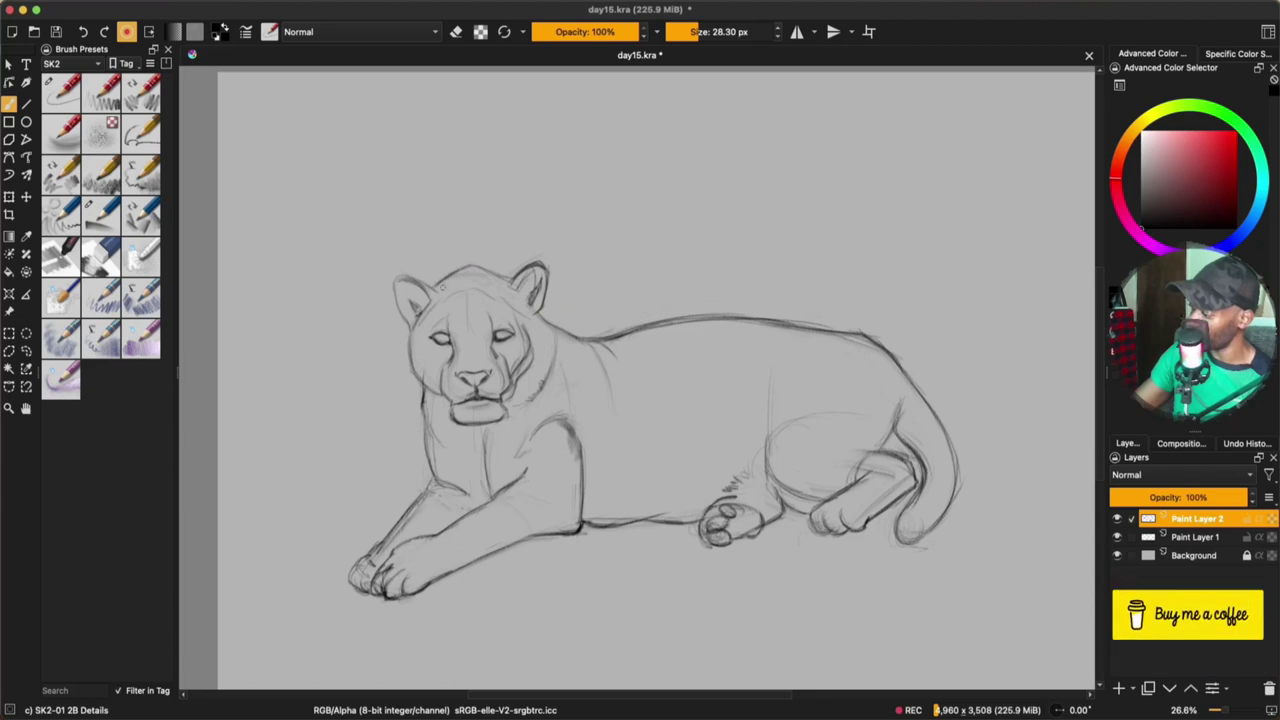
{"action": "left_click_drag", "start_coordinate": [462, 269], "coordinate": [508, 279]}
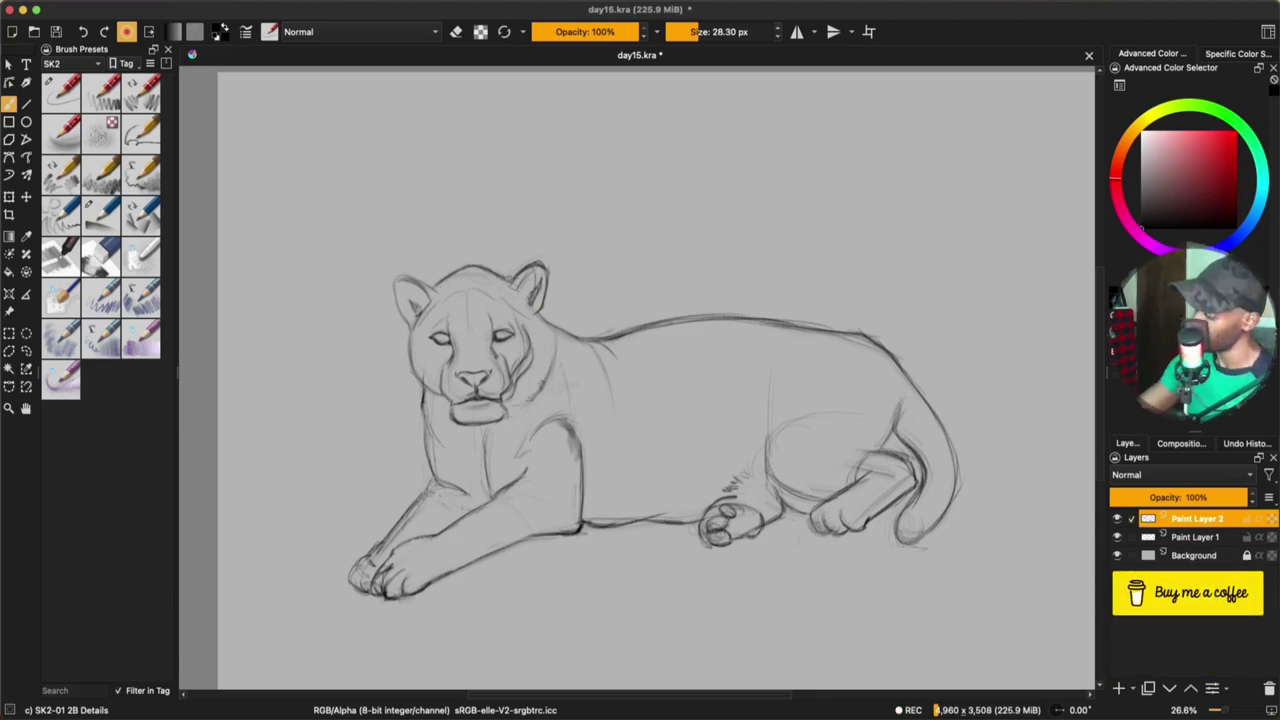
{"action": "left_click_drag", "start_coordinate": [518, 272], "coordinate": [548, 184]}
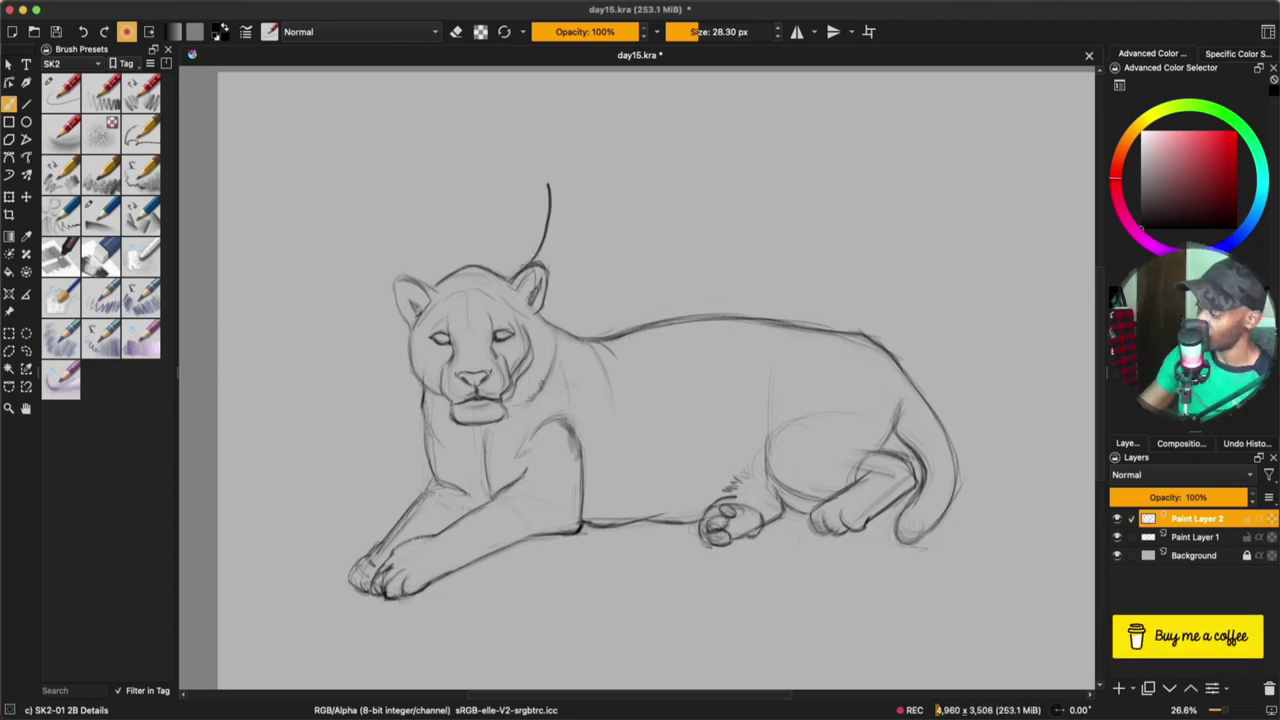
{"action": "mouse_move", "coordinate": [500, 268]}
{"action": "left_mouse_down"}
{"action": "mouse_move", "coordinate": [523, 192]}
{"action": "mouse_move", "coordinate": [548, 166]}
{"action": "left_mouse_up"}
{"action": "key", "text": "ctrl+z"}
{"action": "left_click_drag", "start_coordinate": [492, 266], "coordinate": [546, 180]}
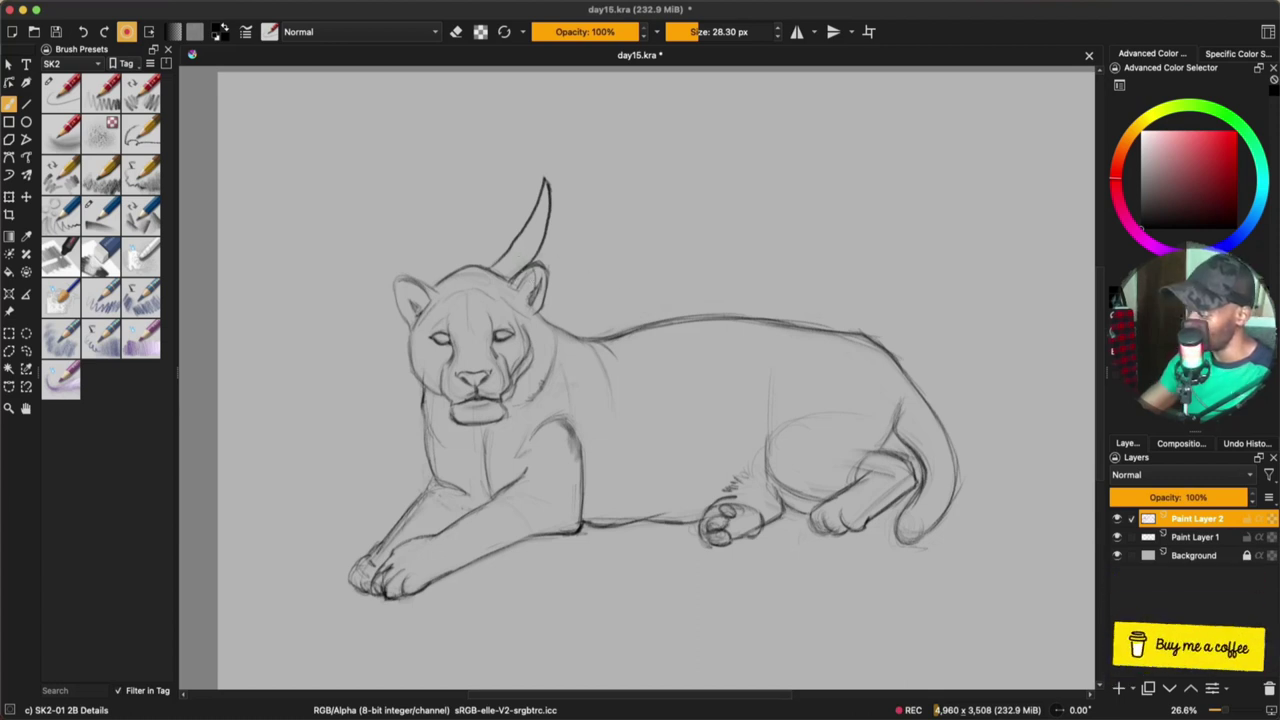
{"action": "mouse_move", "coordinate": [553, 243]}
{"action": "left_mouse_down"}
{"action": "mouse_move", "coordinate": [539, 257]}
{"action": "mouse_move", "coordinate": [580, 225]}
{"action": "left_mouse_up"}
{"action": "mouse_move", "coordinate": [569, 227]}
{"action": "left_mouse_down"}
{"action": "mouse_move", "coordinate": [567, 245]}
{"action": "mouse_move", "coordinate": [621, 211]}
{"action": "left_mouse_up"}
{"action": "key", "text": "super+z"}
{"action": "key", "text": "super+z"}
{"action": "key", "text": "super+z"}
{"action": "key", "text": "super+z"}
{"action": "key", "text": "super+z"}
{"action": "key", "text": "super+z"}
{"action": "key", "text": "super+z"}
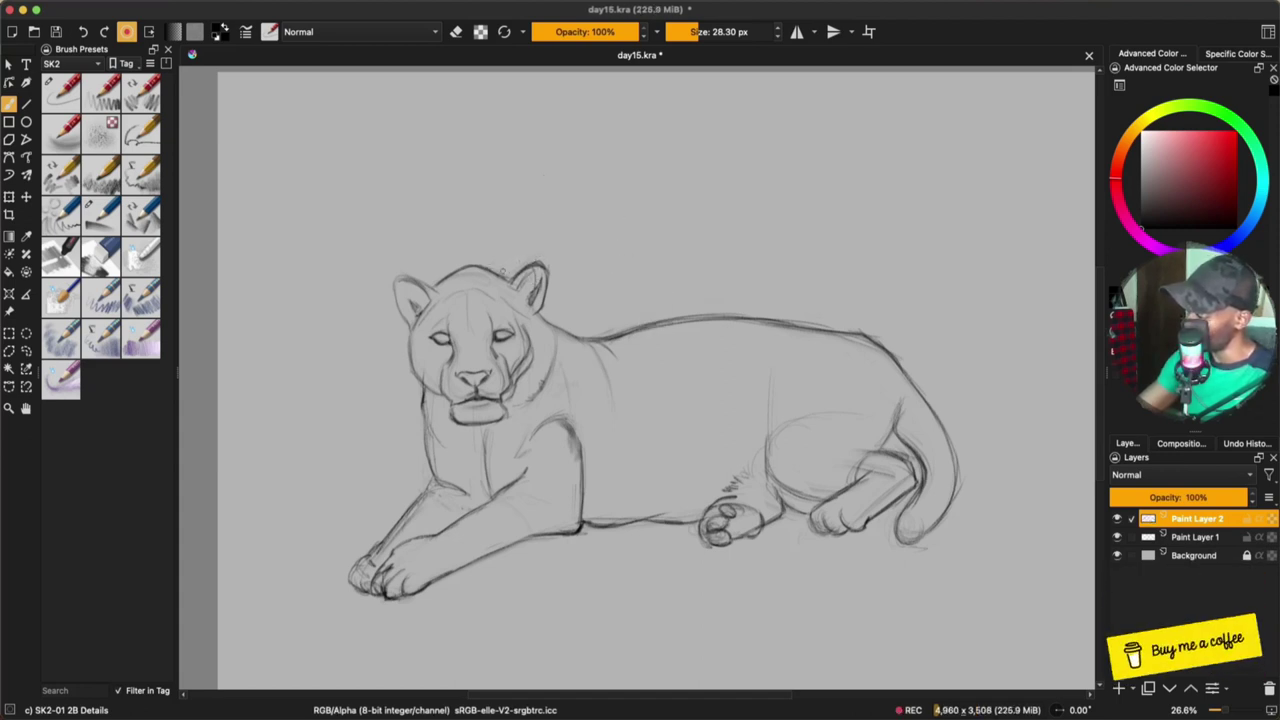
{"action": "mouse_move", "coordinate": [502, 272]}
{"action": "left_mouse_down"}
{"action": "mouse_move", "coordinate": [522, 260]}
{"action": "mouse_move", "coordinate": [554, 191]}
{"action": "mouse_move", "coordinate": [563, 238]}
{"action": "mouse_move", "coordinate": [506, 278]}
{"action": "left_mouse_up"}
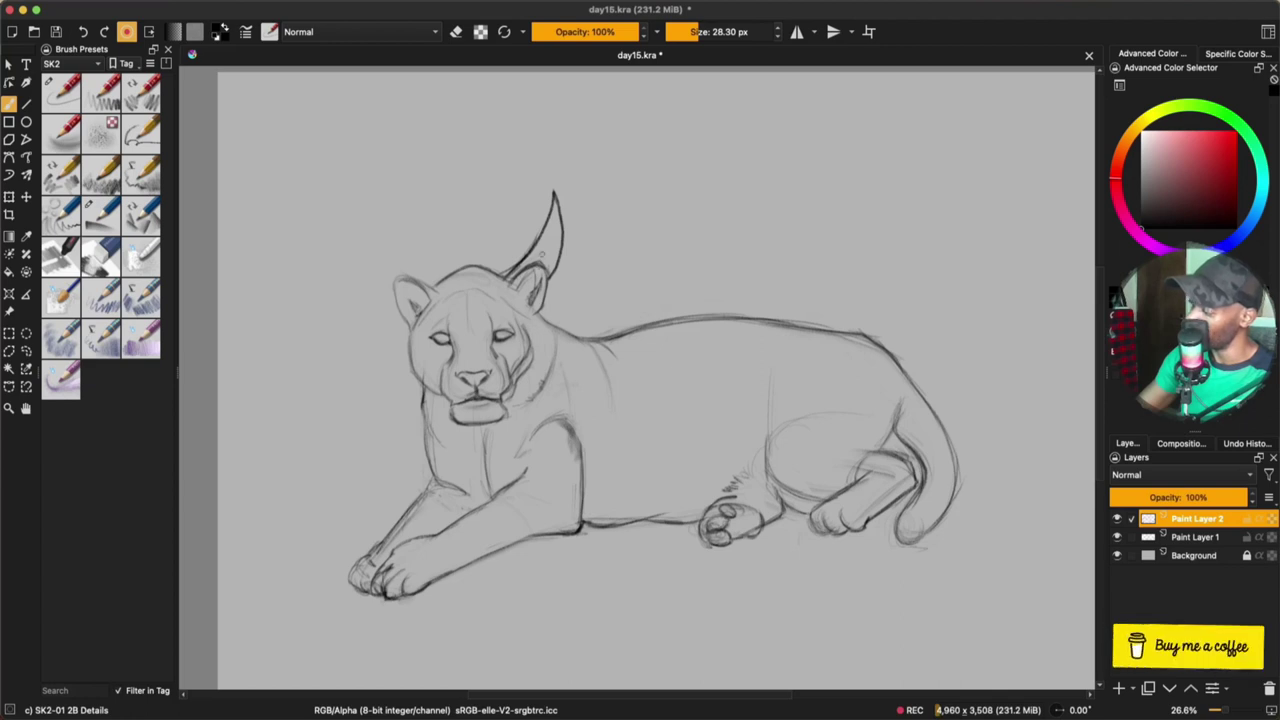
{"action": "mouse_move", "coordinate": [520, 201]}
{"action": "left_mouse_down"}
{"action": "mouse_move", "coordinate": [538, 216]}
{"action": "mouse_move", "coordinate": [541, 204]}
{"action": "mouse_move", "coordinate": [498, 199]}
{"action": "mouse_move", "coordinate": [556, 145]}
{"action": "left_mouse_up"}
{"action": "mouse_move", "coordinate": [552, 294]}
{"action": "left_mouse_down"}
{"action": "mouse_move", "coordinate": [588, 292]}
{"action": "mouse_move", "coordinate": [628, 260]}
{"action": "left_mouse_up"}
{"action": "key", "text": "ctrl+z"}
{"action": "key", "text": "ctrl+z"}
{"action": "key", "text": "ctrl+z"}
{"action": "key", "text": "ctrl+z"}
{"action": "key", "text": "ctrl+z"}
{"action": "key", "text": "ctrl+z"}
{"action": "key", "text": "ctrl+z"}
{"action": "key", "text": "ctrl+z"}
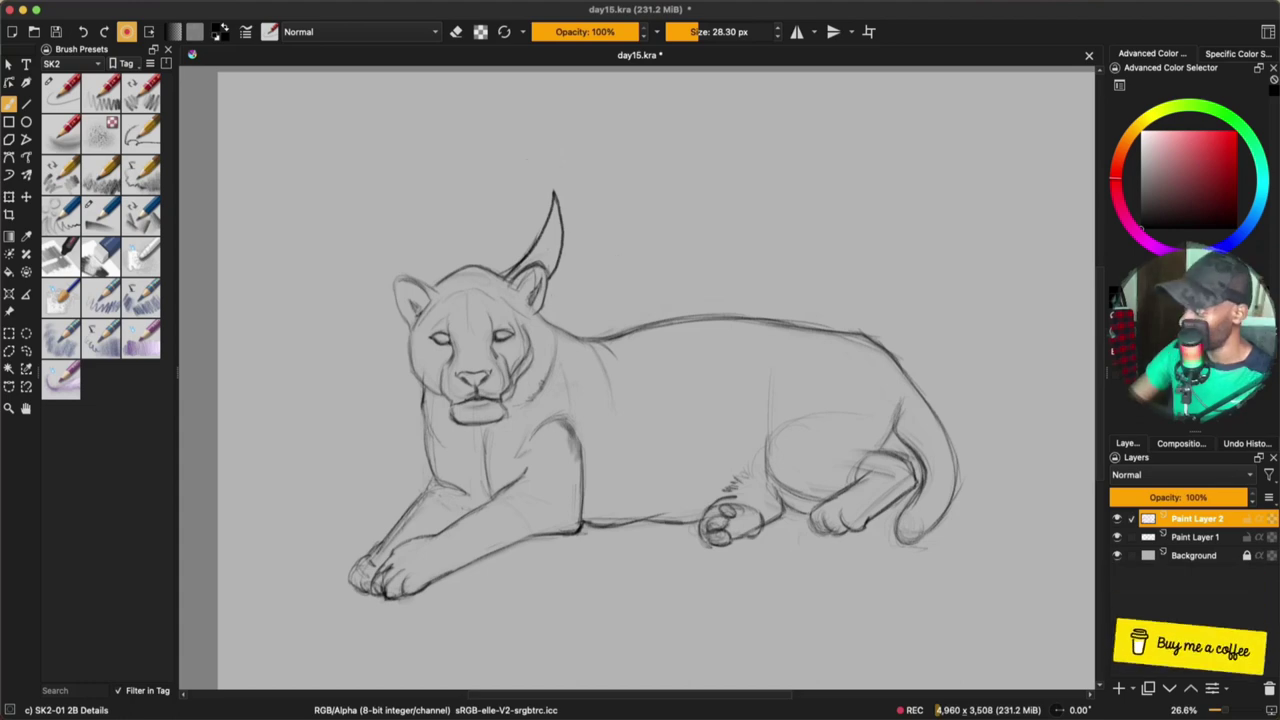
{"action": "key", "text": "ctrl+z"}
{"action": "key", "text": "ctrl+z"}
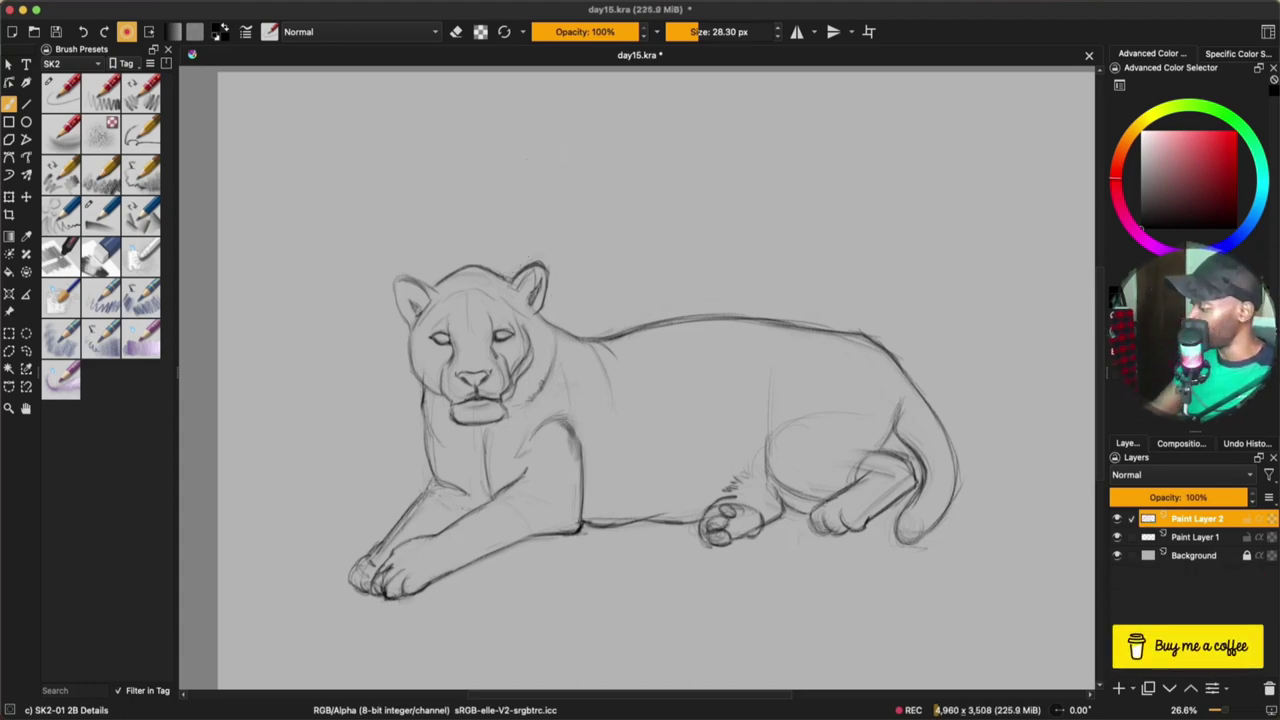
Darken the rounded outline of the tail's tip near the hind leg
{"action": "scroll", "coordinate": [826, 506], "scroll_direction": "down", "scroll_amount": 1}
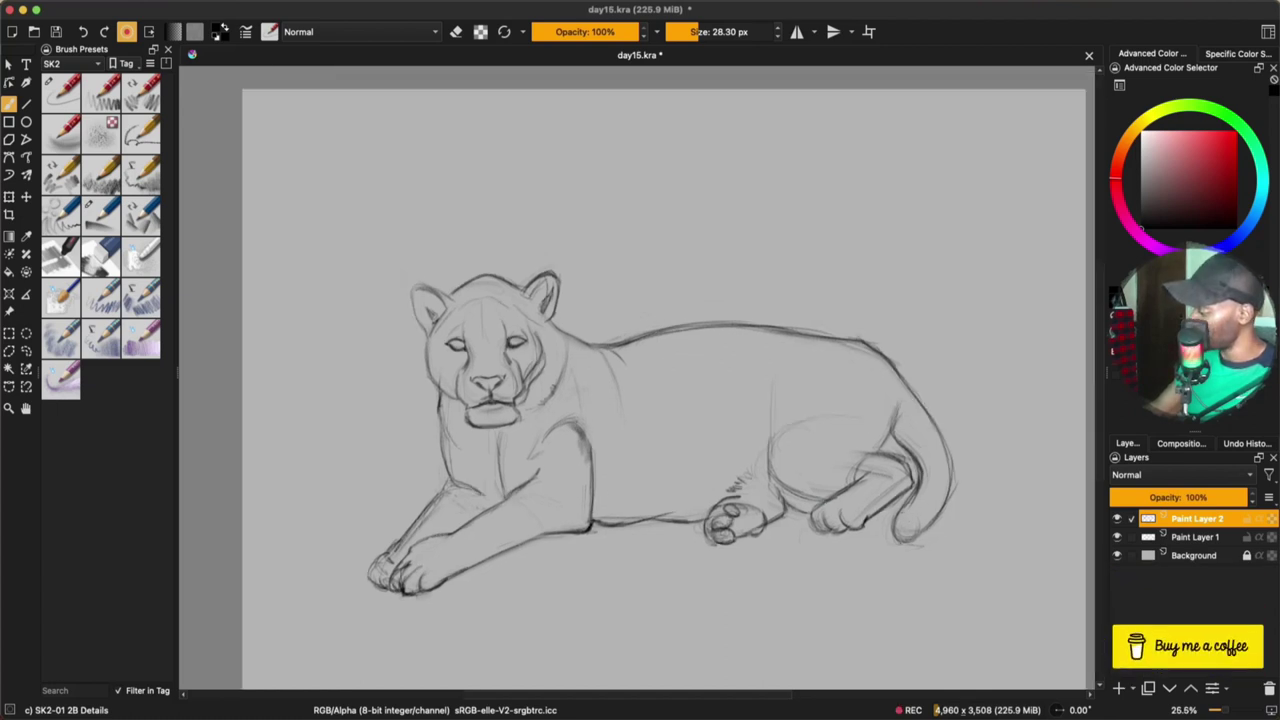
{"action": "left_click_drag", "start_coordinate": [889, 532], "coordinate": [915, 540]}
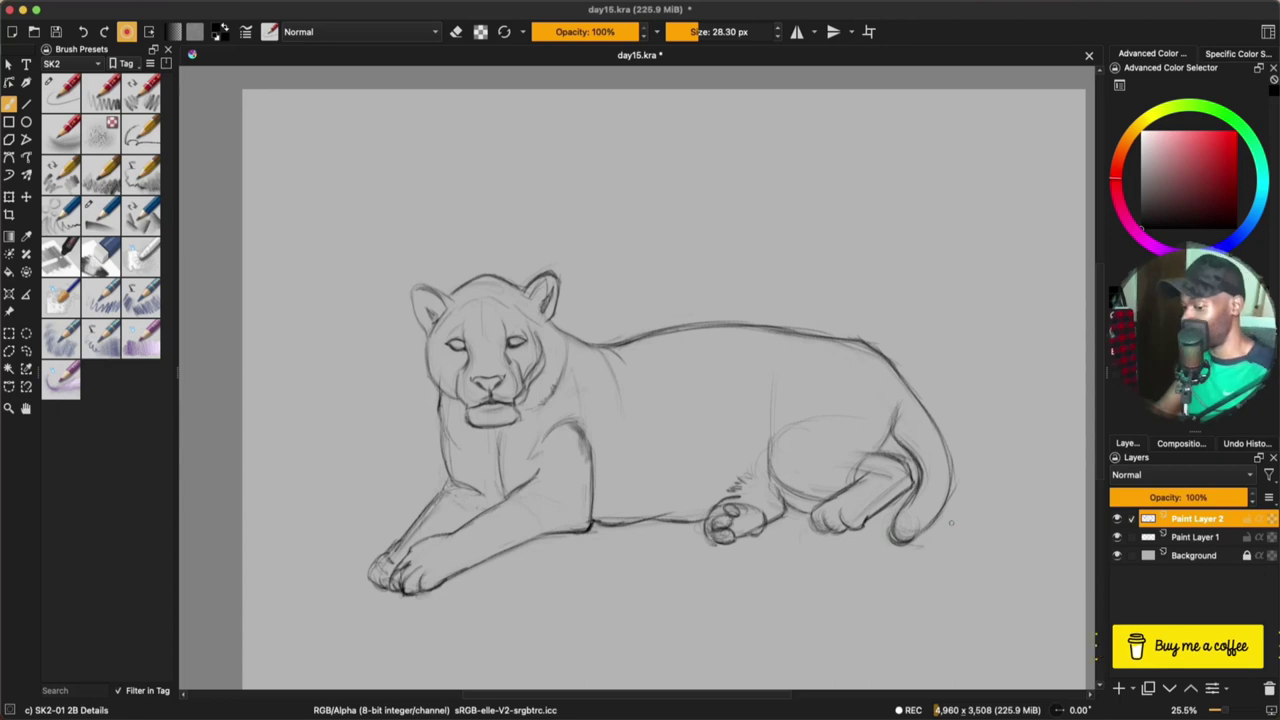
{"action": "key", "text": "ctrl+plus"}
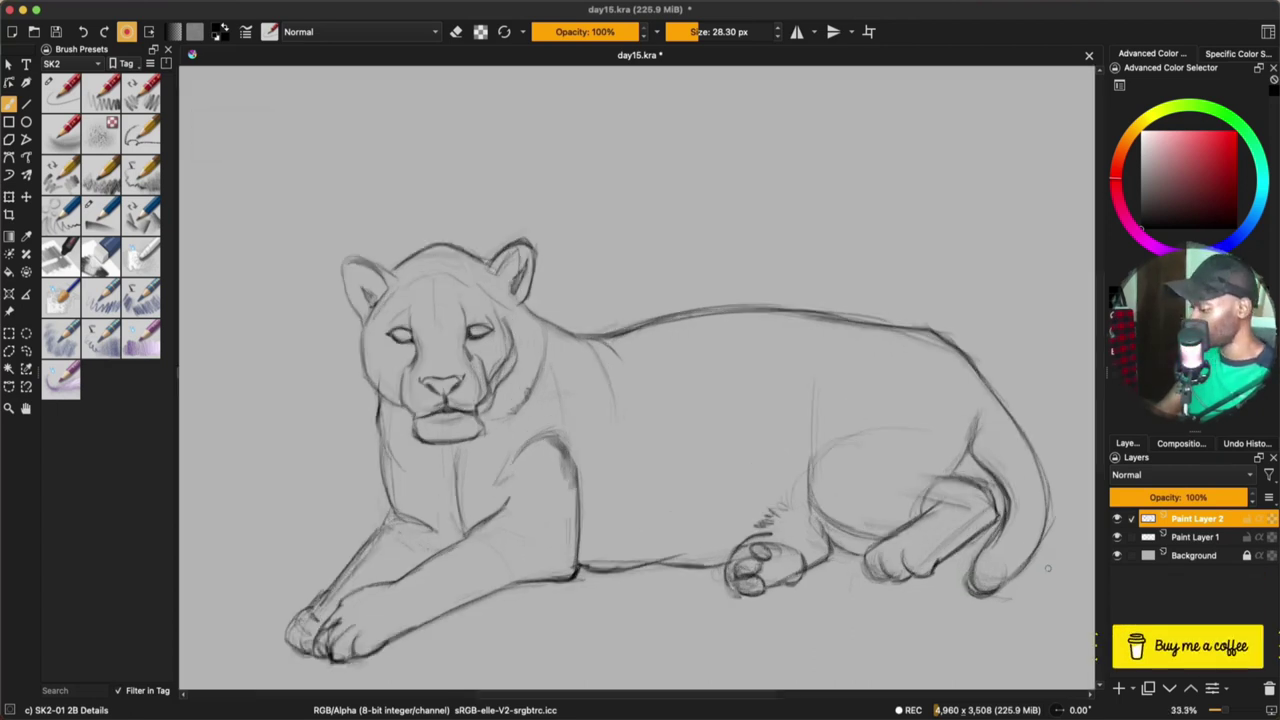
Merge Paint Layer 2 with Paint Layer 1 and add a new paint layer above the merged sketch
{"action": "left_click", "coordinate": [1206, 540], "text": "shift"}
{"action": "key", "text": "ctrl+e"}
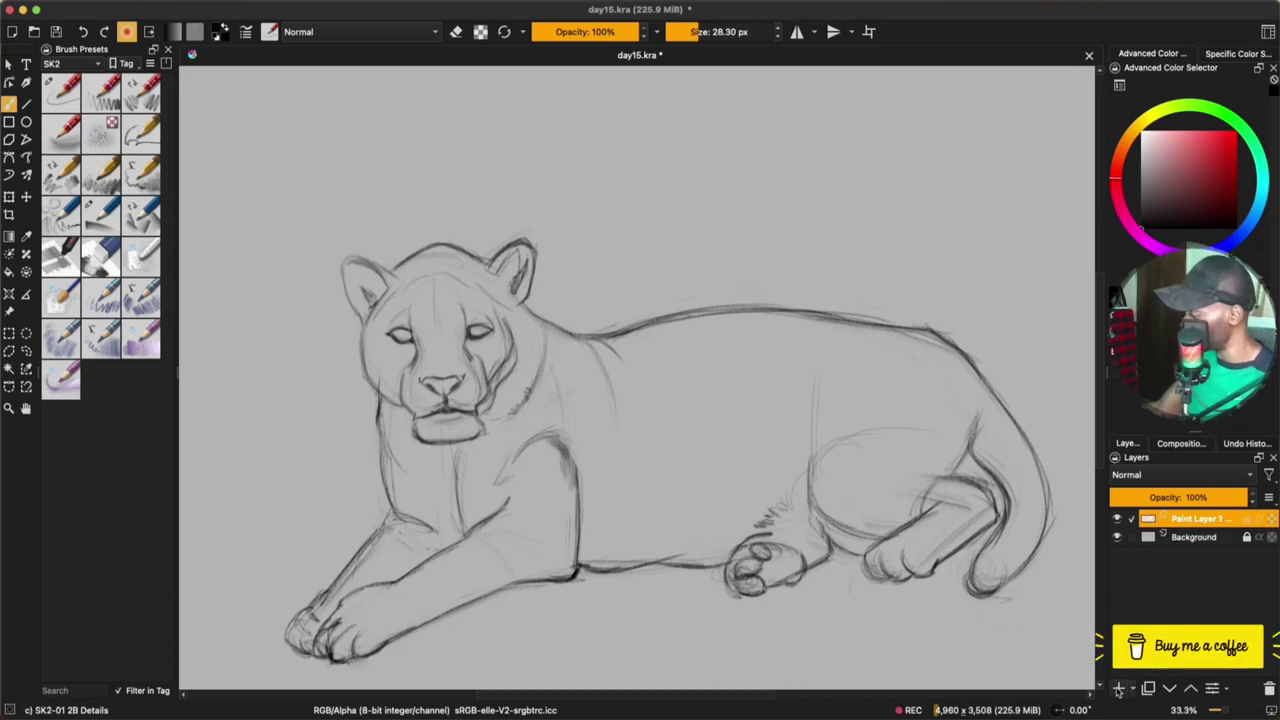
{"action": "left_click", "coordinate": [1119, 688]}
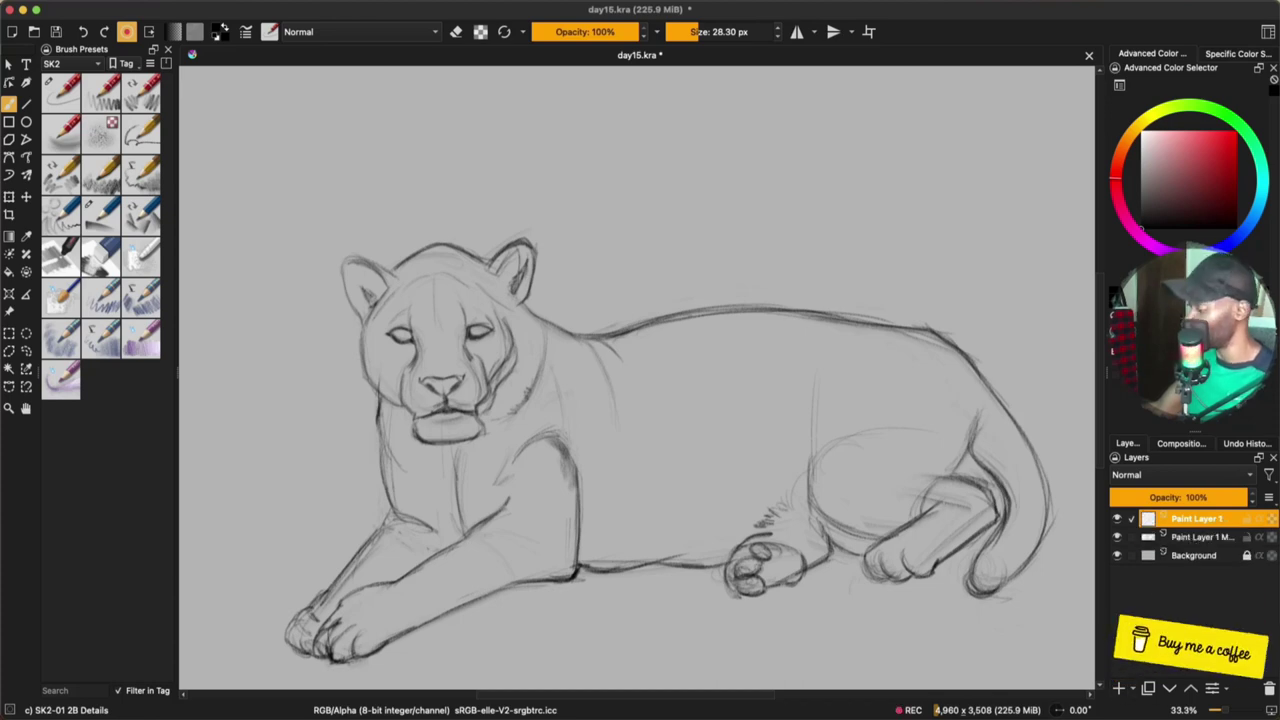
Lower the merged sketch layer's opacity to 55% and choose a dark desaturated brown as the drawing colour
{"action": "left_click", "coordinate": [1200, 537]}
{"action": "left_click", "coordinate": [1188, 497]}
{"action": "left_click_drag", "start_coordinate": [1188, 497], "coordinate": [1186, 497]}
{"action": "left_click", "coordinate": [1135, 135]}
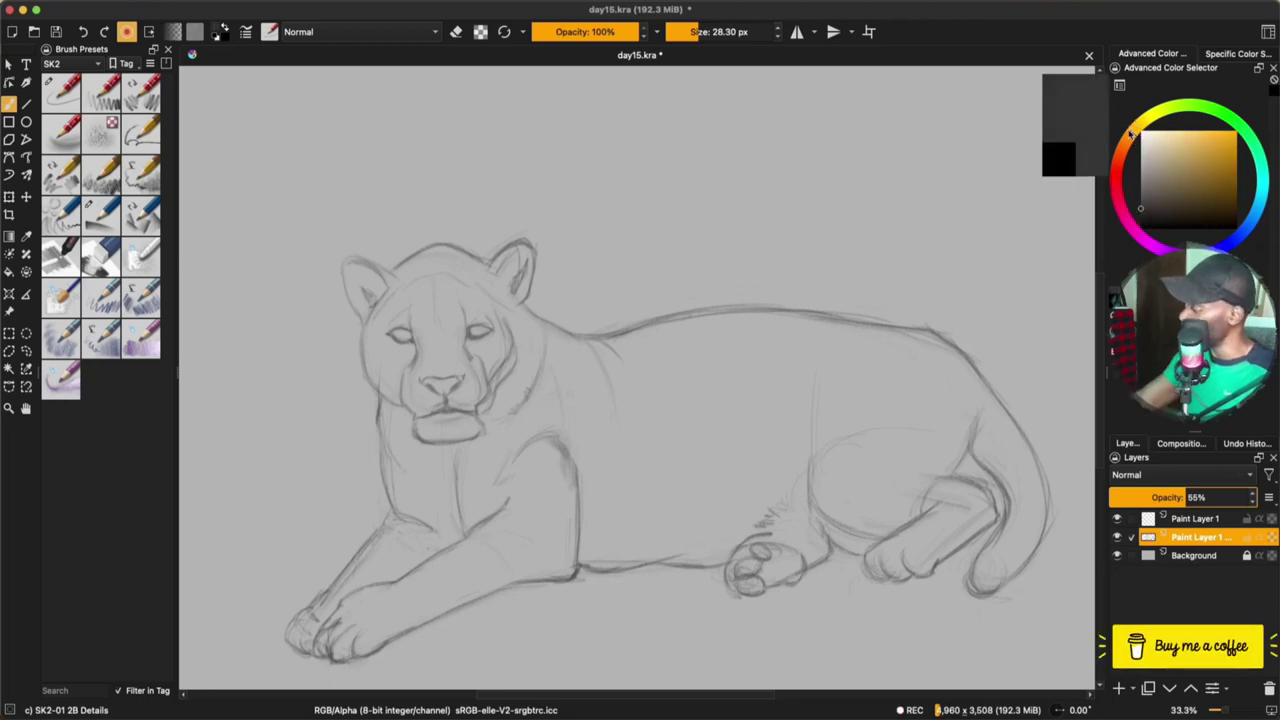
{"action": "left_click", "coordinate": [1189, 203]}
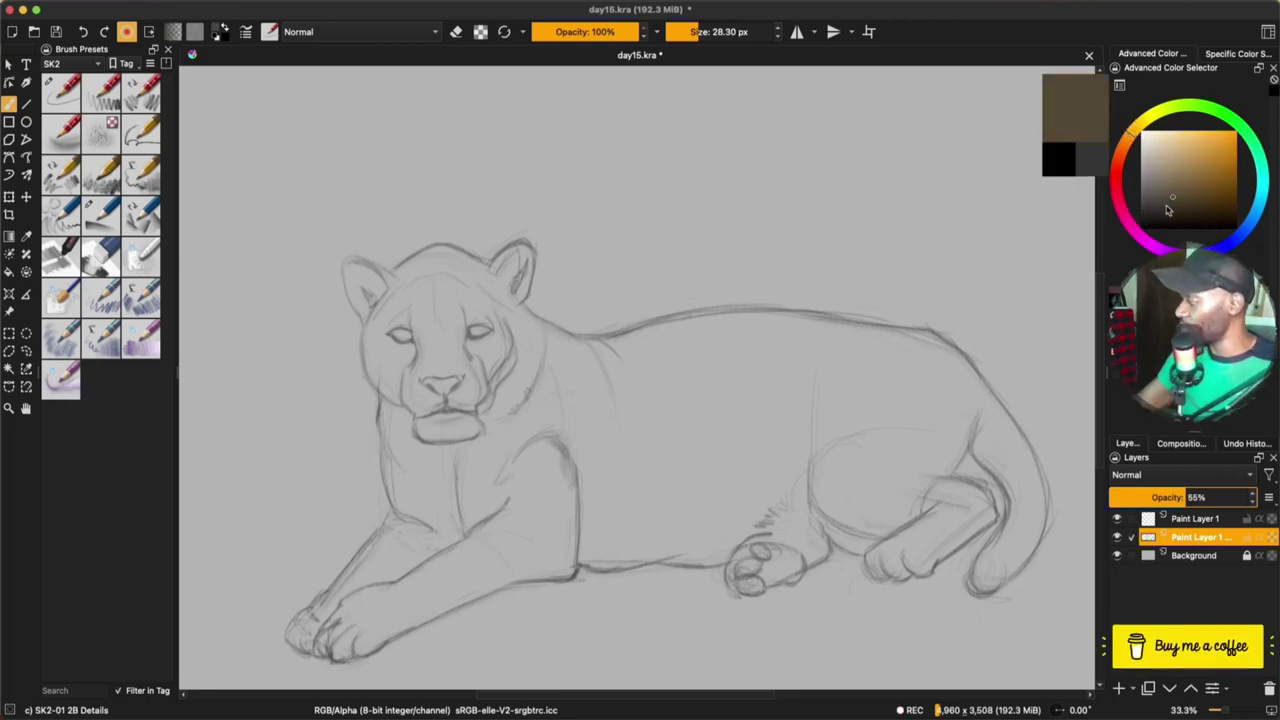
Lock the merged sketch layer and make the new empty Paint Layer 1 the active layer
{"action": "left_click", "coordinate": [1195, 522]}
{"action": "left_click", "coordinate": [1220, 538]}
{"action": "left_click", "coordinate": [1247, 538]}
{"action": "left_click", "coordinate": [1194, 523]}
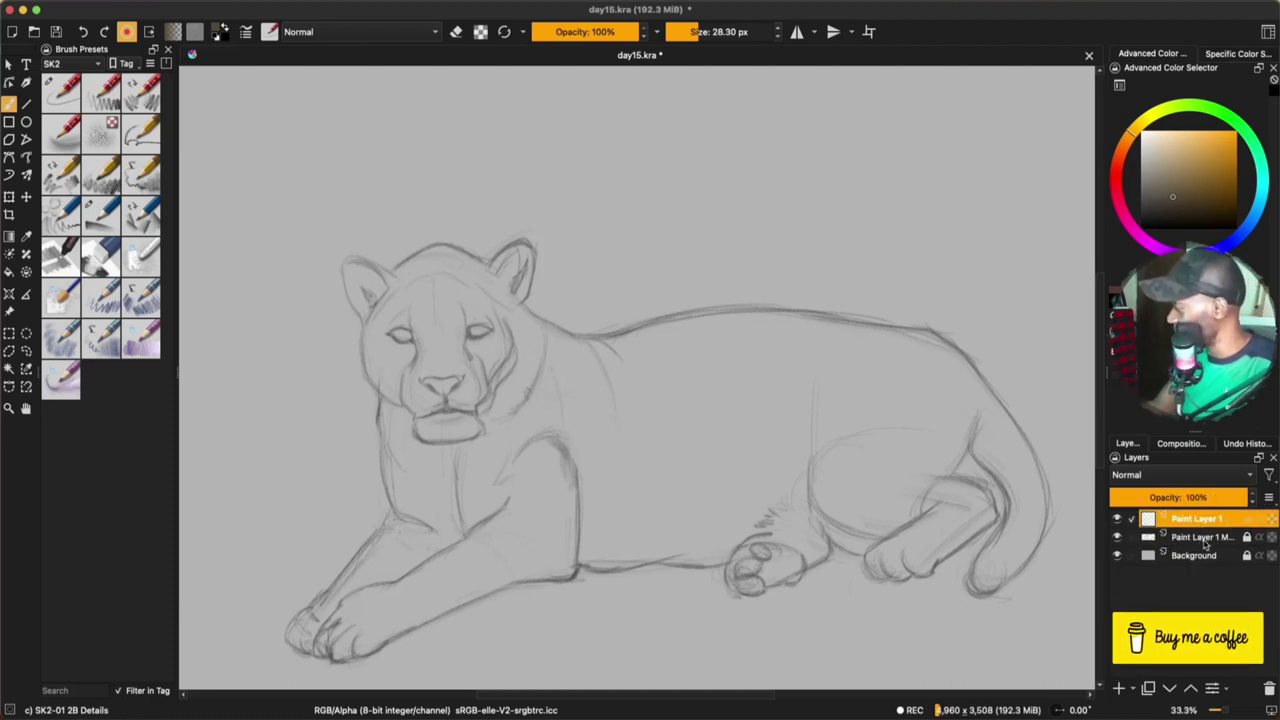
Using the SK2-01 2B Details pencil at 19.77 px, outline the eye nearer the body and its tear line in brown
{"action": "scroll", "coordinate": [470, 355], "scroll_direction": "up", "scroll_amount": 5}
{"action": "scroll", "coordinate": [484, 366], "scroll_direction": "down", "scroll_amount": 3}
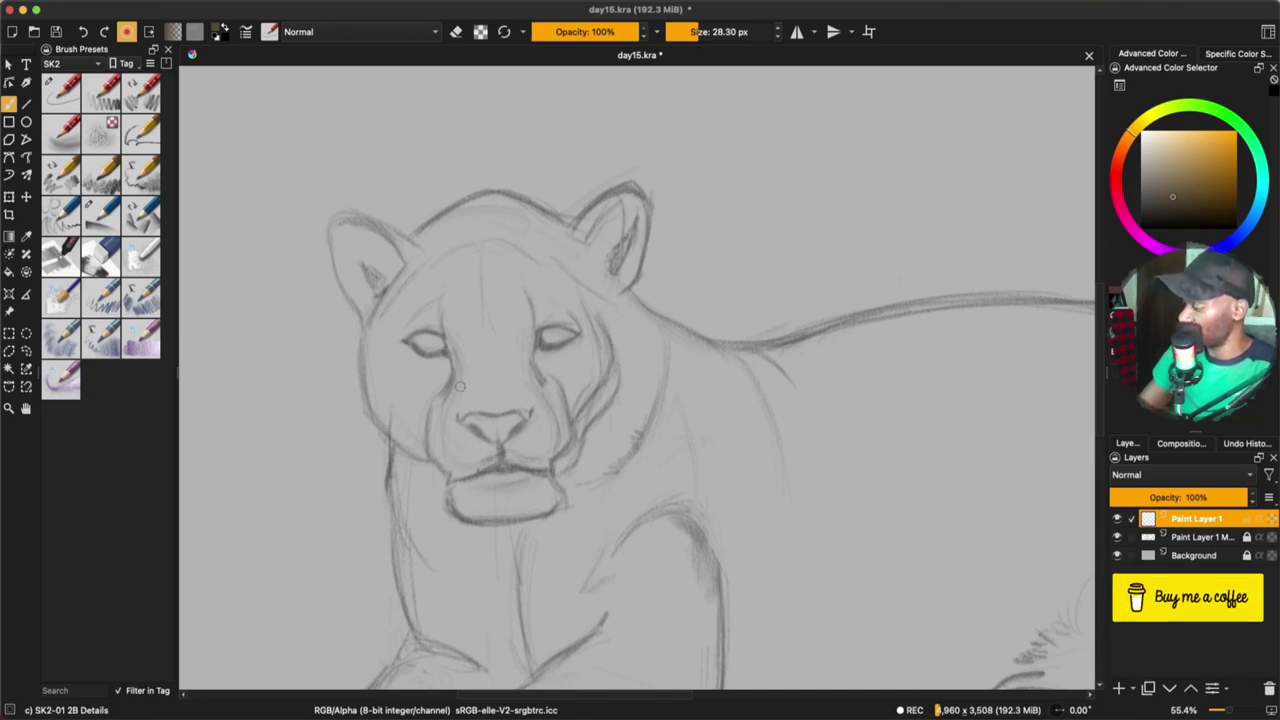
{"action": "left_click", "coordinate": [62, 93]}
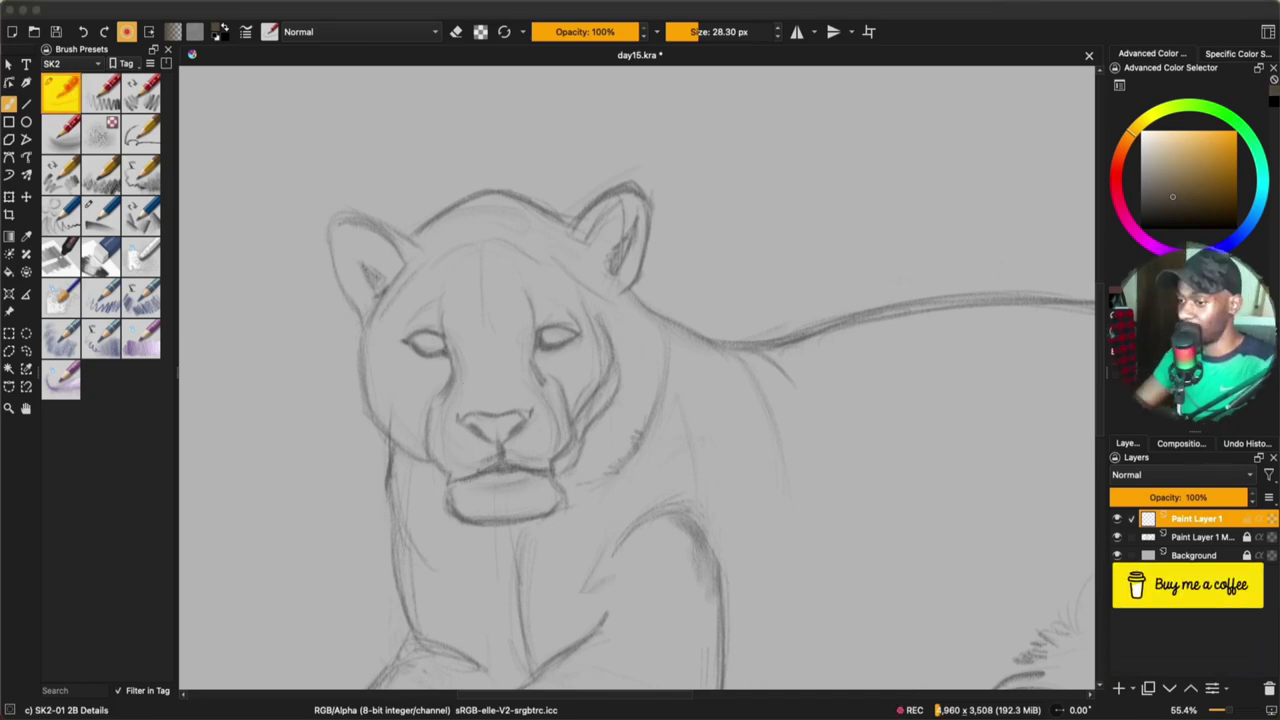
{"action": "key", "text": "slash"}
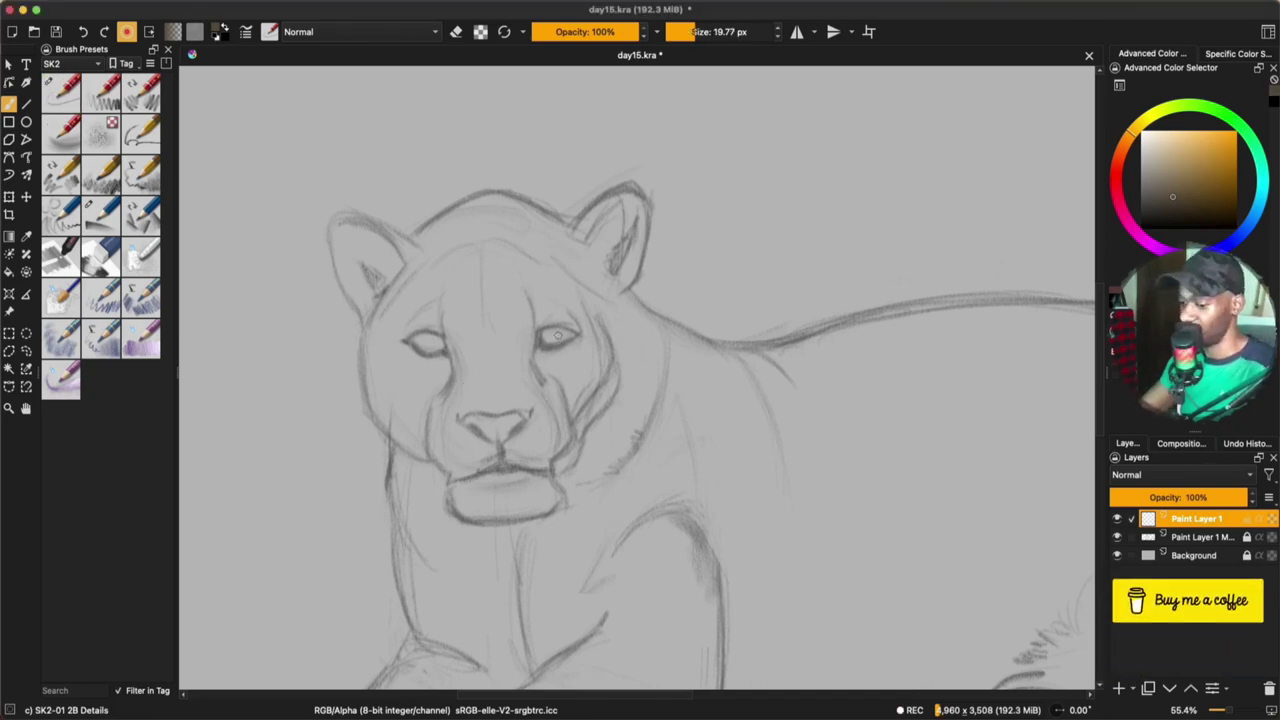
{"action": "scroll", "coordinate": [562, 336], "scroll_direction": "up", "scroll_amount": 3}
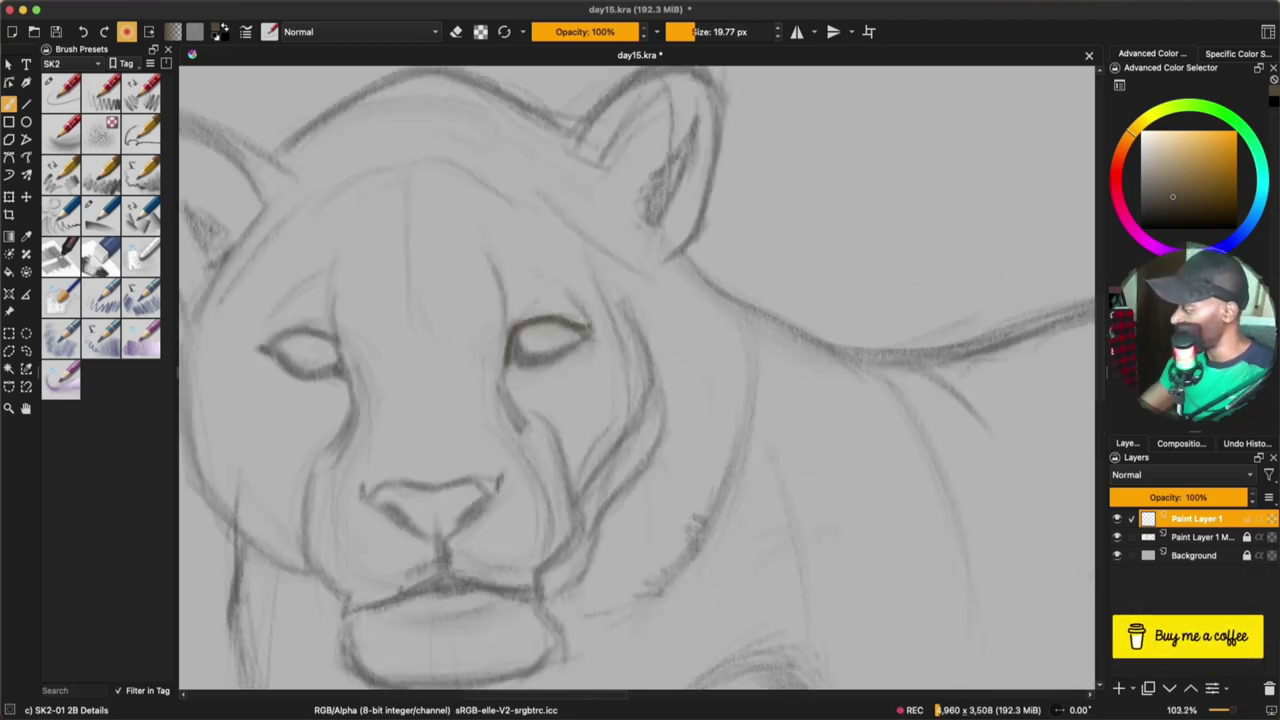
{"action": "left_click_drag", "start_coordinate": [568, 319], "coordinate": [593, 328]}
{"action": "mouse_move", "coordinate": [518, 345]}
{"action": "left_mouse_down"}
{"action": "mouse_move", "coordinate": [535, 362]}
{"action": "mouse_move", "coordinate": [517, 345]}
{"action": "mouse_move", "coordinate": [580, 346]}
{"action": "mouse_move", "coordinate": [511, 363]}
{"action": "mouse_move", "coordinate": [522, 445]}
{"action": "left_mouse_up"}
{"action": "left_click_drag", "start_coordinate": [542, 420], "coordinate": [575, 488]}
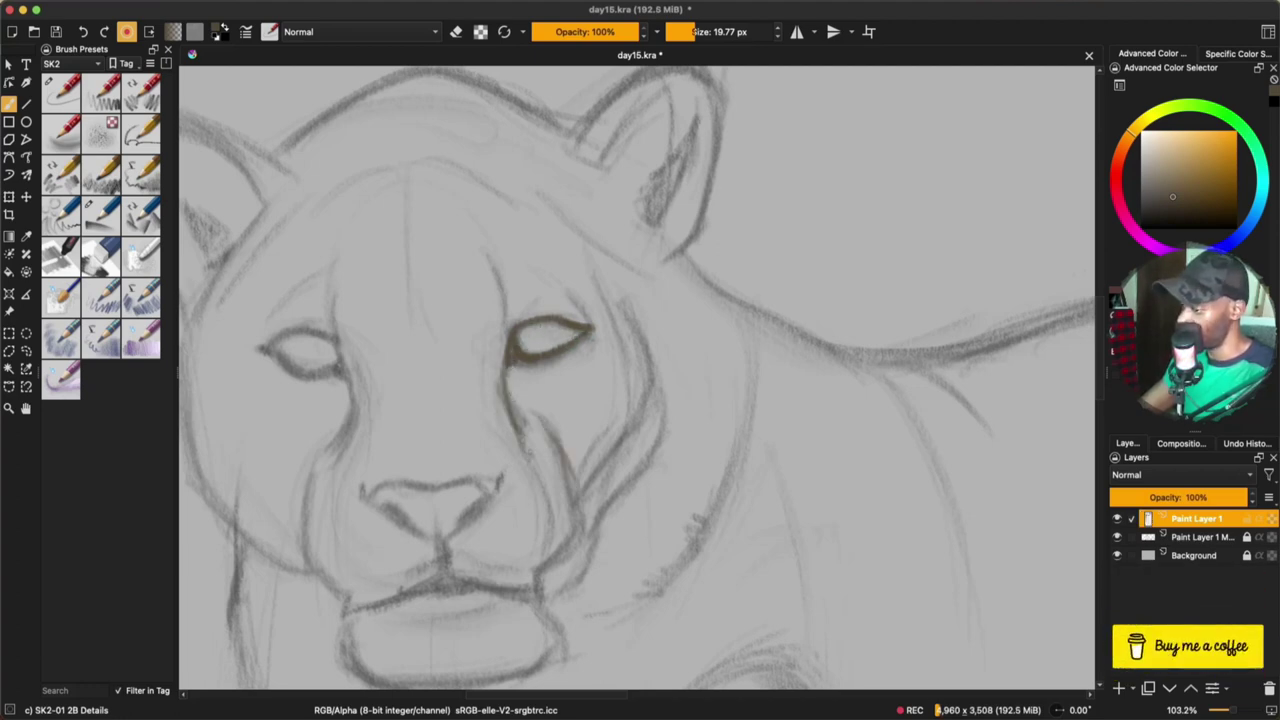
Trace the muzzle edge and cheek folds below the outlined eye in brown, and draw the mouth line across the muzzle
{"action": "mouse_move", "coordinate": [530, 418]}
{"action": "left_mouse_down"}
{"action": "mouse_move", "coordinate": [578, 488]}
{"action": "mouse_move", "coordinate": [562, 596]}
{"action": "mouse_move", "coordinate": [542, 594]}
{"action": "left_mouse_up"}
{"action": "left_click_drag", "start_coordinate": [556, 450], "coordinate": [582, 502]}
{"action": "left_click_drag", "start_coordinate": [576, 538], "coordinate": [548, 588]}
{"action": "left_click_drag", "start_coordinate": [614, 438], "coordinate": [586, 474]}
{"action": "left_click_drag", "start_coordinate": [610, 436], "coordinate": [582, 478]}
{"action": "left_click_drag", "start_coordinate": [638, 378], "coordinate": [590, 468]}
{"action": "left_click_drag", "start_coordinate": [566, 597], "coordinate": [659, 430]}
{"action": "mouse_move", "coordinate": [664, 336]}
{"action": "left_mouse_down"}
{"action": "mouse_move", "coordinate": [662, 430]}
{"action": "mouse_move", "coordinate": [636, 462]}
{"action": "mouse_move", "coordinate": [650, 452]}
{"action": "left_mouse_up"}
{"action": "mouse_move", "coordinate": [545, 600]}
{"action": "left_mouse_down"}
{"action": "mouse_move", "coordinate": [544, 616]}
{"action": "mouse_move", "coordinate": [462, 590]}
{"action": "left_mouse_up"}
{"action": "left_click_drag", "start_coordinate": [346, 612], "coordinate": [546, 614]}
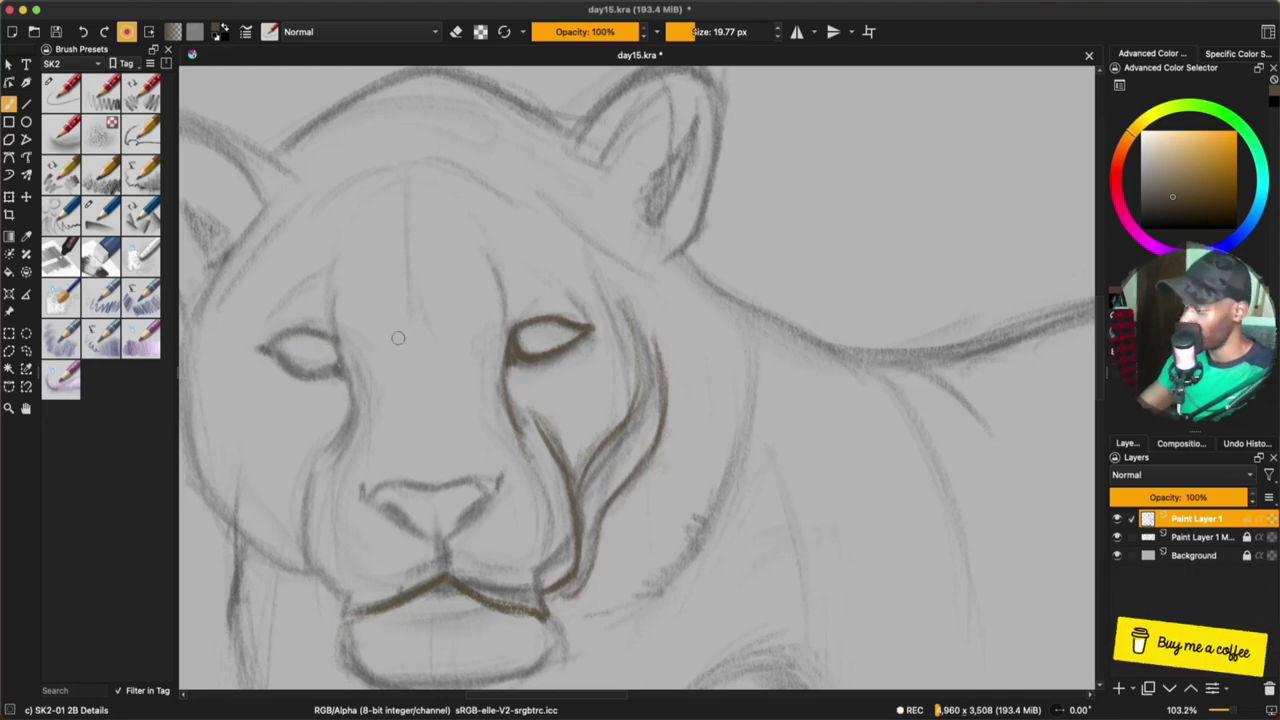
Outline the second eye in brown and extend its inner corner line down the side of the nose bridge
{"action": "mouse_move", "coordinate": [342, 346]}
{"action": "left_mouse_down"}
{"action": "mouse_move", "coordinate": [347, 482]}
{"action": "mouse_move", "coordinate": [332, 465]}
{"action": "mouse_move", "coordinate": [351, 390]}
{"action": "left_mouse_up"}
{"action": "mouse_move", "coordinate": [273, 356]}
{"action": "left_mouse_down"}
{"action": "mouse_move", "coordinate": [314, 381]}
{"action": "mouse_move", "coordinate": [337, 375]}
{"action": "left_mouse_up"}
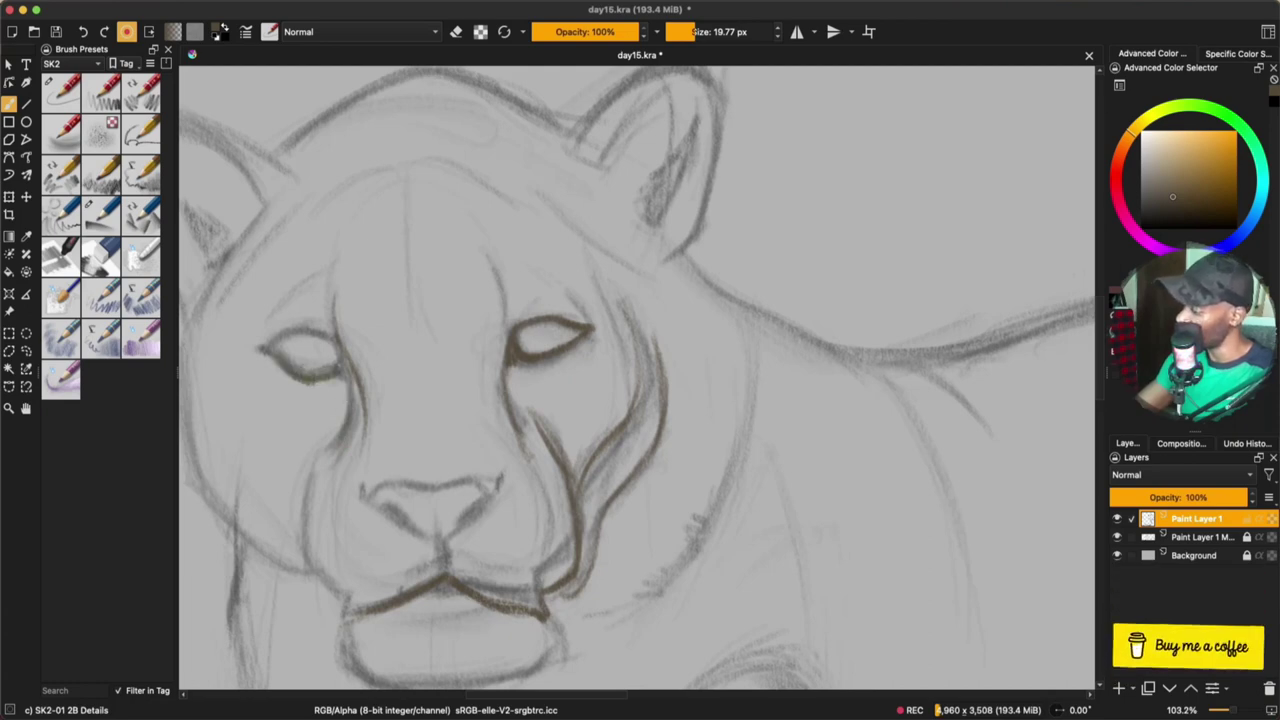
{"action": "mouse_move", "coordinate": [258, 348]}
{"action": "left_mouse_down"}
{"action": "mouse_move", "coordinate": [304, 334]}
{"action": "mouse_move", "coordinate": [334, 340]}
{"action": "mouse_move", "coordinate": [338, 364]}
{"action": "left_mouse_up"}
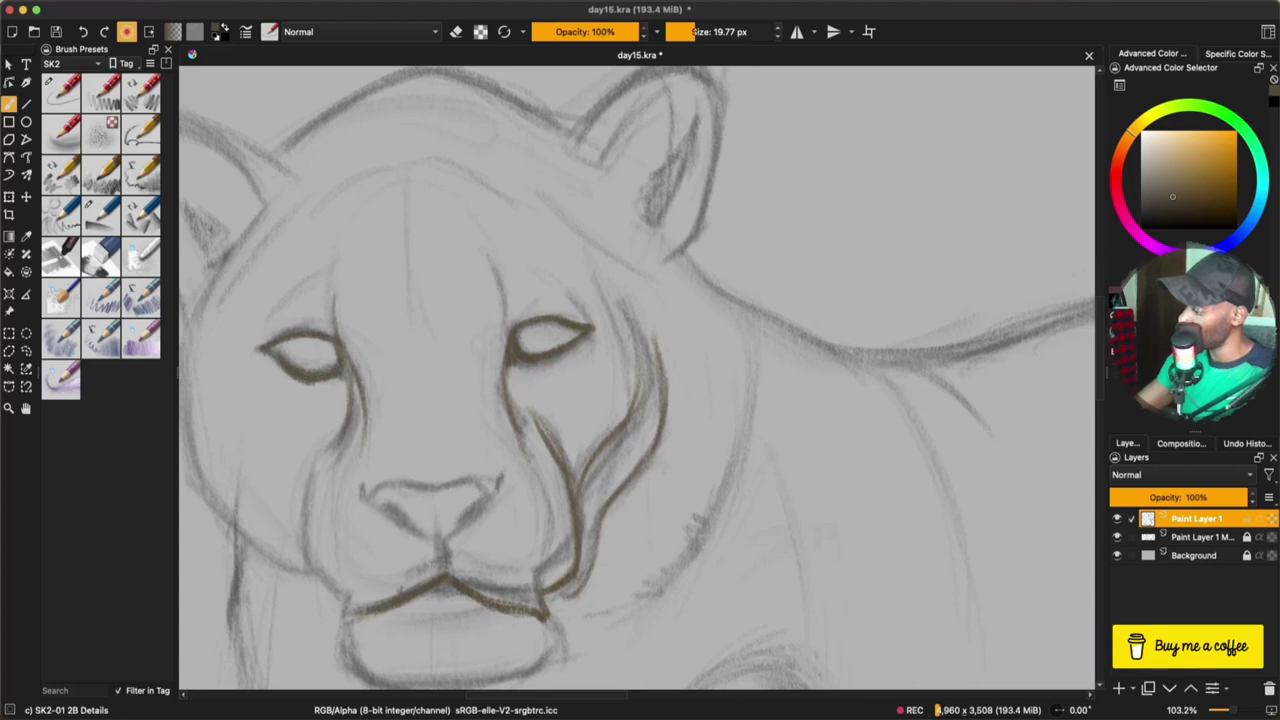
Draw the cheek curve below the second eye and trace that side of the face from the ear to the muzzle
{"action": "scroll", "coordinate": [288, 346], "scroll_direction": "down", "scroll_amount": 3}
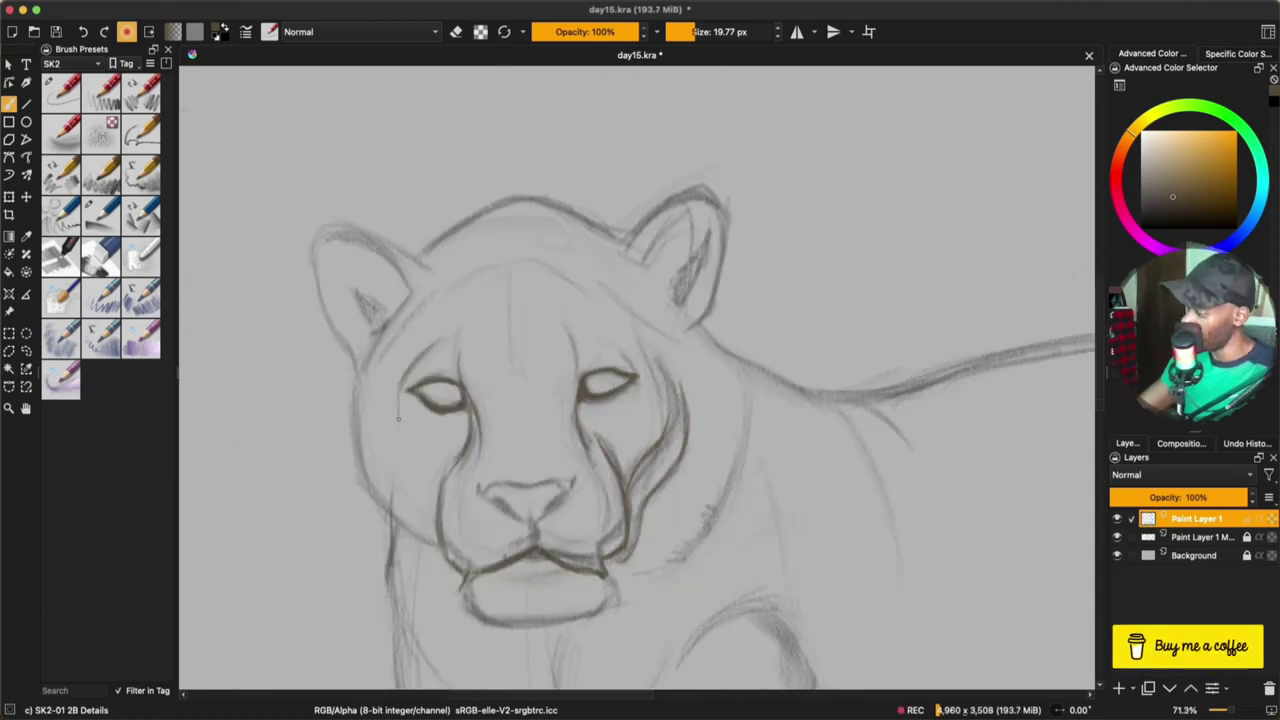
{"action": "mouse_move", "coordinate": [398, 404]}
{"action": "left_mouse_down"}
{"action": "mouse_move", "coordinate": [397, 444]}
{"action": "mouse_move", "coordinate": [429, 475]}
{"action": "left_mouse_up"}
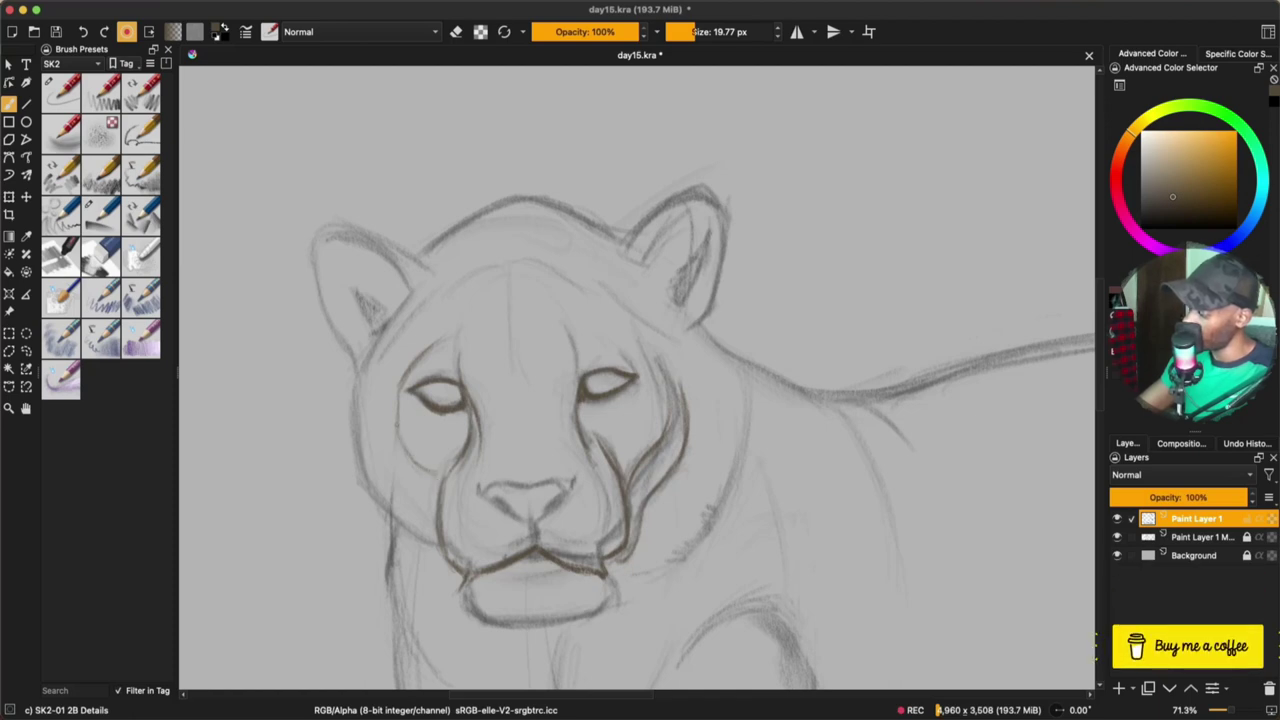
{"action": "left_click_drag", "start_coordinate": [400, 430], "coordinate": [434, 473]}
{"action": "mouse_move", "coordinate": [354, 405]}
{"action": "left_mouse_down"}
{"action": "mouse_move", "coordinate": [371, 487]}
{"action": "mouse_move", "coordinate": [438, 546]}
{"action": "left_mouse_up"}
{"action": "left_click_drag", "start_coordinate": [357, 394], "coordinate": [384, 334]}
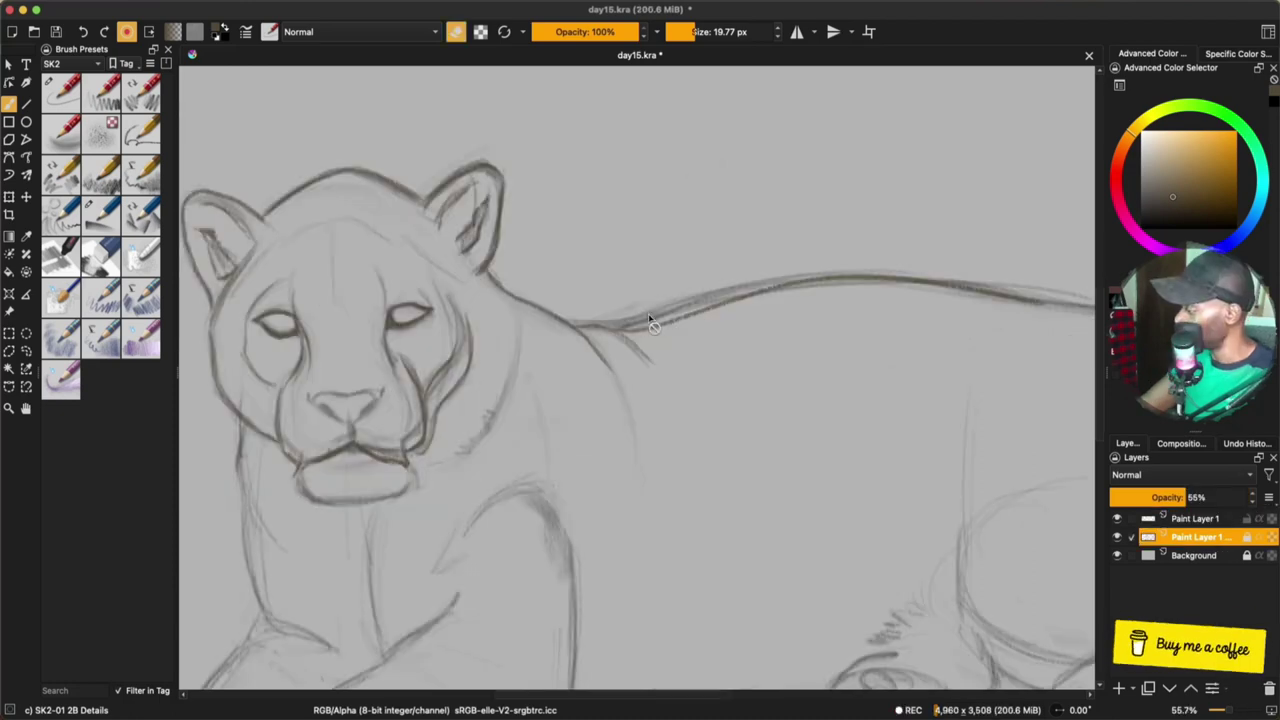
On Paint Layer 1, erase part of the lower eyelid outline of the eye farther from the body, and redraw the lid darker in brown
{"action": "left_click", "coordinate": [703, 302]}
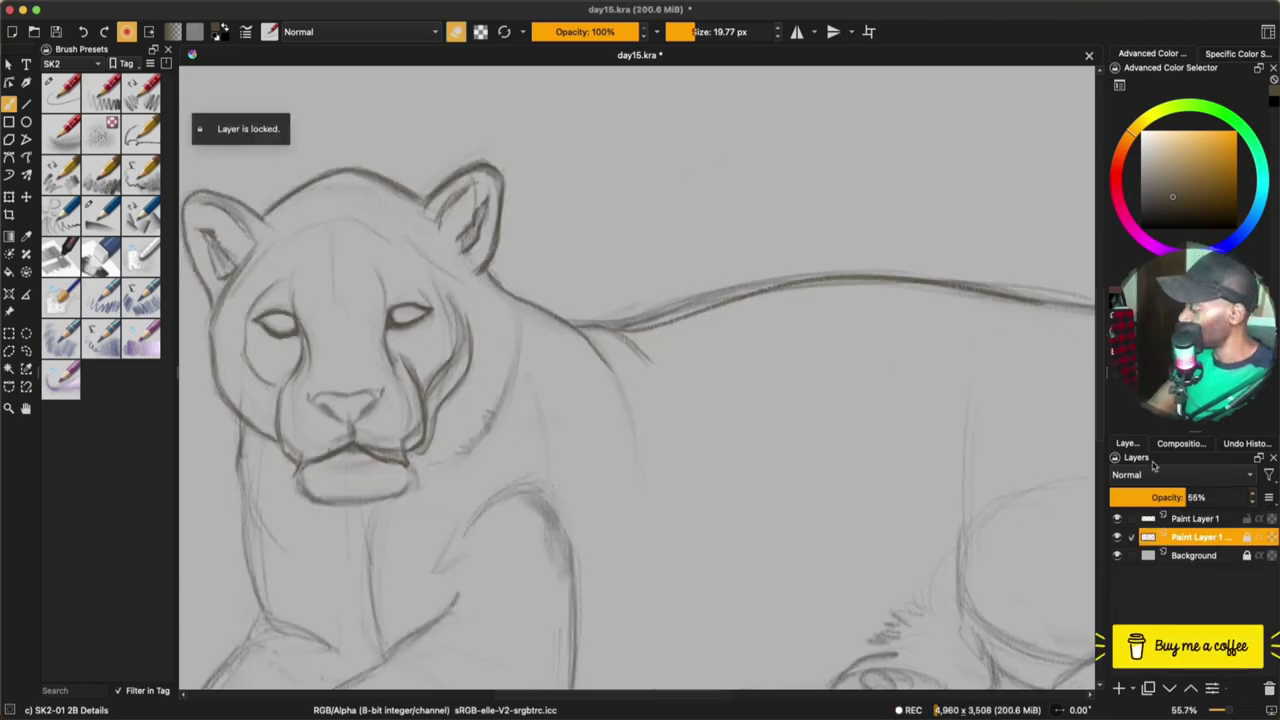
{"action": "left_click", "coordinate": [1192, 518]}
{"action": "left_click_drag", "start_coordinate": [935, 460], "coordinate": [771, 429]}
{"action": "left_click_drag", "start_coordinate": [667, 448], "coordinate": [797, 424]}
{"action": "left_click_drag", "start_coordinate": [711, 449], "coordinate": [870, 560]}
{"action": "left_click_drag", "start_coordinate": [271, 368], "coordinate": [265, 380]}
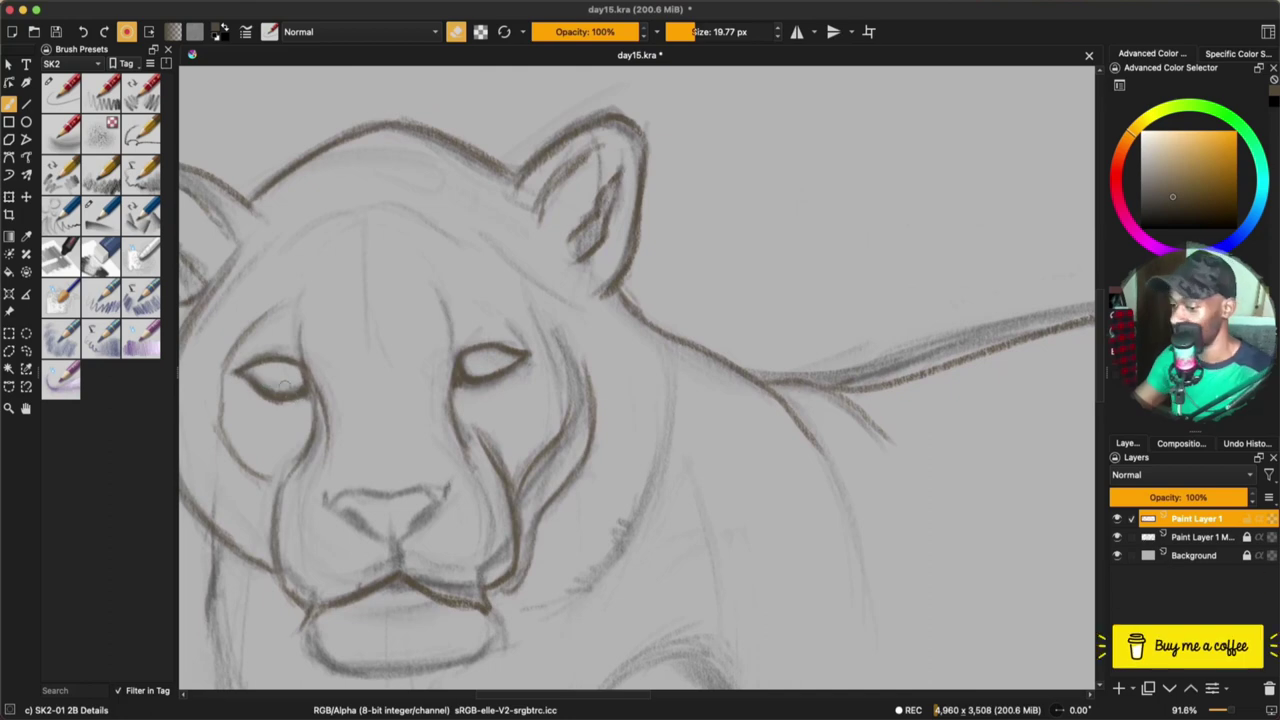
{"action": "key", "text": "e"}
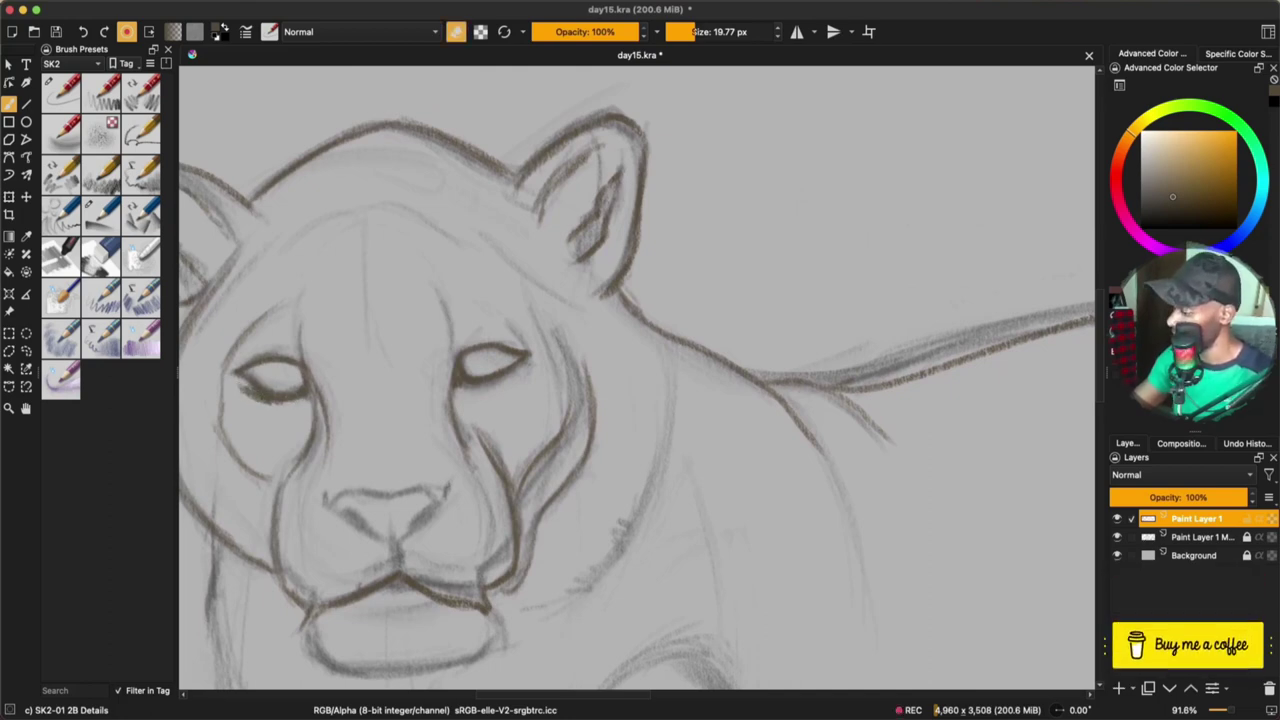
{"action": "left_click_drag", "start_coordinate": [262, 396], "coordinate": [288, 316]}
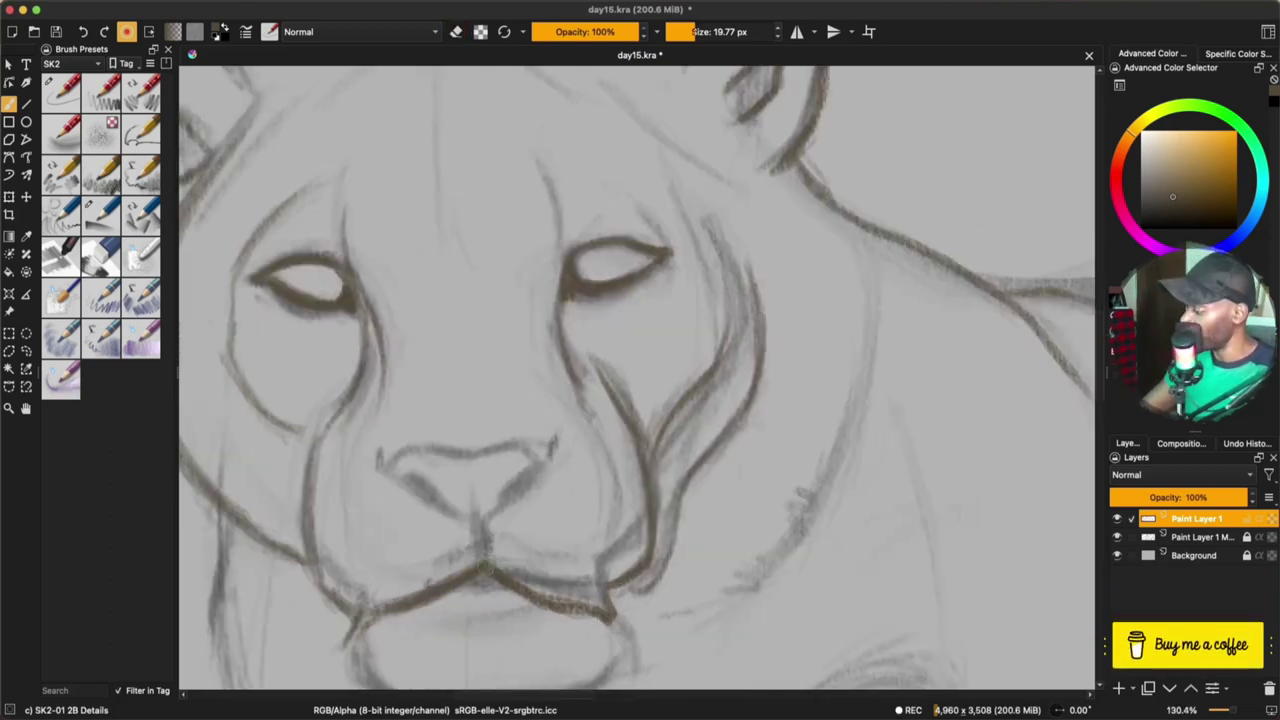
Trace the nose and the chin in brown with short fur strokes, and add fur strokes along the cheek edge at 16.06 px
{"action": "left_click_drag", "start_coordinate": [514, 539], "coordinate": [526, 437]}
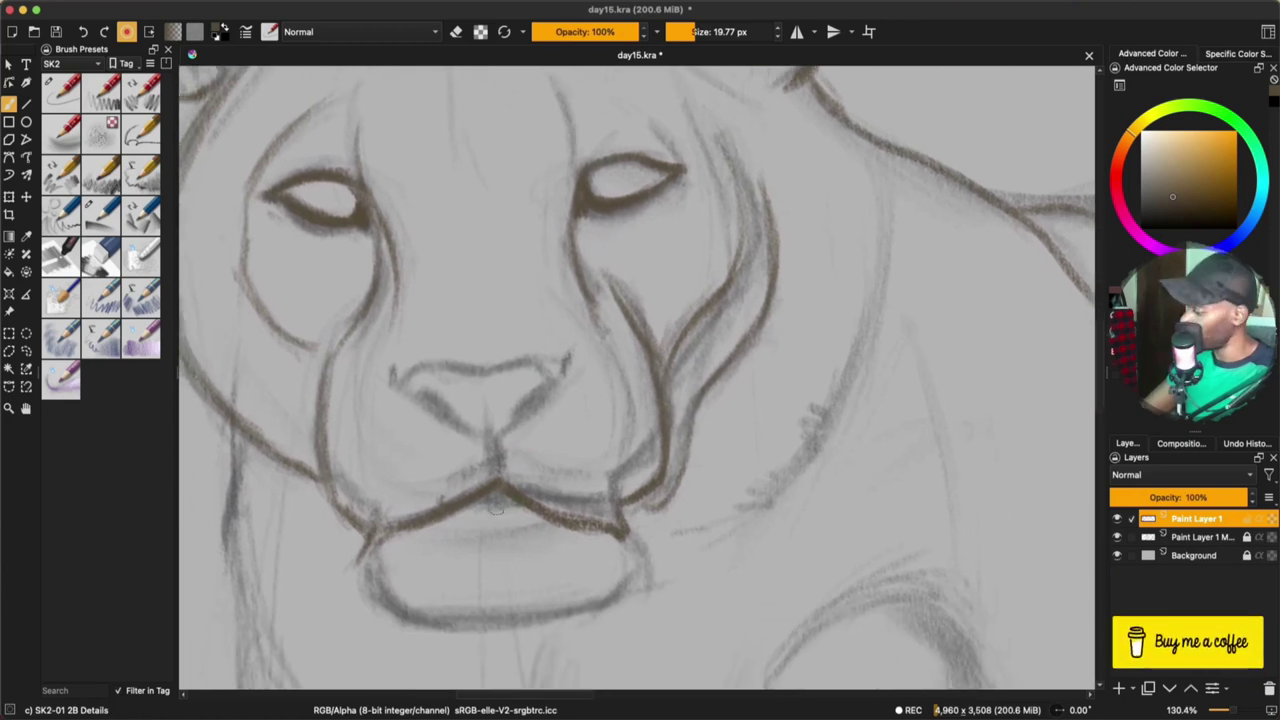
{"action": "scroll", "coordinate": [585, 333], "scroll_direction": "down", "scroll_amount": 3}
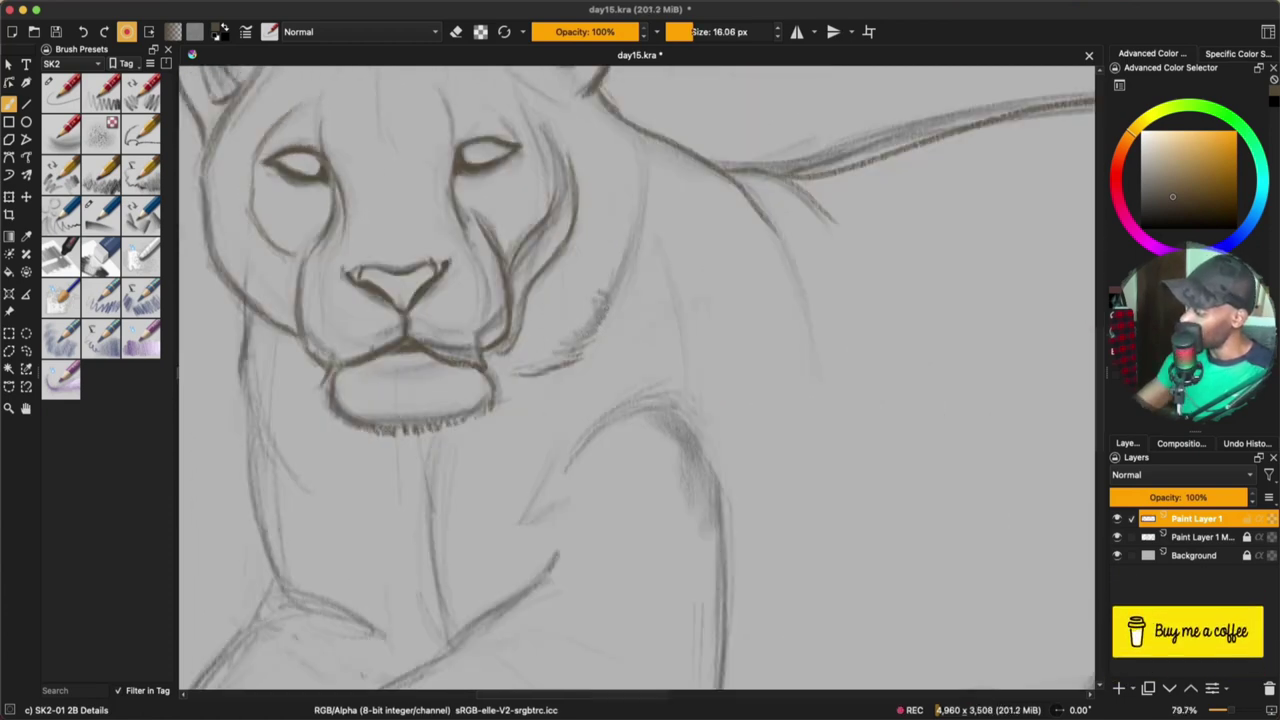
{"action": "left_click_drag", "start_coordinate": [652, 176], "coordinate": [629, 272]}
{"action": "scroll", "coordinate": [434, 442], "scroll_direction": "down", "scroll_amount": 3}
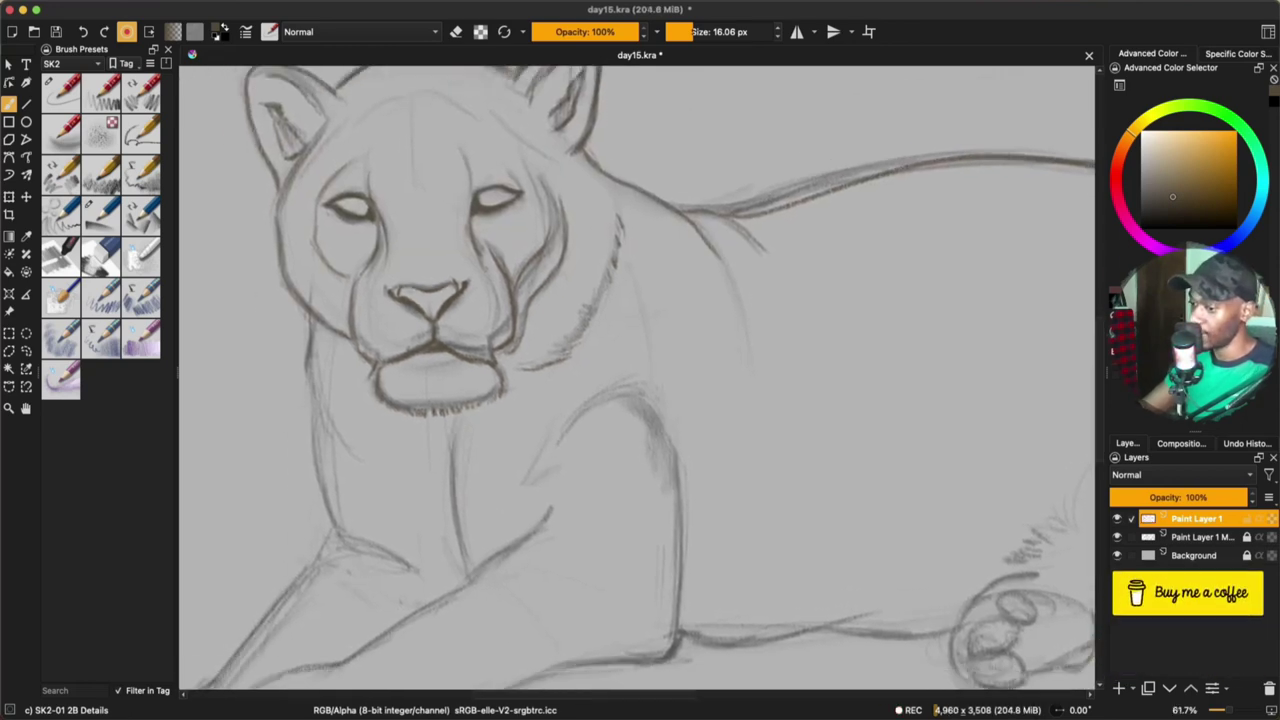
Trace the chest centre line and the rear and lower edges of the near foreleg in brown
{"action": "left_click_drag", "start_coordinate": [454, 486], "coordinate": [456, 528]}
{"action": "left_click_drag", "start_coordinate": [652, 372], "coordinate": [688, 632]}
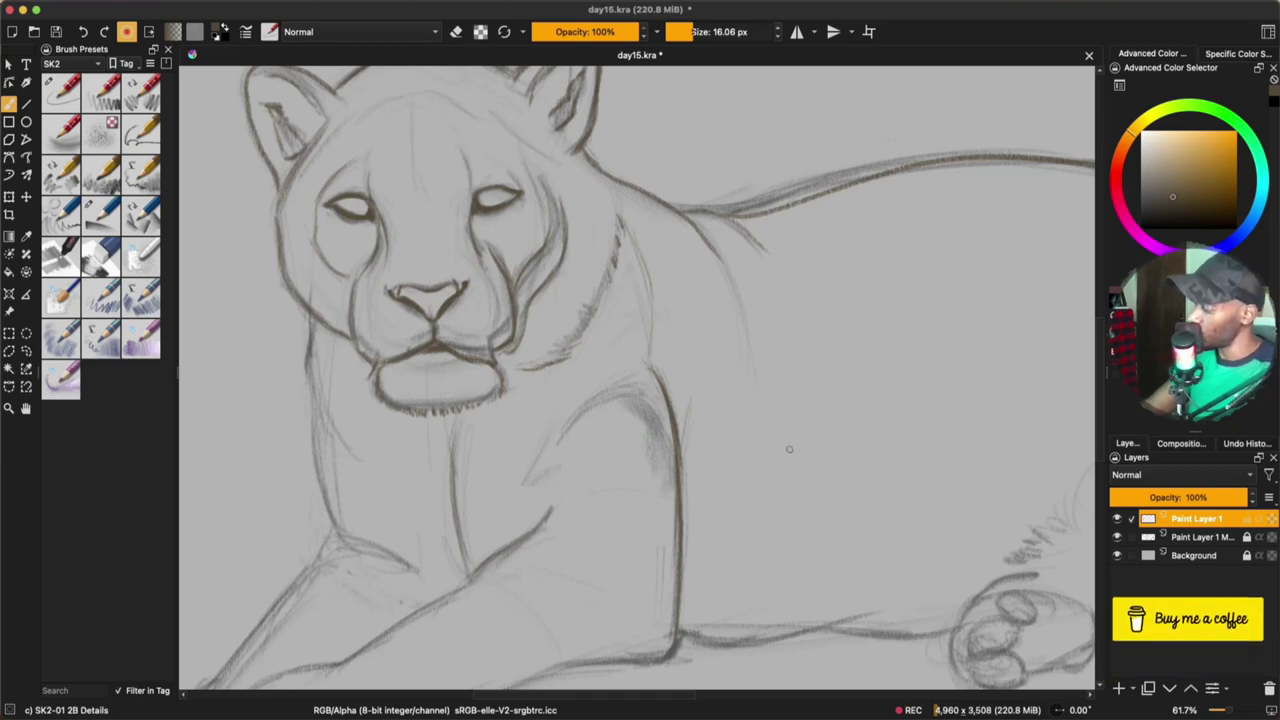
{"action": "scroll", "coordinate": [750, 440], "scroll_direction": "down", "scroll_amount": 3}
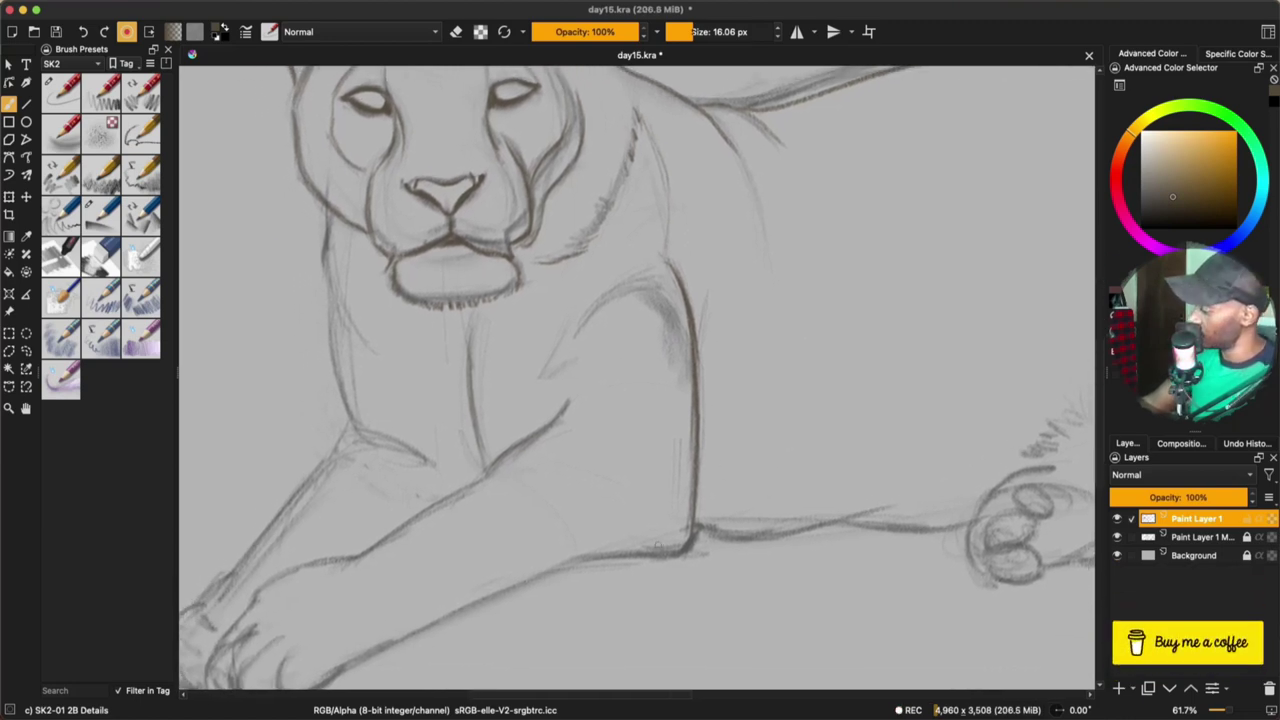
{"action": "scroll", "coordinate": [711, 515], "scroll_direction": "left", "scroll_amount": 2}
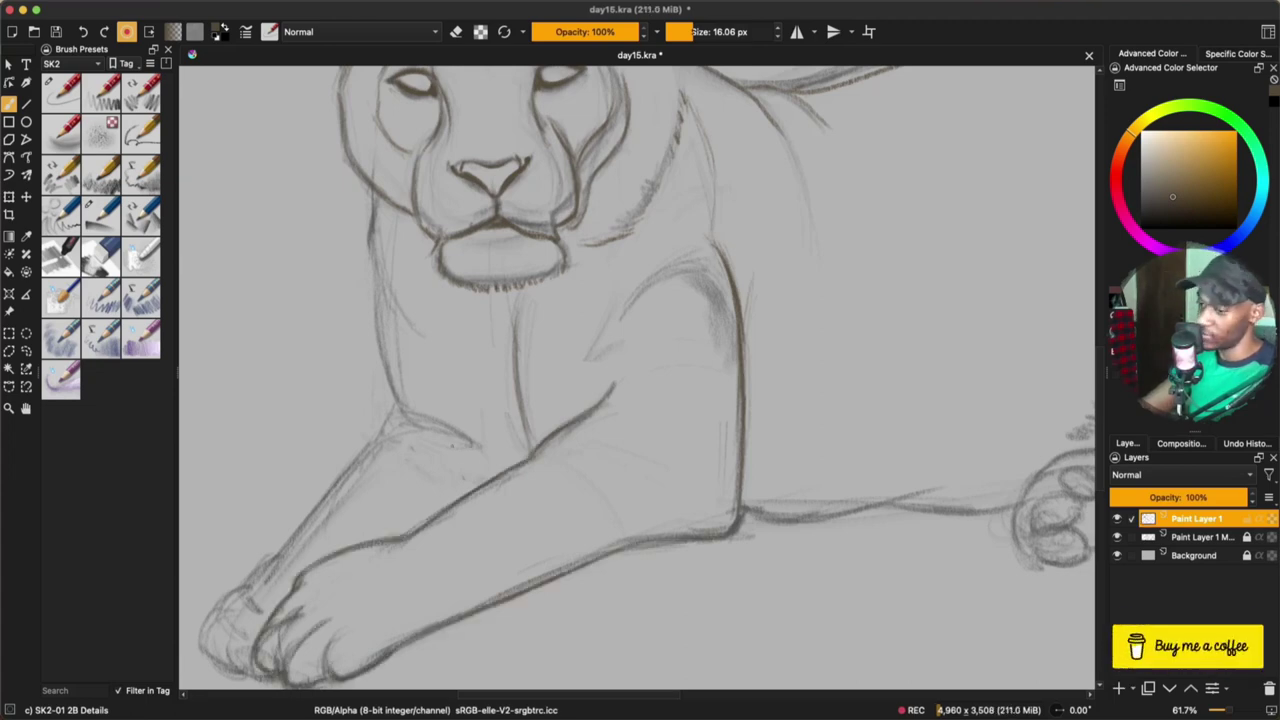
Trace the forelegs and front paws, the crease where the far leg meets the chest, and the chest's outer edge
{"action": "mouse_move", "coordinate": [499, 460]}
{"action": "left_mouse_down"}
{"action": "mouse_move", "coordinate": [400, 423]}
{"action": "mouse_move", "coordinate": [330, 497]}
{"action": "left_mouse_up"}
{"action": "left_click_drag", "start_coordinate": [398, 433], "coordinate": [346, 477]}
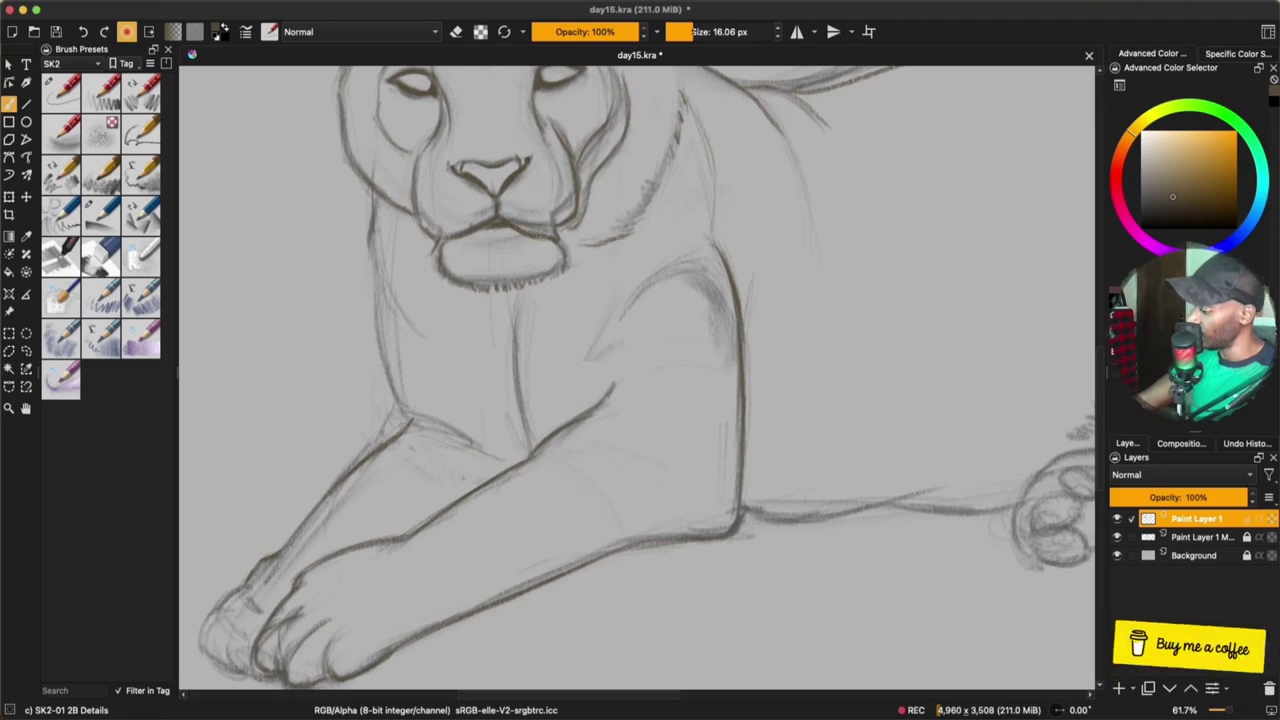
{"action": "mouse_move", "coordinate": [216, 616]}
{"action": "left_mouse_down"}
{"action": "mouse_move", "coordinate": [202, 649]}
{"action": "mouse_move", "coordinate": [204, 638]}
{"action": "left_mouse_up"}
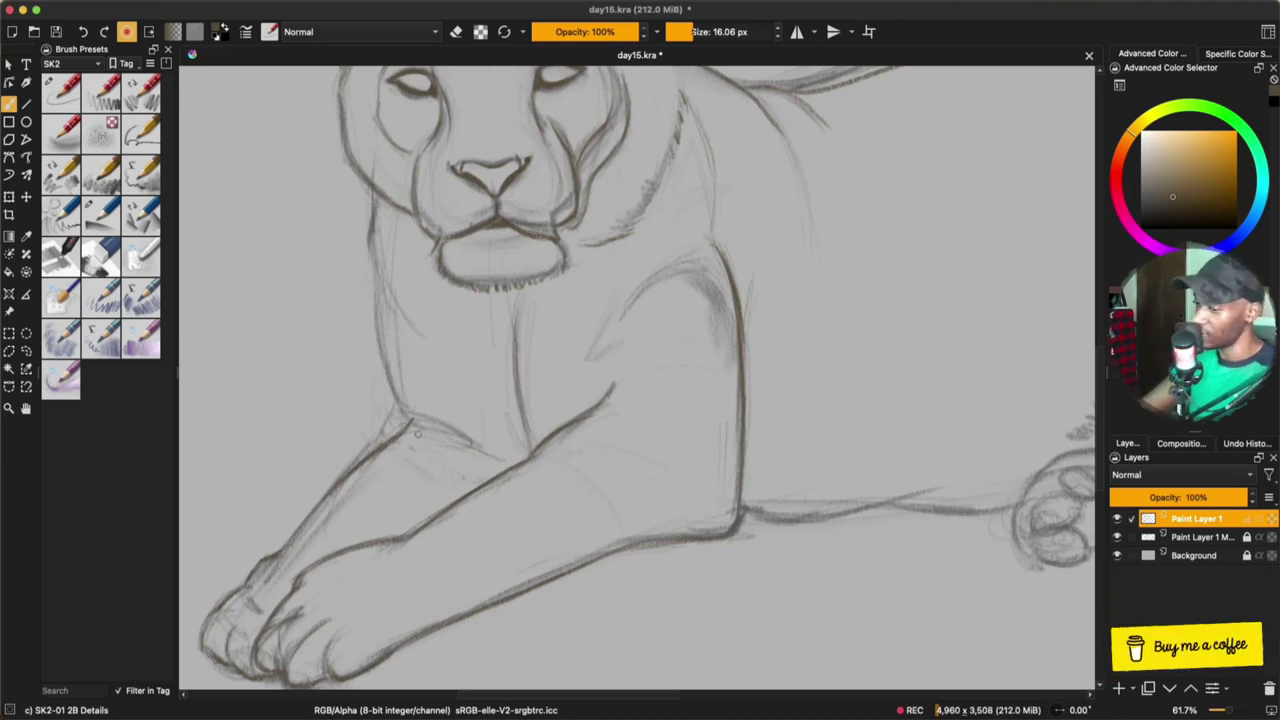
{"action": "left_click_drag", "start_coordinate": [410, 421], "coordinate": [470, 444]}
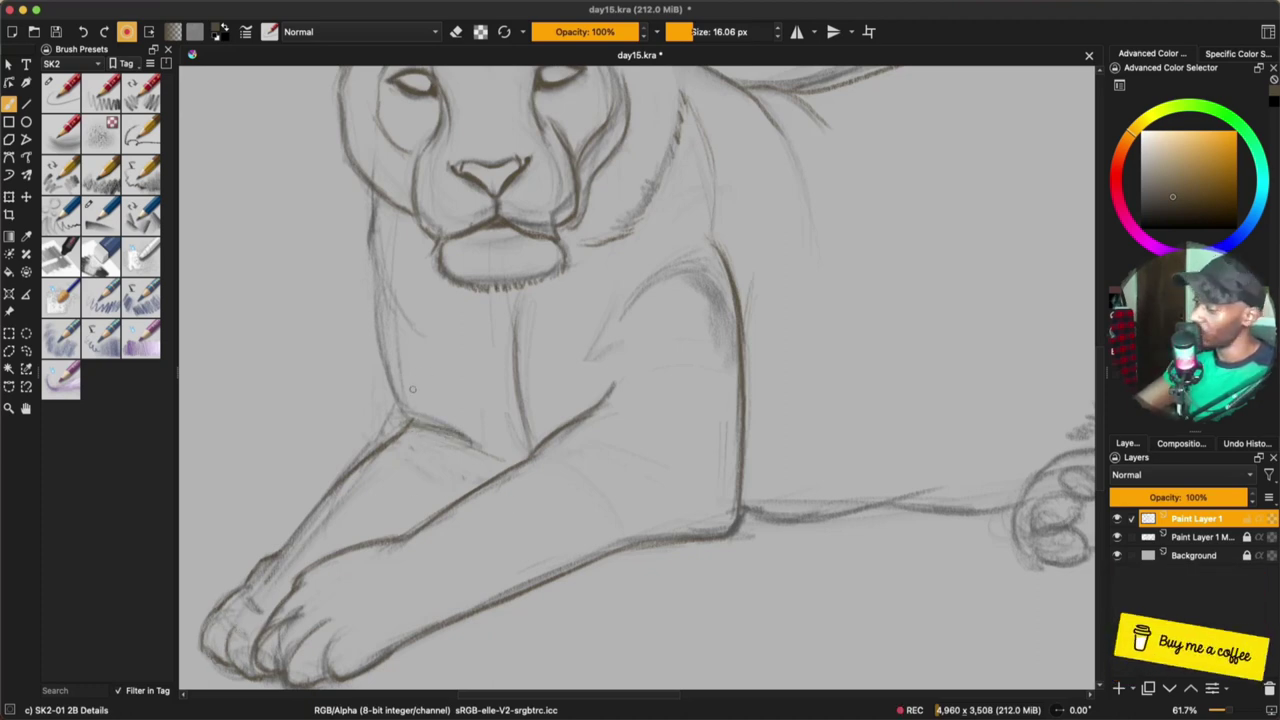
{"action": "left_click_drag", "start_coordinate": [380, 298], "coordinate": [402, 420]}
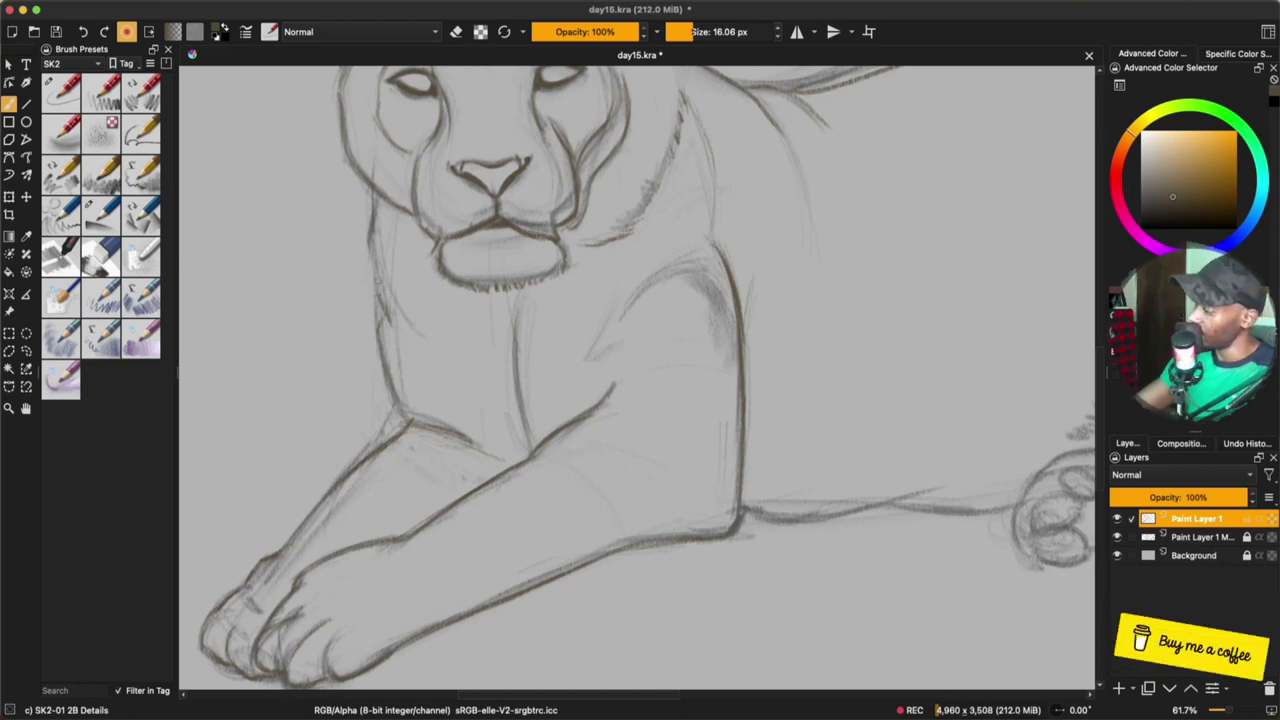
Draw the short flank curve behind the elbow and trace the belly line to the hind paw, raising the brush size to 24.15 px
{"action": "scroll", "coordinate": [657, 474], "scroll_direction": "down", "scroll_amount": 2}
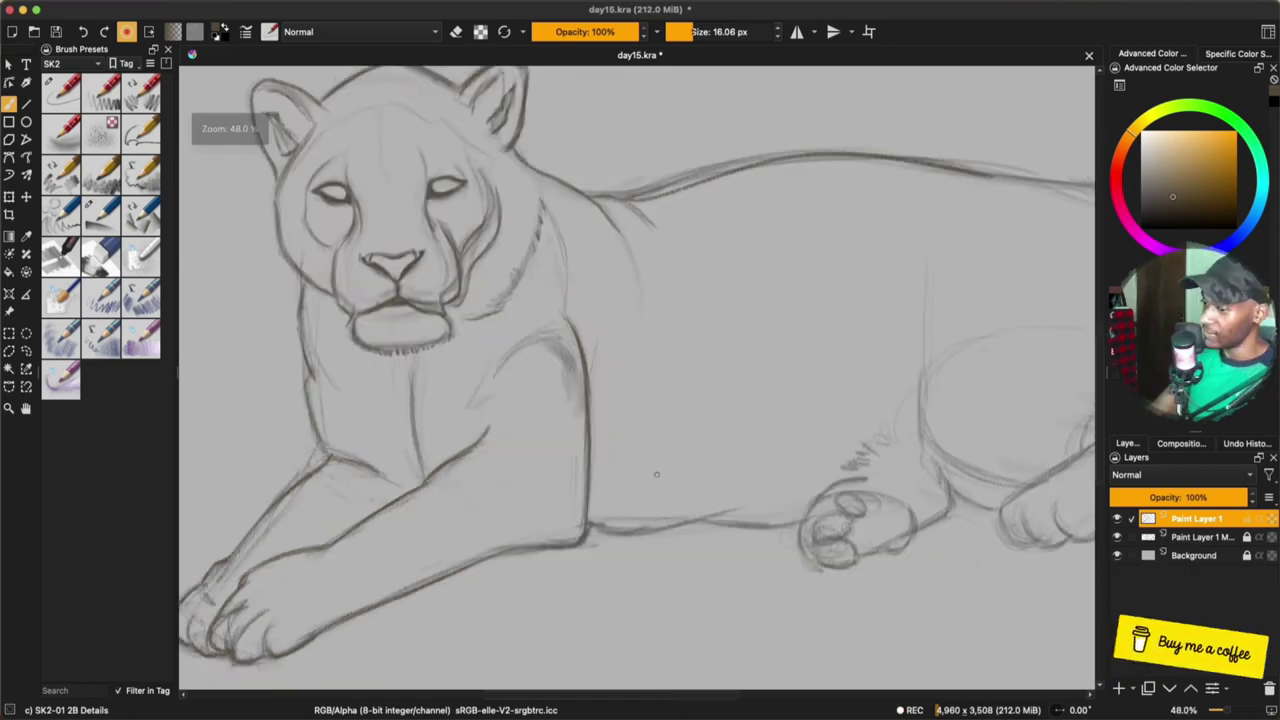
{"action": "left_click_drag", "start_coordinate": [657, 474], "coordinate": [603, 466]}
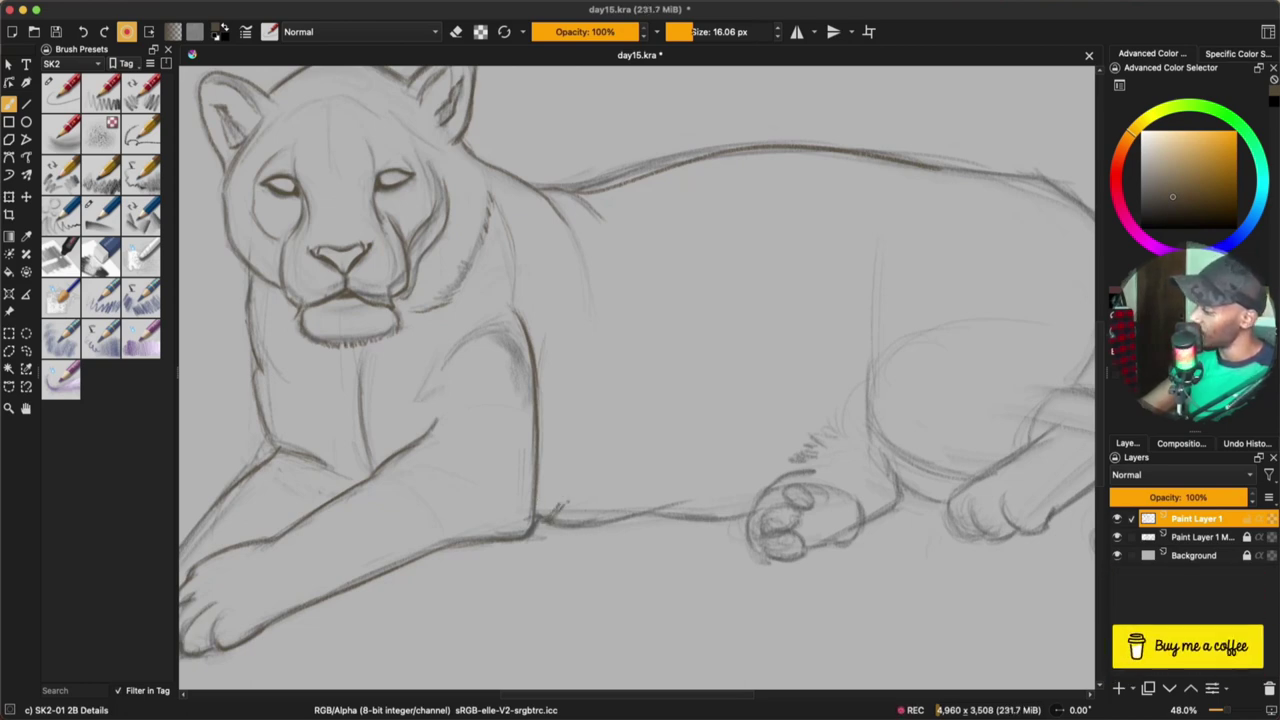
{"action": "left_click_drag", "start_coordinate": [565, 498], "coordinate": [569, 498]}
{"action": "left_click_drag", "start_coordinate": [571, 420], "coordinate": [563, 508]}
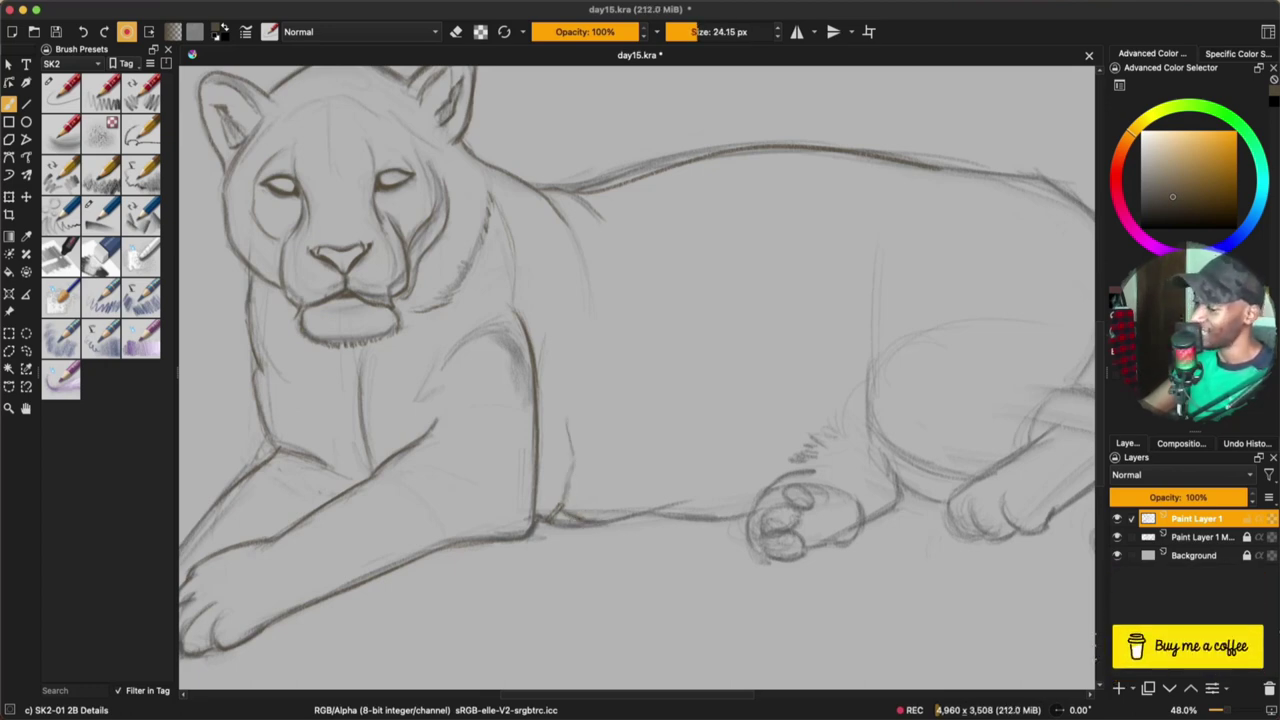
{"action": "left_click_drag", "start_coordinate": [588, 528], "coordinate": [768, 516]}
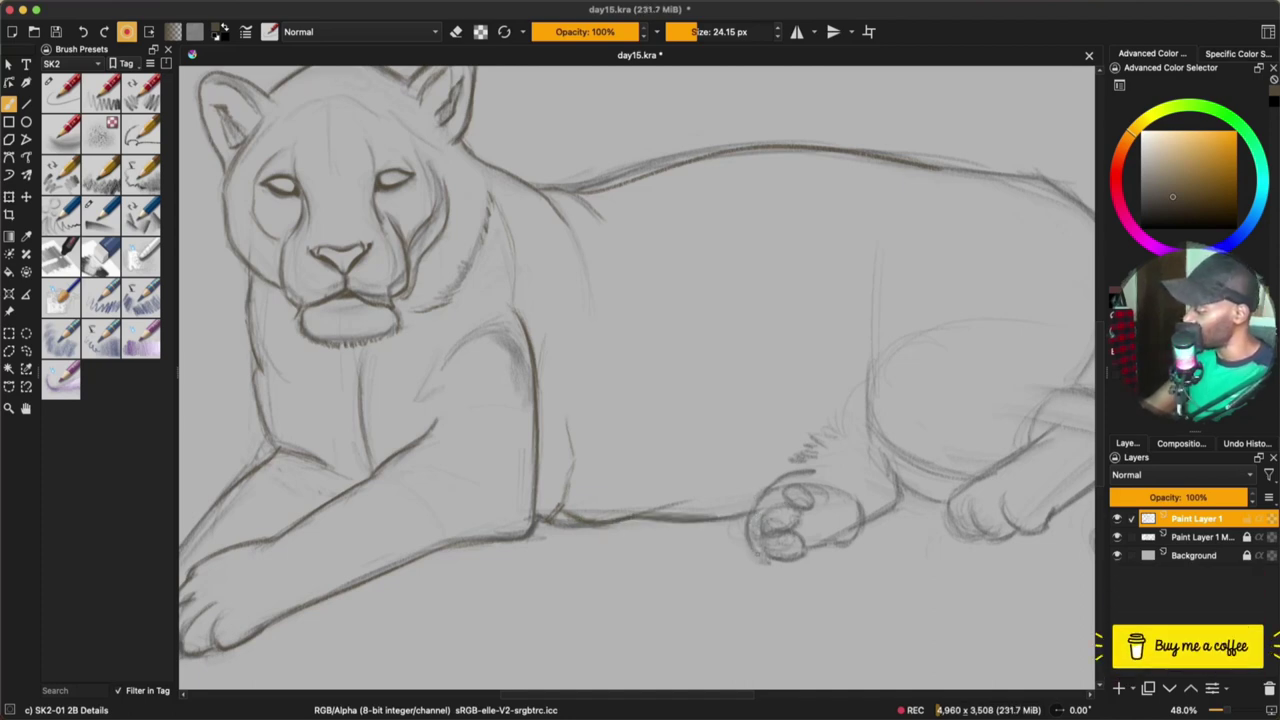
Outline the upturned hind paw with its toe pads, and trace its heel and lower leg up to the thigh
{"action": "left_click_drag", "start_coordinate": [775, 556], "coordinate": [800, 558]}
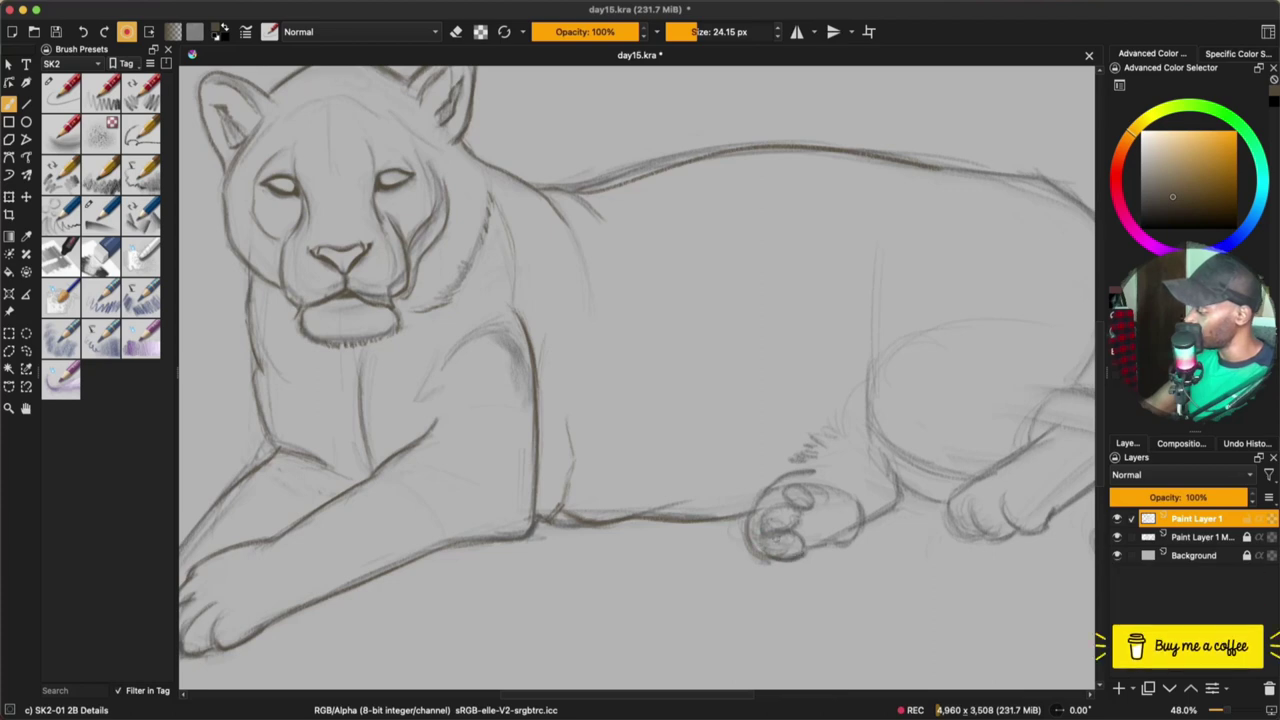
{"action": "left_click_drag", "start_coordinate": [785, 491], "coordinate": [810, 507]}
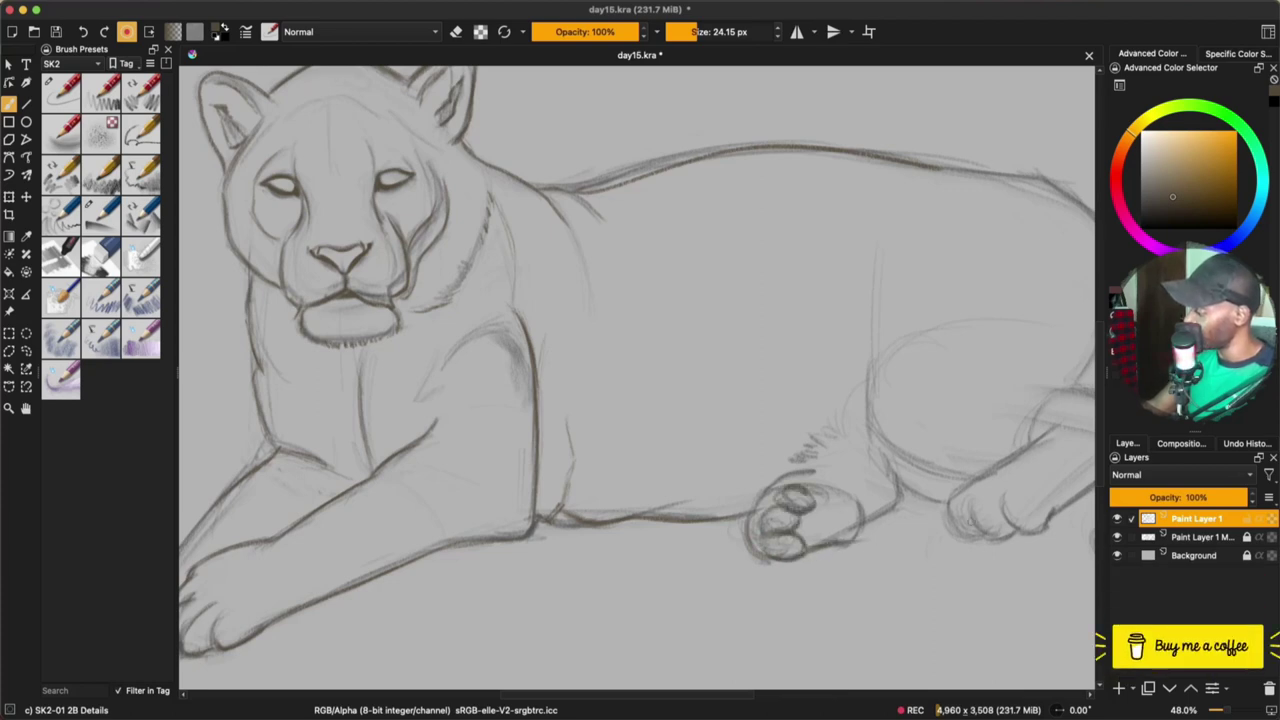
{"action": "mouse_move", "coordinate": [857, 500]}
{"action": "left_mouse_down"}
{"action": "mouse_move", "coordinate": [860, 521]}
{"action": "mouse_move", "coordinate": [908, 512]}
{"action": "left_mouse_up"}
{"action": "left_click_drag", "start_coordinate": [888, 462], "coordinate": [908, 508]}
{"action": "left_click_drag", "start_coordinate": [880, 466], "coordinate": [946, 506]}
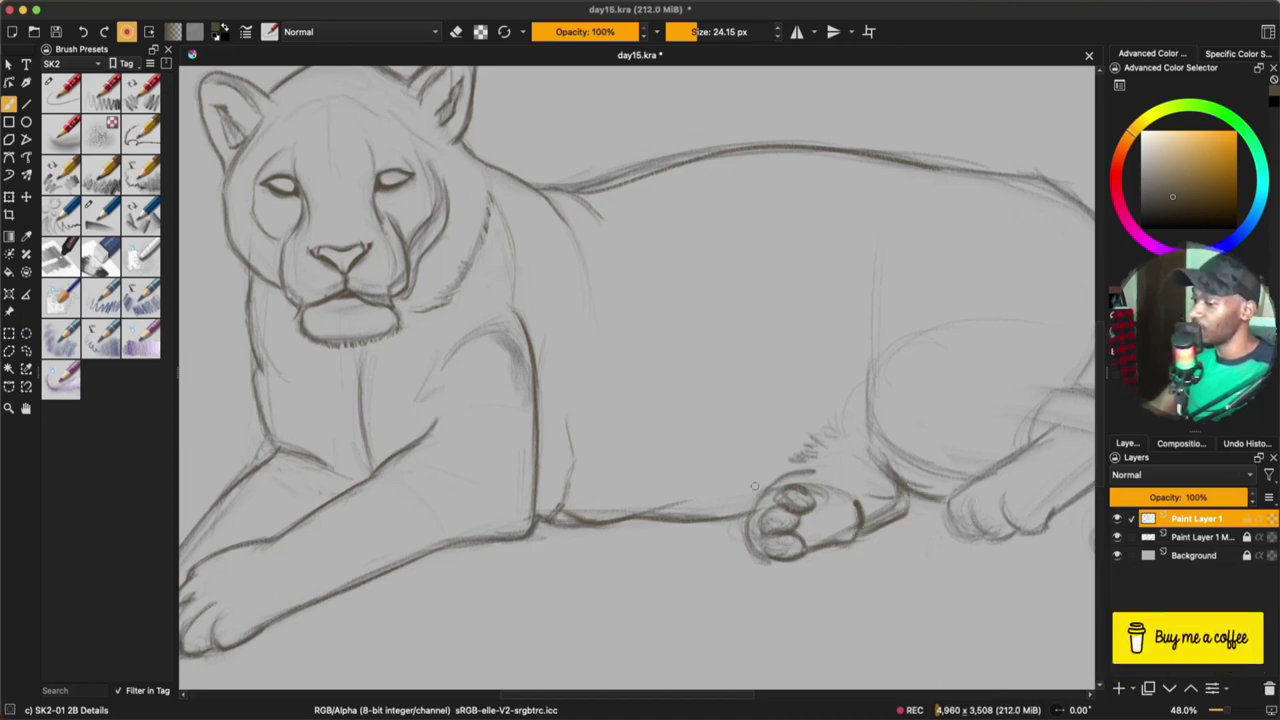
Trace the toes of the other hind paw and both edges of its lower leg in brown
{"action": "left_click_drag", "start_coordinate": [945, 557], "coordinate": [748, 527]}
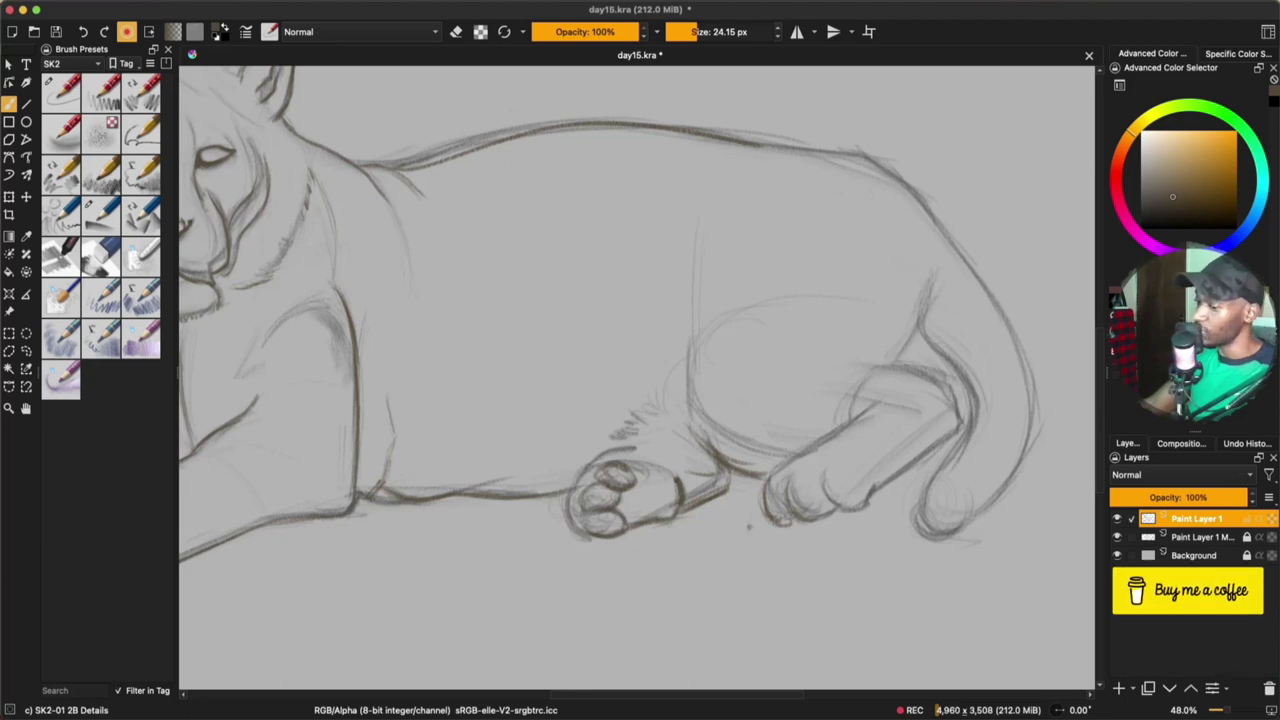
{"action": "left_click_drag", "start_coordinate": [808, 522], "coordinate": [934, 456]}
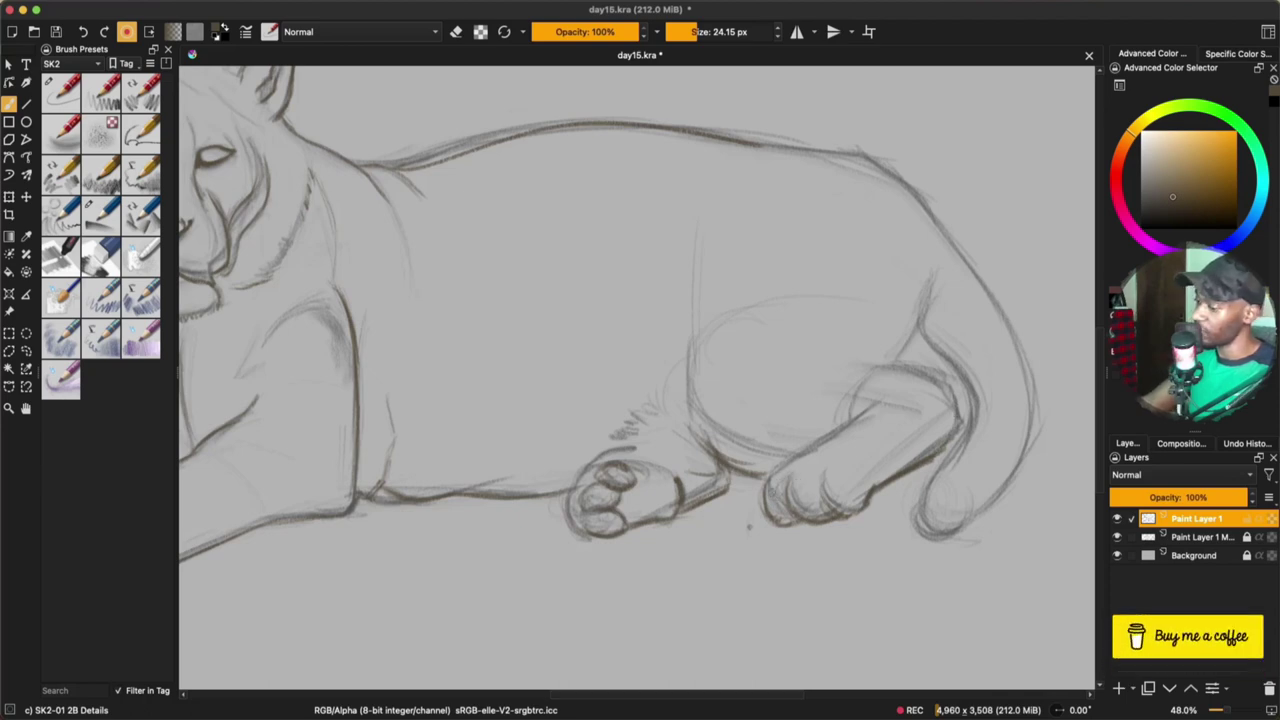
{"action": "left_click_drag", "start_coordinate": [771, 479], "coordinate": [851, 429]}
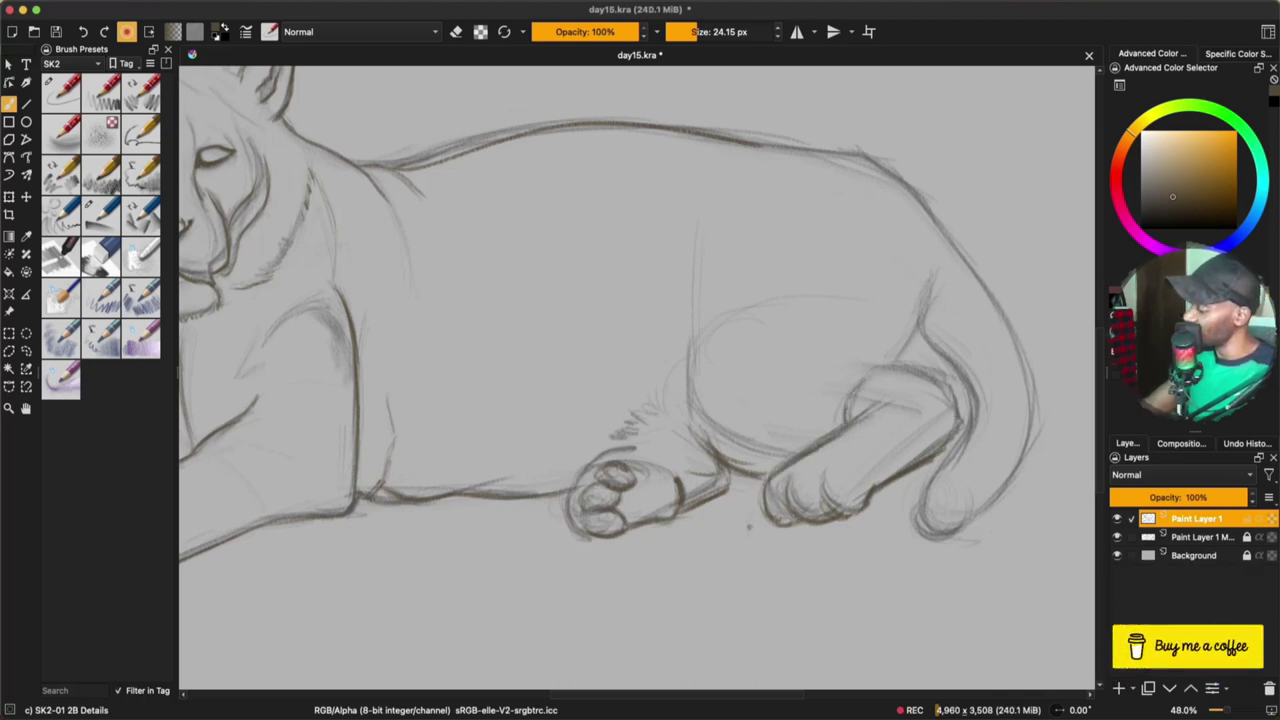
Trace the hock, the back of the thigh, the rump and the full outline of the tail in brown
{"action": "left_click_drag", "start_coordinate": [872, 364], "coordinate": [954, 388]}
{"action": "left_click_drag", "start_coordinate": [893, 355], "coordinate": [918, 242]}
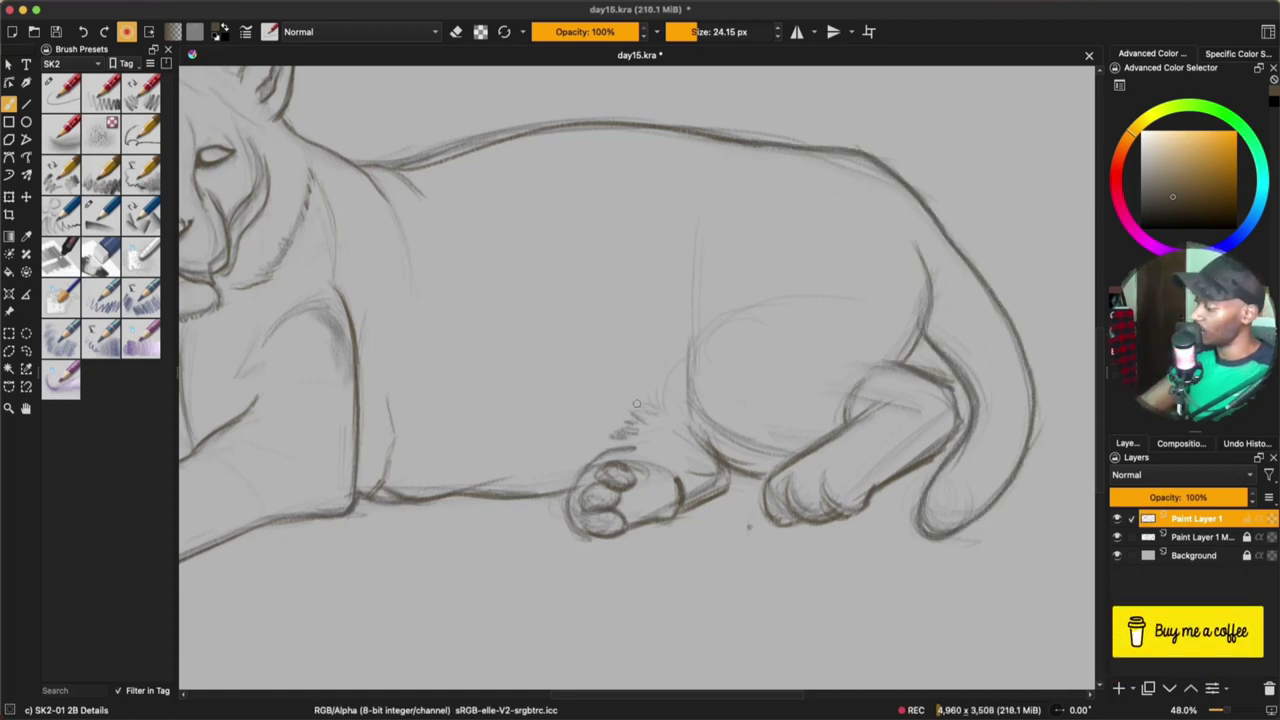
Name the line-art layer sketch, keep a hidden duplicate named Copy of sketch, and select the faded rough sketch layer
{"action": "scroll", "coordinate": [792, 494], "scroll_direction": "down", "scroll_amount": 5}
{"action": "scroll", "coordinate": [792, 494], "scroll_direction": "down", "scroll_amount": 3}
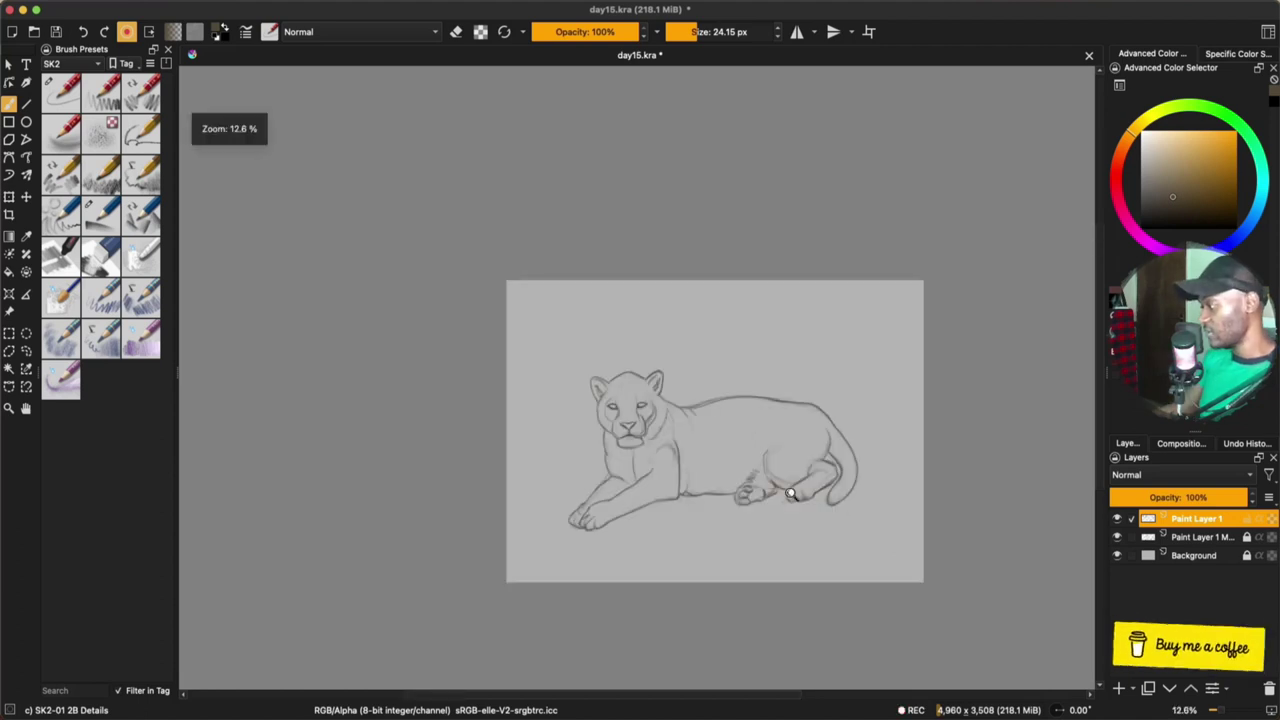
{"action": "scroll", "coordinate": [791, 494], "scroll_direction": "up", "scroll_amount": 2}
{"action": "scroll", "coordinate": [790, 494], "scroll_direction": "up", "scroll_amount": 1}
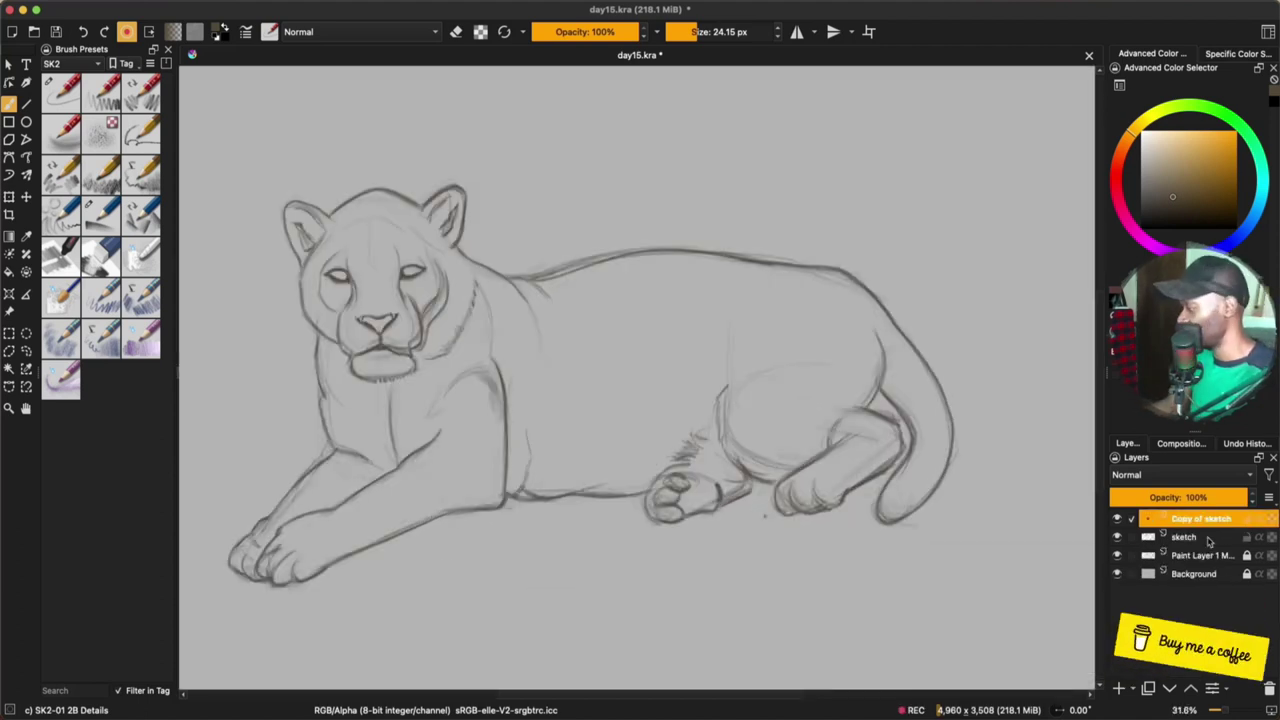
{"action": "left_click", "coordinate": [1117, 520]}
{"action": "left_click", "coordinate": [1197, 538]}
{"action": "left_click", "coordinate": [1207, 559]}
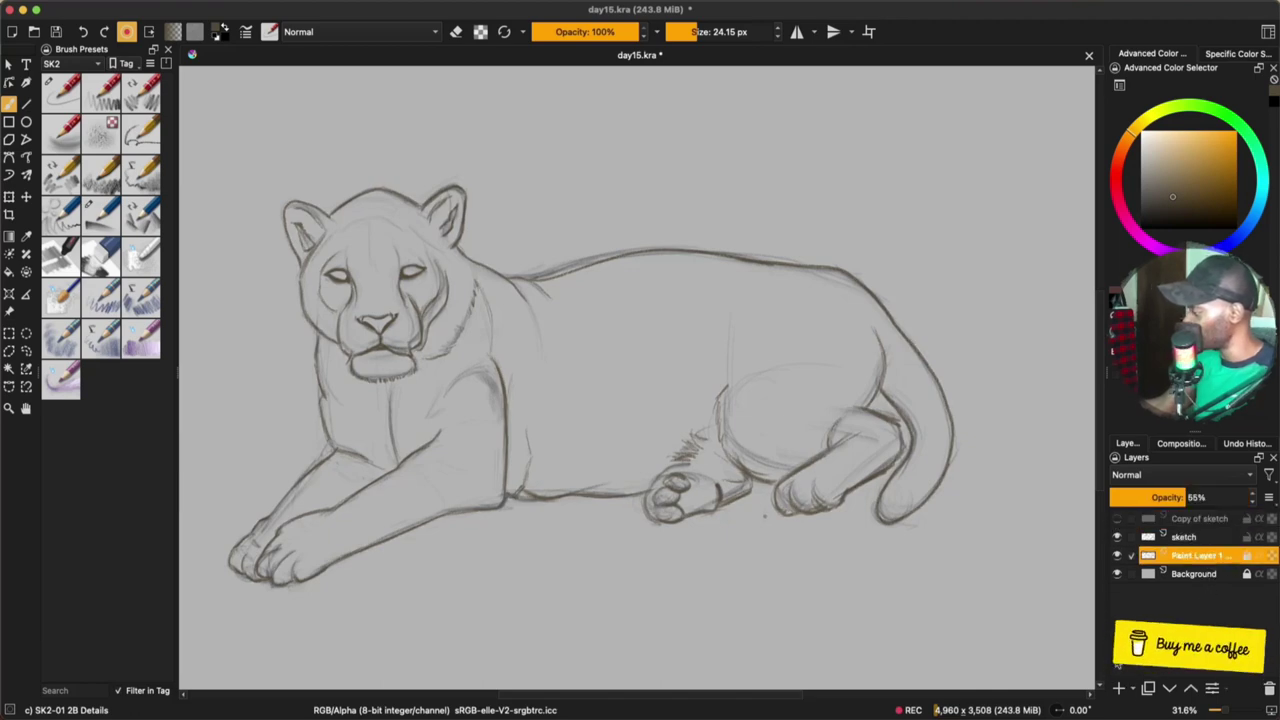
Add a paint layer above the faded sketch, group the two, and create Paint Layer 3 directly below the group
{"action": "left_click", "coordinate": [1118, 688]}
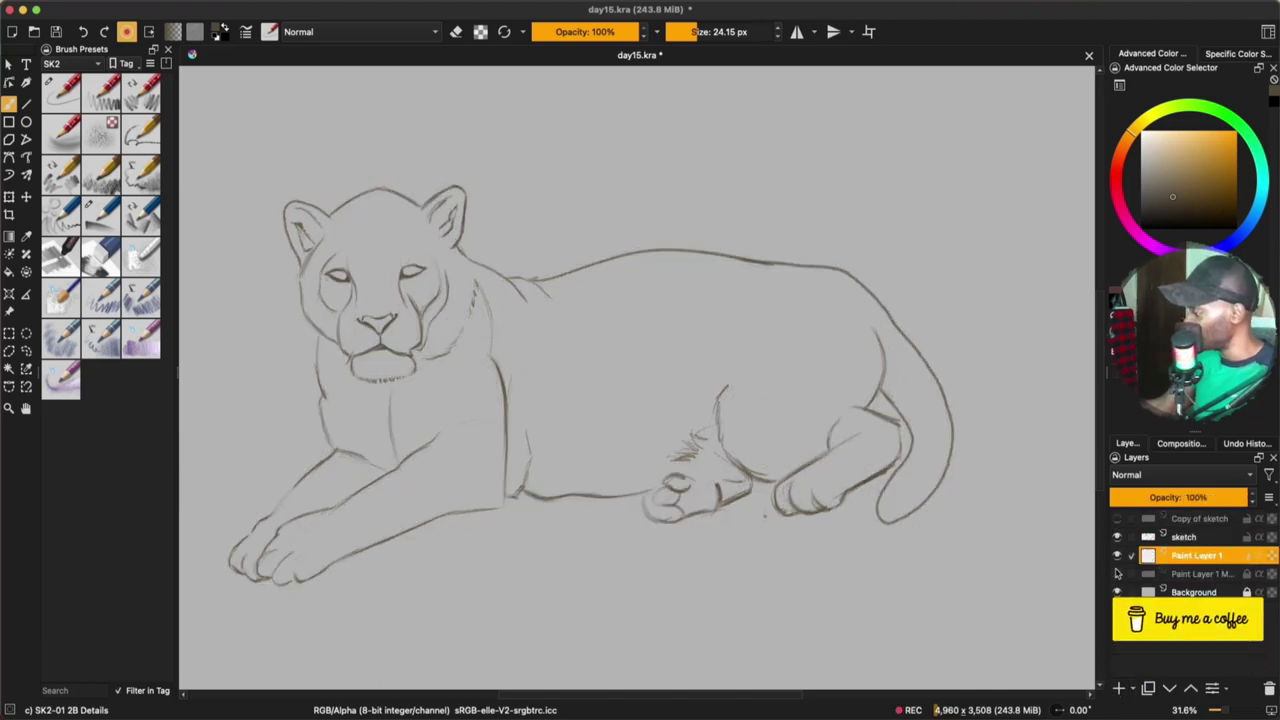
{"action": "left_click", "coordinate": [1214, 575], "text": "shift"}
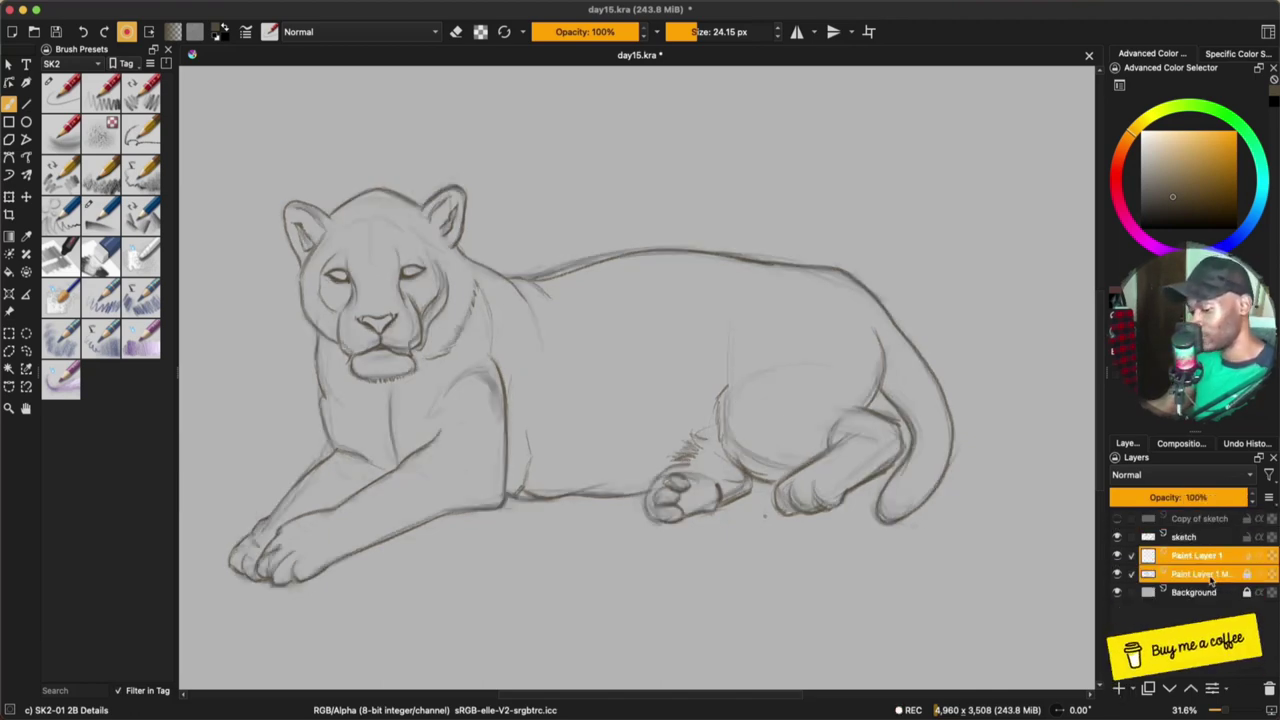
{"action": "key", "text": "ctrl+g"}
{"action": "left_click", "coordinate": [1198, 575]}
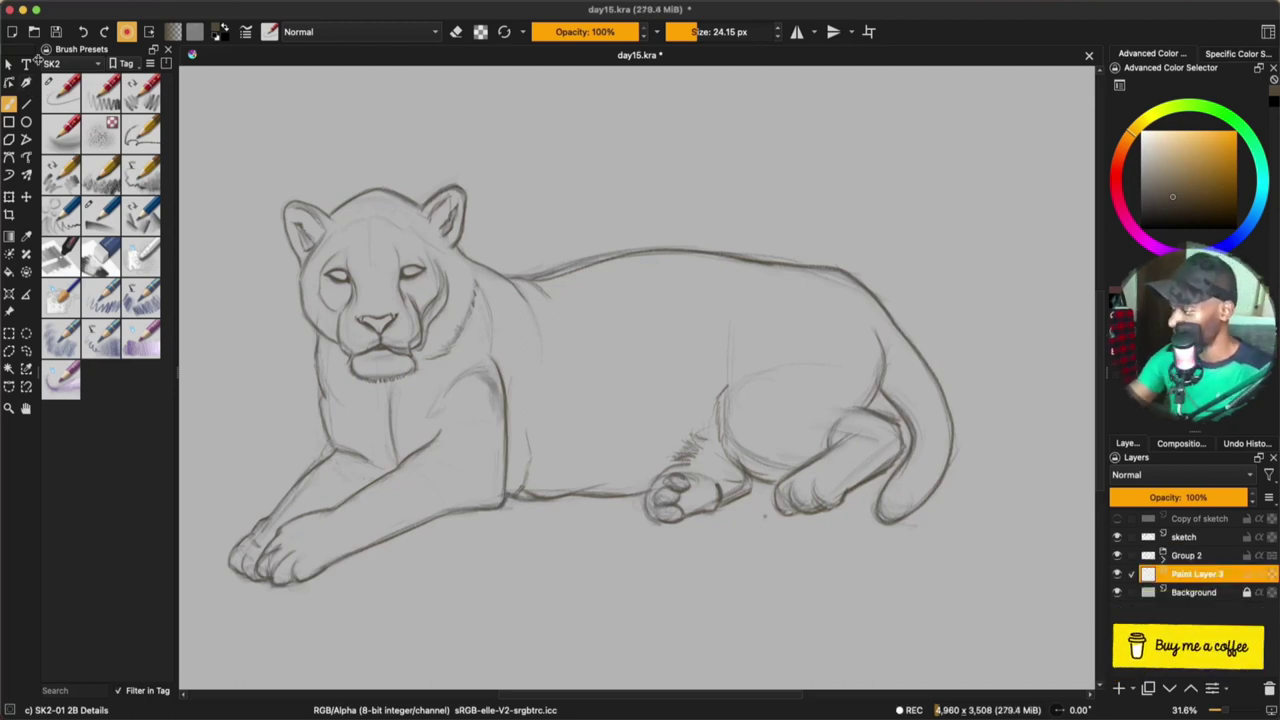
Show brush presets from all tags and filter them by "water"
{"action": "left_click", "coordinate": [79, 63]}
{"action": "left_click", "coordinate": [80, 107]}
{"action": "left_click", "coordinate": [71, 271]}
{"action": "left_click", "coordinate": [80, 66]}
{"action": "left_click", "coordinate": [70, 10]}
{"action": "left_click", "coordinate": [80, 690]}
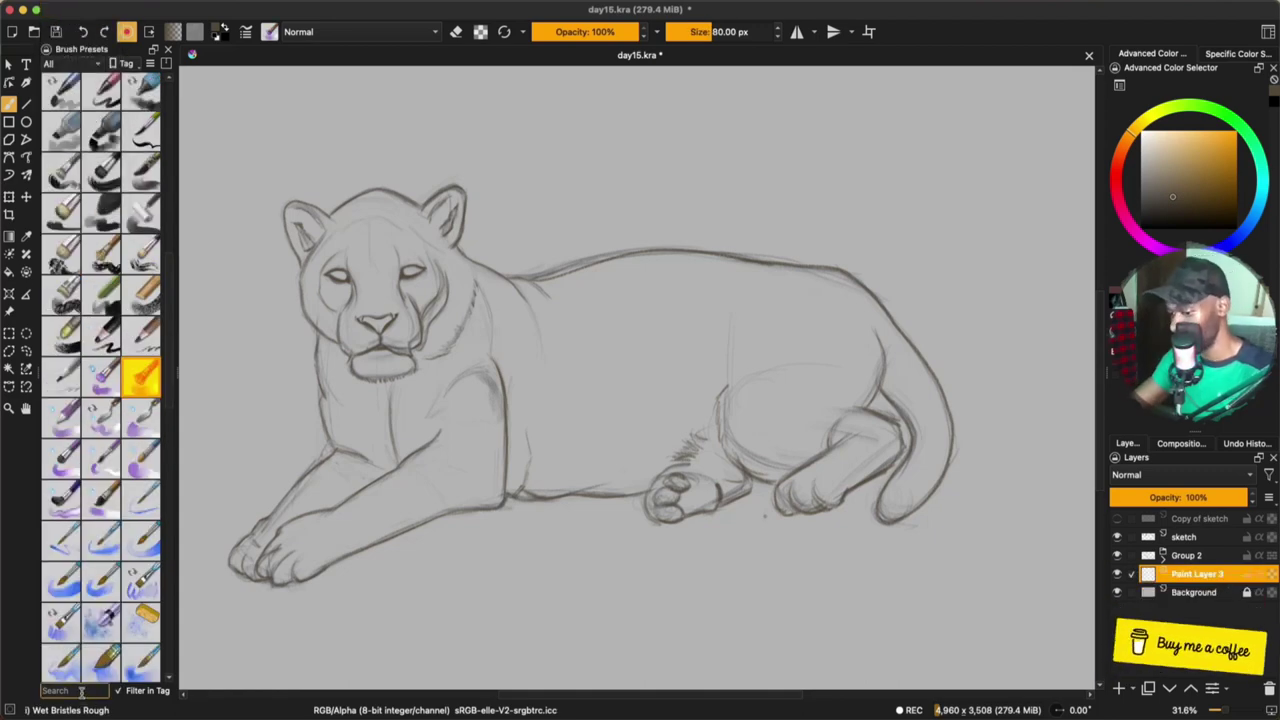
{"action": "type", "text": "water"}
Try the WaterC Basic Round-Fringe 02 and Round-Grain brushes, and settle on WaterC Basic Round-Grunge
{"action": "left_click", "coordinate": [61, 133]}
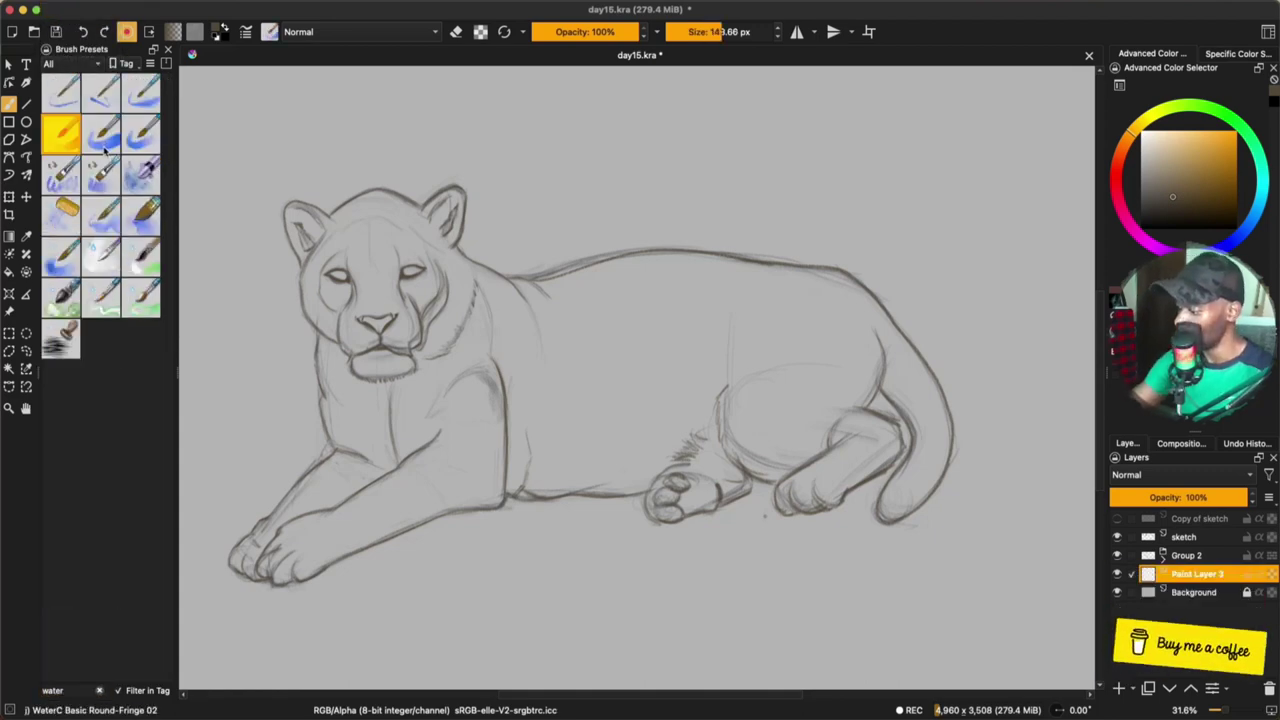
{"action": "left_click", "coordinate": [106, 144]}
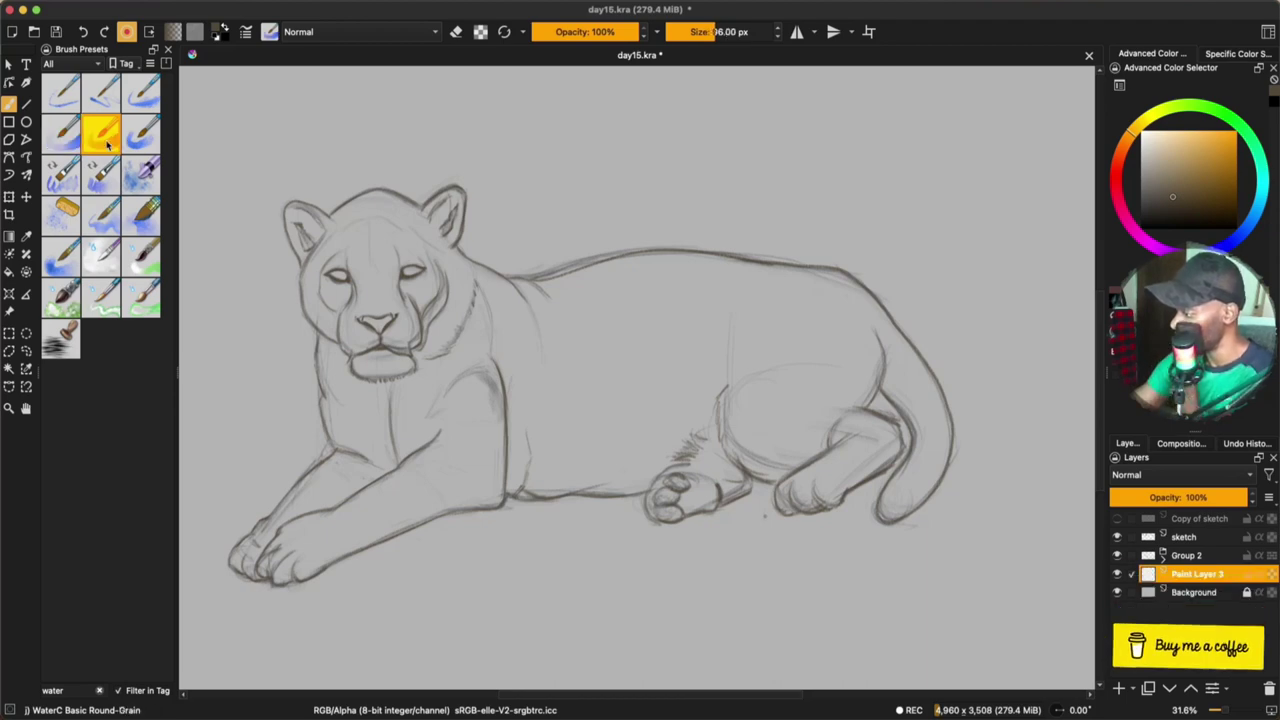
{"action": "left_click", "coordinate": [153, 136]}
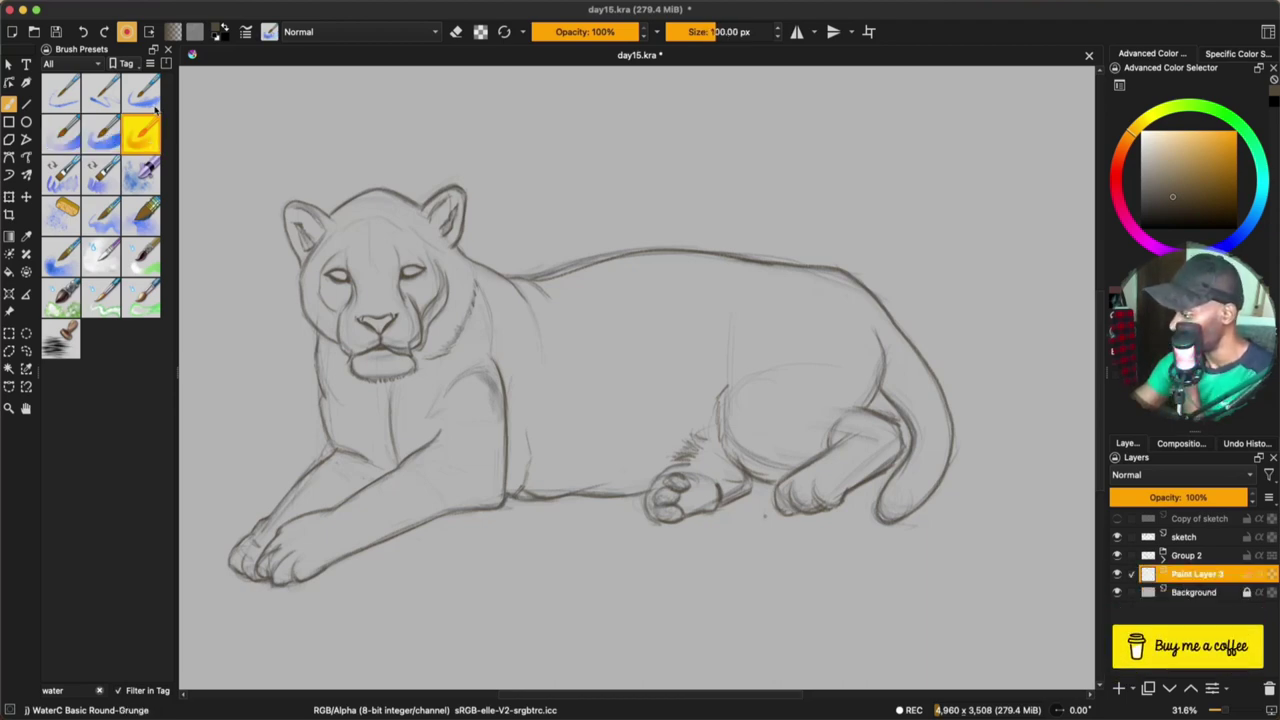
Compare the WaterC Spread, Spread WideArea and Spread-Pattern brushes, settle on WaterC Spread WideArea and choose a muted dark green
{"action": "left_click", "coordinate": [149, 96]}
{"action": "left_click", "coordinate": [98, 100]}
{"action": "left_click", "coordinate": [110, 215]}
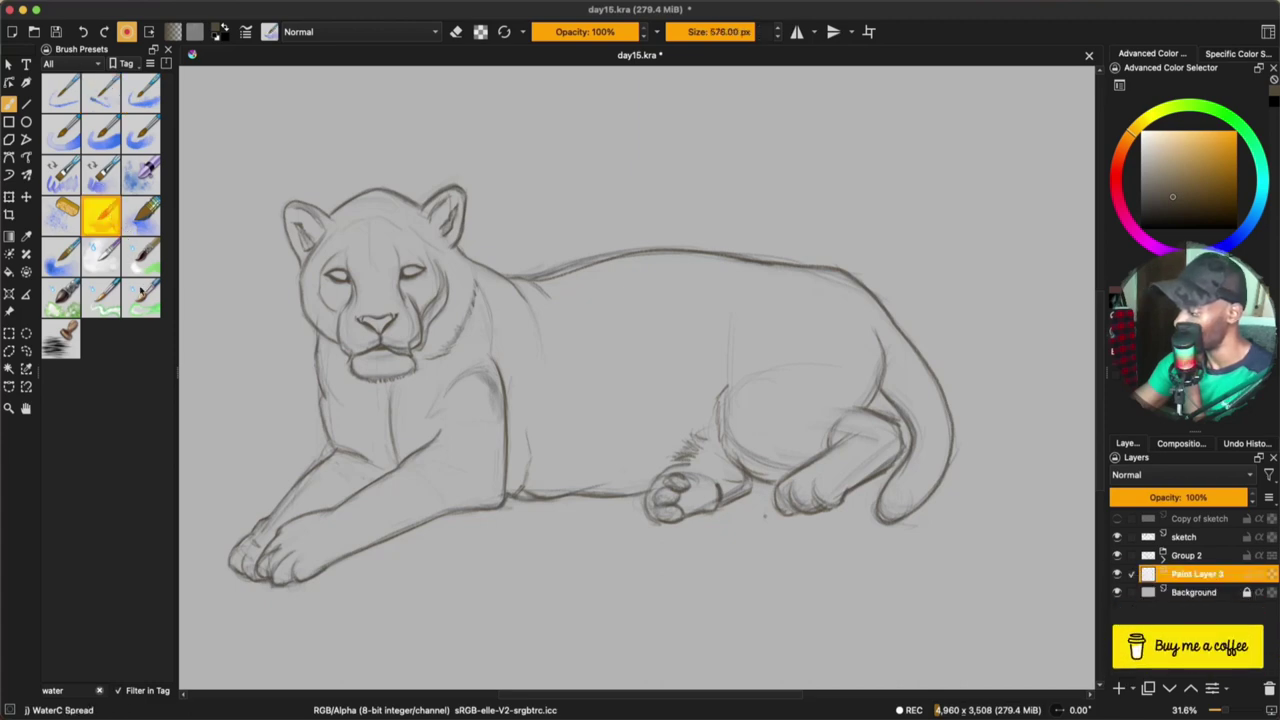
{"action": "left_click", "coordinate": [147, 220]}
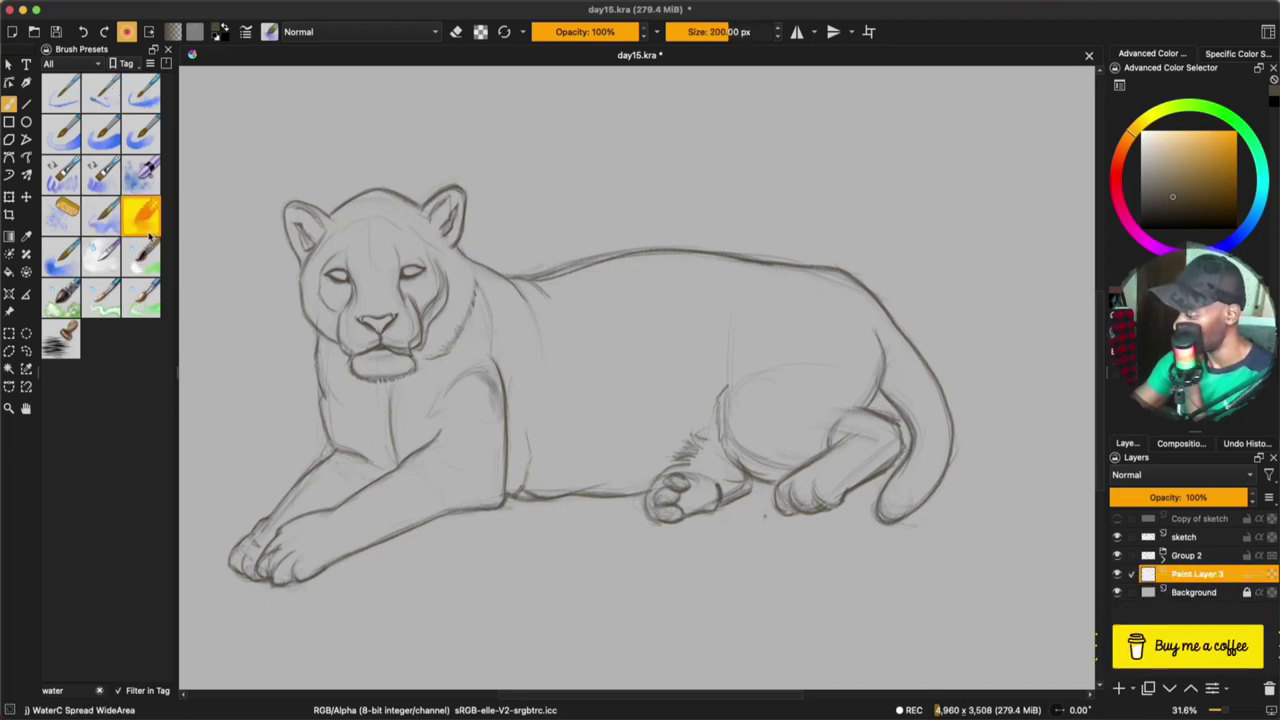
{"action": "left_click", "coordinate": [64, 262]}
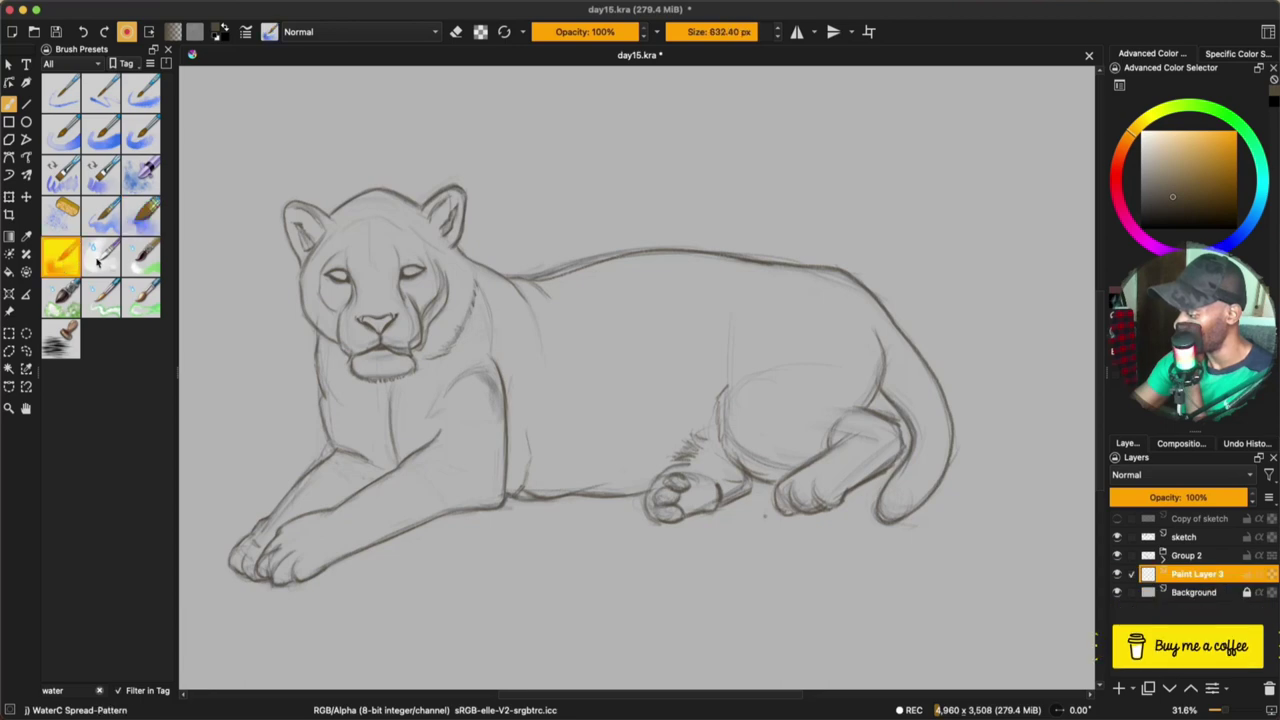
{"action": "left_click", "coordinate": [145, 222]}
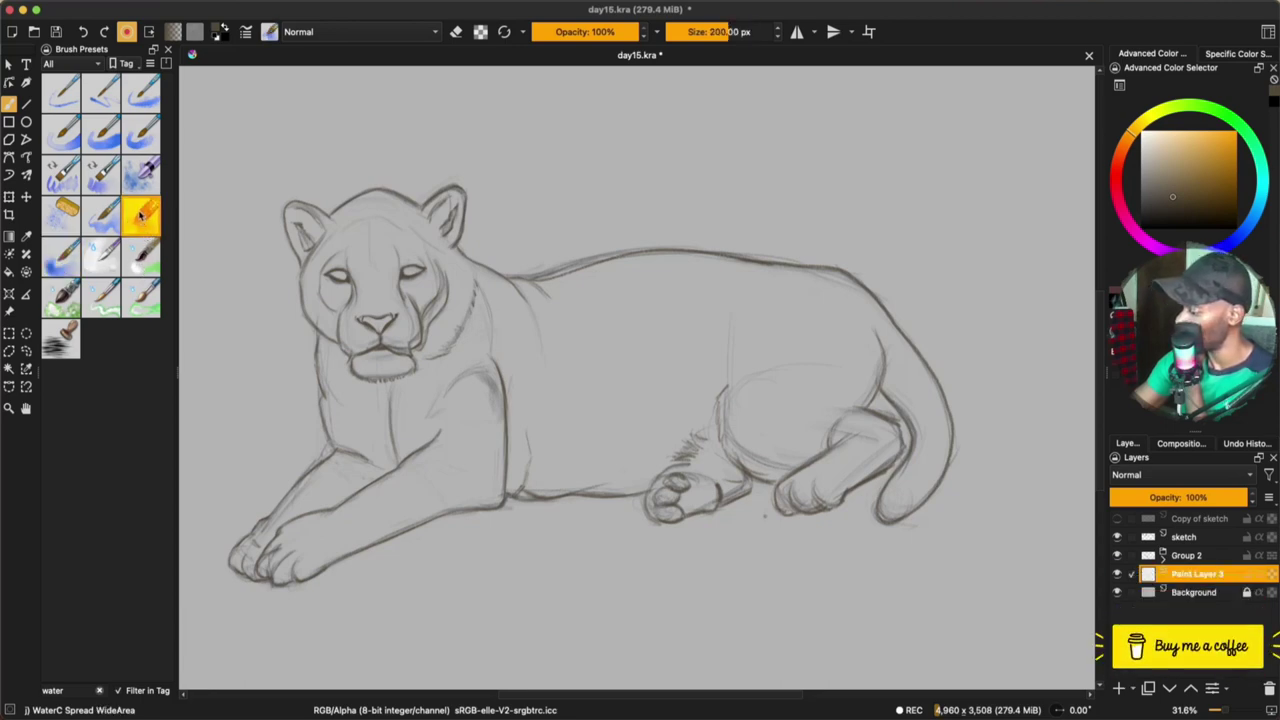
{"action": "left_click", "coordinate": [1247, 143]}
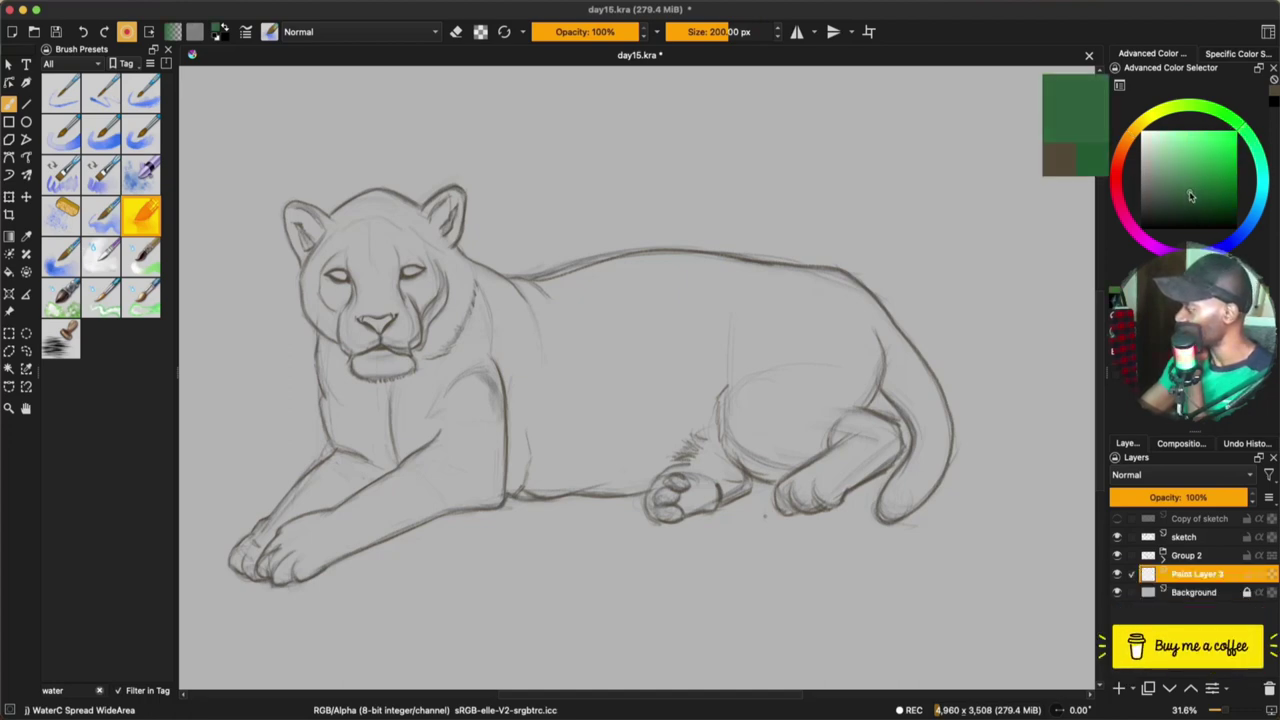
{"action": "mouse_move", "coordinate": [402, 344]}
{"action": "left_mouse_down"}
{"action": "mouse_move", "coordinate": [466, 344]}
{"action": "mouse_move", "coordinate": [479, 372]}
{"action": "left_mouse_up"}
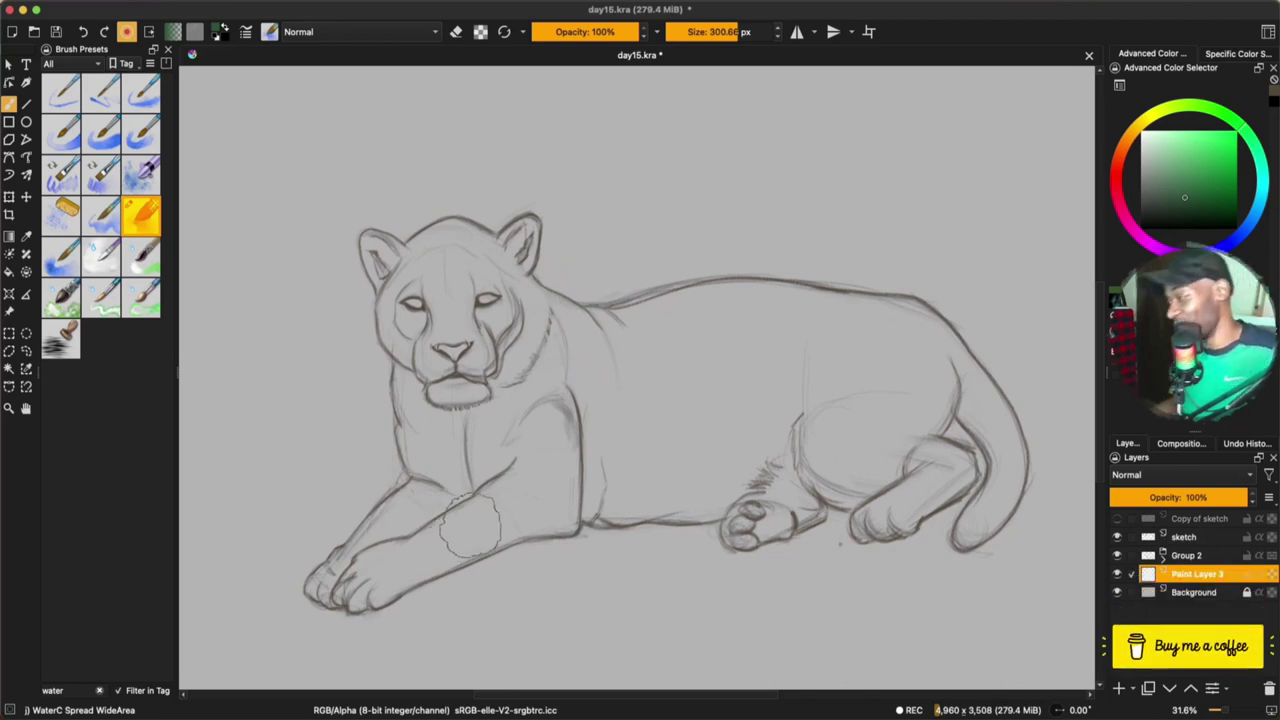
{"action": "mouse_move", "coordinate": [350, 218]}
{"action": "left_mouse_down"}
{"action": "mouse_move", "coordinate": [330, 360]}
{"action": "mouse_move", "coordinate": [310, 390]}
{"action": "mouse_move", "coordinate": [470, 205]}
{"action": "mouse_move", "coordinate": [475, 215]}
{"action": "left_mouse_up"}
{"action": "left_click_drag", "start_coordinate": [441, 342], "coordinate": [512, 342]}
{"action": "key", "text": "ctrl+z"}
{"action": "key", "text": "ctrl+z"}
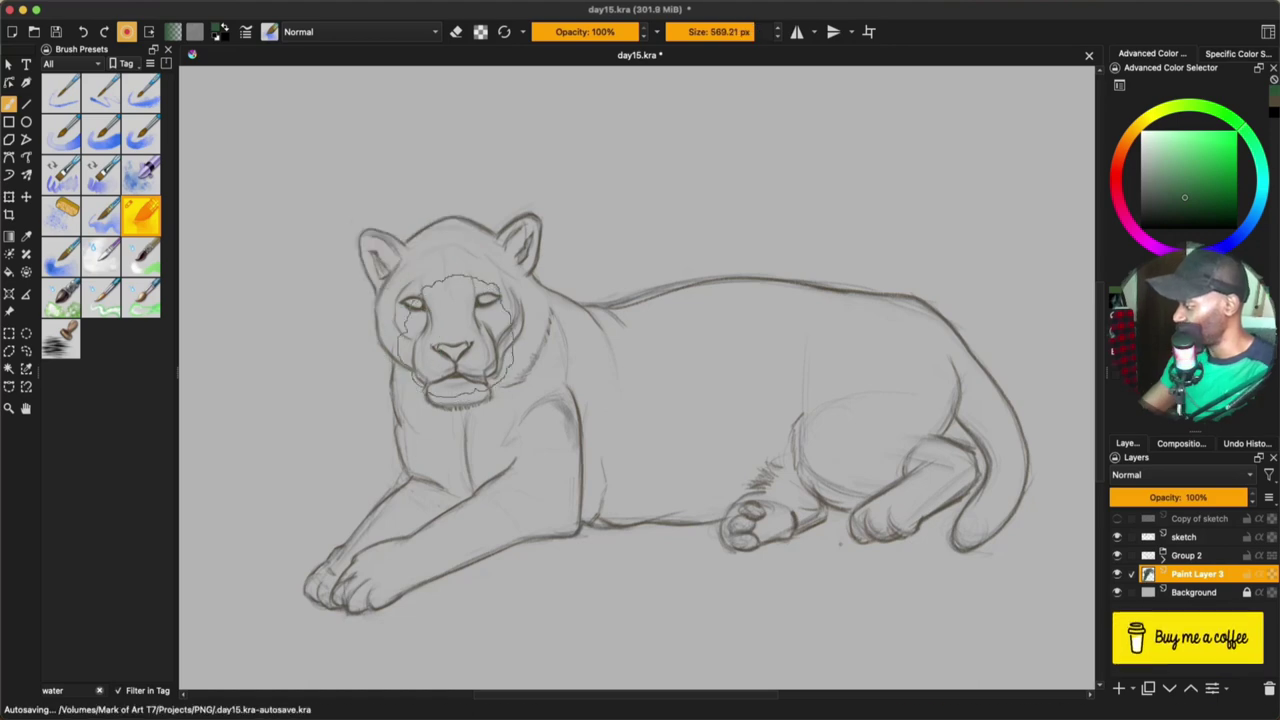
{"action": "mouse_move", "coordinate": [368, 218]}
{"action": "left_mouse_down"}
{"action": "mouse_move", "coordinate": [402, 236]}
{"action": "mouse_move", "coordinate": [409, 183]}
{"action": "mouse_move", "coordinate": [505, 248]}
{"action": "left_mouse_up"}
{"action": "key", "text": "ctrl+z"}
Lay a loose green wash behind the head and across the body at about 996 px, undoing the heavy dark strokes over the legs and back
{"action": "left_click_drag", "start_coordinate": [396, 442], "coordinate": [917, 336]}
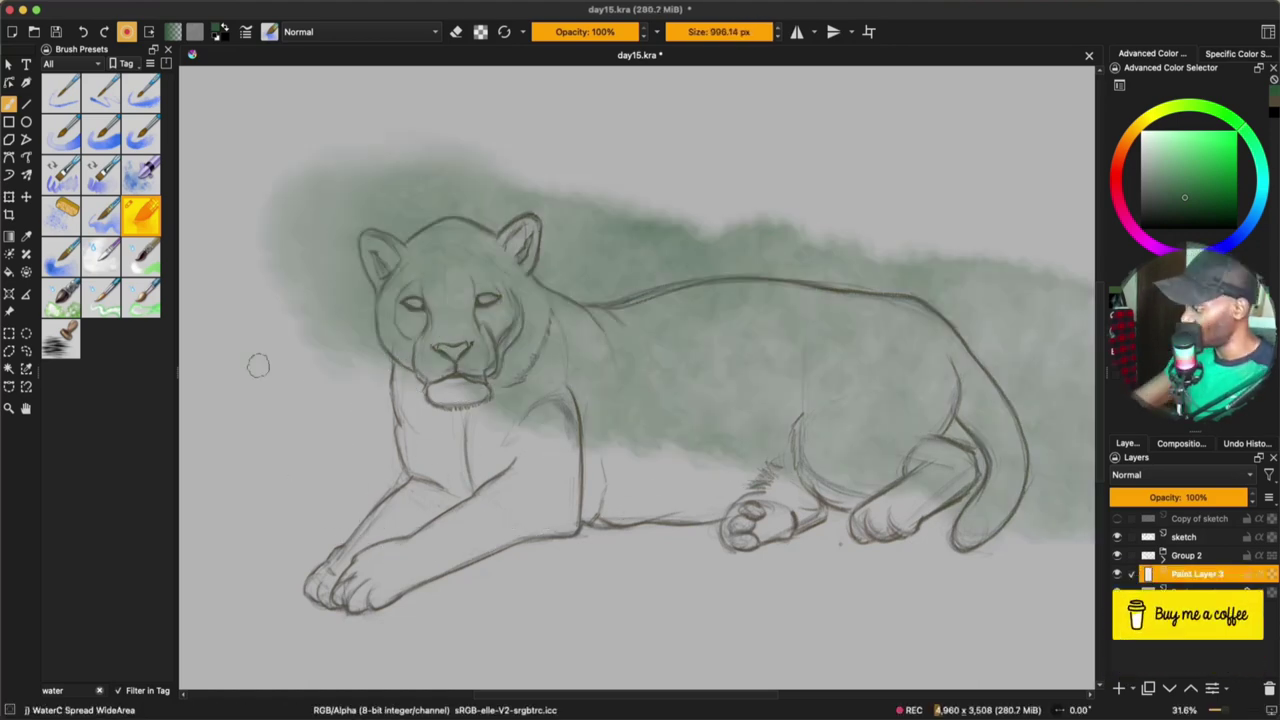
{"action": "mouse_move", "coordinate": [257, 366]}
{"action": "left_mouse_down"}
{"action": "mouse_move", "coordinate": [427, 471]}
{"action": "mouse_move", "coordinate": [535, 511]}
{"action": "mouse_move", "coordinate": [682, 537]}
{"action": "left_mouse_up"}
{"action": "left_click_drag", "start_coordinate": [326, 260], "coordinate": [333, 357]}
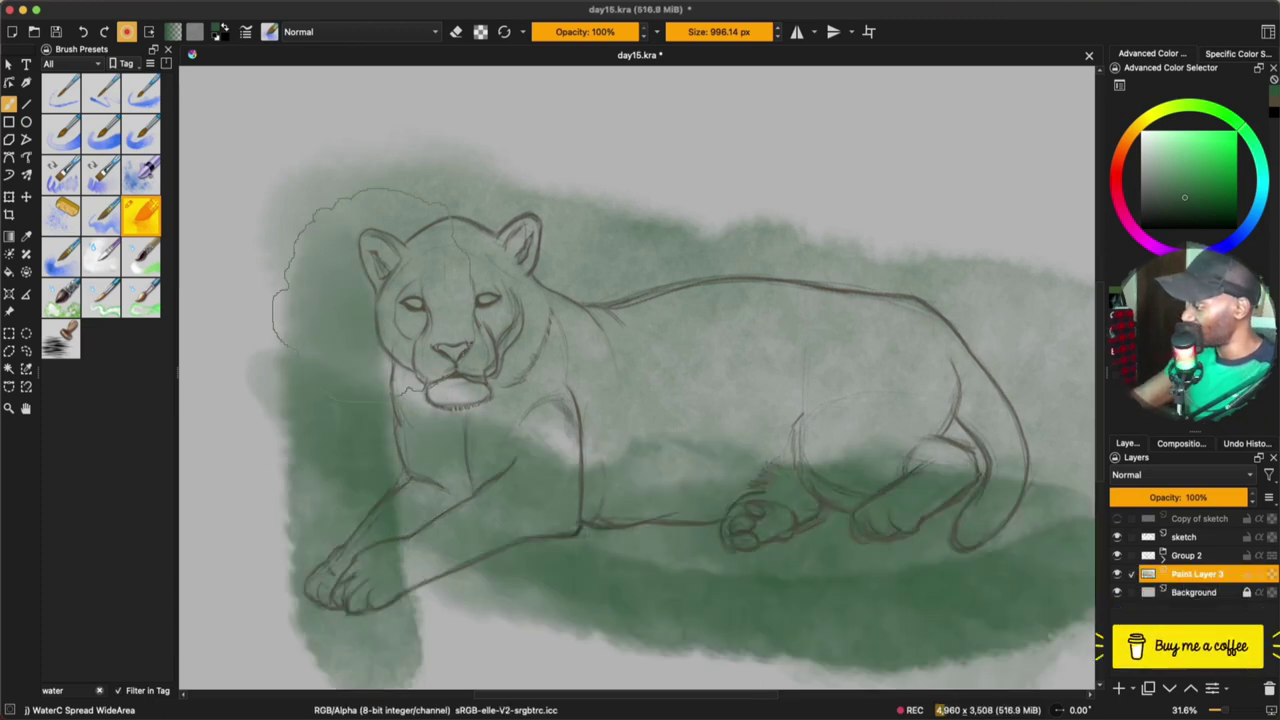
{"action": "mouse_move", "coordinate": [372, 345]}
{"action": "left_mouse_down"}
{"action": "mouse_move", "coordinate": [393, 352]}
{"action": "mouse_move", "coordinate": [415, 467]}
{"action": "mouse_move", "coordinate": [474, 540]}
{"action": "left_mouse_up"}
{"action": "mouse_move", "coordinate": [598, 269]}
{"action": "left_mouse_down"}
{"action": "mouse_move", "coordinate": [785, 264]}
{"action": "mouse_move", "coordinate": [940, 285]}
{"action": "mouse_move", "coordinate": [1038, 374]}
{"action": "left_mouse_up"}
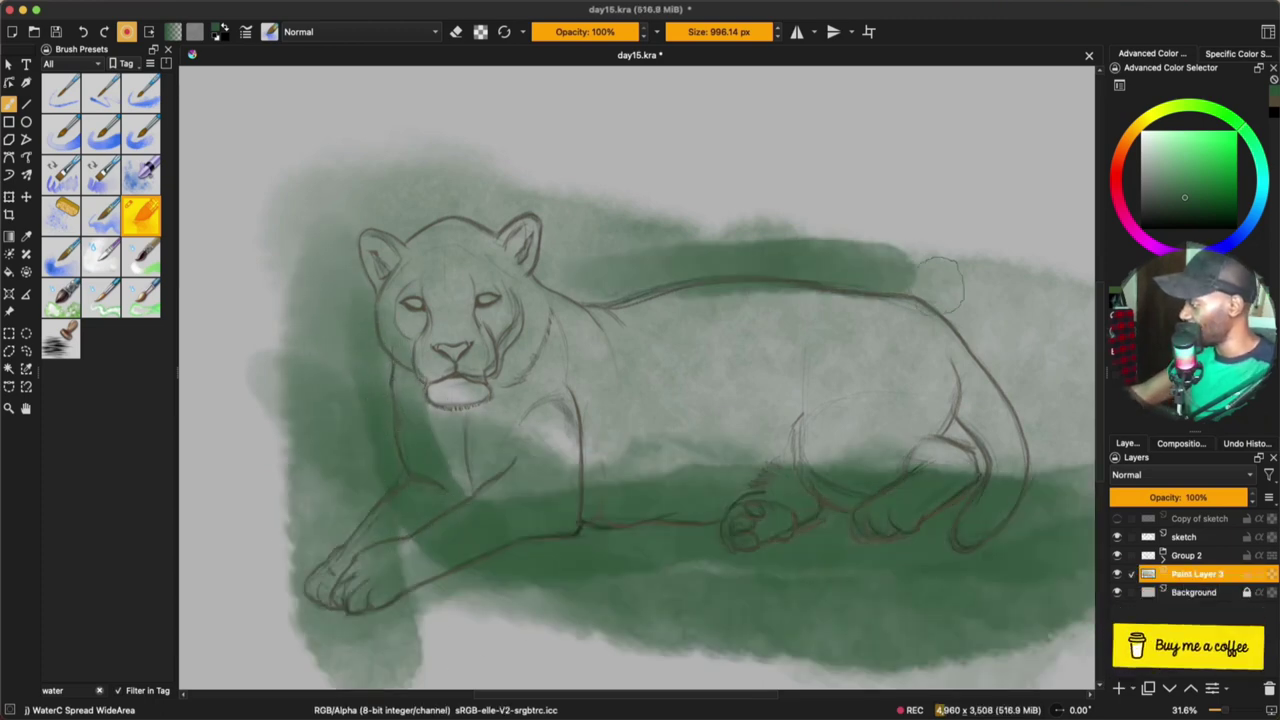
{"action": "key", "text": "ctrl+z"}
{"action": "key", "text": "ctrl+z"}
{"action": "key", "text": "ctrl+z"}
{"action": "key", "text": "ctrl+z"}
{"action": "key", "text": "ctrl+z"}
{"action": "key", "text": "ctrl+z"}
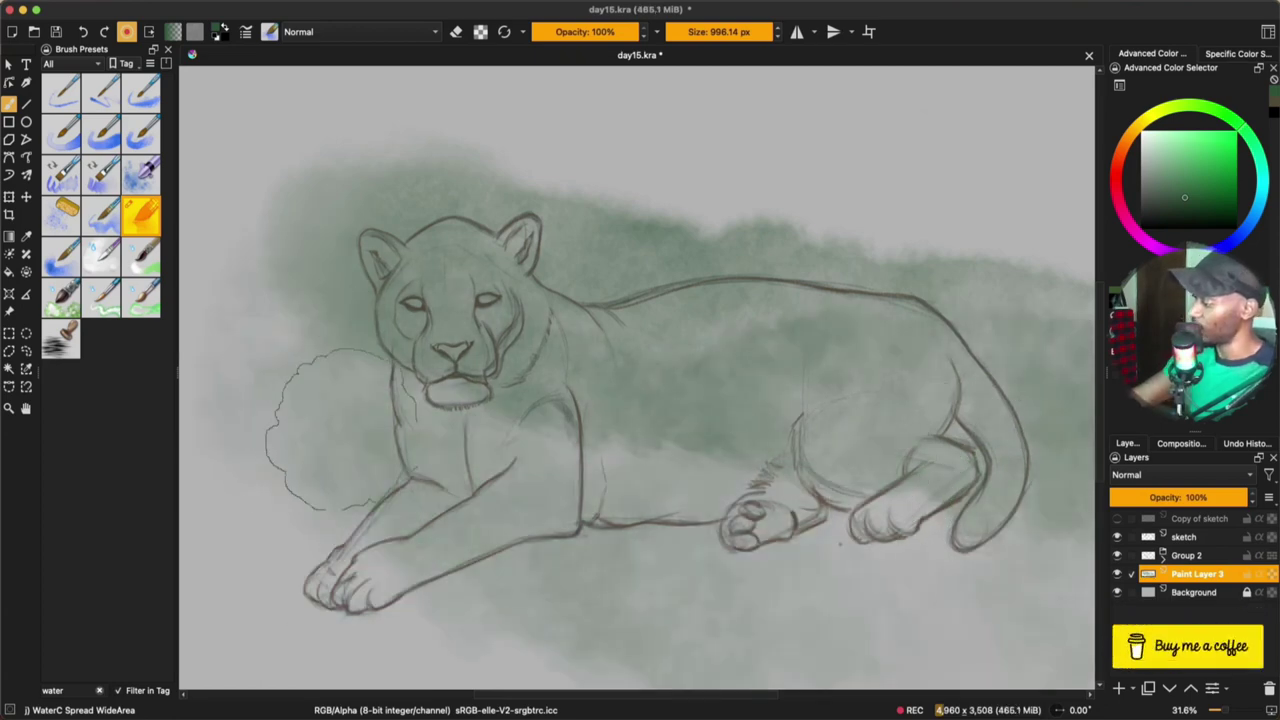
Build up the green wash around the forelegs, along the ground under the cat and above its back
{"action": "mouse_move", "coordinate": [898, 568]}
{"action": "left_mouse_down"}
{"action": "mouse_move", "coordinate": [990, 569]}
{"action": "mouse_move", "coordinate": [1050, 541]}
{"action": "mouse_move", "coordinate": [980, 575]}
{"action": "left_mouse_up"}
{"action": "mouse_move", "coordinate": [397, 490]}
{"action": "left_mouse_down"}
{"action": "mouse_move", "coordinate": [461, 541]}
{"action": "mouse_move", "coordinate": [649, 572]}
{"action": "mouse_move", "coordinate": [763, 546]}
{"action": "mouse_move", "coordinate": [990, 535]}
{"action": "left_mouse_up"}
{"action": "mouse_move", "coordinate": [343, 527]}
{"action": "left_mouse_down"}
{"action": "mouse_move", "coordinate": [357, 572]}
{"action": "mouse_move", "coordinate": [465, 632]}
{"action": "mouse_move", "coordinate": [605, 630]}
{"action": "left_mouse_up"}
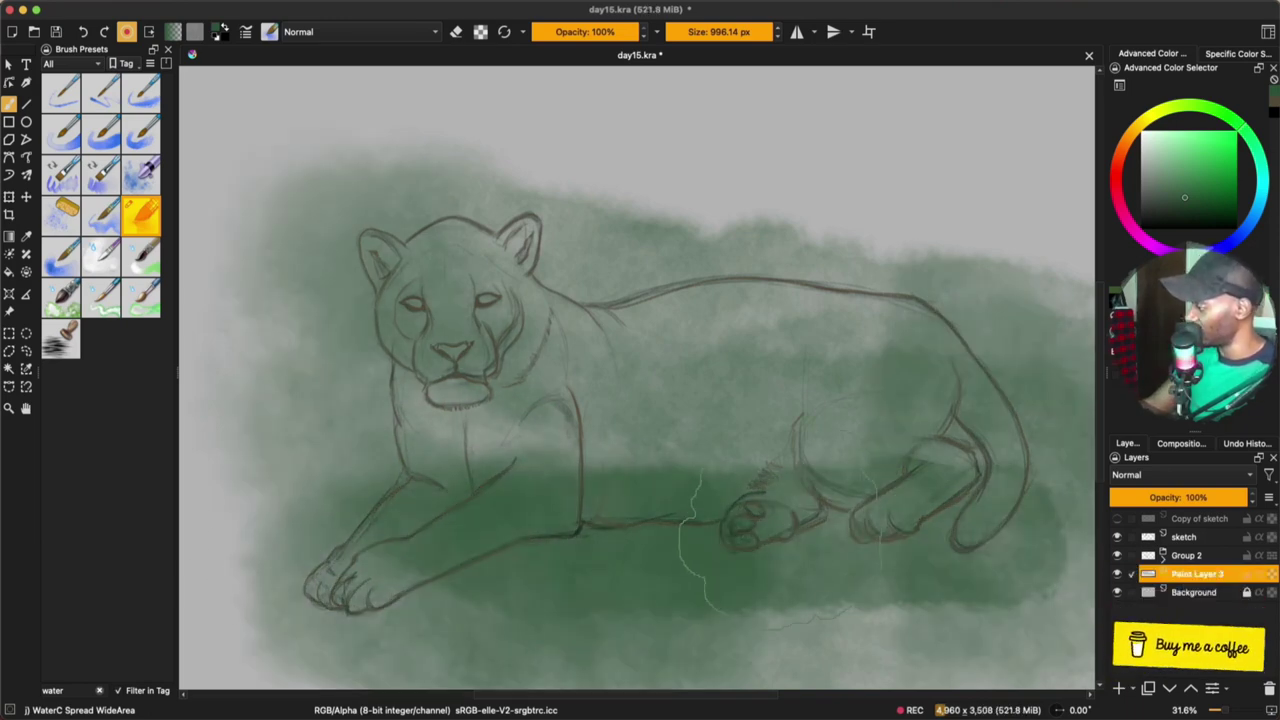
{"action": "mouse_move", "coordinate": [550, 243]}
{"action": "left_mouse_down"}
{"action": "mouse_move", "coordinate": [800, 203]}
{"action": "mouse_move", "coordinate": [938, 275]}
{"action": "left_mouse_up"}
Choose a light tan, reduce the brush to about 338 px, and fill the whole cat on a new paint layer above the green wash
{"action": "left_click", "coordinate": [1135, 128]}
{"action": "mouse_move", "coordinate": [1188, 190]}
{"action": "left_mouse_down"}
{"action": "mouse_move", "coordinate": [1193, 155]}
{"action": "mouse_move", "coordinate": [1198, 164]}
{"action": "mouse_move", "coordinate": [1168, 171]}
{"action": "mouse_move", "coordinate": [1177, 155]}
{"action": "left_mouse_up"}
{"action": "left_click_drag", "start_coordinate": [704, 410], "coordinate": [660, 411], "text": "shift"}
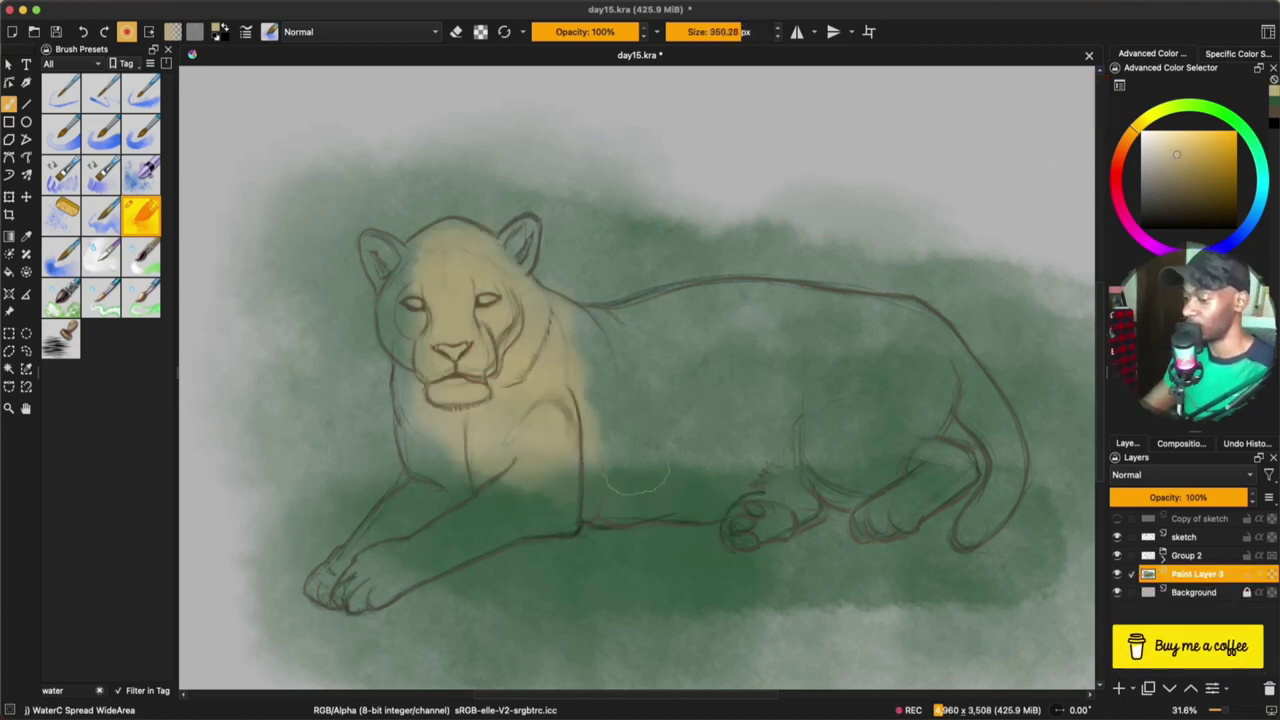
{"action": "key", "text": "ctrl+z"}
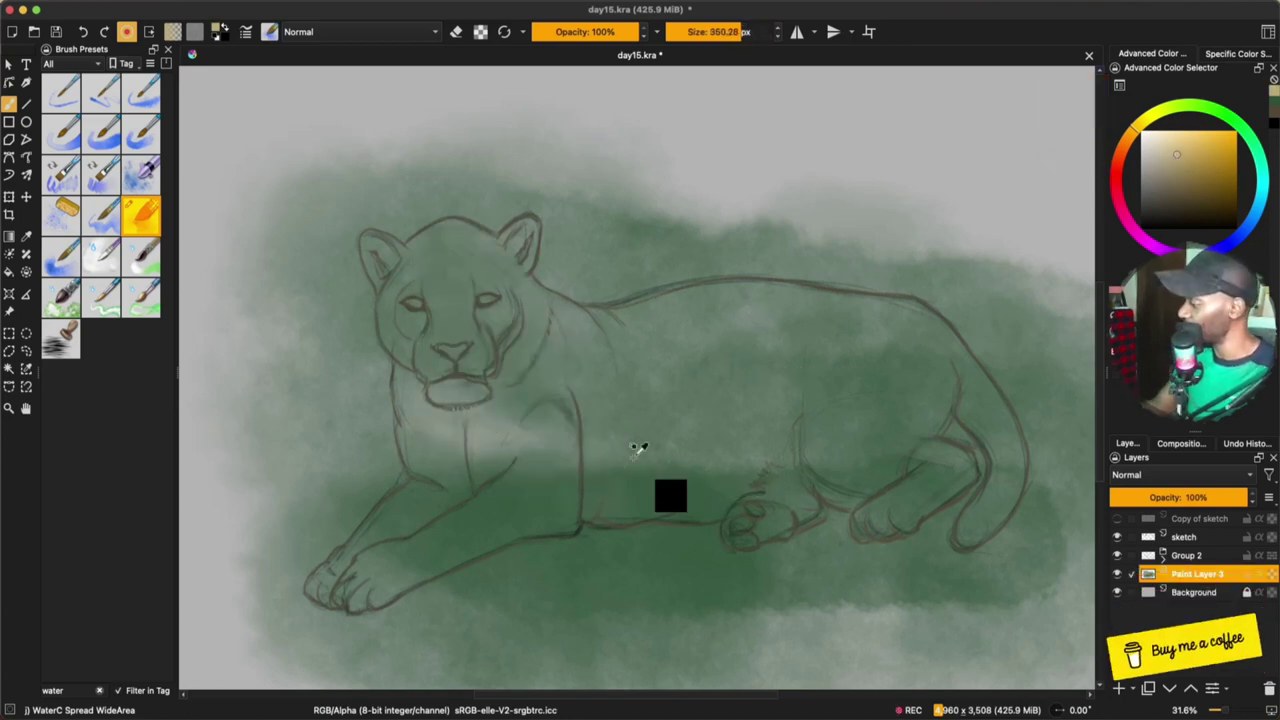
{"action": "key", "text": "Insert"}
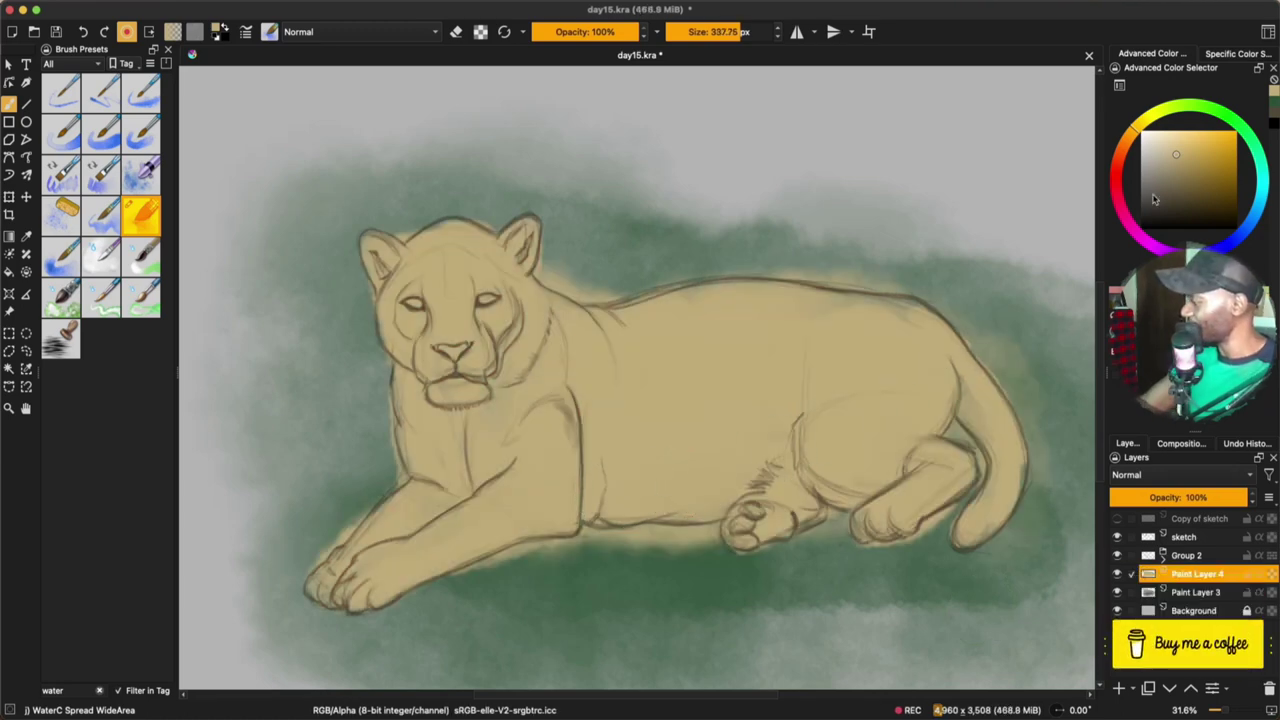
Choose a pale cream and lighten the chest on a new layer above the tan base, using a brush of about 226 px
{"action": "left_click_drag", "start_coordinate": [1177, 152], "coordinate": [1163, 149]}
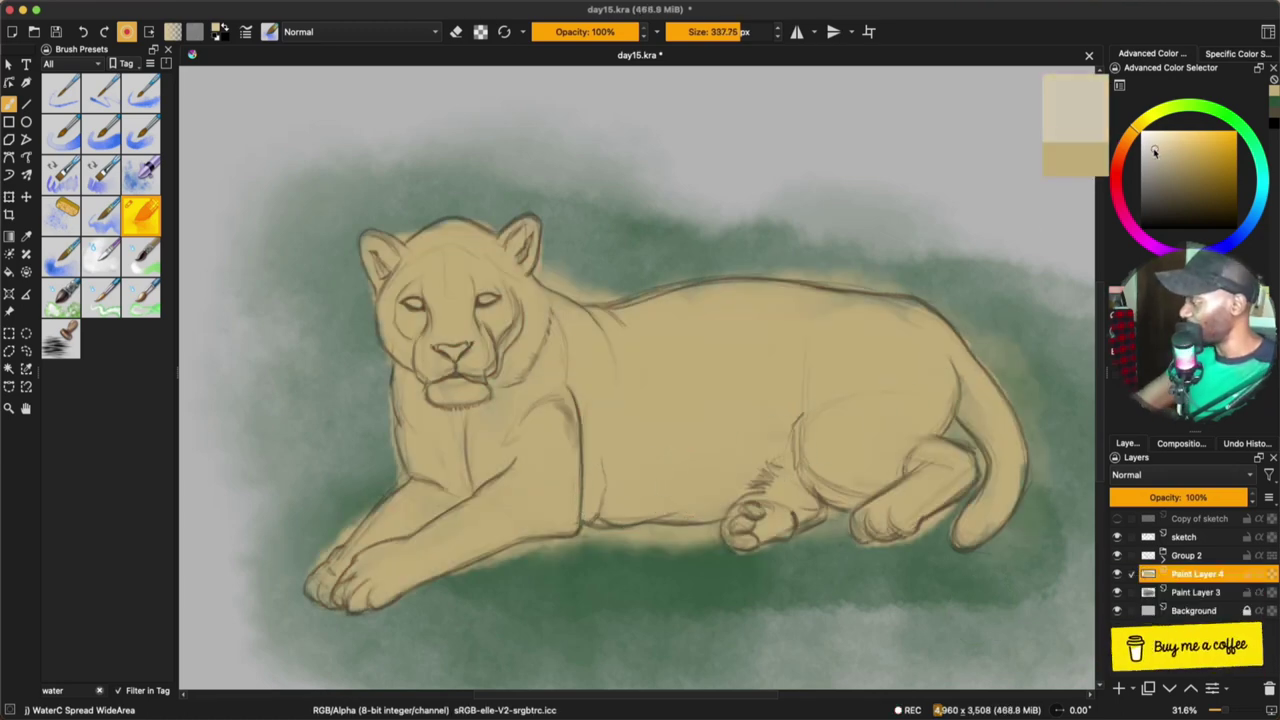
{"action": "key", "text": "bracketleft"}
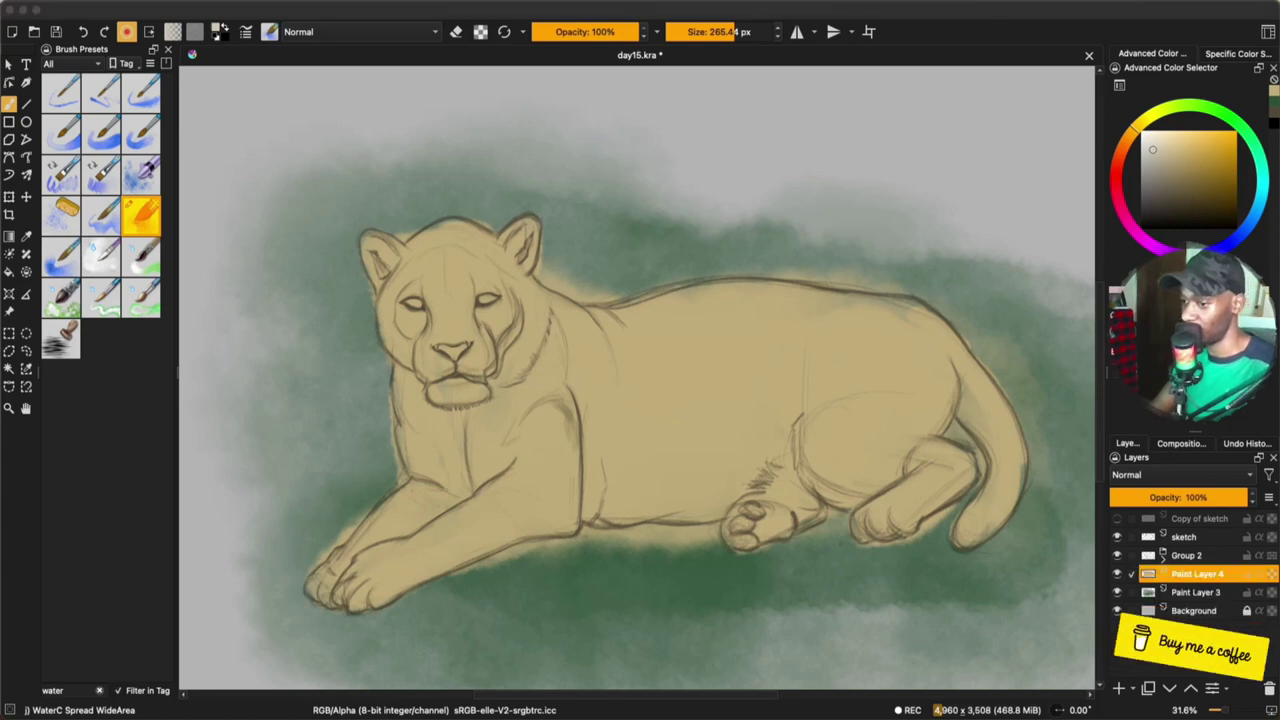
{"action": "left_click_drag", "start_coordinate": [432, 398], "coordinate": [435, 468]}
{"action": "key", "text": "ctrl+z"}
{"action": "key", "text": "Insert"}
{"action": "key", "text": "bracketleft"}
{"action": "mouse_move", "coordinate": [407, 413]}
{"action": "left_mouse_down"}
{"action": "mouse_move", "coordinate": [481, 441]}
{"action": "mouse_move", "coordinate": [500, 405]}
{"action": "left_mouse_up"}
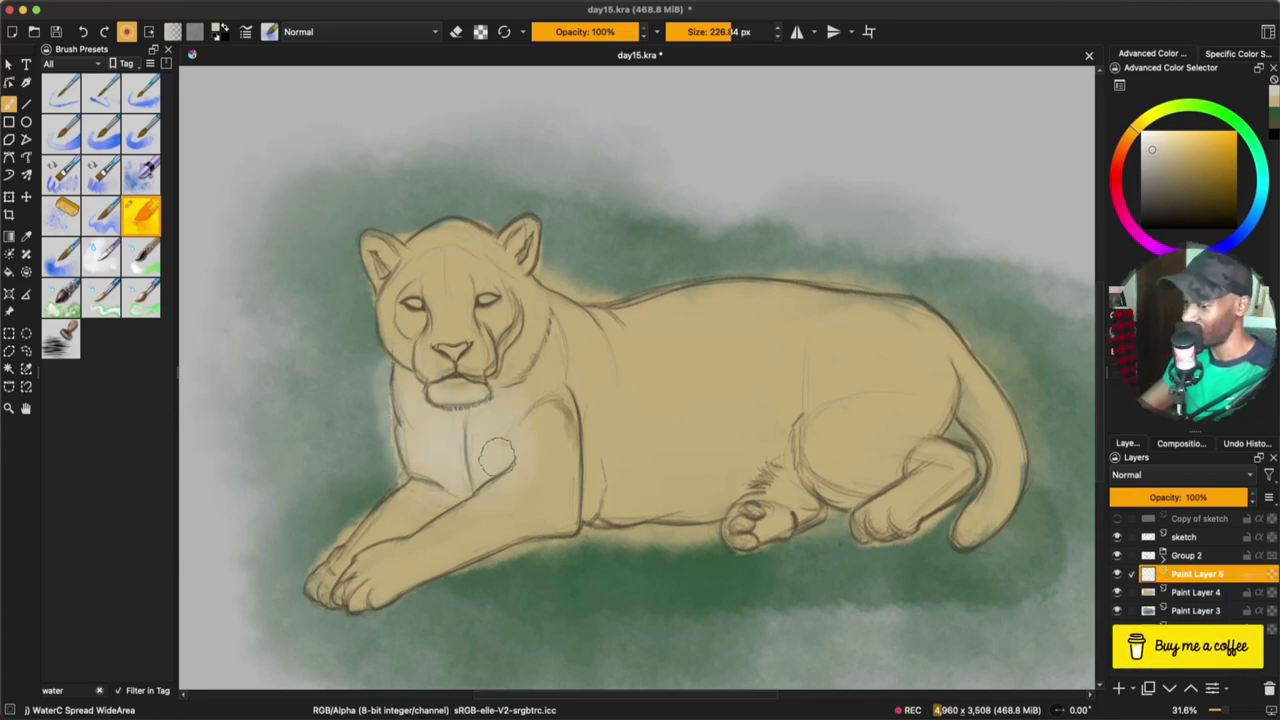
{"action": "left_click_drag", "start_coordinate": [475, 468], "coordinate": [428, 506]}
Paint pale cream areas along the belly, the front of the thigh and the hind leg, and try one on the cheek
{"action": "left_click_drag", "start_coordinate": [590, 497], "coordinate": [765, 488]}
{"action": "mouse_move", "coordinate": [818, 405]}
{"action": "left_mouse_down"}
{"action": "mouse_move", "coordinate": [795, 437]}
{"action": "mouse_move", "coordinate": [805, 468]}
{"action": "left_mouse_up"}
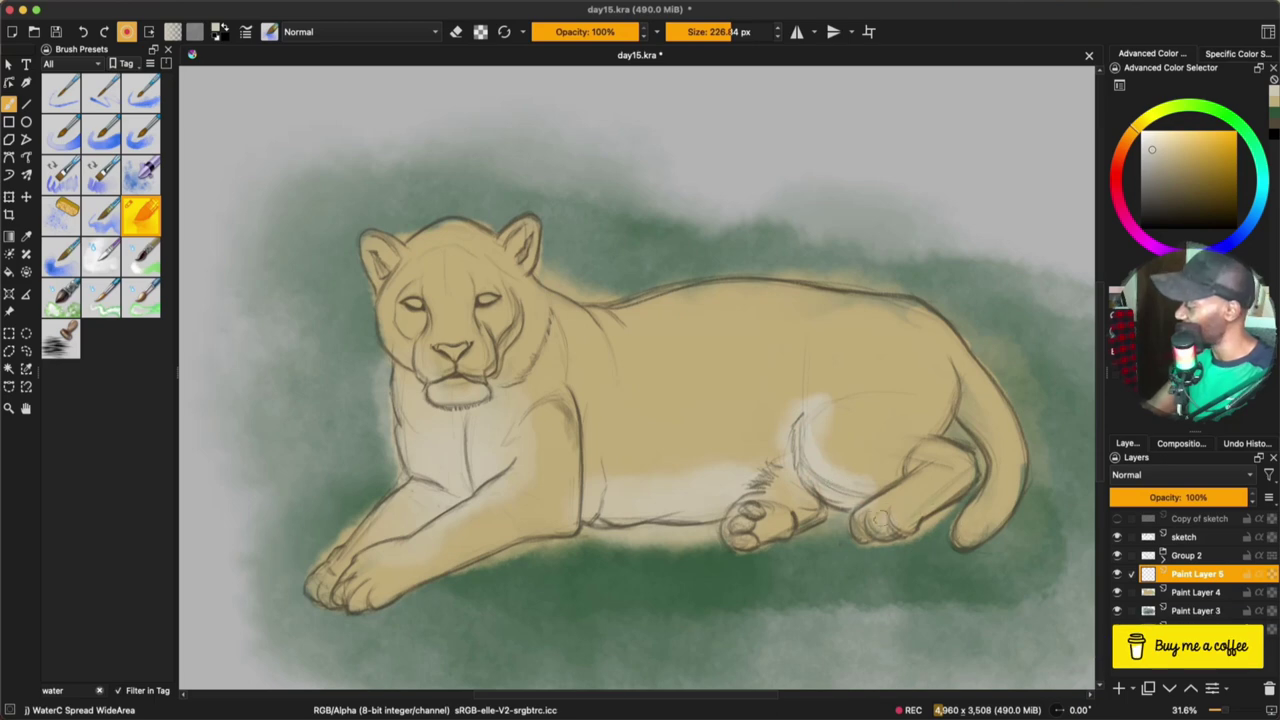
{"action": "left_click_drag", "start_coordinate": [883, 524], "coordinate": [963, 467]}
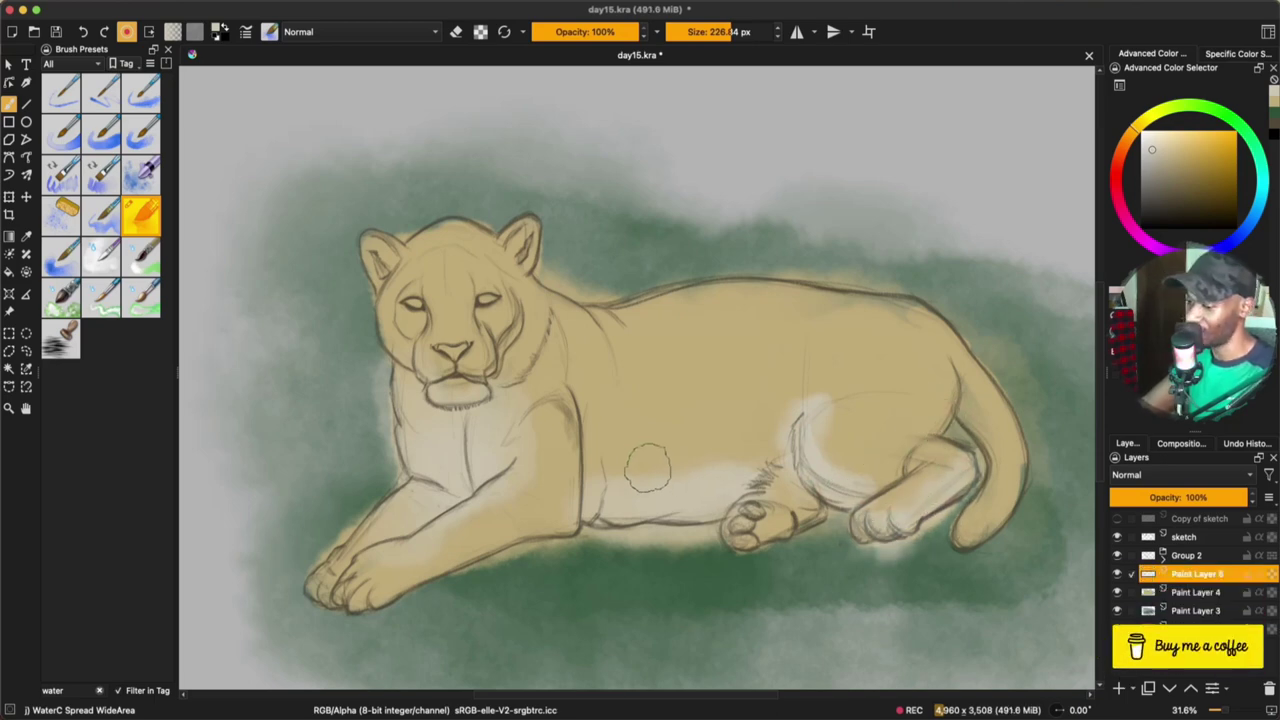
{"action": "mouse_move", "coordinate": [612, 468]}
{"action": "left_mouse_down"}
{"action": "mouse_move", "coordinate": [740, 471]}
{"action": "mouse_move", "coordinate": [743, 460]}
{"action": "left_mouse_up"}
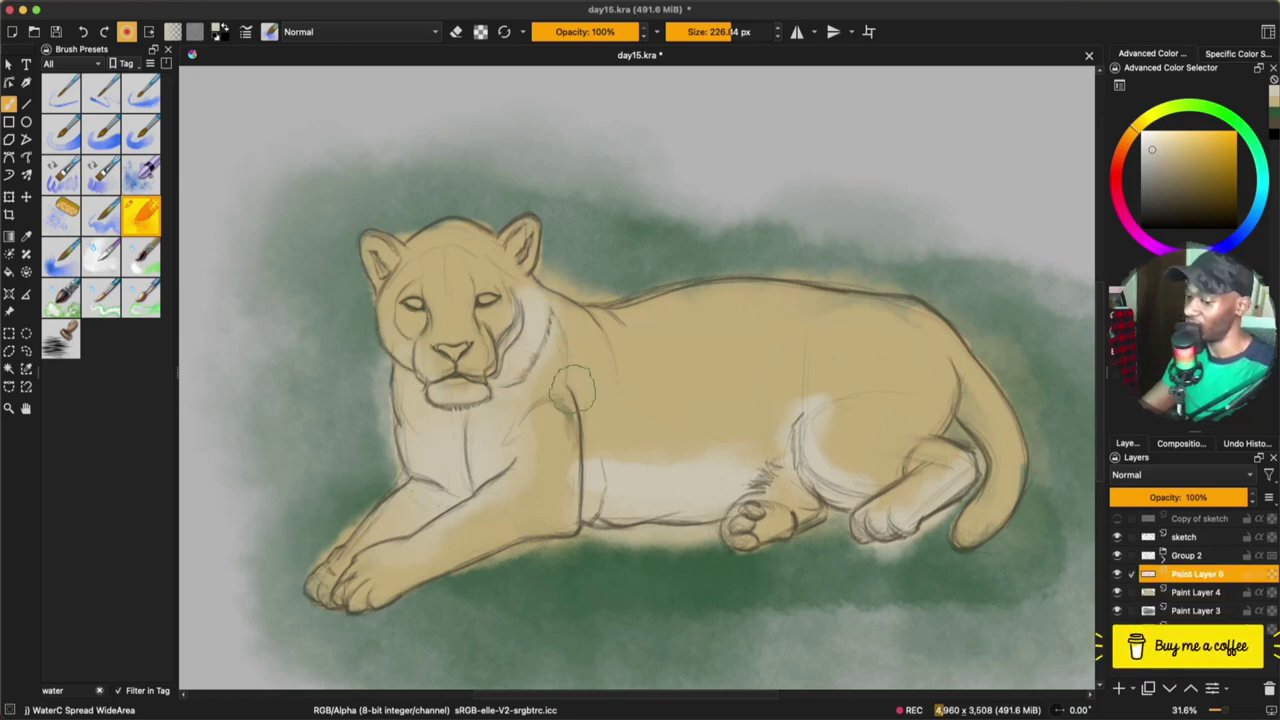
{"action": "left_click_drag", "start_coordinate": [545, 300], "coordinate": [510, 385]}
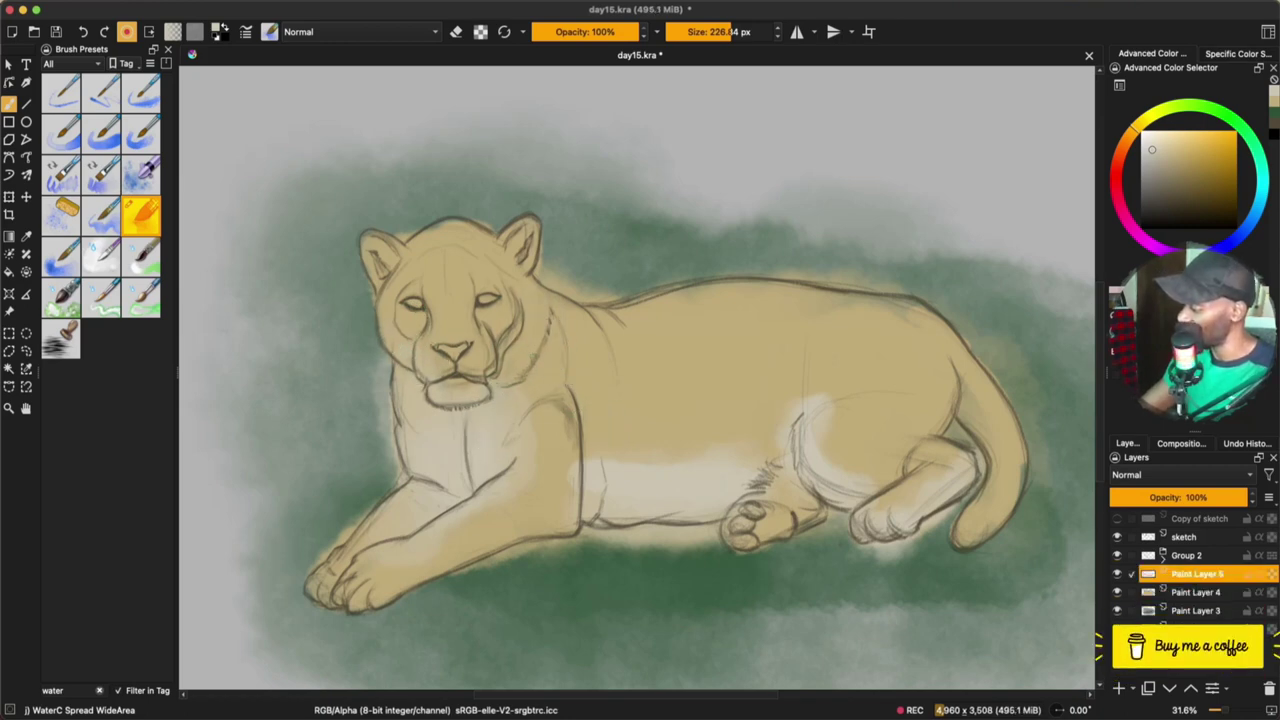
Lighten the muzzle, chest and forelegs with cream, and soften the cream edges on the belly and thigh by erasing with the same brush
{"action": "left_click_drag", "start_coordinate": [493, 459], "coordinate": [466, 414]}
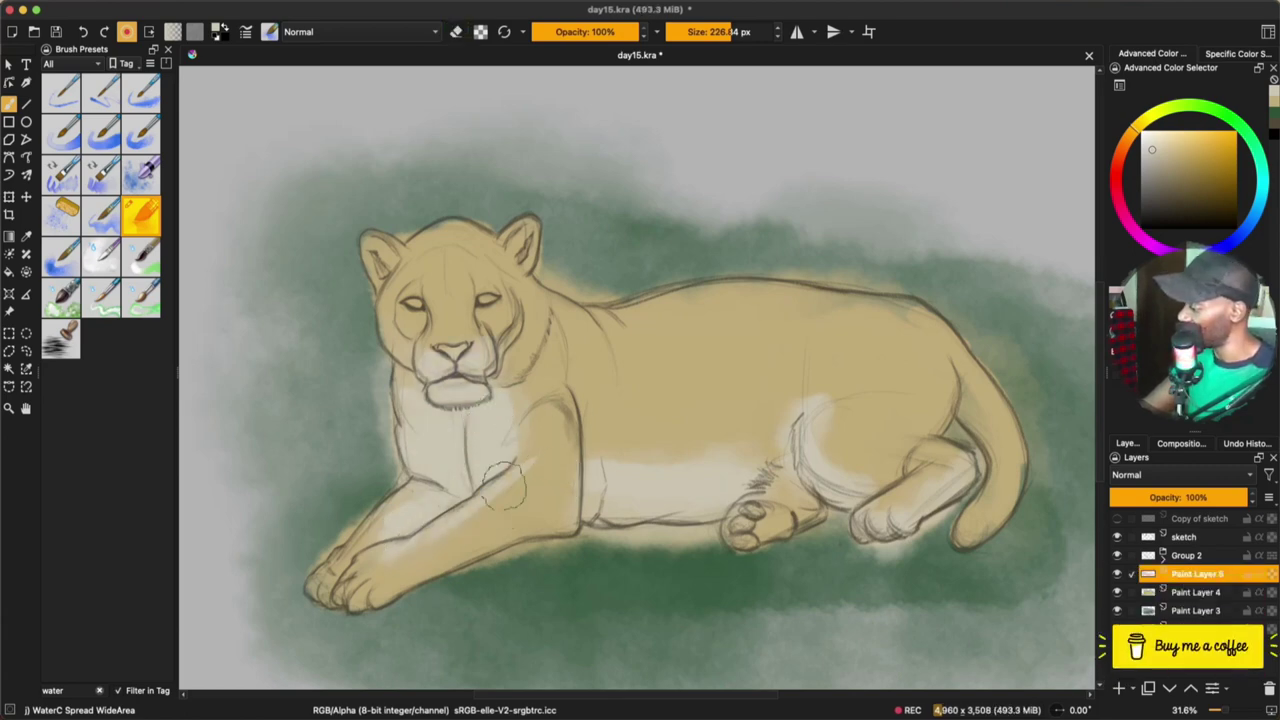
{"action": "mouse_move", "coordinate": [448, 529]}
{"action": "left_mouse_down"}
{"action": "mouse_move", "coordinate": [514, 487]}
{"action": "mouse_move", "coordinate": [497, 492]}
{"action": "mouse_move", "coordinate": [520, 460]}
{"action": "left_mouse_up"}
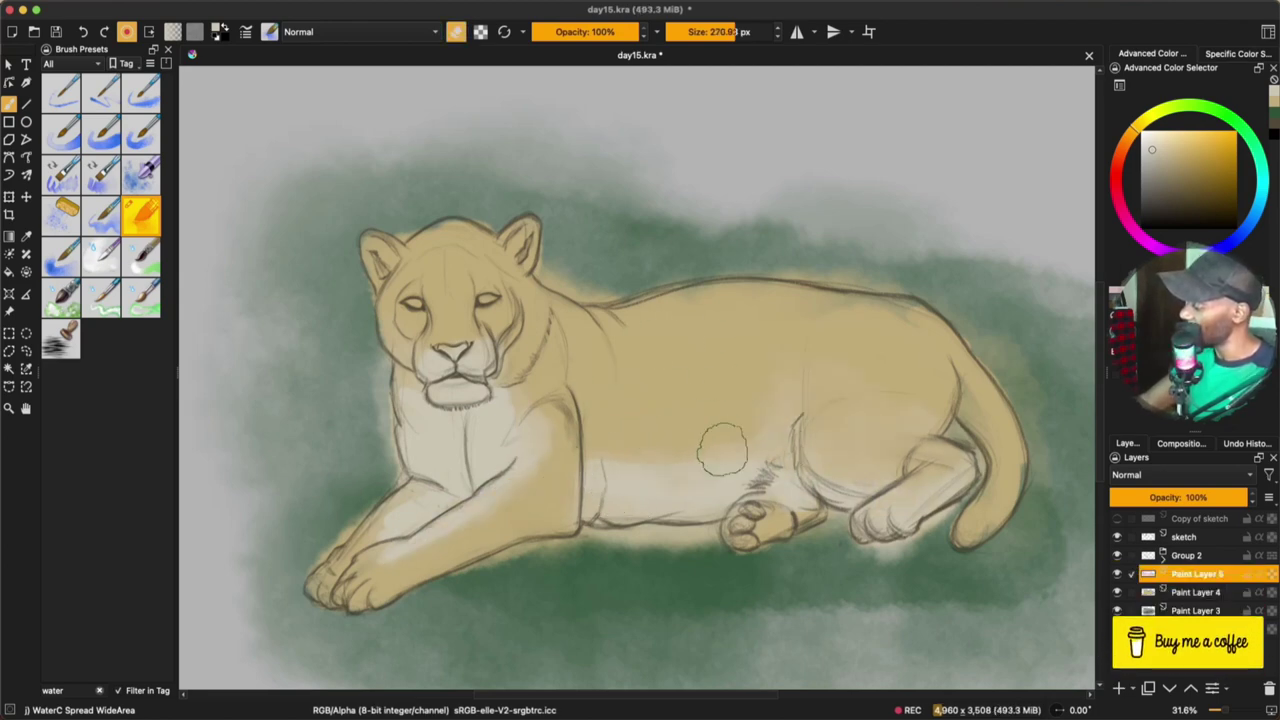
{"action": "key", "text": "e"}
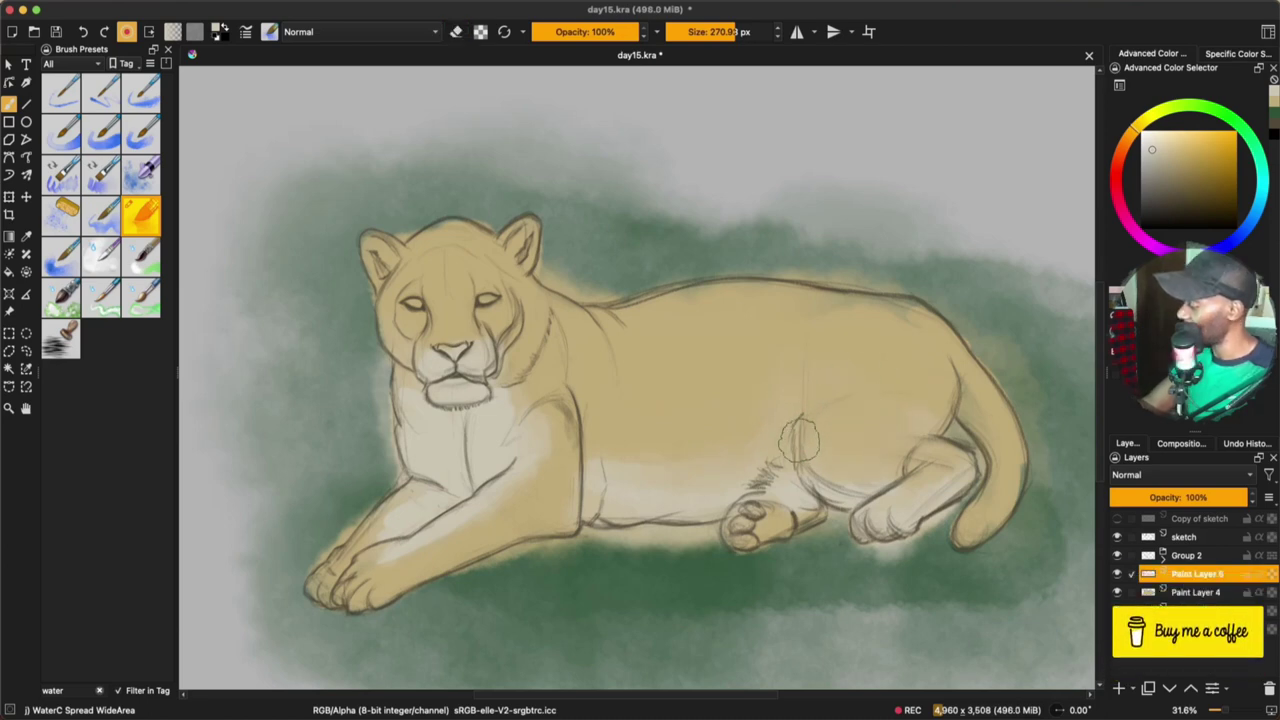
Add a paint layer above the cream highlights and choose a dark brown for shading
{"action": "left_click", "coordinate": [1191, 150]}
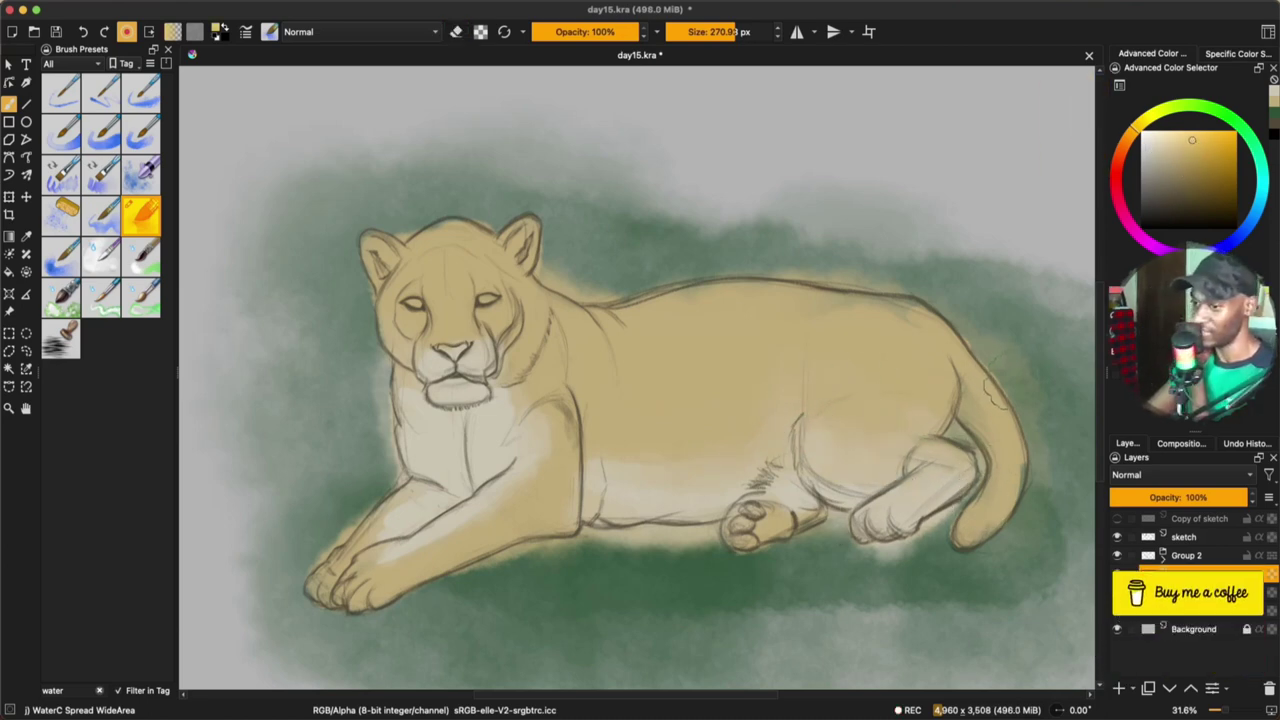
{"action": "left_click", "coordinate": [708, 369], "text": "ctrl"}
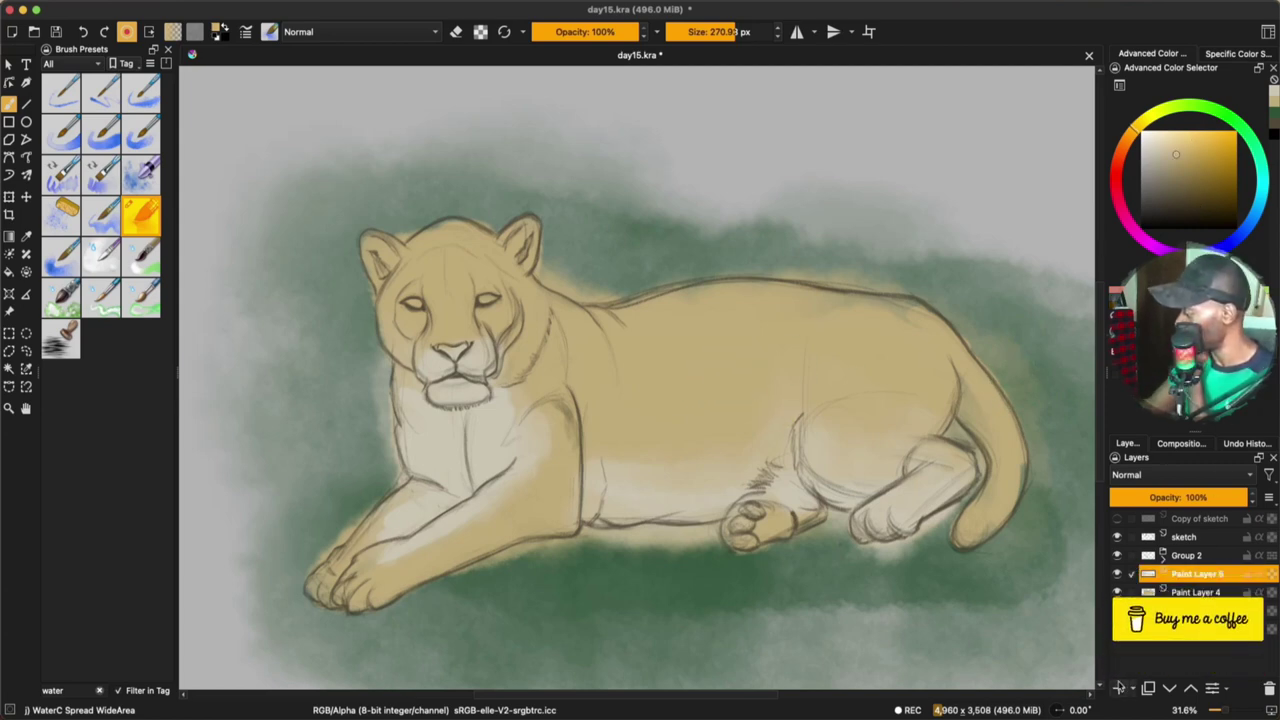
{"action": "left_click", "coordinate": [1191, 184]}
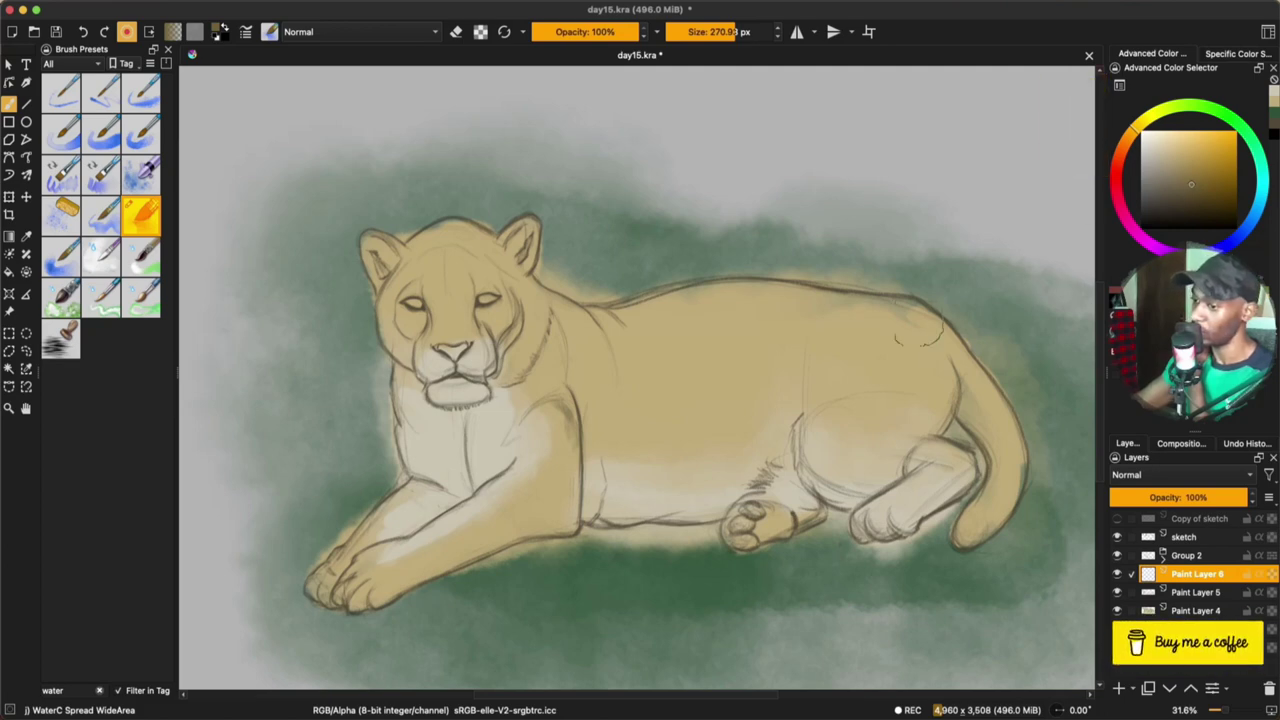
Test WaterC Spread and Spread-Pattern shading on the upper foreleg, undo the strokes, keep Spread-Pattern and choose a less saturated brown
{"action": "left_click", "coordinate": [101, 215]}
{"action": "mouse_move", "coordinate": [571, 460]}
{"action": "left_mouse_down"}
{"action": "mouse_move", "coordinate": [571, 502]}
{"action": "mouse_move", "coordinate": [571, 448]}
{"action": "left_mouse_up"}
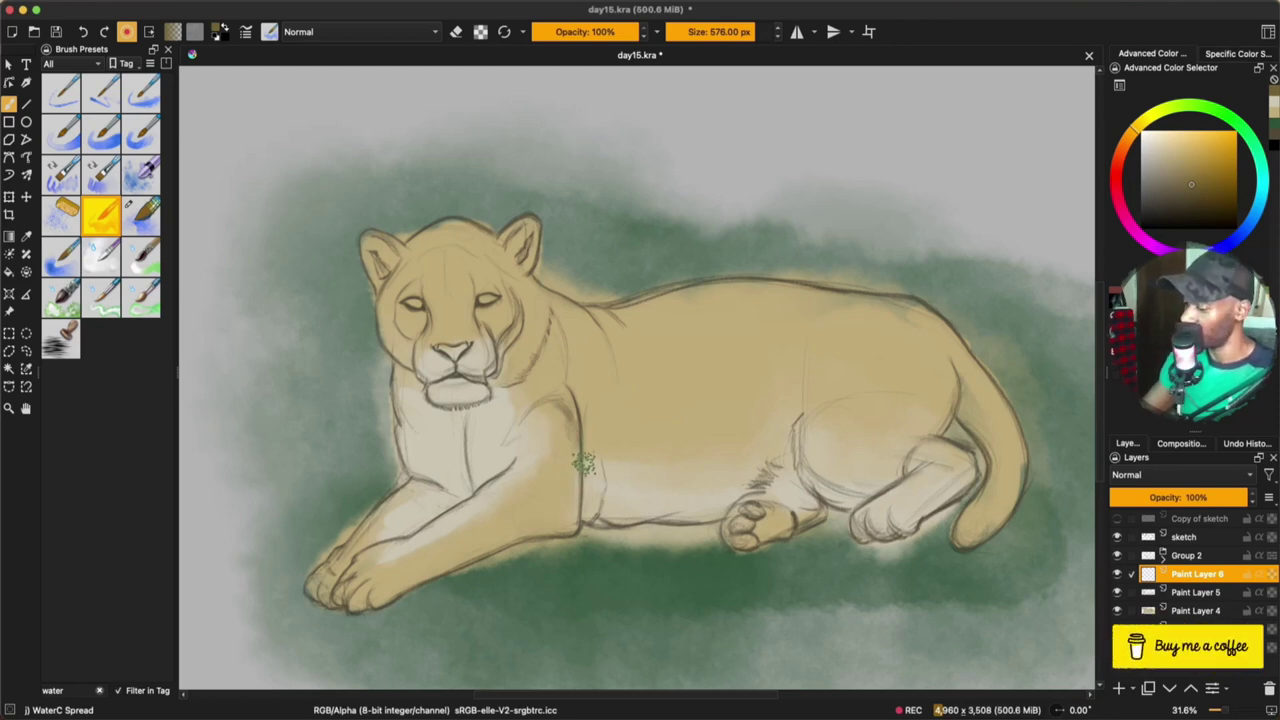
{"action": "left_click_drag", "start_coordinate": [578, 405], "coordinate": [575, 522]}
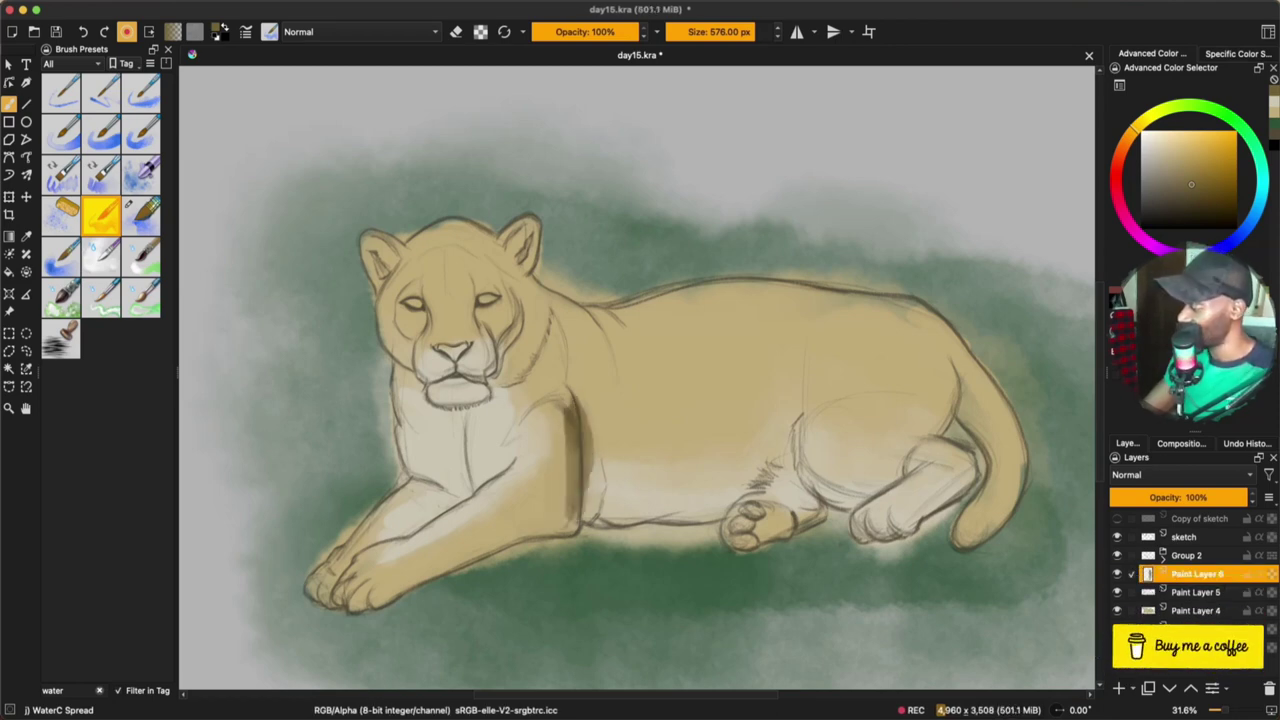
{"action": "key", "text": "ctrl+z"}
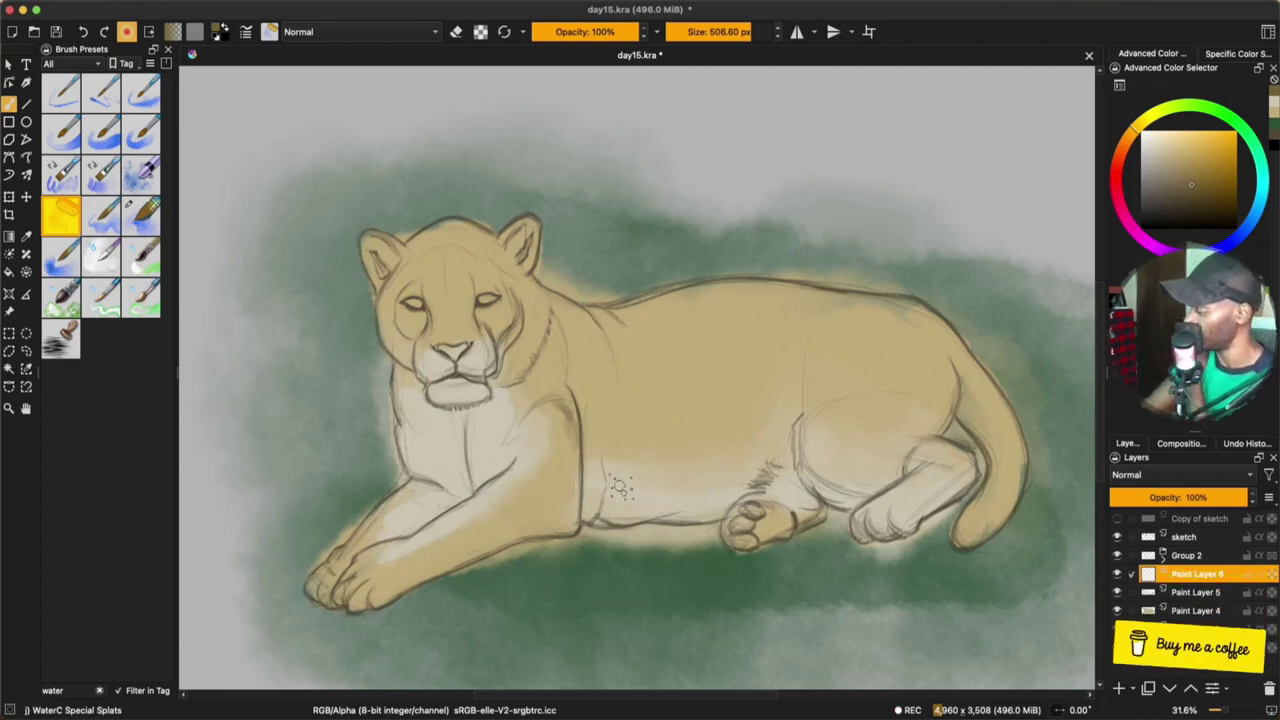
{"action": "left_click", "coordinate": [66, 268]}
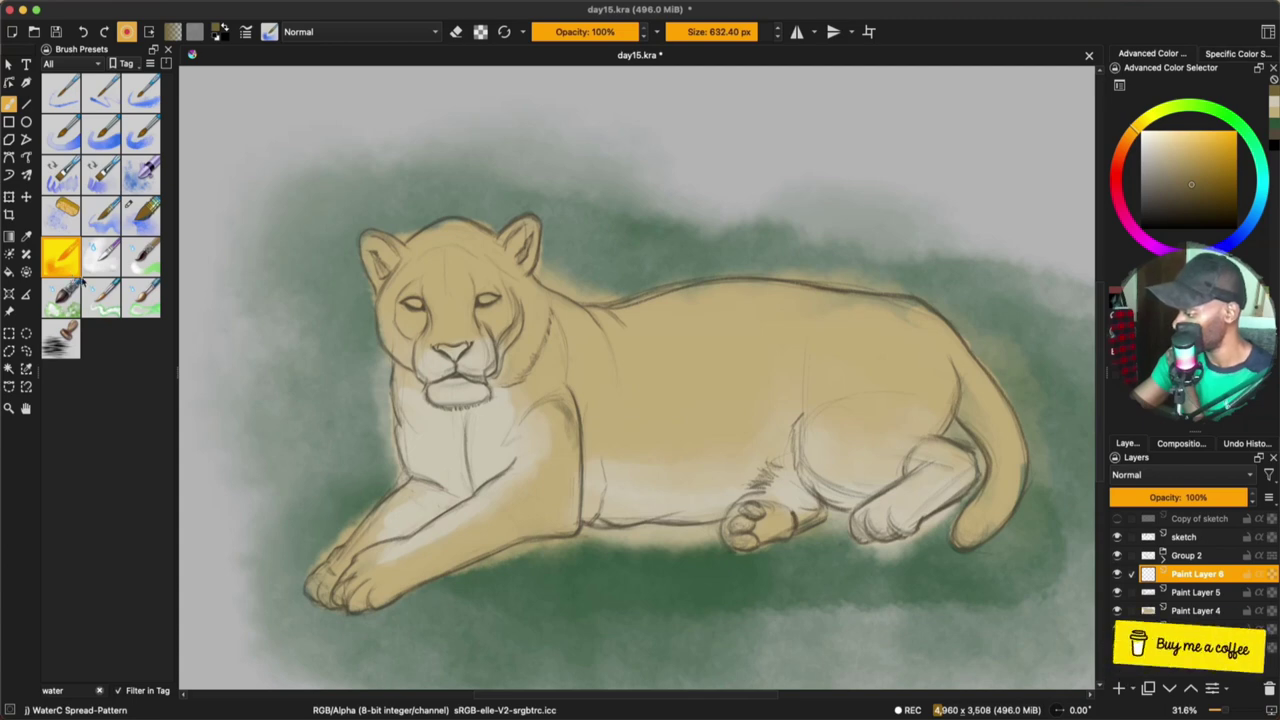
{"action": "left_click_drag", "start_coordinate": [567, 431], "coordinate": [558, 515]}
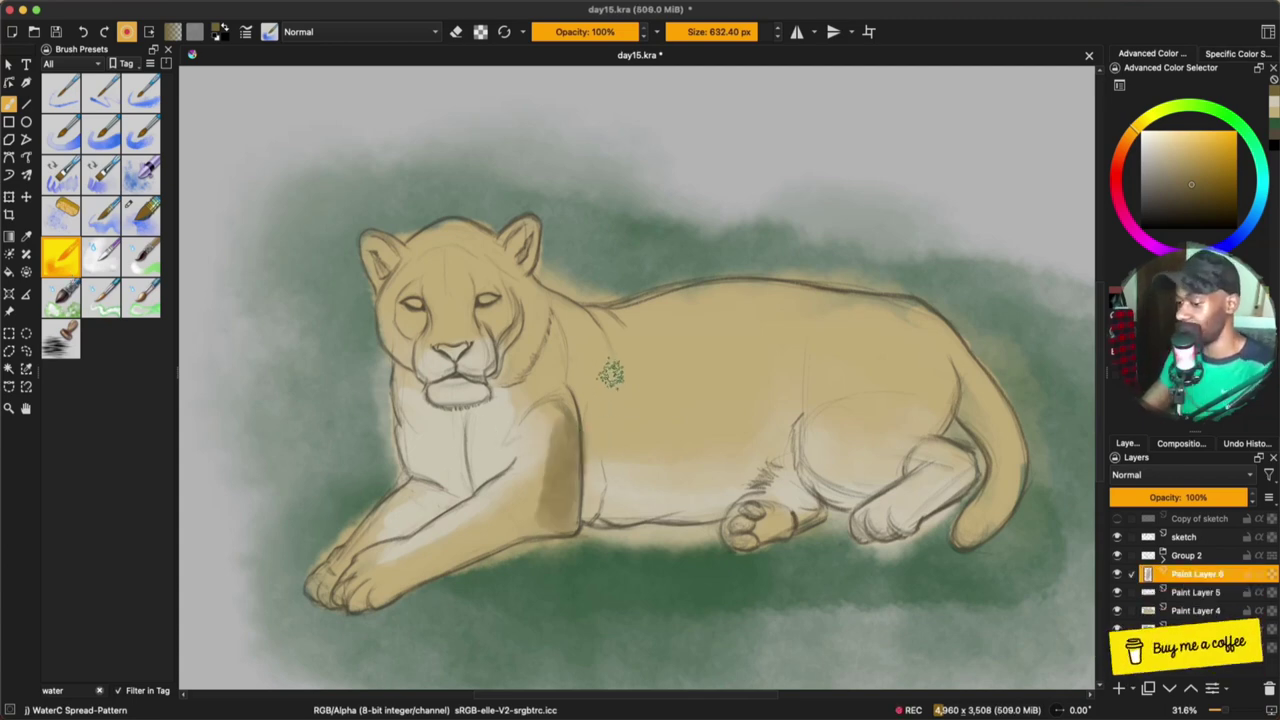
{"action": "key", "text": "ctrl+z"}
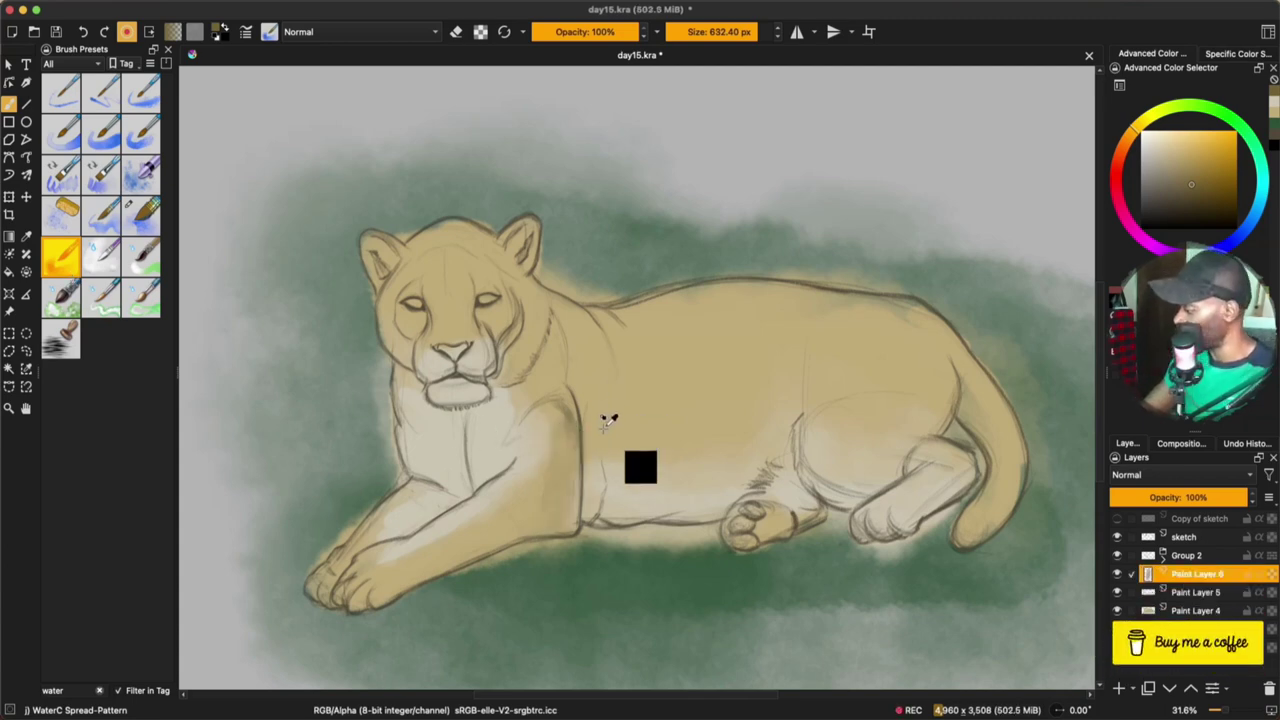
{"action": "left_click", "coordinate": [1175, 184]}
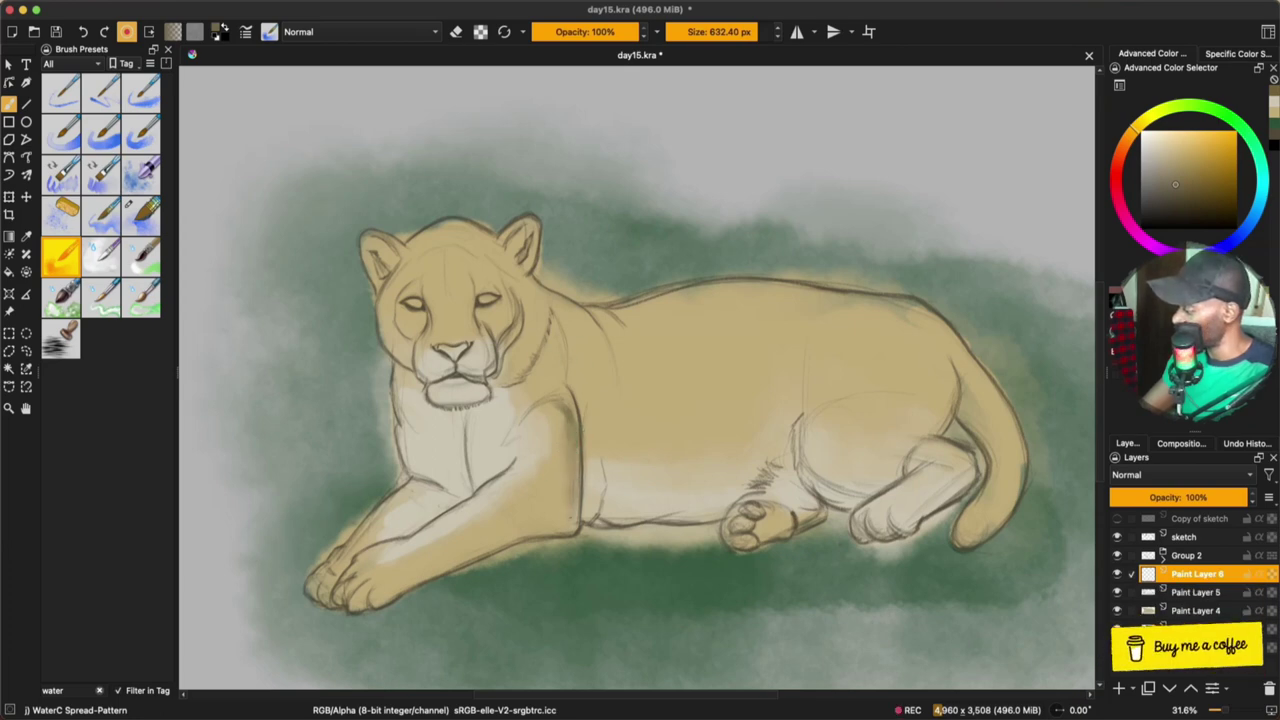
Shade the flank, belly and legs with soft brown, and tint the nose salmon pink using WaterC Spread
{"action": "mouse_move", "coordinate": [575, 514]}
{"action": "left_mouse_down"}
{"action": "mouse_move", "coordinate": [562, 326]}
{"action": "mouse_move", "coordinate": [589, 474]}
{"action": "mouse_move", "coordinate": [574, 506]}
{"action": "left_mouse_up"}
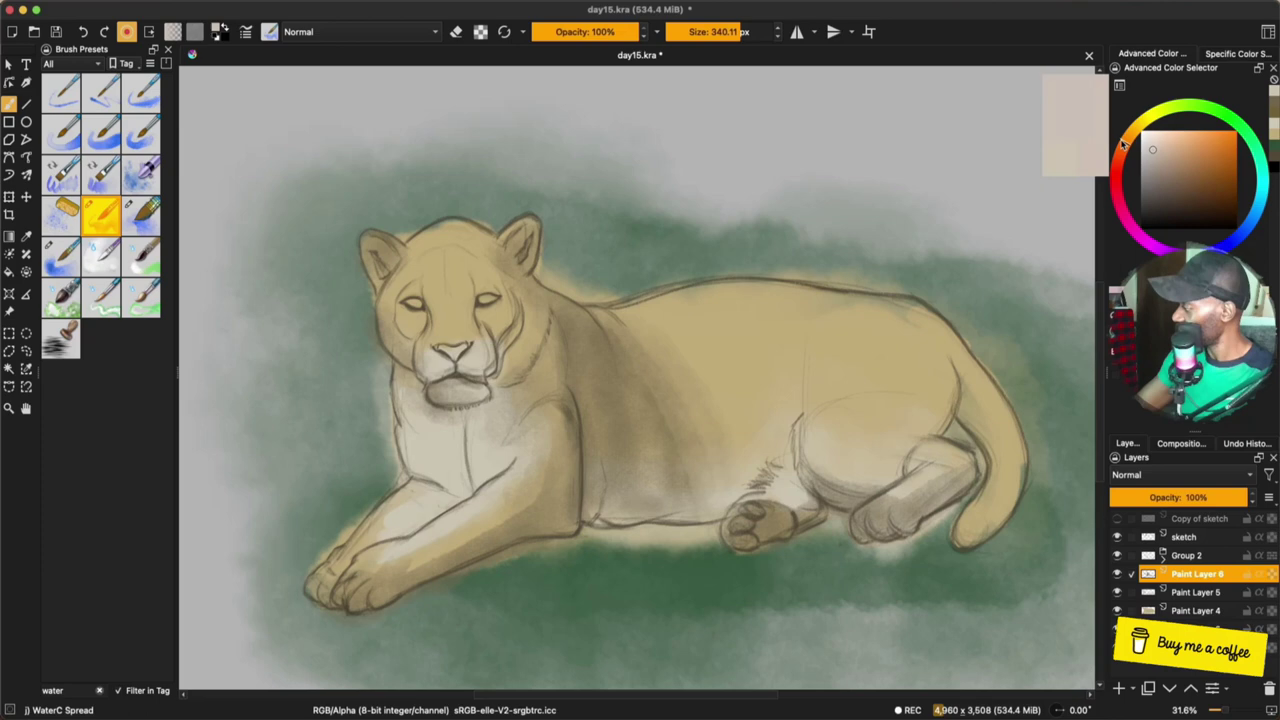
{"action": "left_click", "coordinate": [1180, 146]}
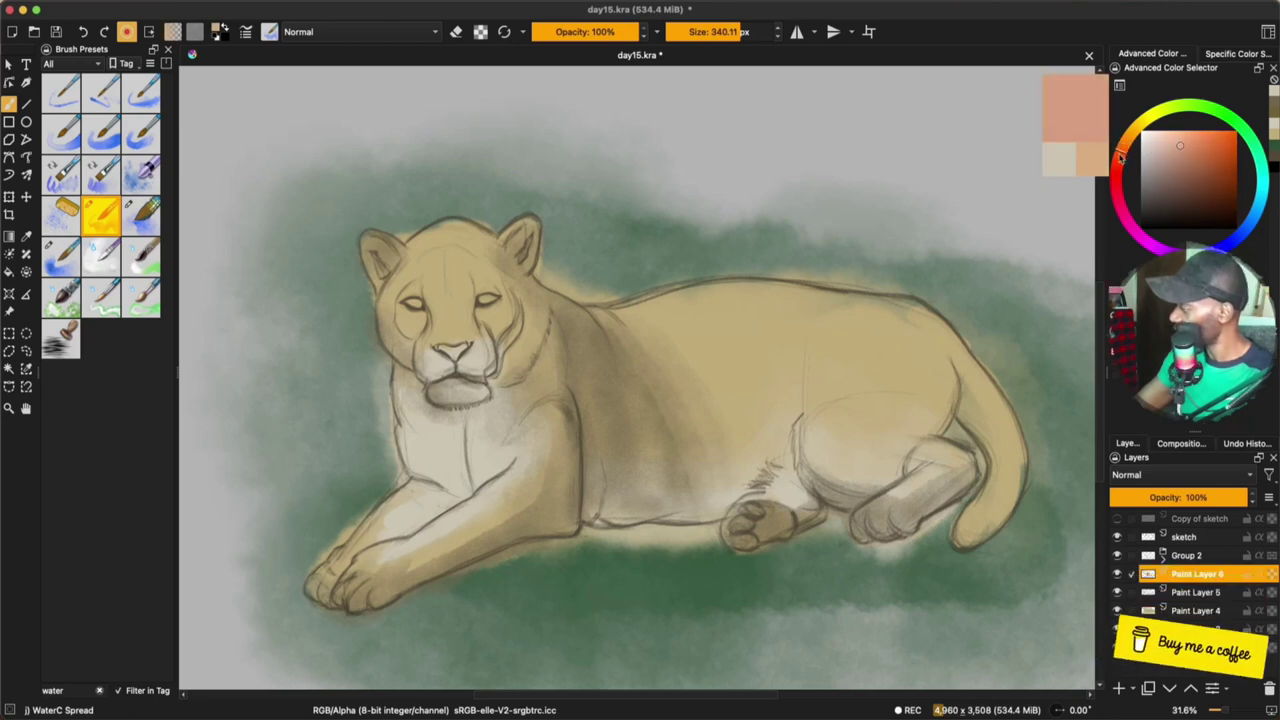
{"action": "left_click_drag", "start_coordinate": [444, 350], "coordinate": [450, 353]}
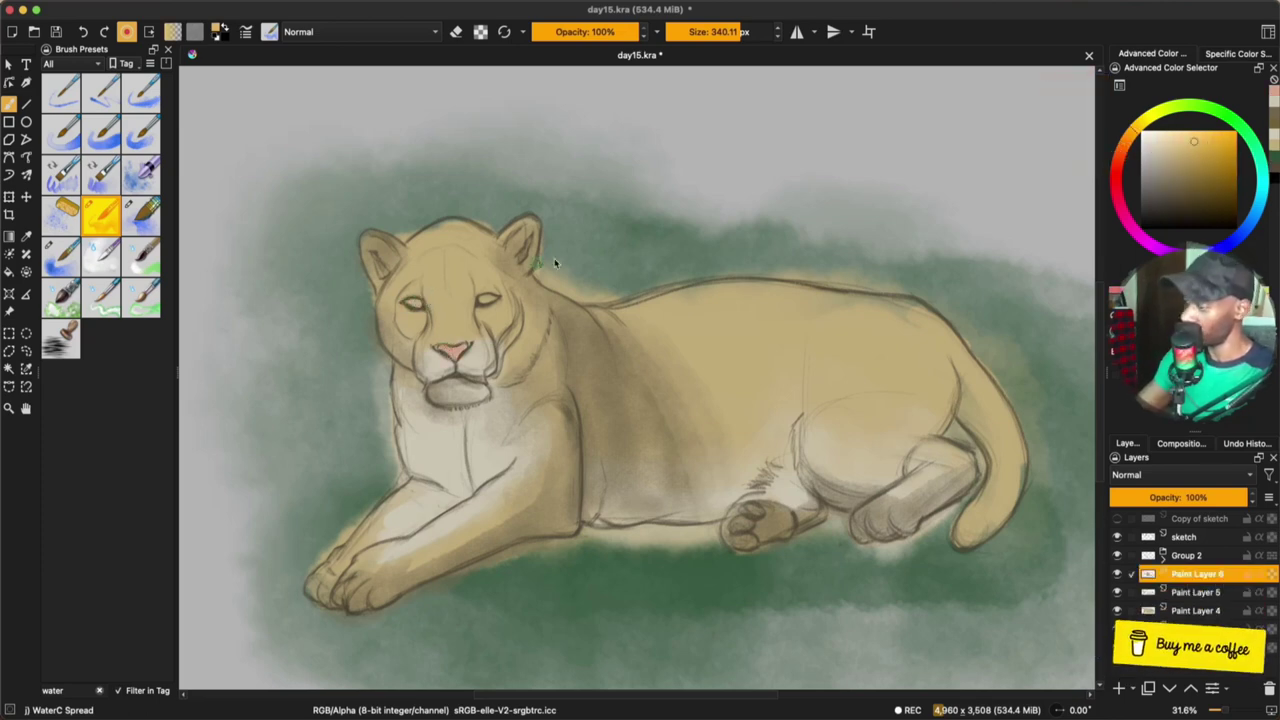
Choose a saturated golden yellow, add a paint layer above the brown shading and select the WaterC Spread brush
{"action": "left_click", "coordinate": [1221, 162]}
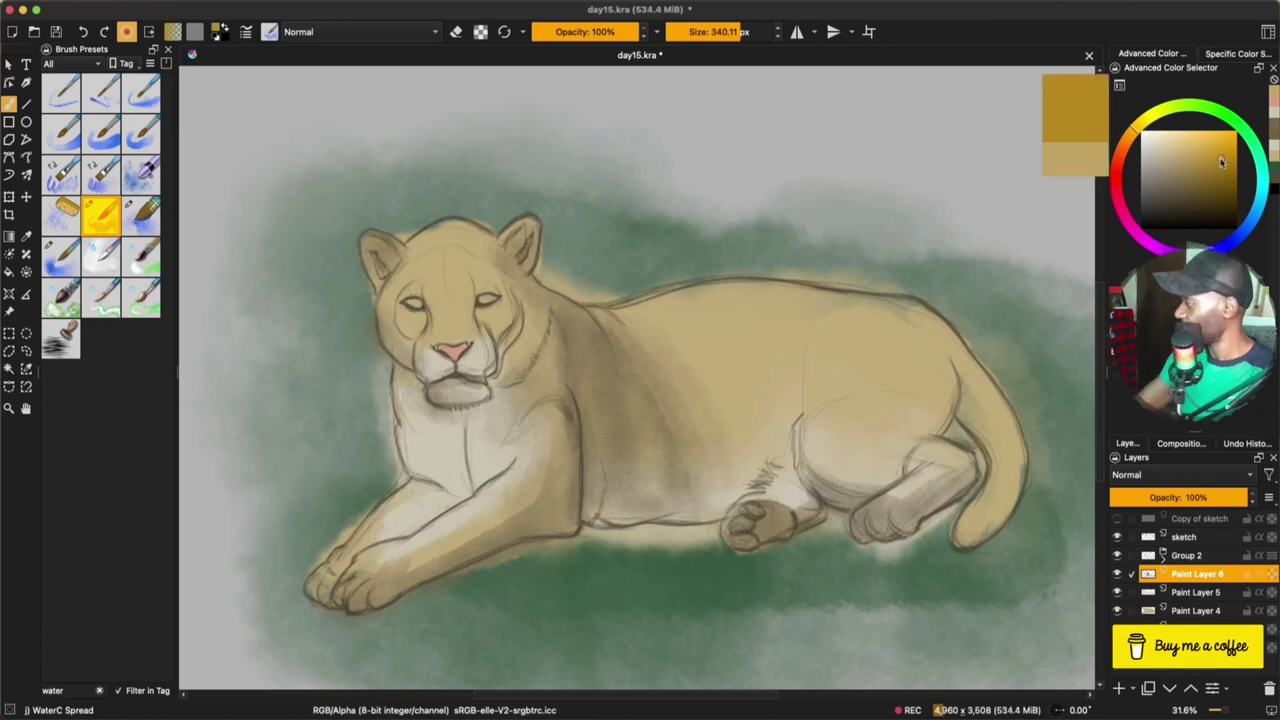
{"action": "mouse_move", "coordinate": [1221, 162]}
{"action": "left_mouse_down"}
{"action": "mouse_move", "coordinate": [1175, 155]}
{"action": "mouse_move", "coordinate": [1198, 145]}
{"action": "left_mouse_up"}
{"action": "key", "text": "Insert"}
{"action": "left_click", "coordinate": [60, 258]}
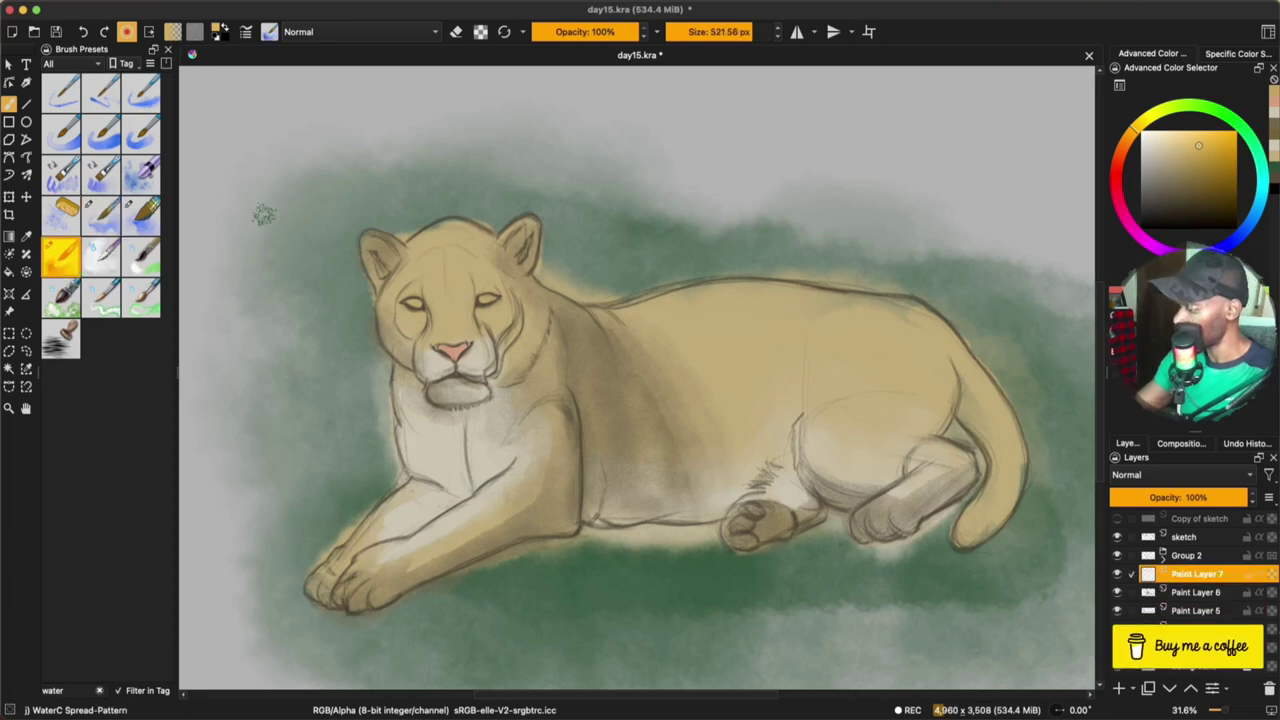
{"action": "left_click", "coordinate": [141, 214]}
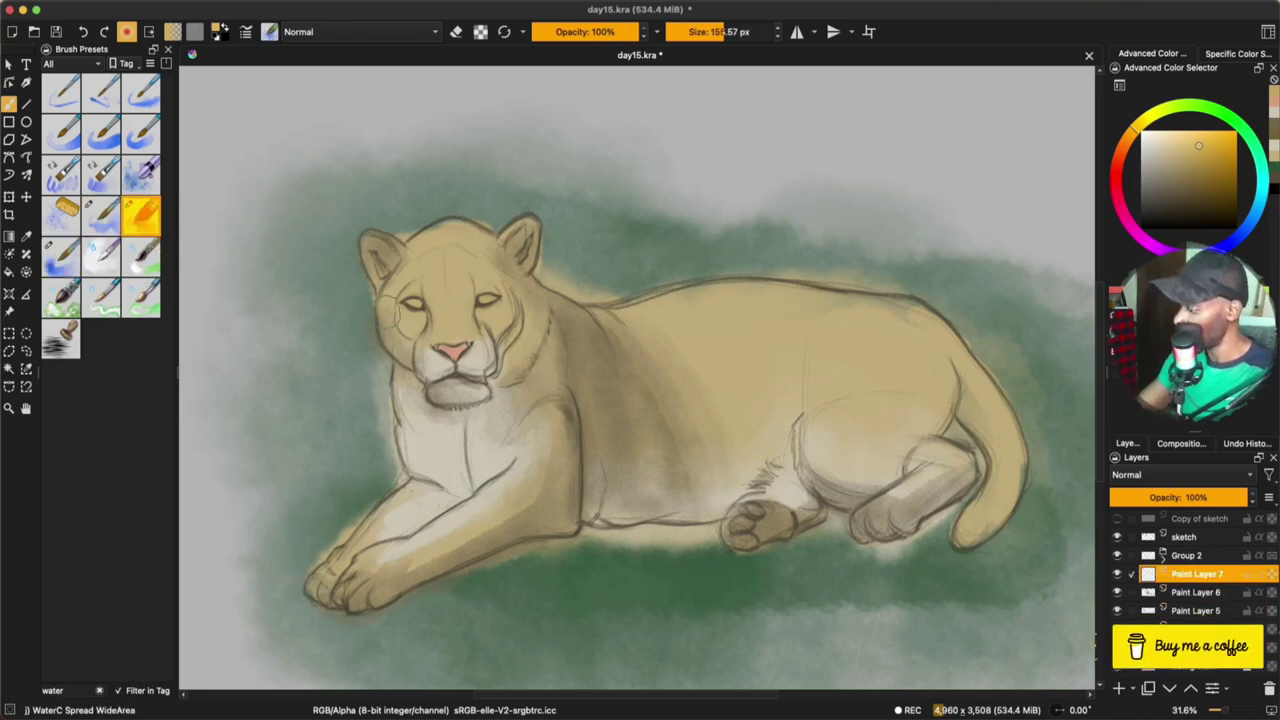
{"action": "left_click", "coordinate": [101, 214]}
{"action": "left_click_drag", "start_coordinate": [570, 380], "coordinate": [655, 376]}
{"action": "left_click_drag", "start_coordinate": [444, 306], "coordinate": [451, 301]}
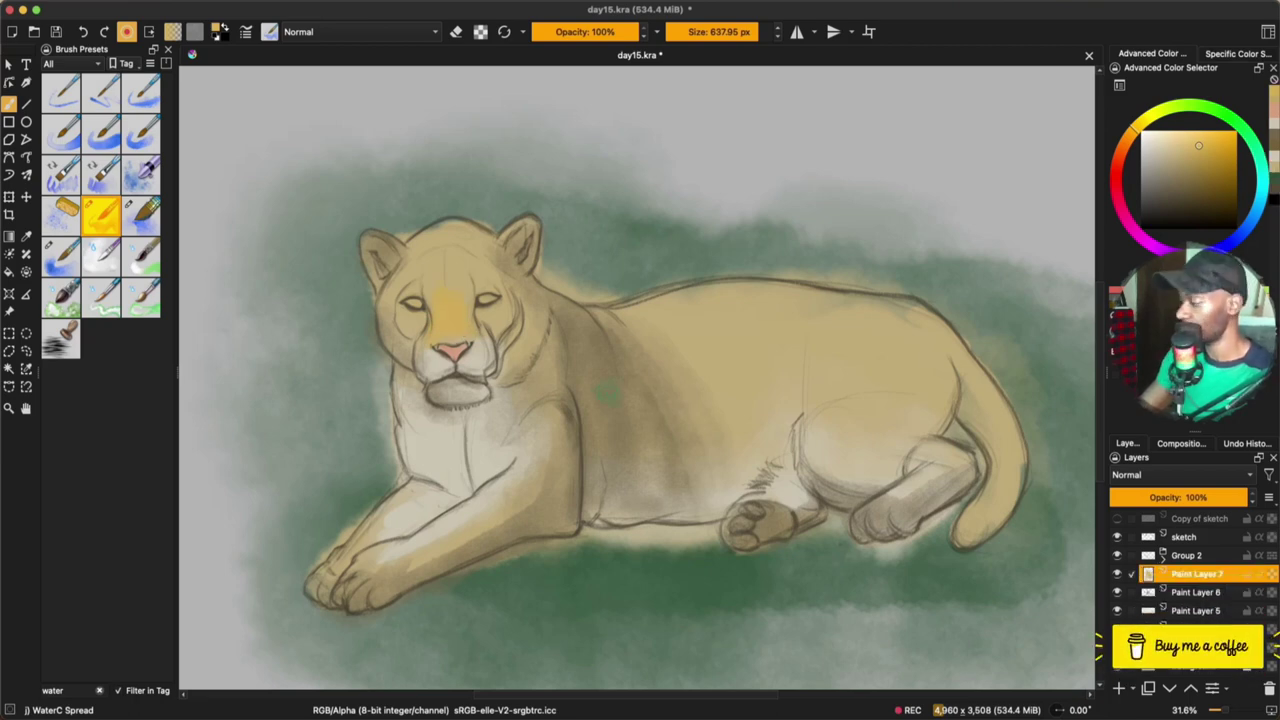
{"action": "key", "text": "ctrl+z"}
Choose a darker ochre, paint the bridge of the nose and try a patch on the flank behind the foreleg
{"action": "left_click", "coordinate": [1201, 163]}
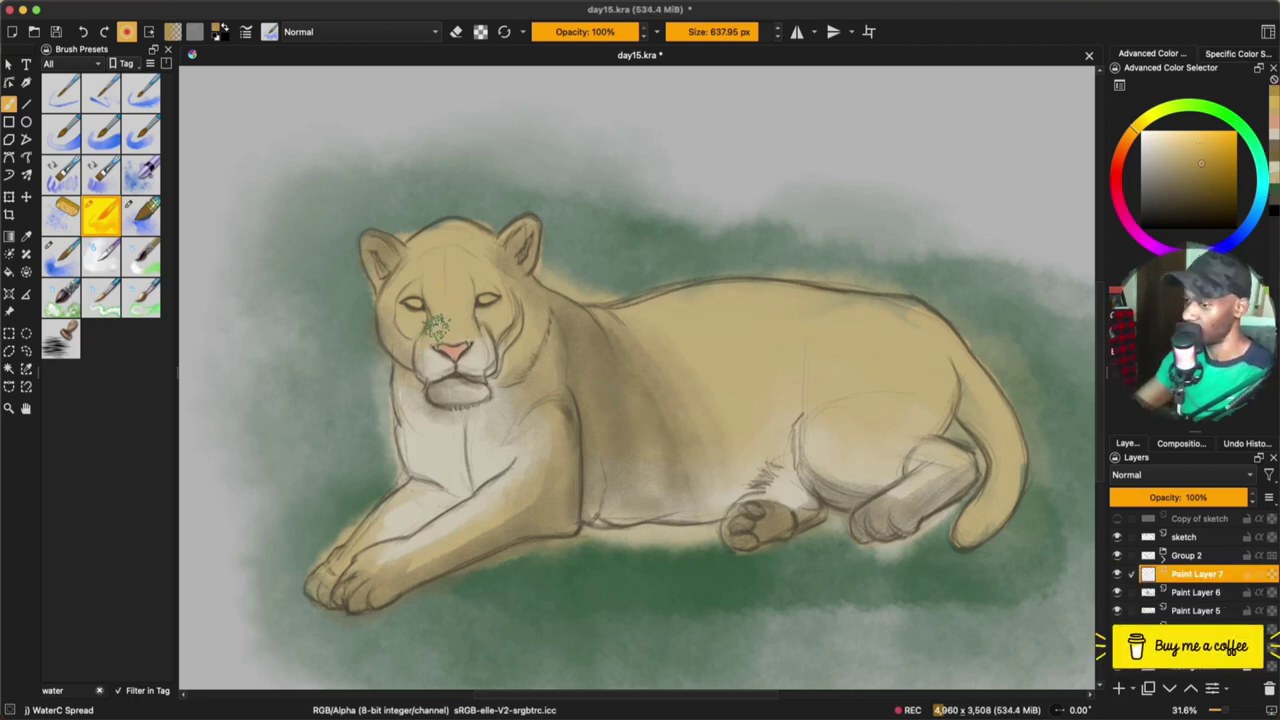
{"action": "left_click_drag", "start_coordinate": [433, 322], "coordinate": [464, 300]}
{"action": "left_click_drag", "start_coordinate": [608, 352], "coordinate": [699, 352]}
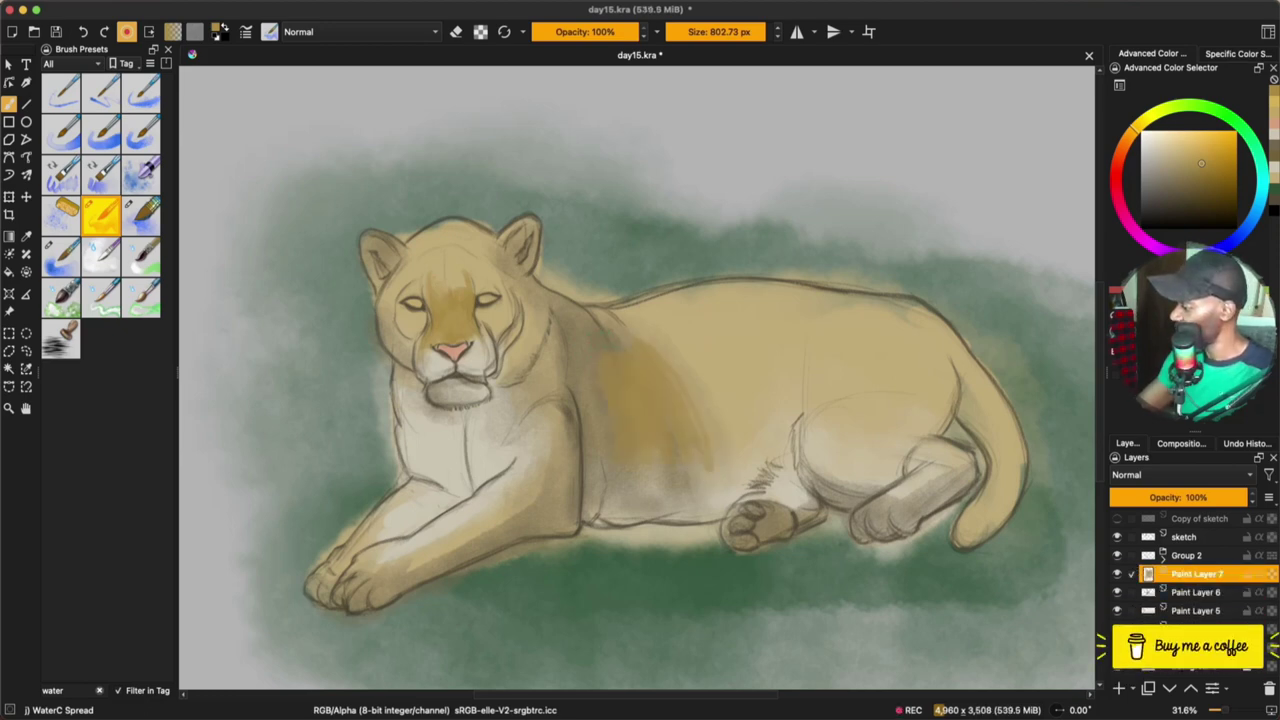
Glaze ochre over the body, head and near foreleg with WaterC Spread WideArea, and lower the layer opacity to 71%
{"action": "left_click", "coordinate": [147, 177]}
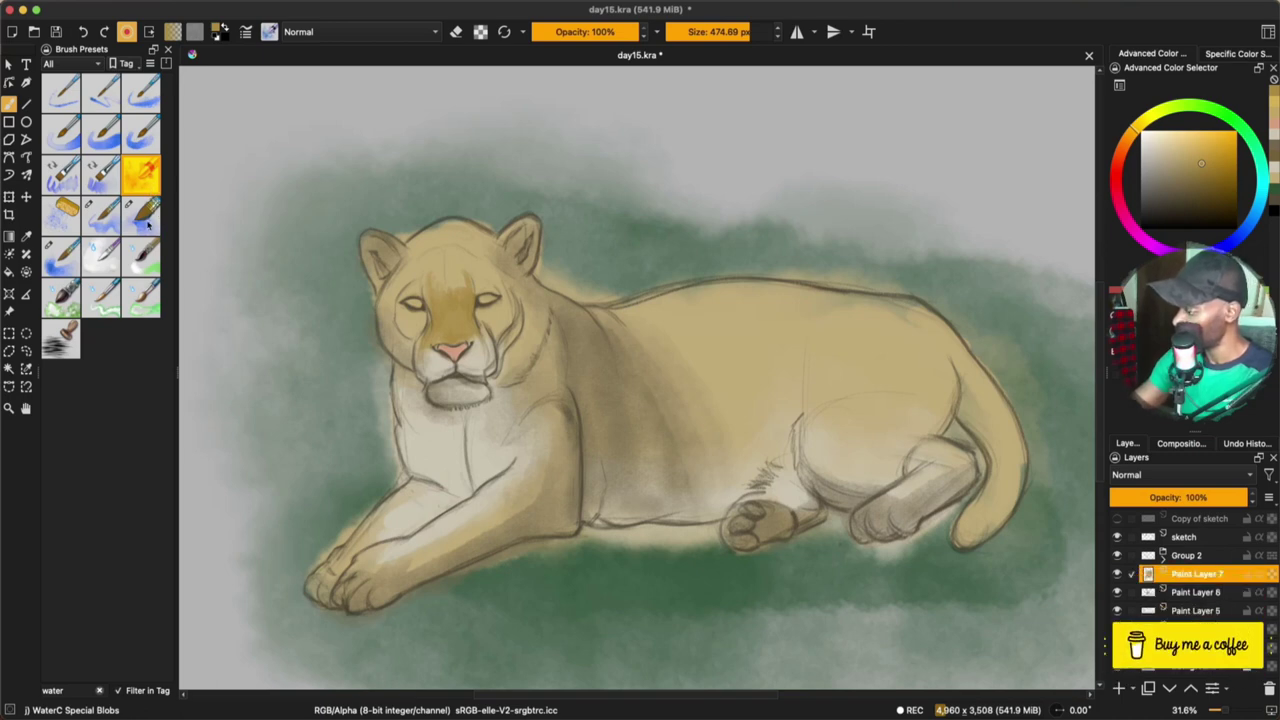
{"action": "left_click", "coordinate": [145, 216]}
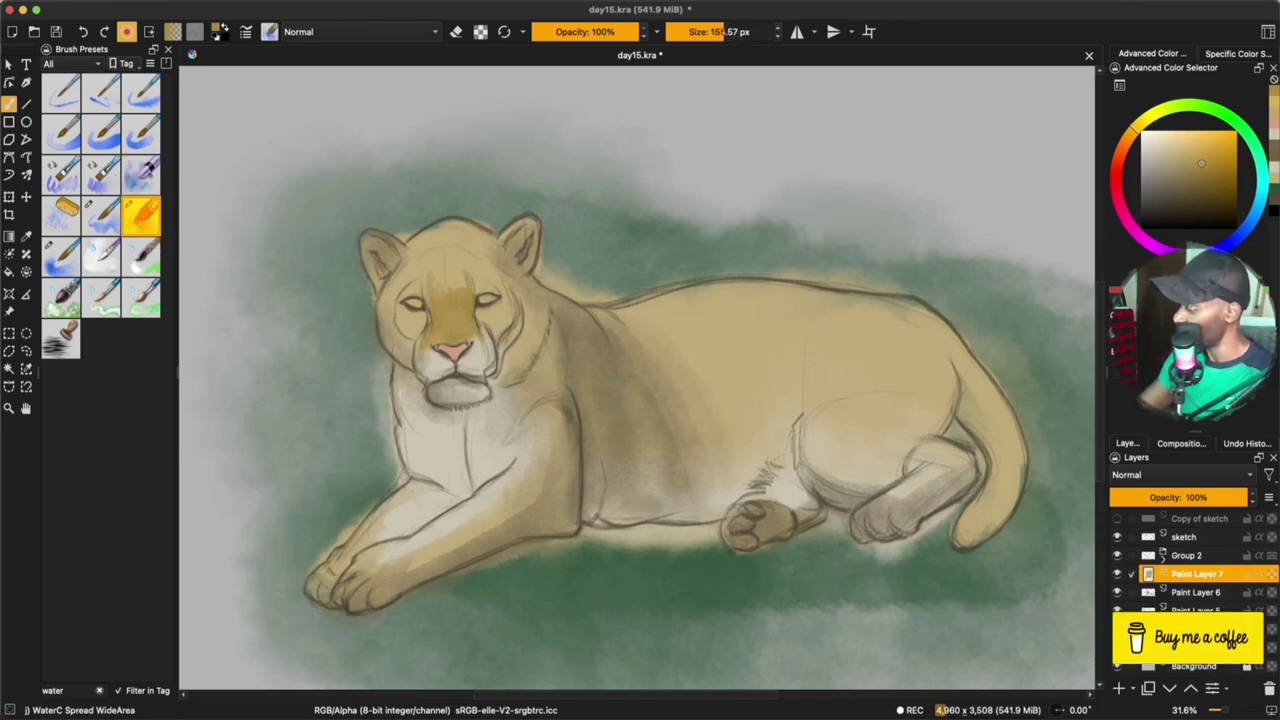
{"action": "left_click_drag", "start_coordinate": [620, 432], "coordinate": [600, 366]}
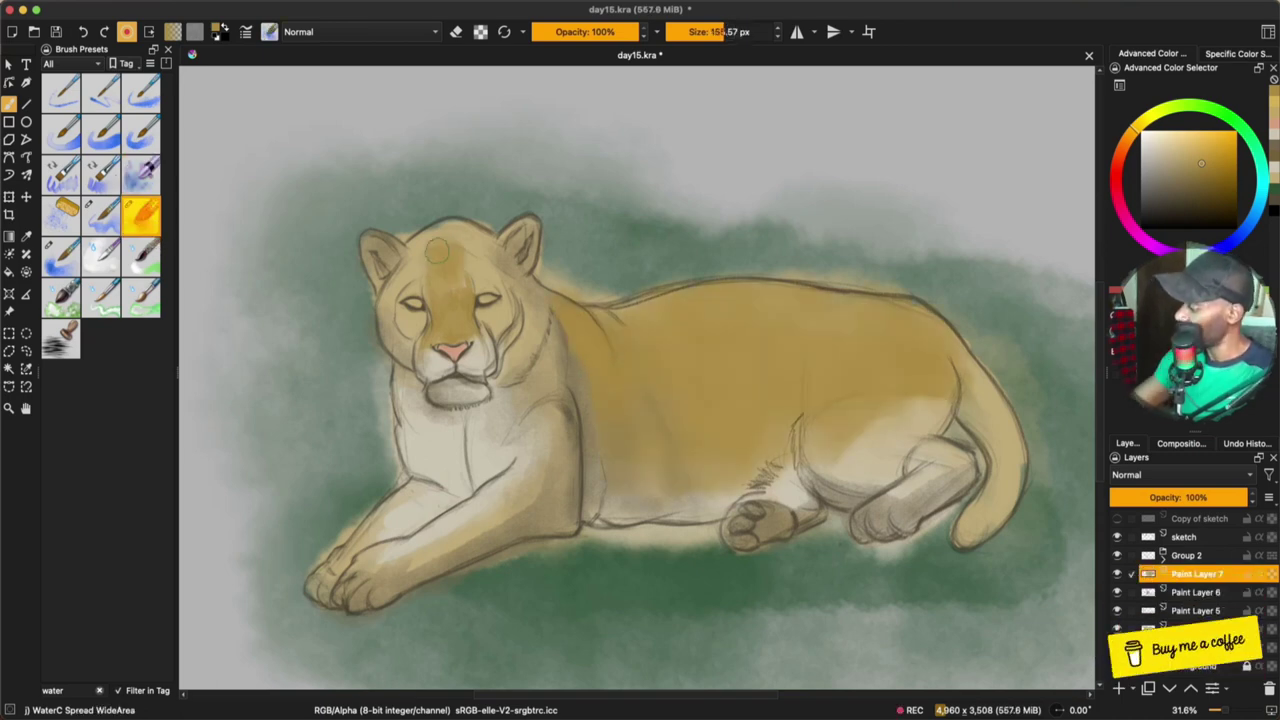
{"action": "mouse_move", "coordinate": [440, 262]}
{"action": "left_mouse_down"}
{"action": "mouse_move", "coordinate": [494, 262]}
{"action": "mouse_move", "coordinate": [505, 235]}
{"action": "mouse_move", "coordinate": [414, 252]}
{"action": "mouse_move", "coordinate": [400, 280]}
{"action": "mouse_move", "coordinate": [445, 362]}
{"action": "left_mouse_up"}
{"action": "left_click_drag", "start_coordinate": [1246, 498], "coordinate": [1214, 503]}
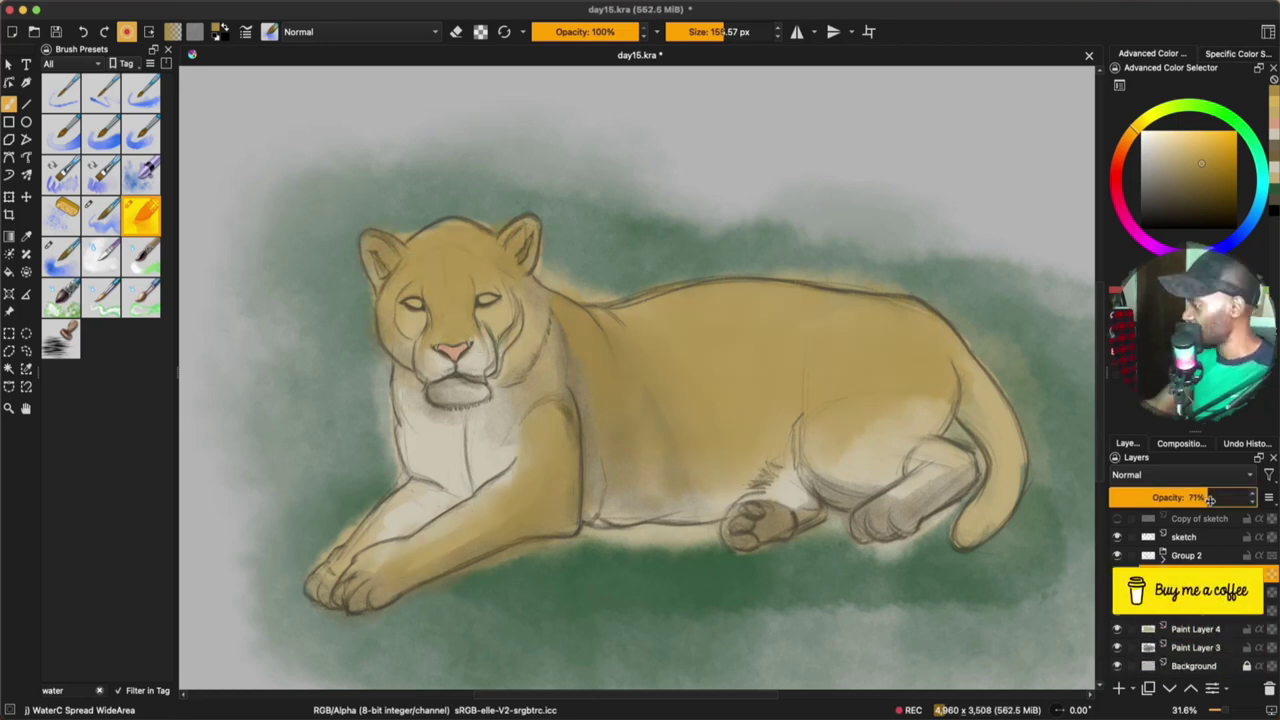
Duplicate the ochre layer and recolor the copy to a muted orange with a colorizing HSV/HSL adjustment
{"action": "left_click", "coordinate": [1130, 145]}
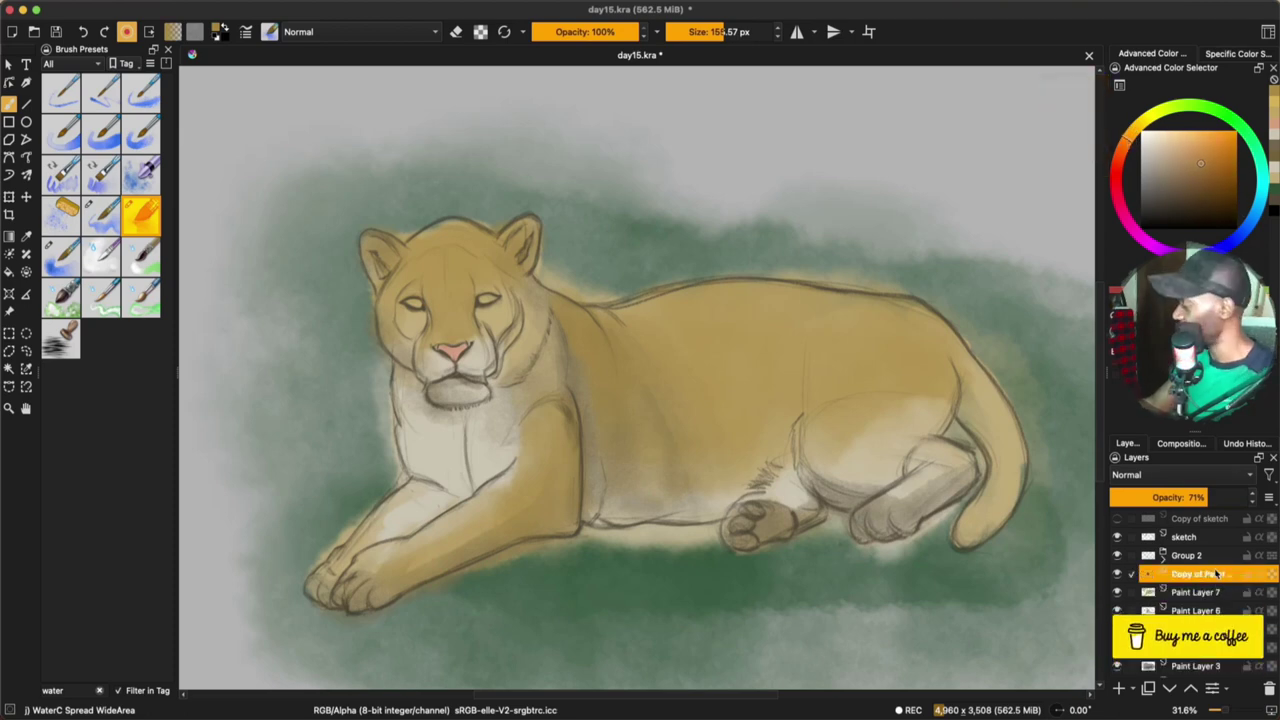
{"action": "key", "text": "ctrl+j"}
{"action": "key", "text": "ctrl+u"}
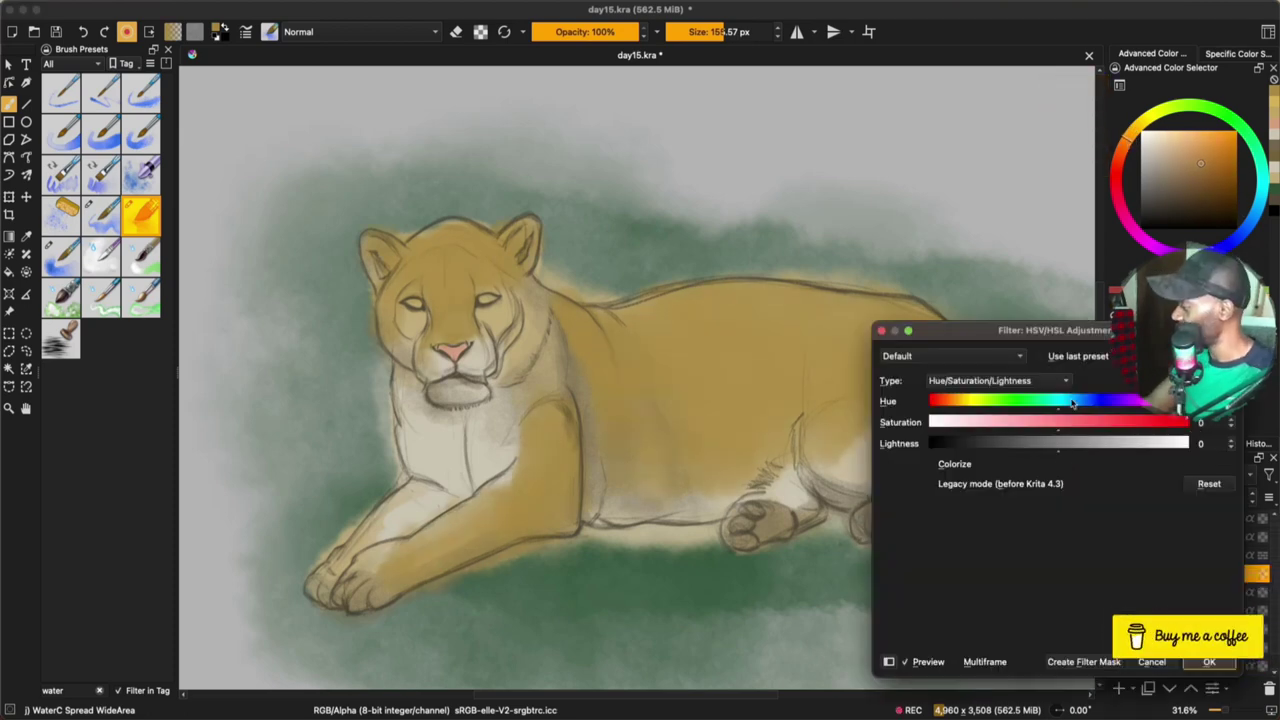
{"action": "left_click_drag", "start_coordinate": [1060, 404], "coordinate": [953, 403]}
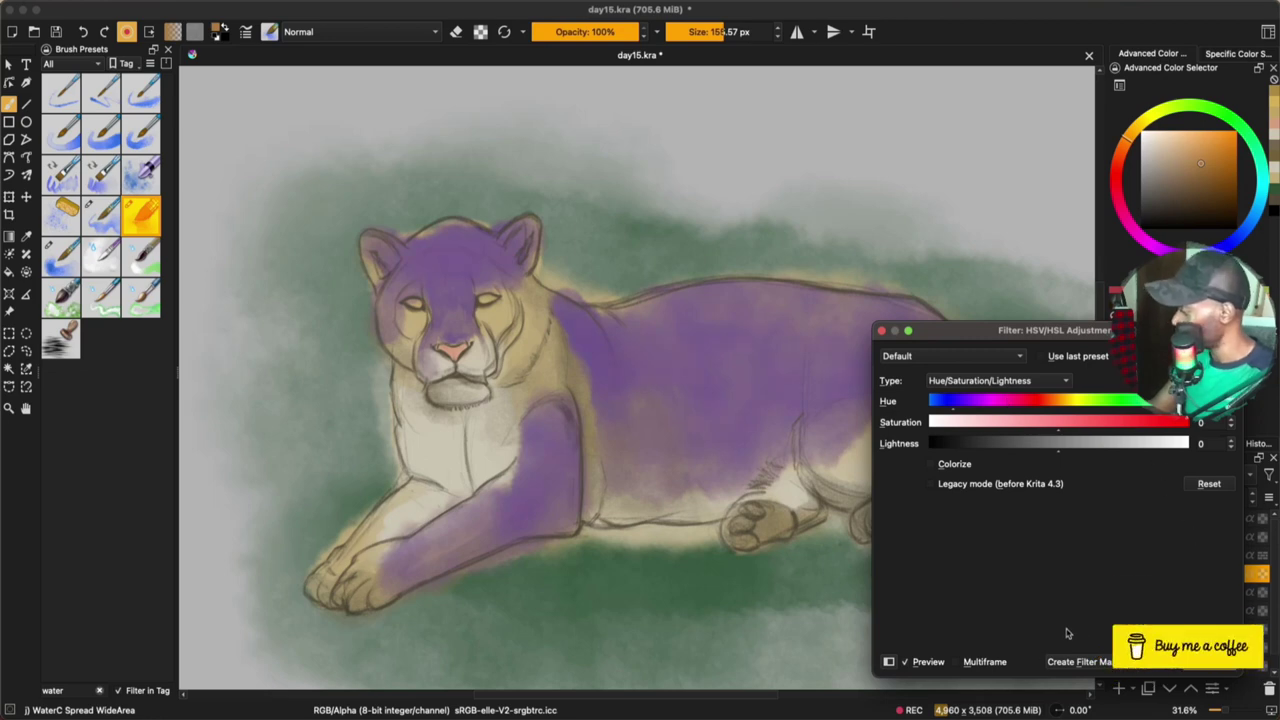
{"action": "left_click", "coordinate": [931, 463]}
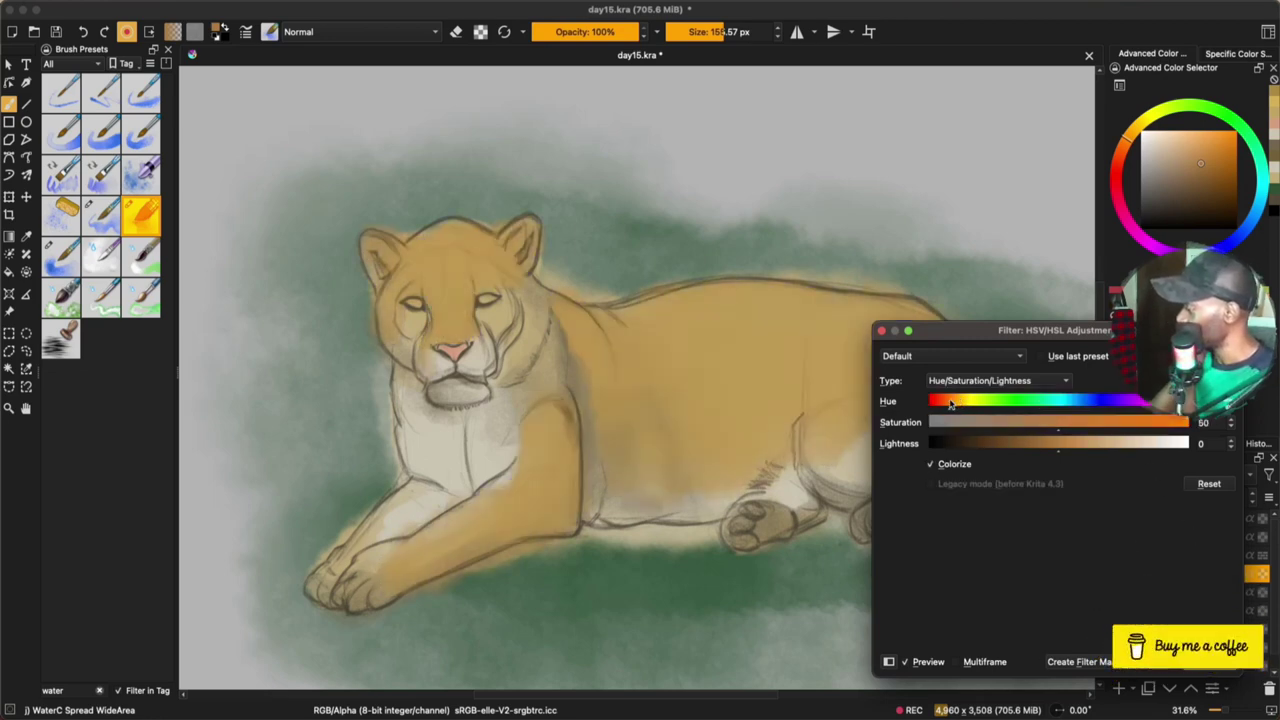
{"action": "left_click_drag", "start_coordinate": [950, 404], "coordinate": [943, 404]}
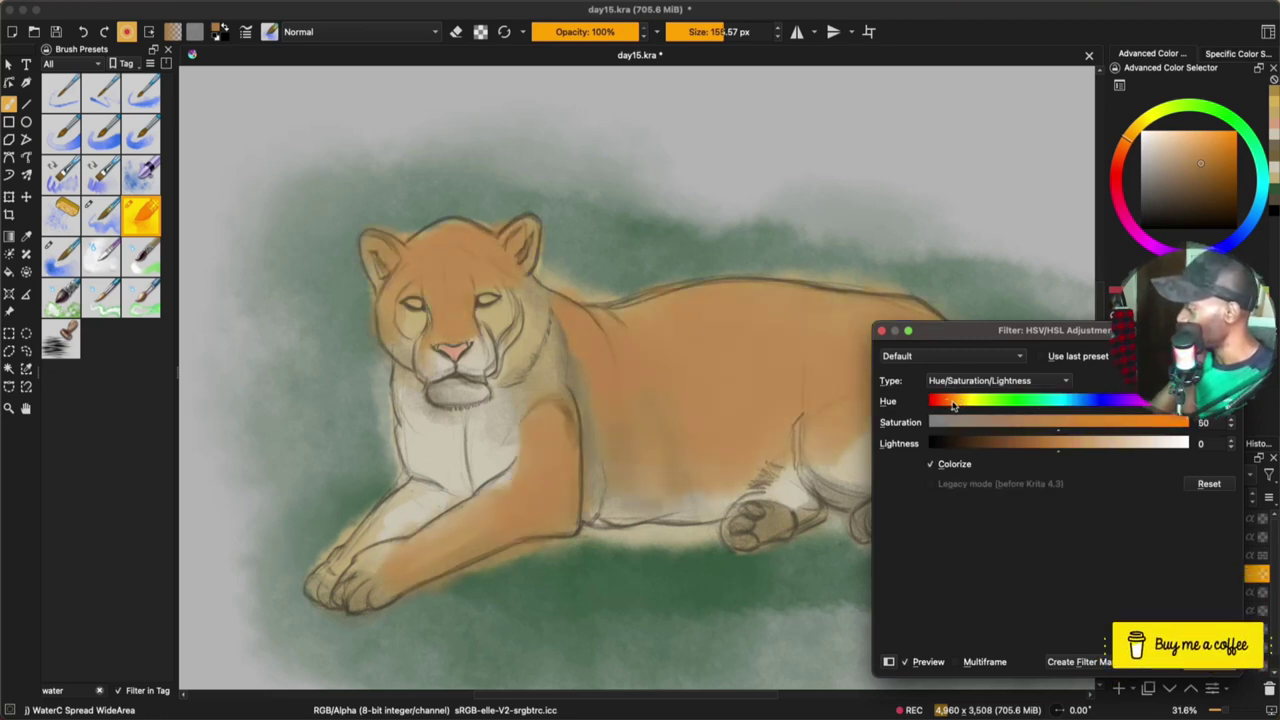
{"action": "left_click", "coordinate": [1067, 448]}
{"action": "left_click_drag", "start_coordinate": [1060, 427], "coordinate": [1006, 427]}
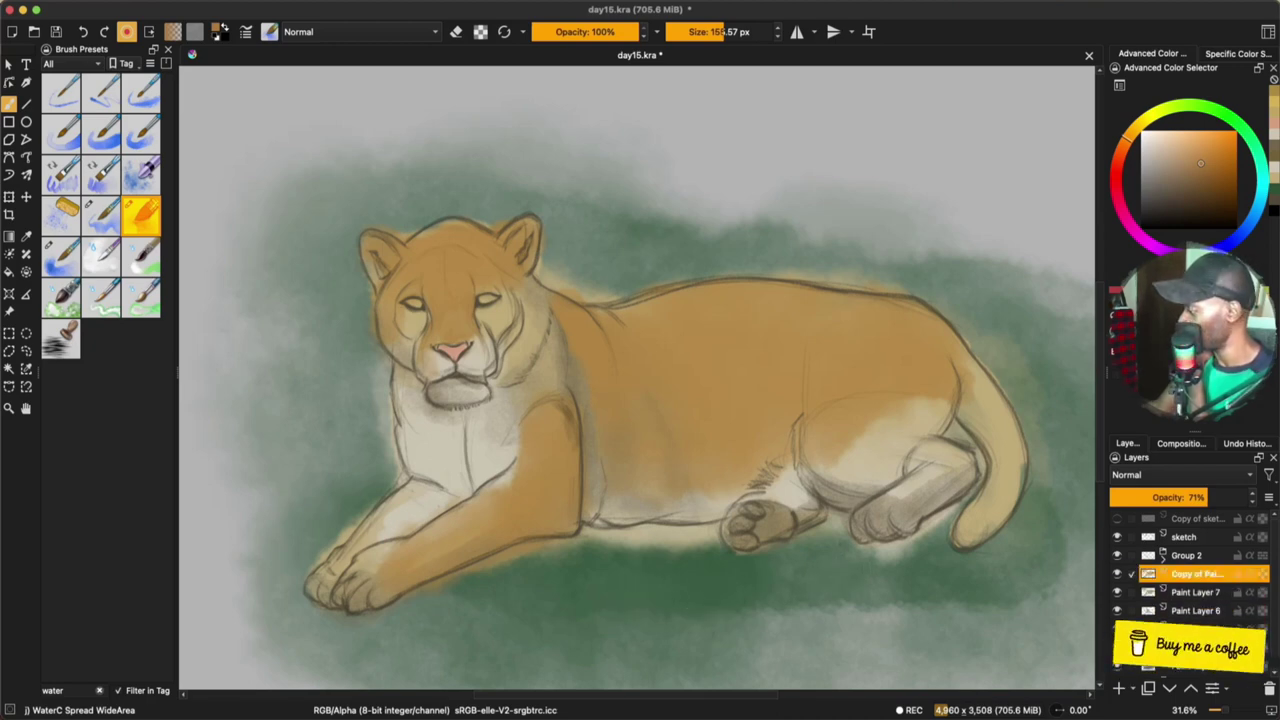
Add a paint layer and set up the SK2-14 Flat ColPen brush with a dark brown
{"action": "key", "text": "Insert"}
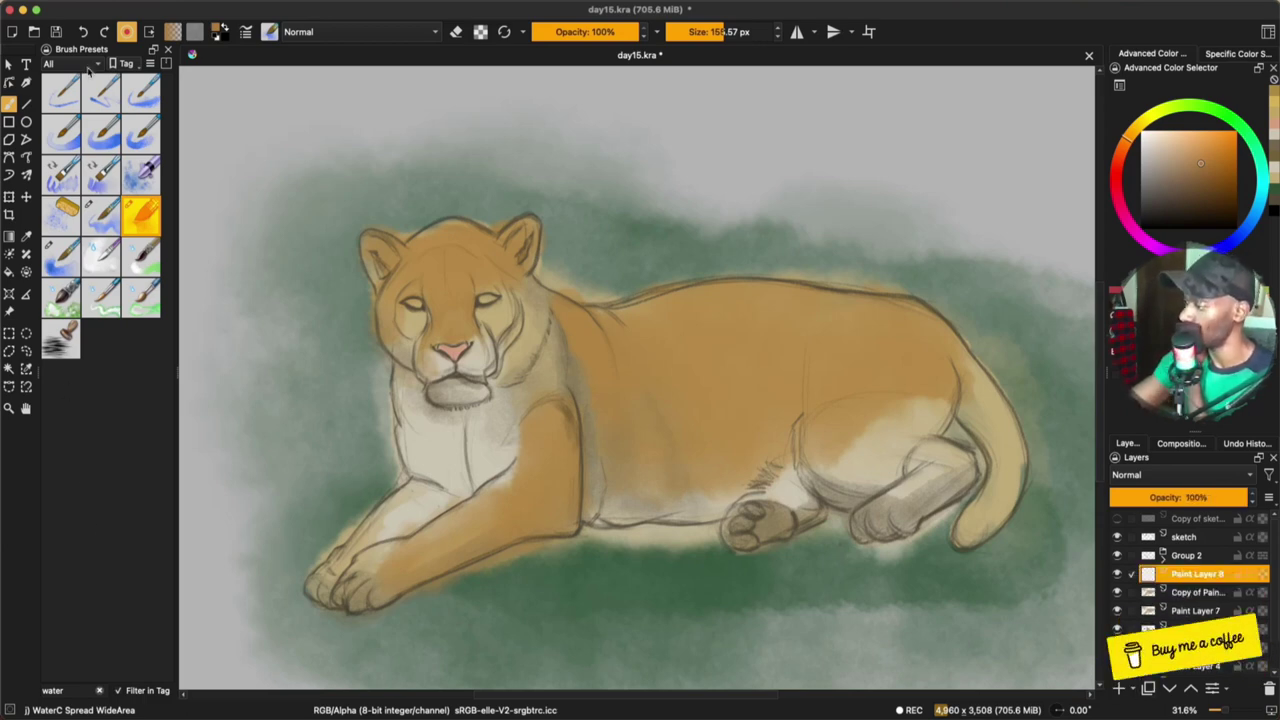
{"action": "left_click", "coordinate": [72, 64]}
{"action": "left_click", "coordinate": [55, 155]}
{"action": "left_click", "coordinate": [62, 342]}
{"action": "left_click", "coordinate": [1169, 203]}
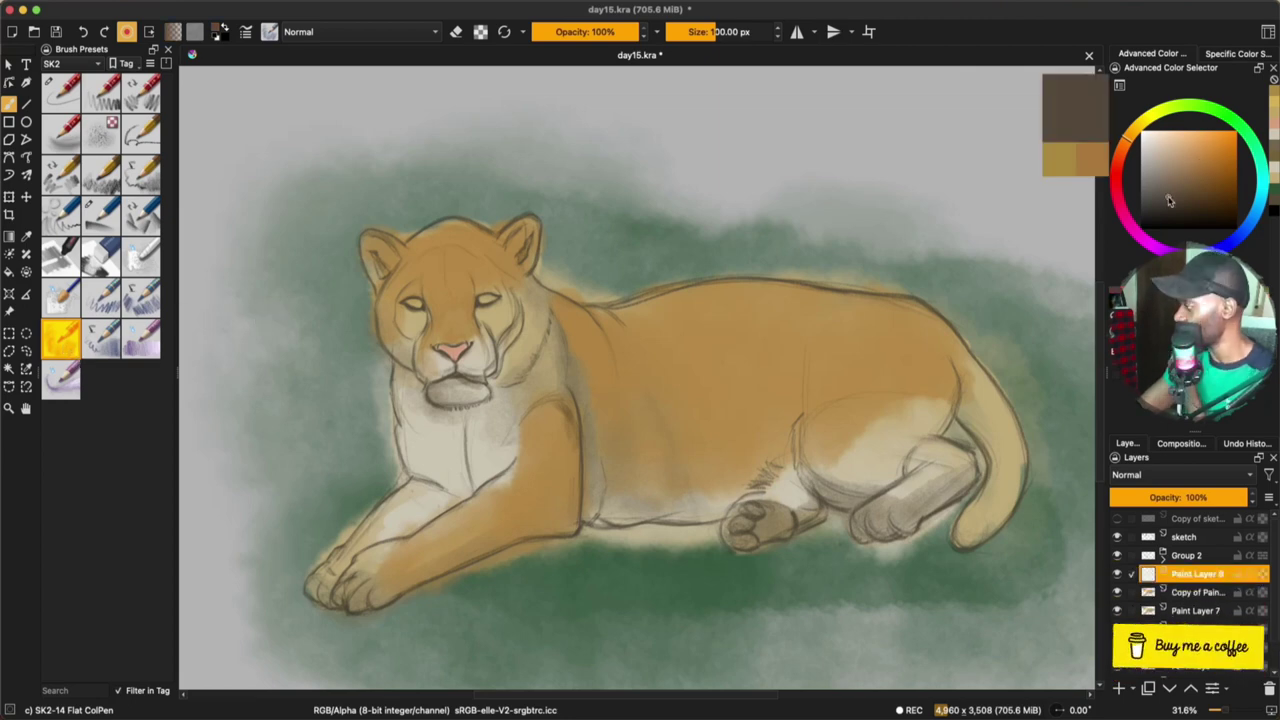
Darken the outlines of the eyes, nostrils and mouth with a fine brush, and move the detail layer above the sketch
{"action": "scroll", "coordinate": [342, 256], "scroll_direction": "up", "scroll_amount": 3}
{"action": "mouse_move", "coordinate": [712, 32]}
{"action": "left_mouse_down"}
{"action": "mouse_move", "coordinate": [668, 32]}
{"action": "mouse_move", "coordinate": [695, 32]}
{"action": "left_mouse_up"}
{"action": "key", "text": "bracketright"}
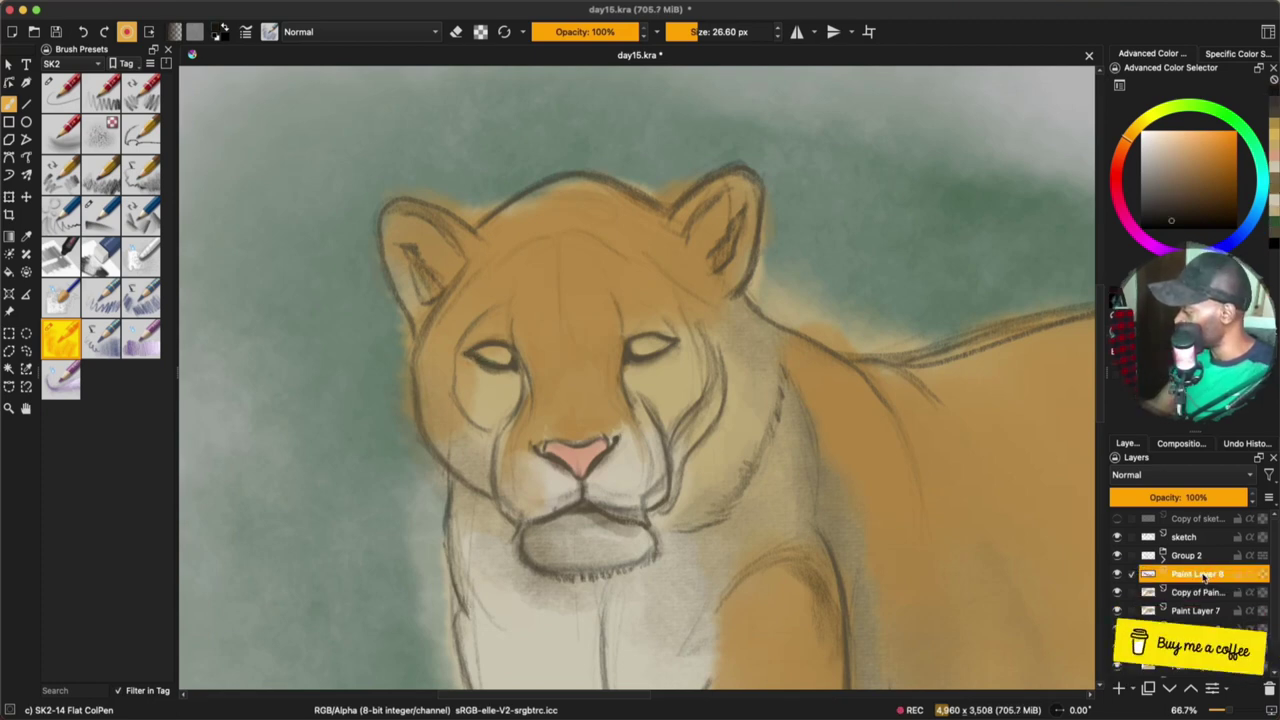
{"action": "left_click_drag", "start_coordinate": [1203, 577], "coordinate": [1200, 537]}
{"action": "key", "text": "bracketleft"}
Fill both irises with dark olive using the WaterC Basic Lines-Wet brush at about 57 px
{"action": "left_click", "coordinate": [75, 63]}
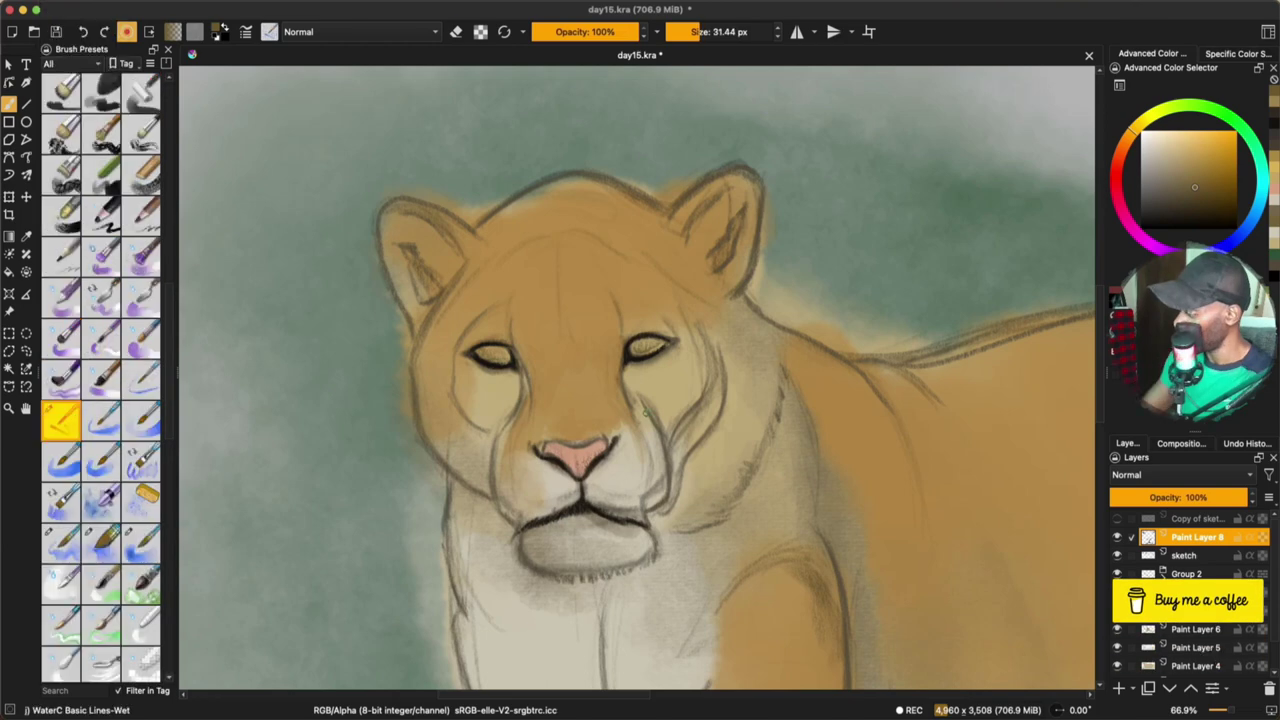
{"action": "left_click_drag", "start_coordinate": [646, 414], "coordinate": [650, 414]}
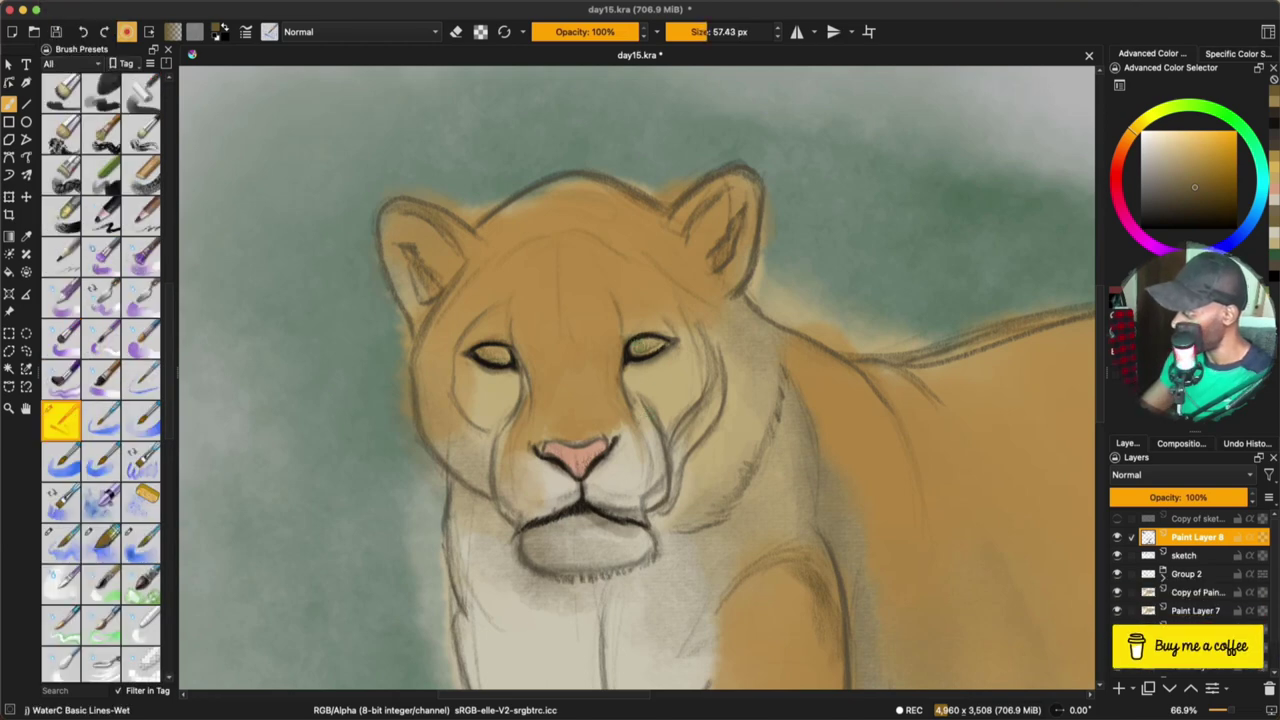
{"action": "left_click_drag", "start_coordinate": [634, 350], "coordinate": [660, 348]}
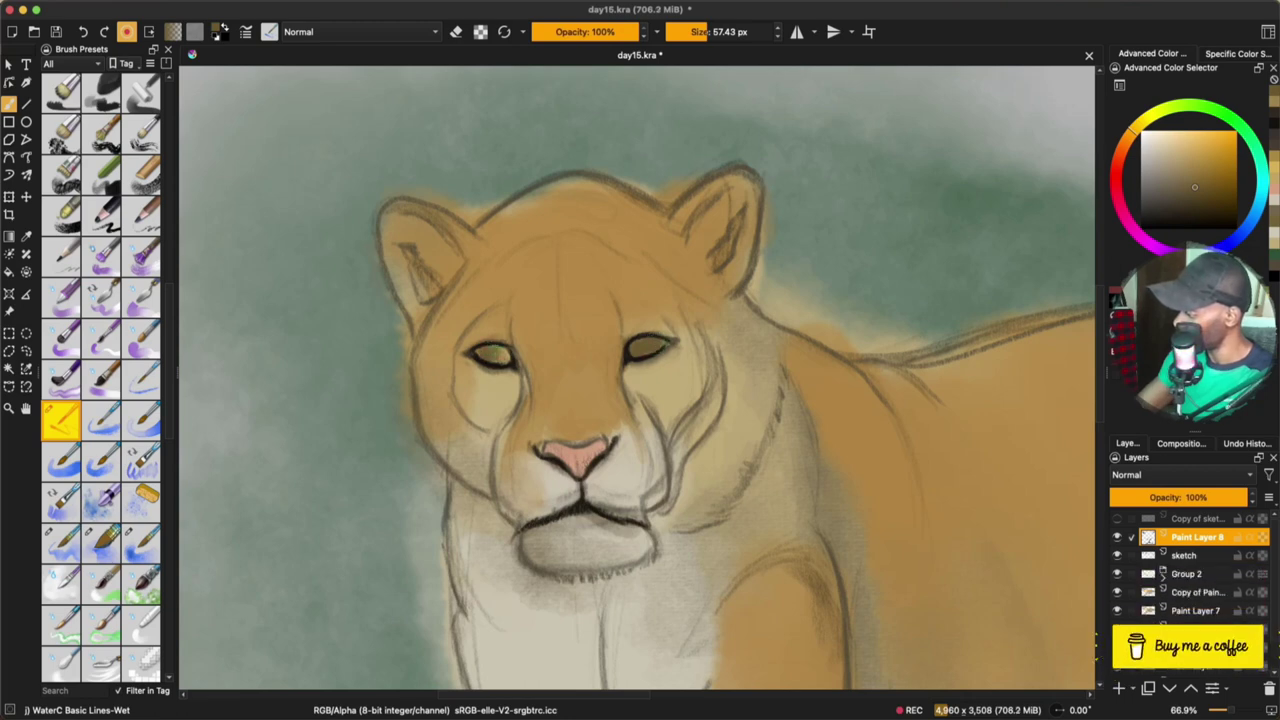
{"action": "mouse_move", "coordinate": [482, 351]}
{"action": "left_mouse_down"}
{"action": "mouse_move", "coordinate": [504, 356]}
{"action": "mouse_move", "coordinate": [484, 358]}
{"action": "left_mouse_up"}
Refine the eyes with darker brown tones using WaterC Basic Round-Grain, ending with a brush of about 15 px
{"action": "left_click", "coordinate": [1182, 158]}
{"action": "left_click", "coordinate": [61, 461]}
{"action": "left_click", "coordinate": [1171, 192]}
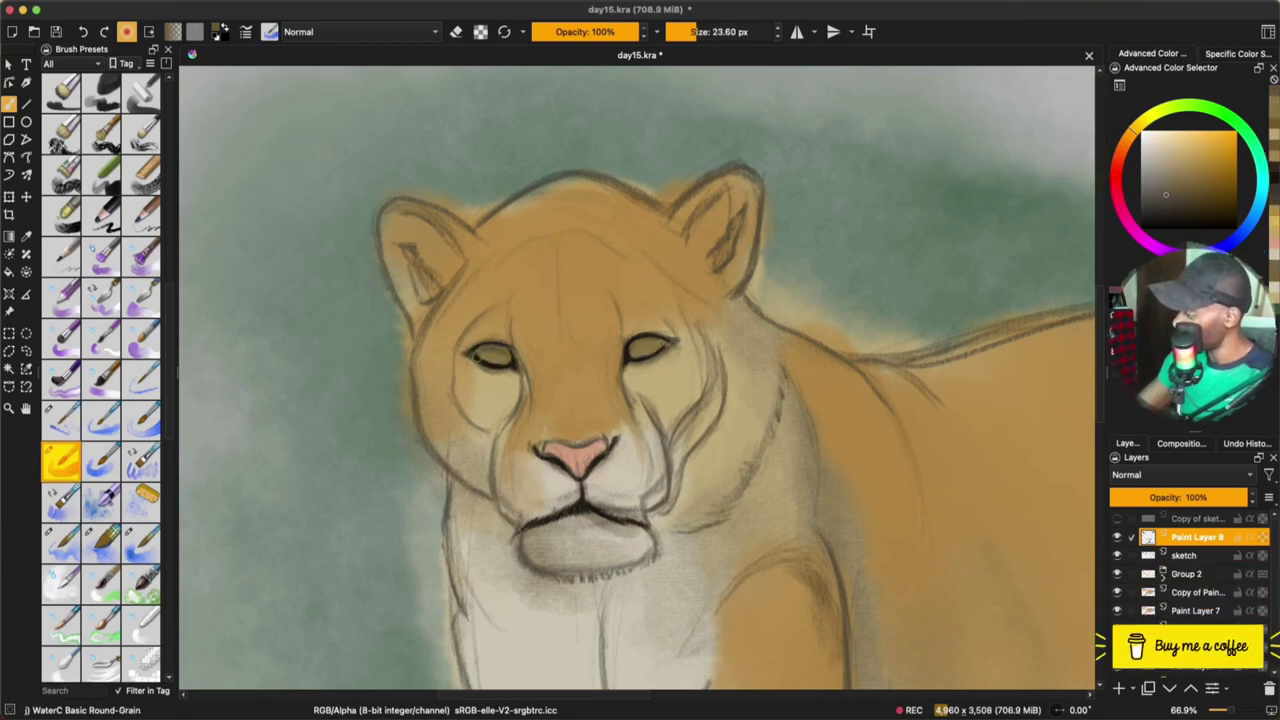
{"action": "left_click", "coordinate": [1165, 229]}
{"action": "left_click", "coordinate": [692, 32]}
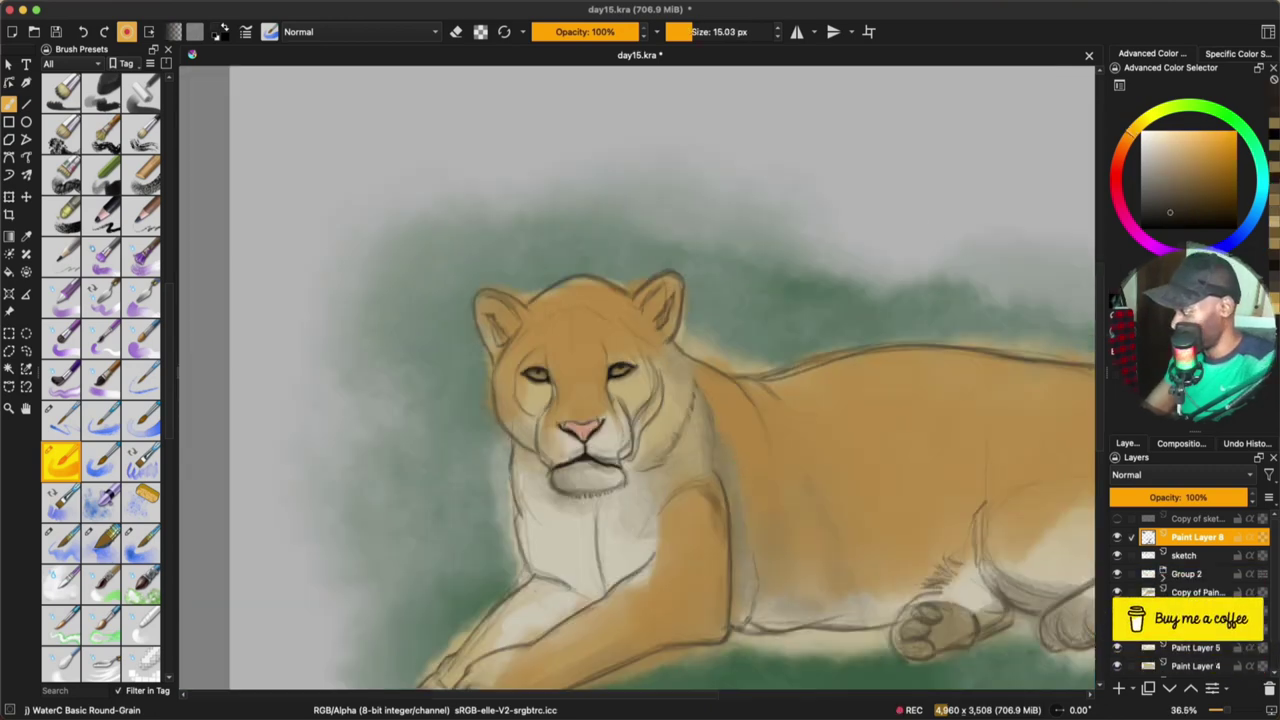
{"action": "key", "text": "minus"}
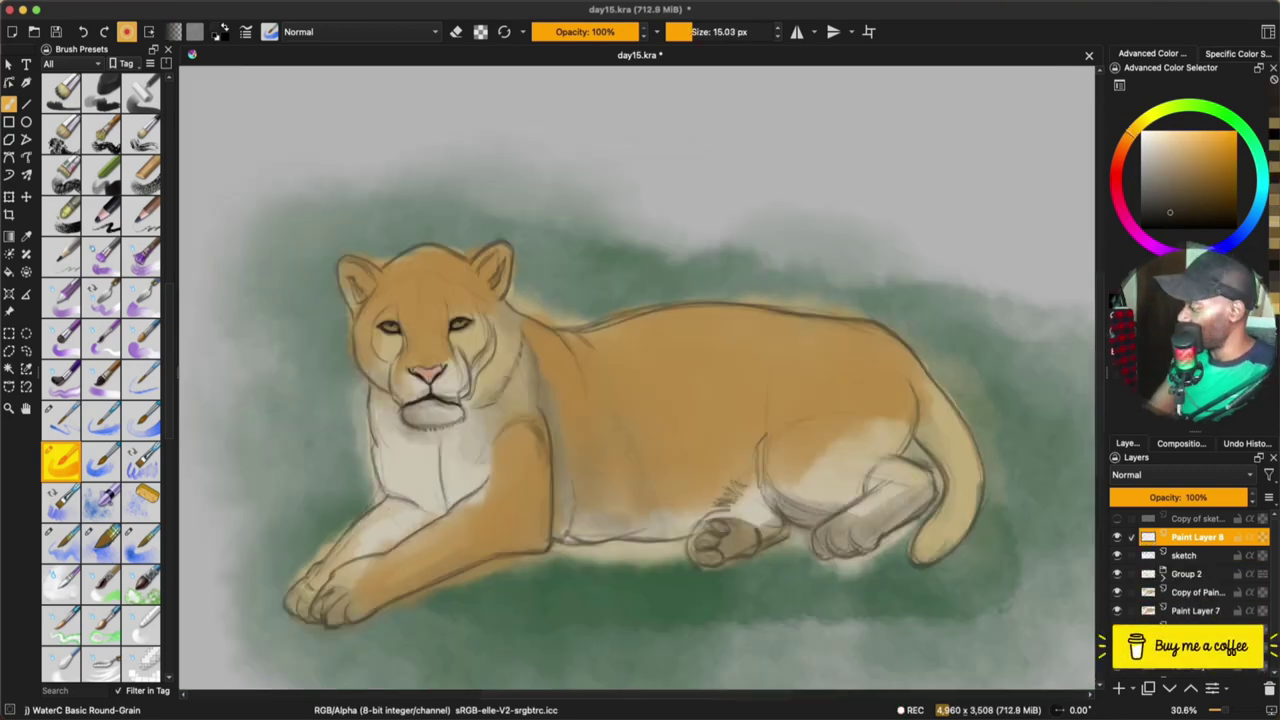
Add a paint layer and paint the first brown spots on the neck and chest with WaterC Basic Round-Grunge at about 51 px
{"action": "left_click", "coordinate": [99, 458]}
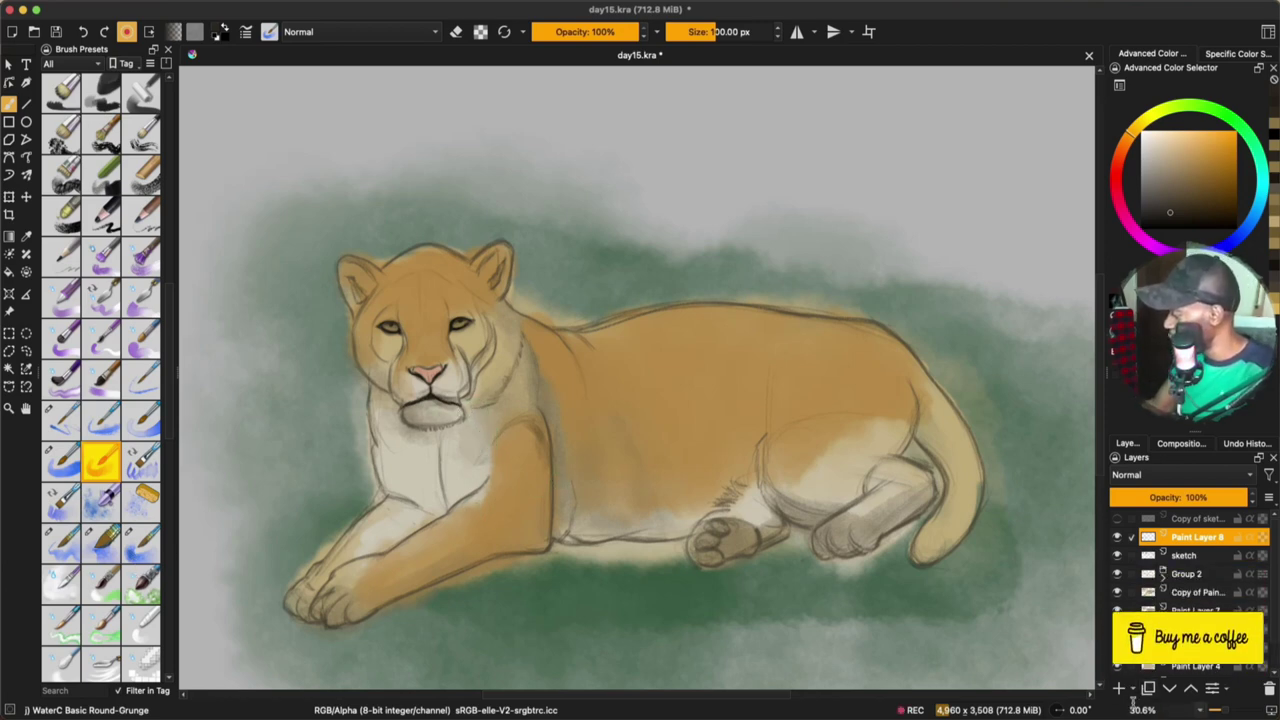
{"action": "key", "text": "Insert"}
{"action": "left_click_drag", "start_coordinate": [616, 447], "coordinate": [586, 447]}
{"action": "left_click_drag", "start_coordinate": [1169, 211], "coordinate": [1200, 209]}
{"action": "left_click", "coordinate": [480, 410]}
{"action": "left_click_drag", "start_coordinate": [482, 410], "coordinate": [512, 387]}
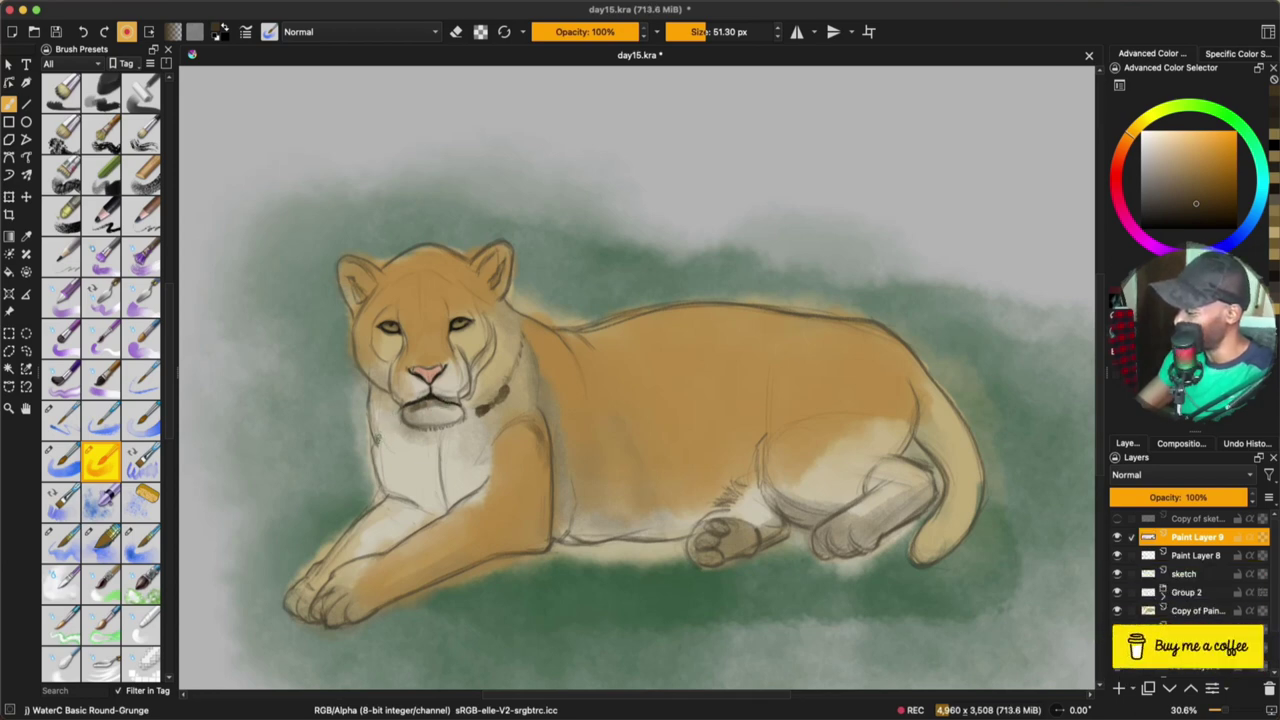
{"action": "left_click_drag", "start_coordinate": [376, 439], "coordinate": [399, 447]}
Choose a near-black brown and repaint the spots on the chest and neck with it
{"action": "left_click", "coordinate": [1192, 214]}
{"action": "left_click", "coordinate": [1155, 223]}
{"action": "left_click", "coordinate": [382, 443]}
{"action": "left_click", "coordinate": [483, 410]}
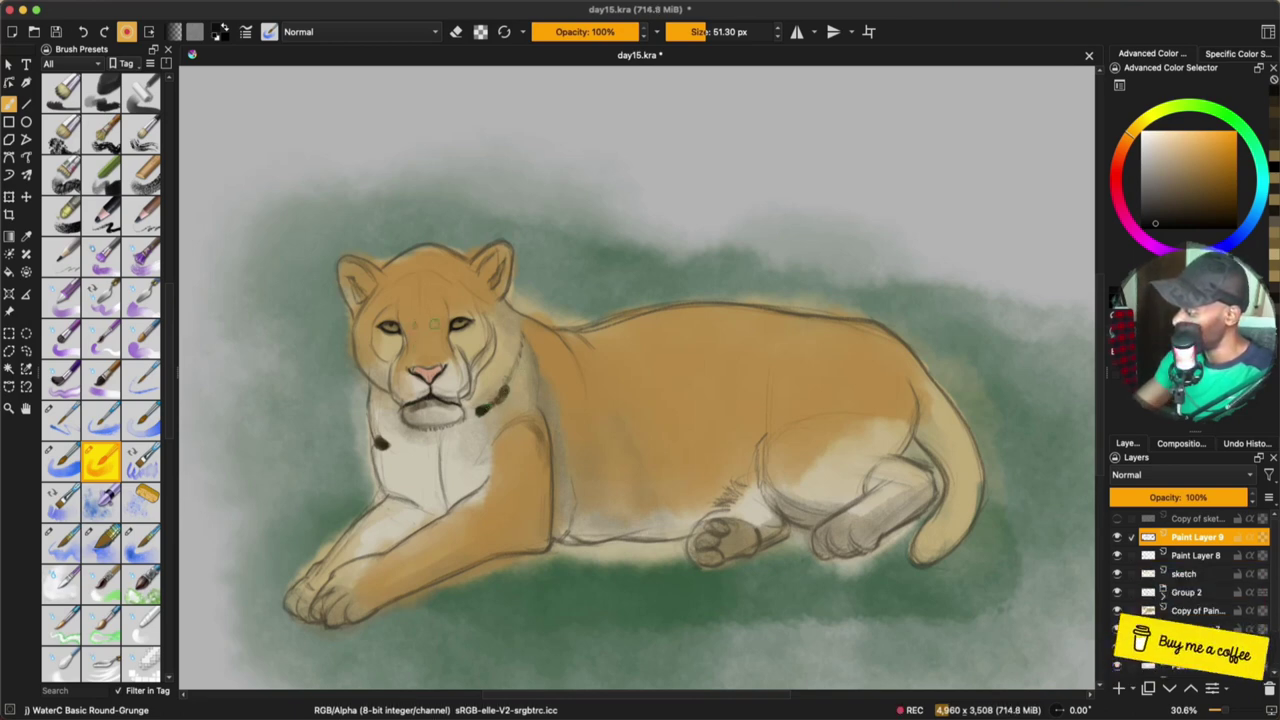
Paint dark spots over the face, ears and upper chest, continuing with the WaterC Basic Lines-Wet brush at about 73 px
{"action": "left_click_drag", "start_coordinate": [438, 324], "coordinate": [420, 324]}
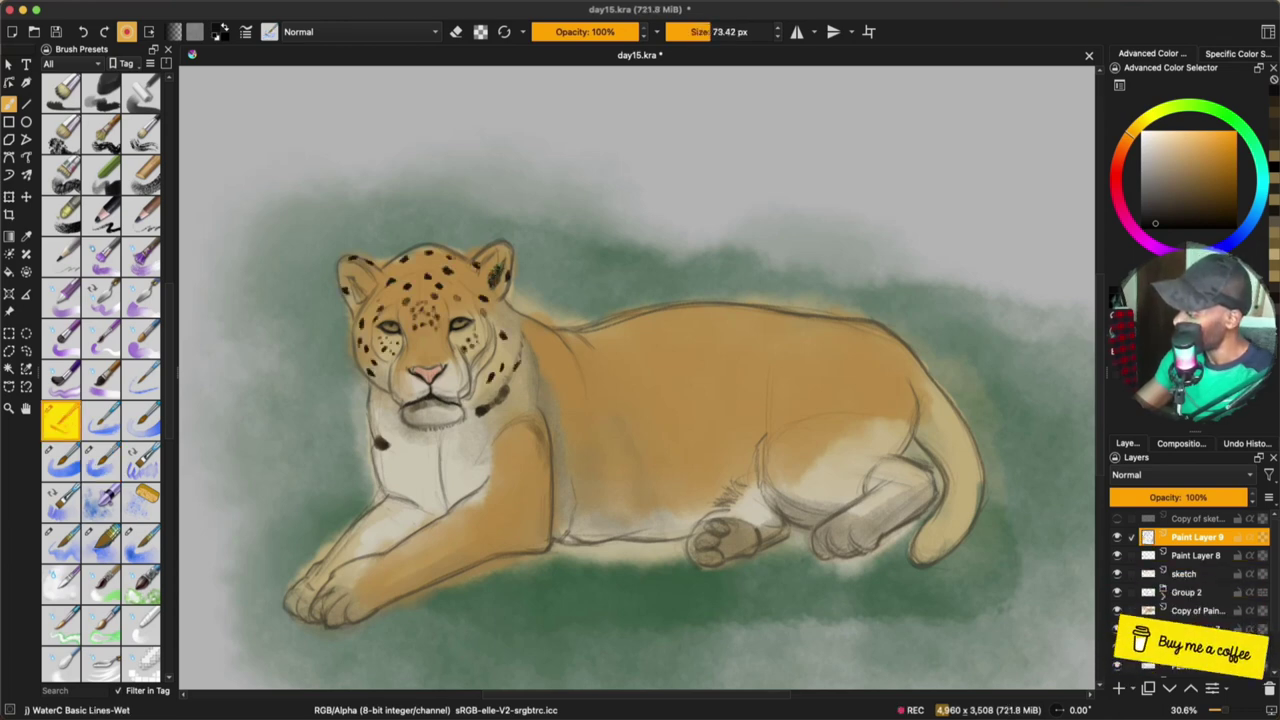
{"action": "left_click_drag", "start_coordinate": [350, 276], "coordinate": [357, 302]}
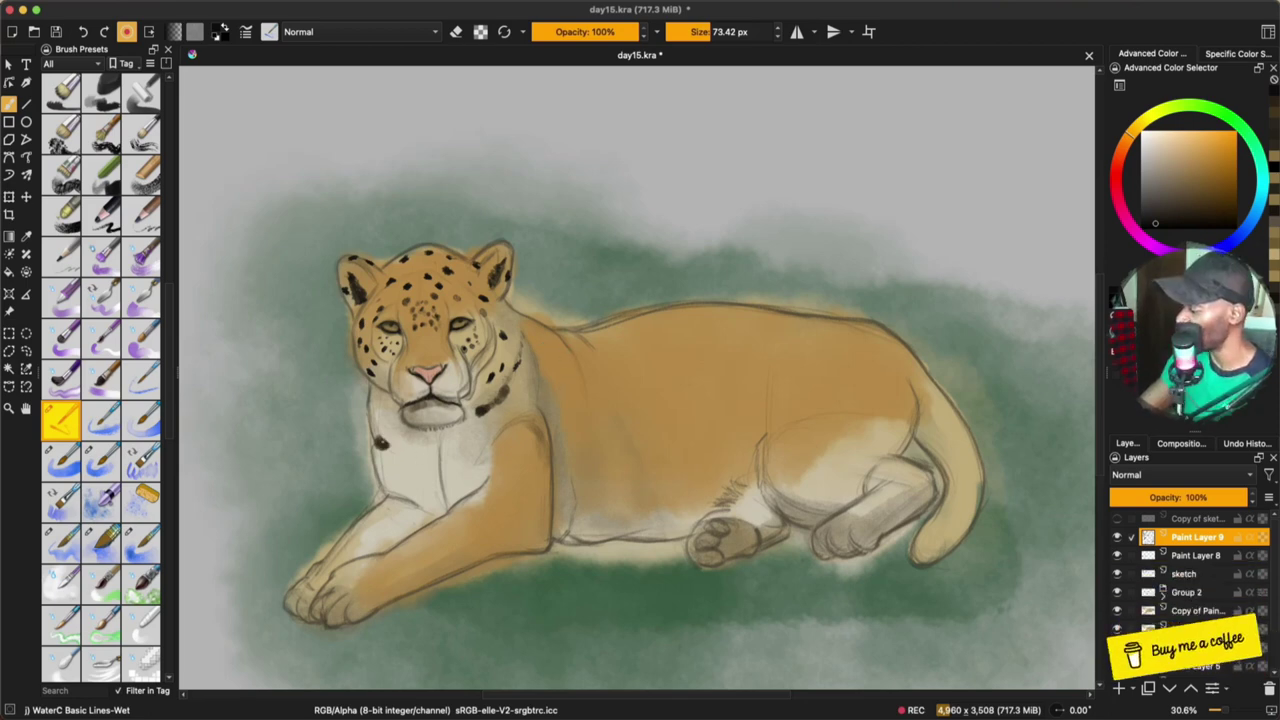
{"action": "left_click", "coordinate": [407, 447]}
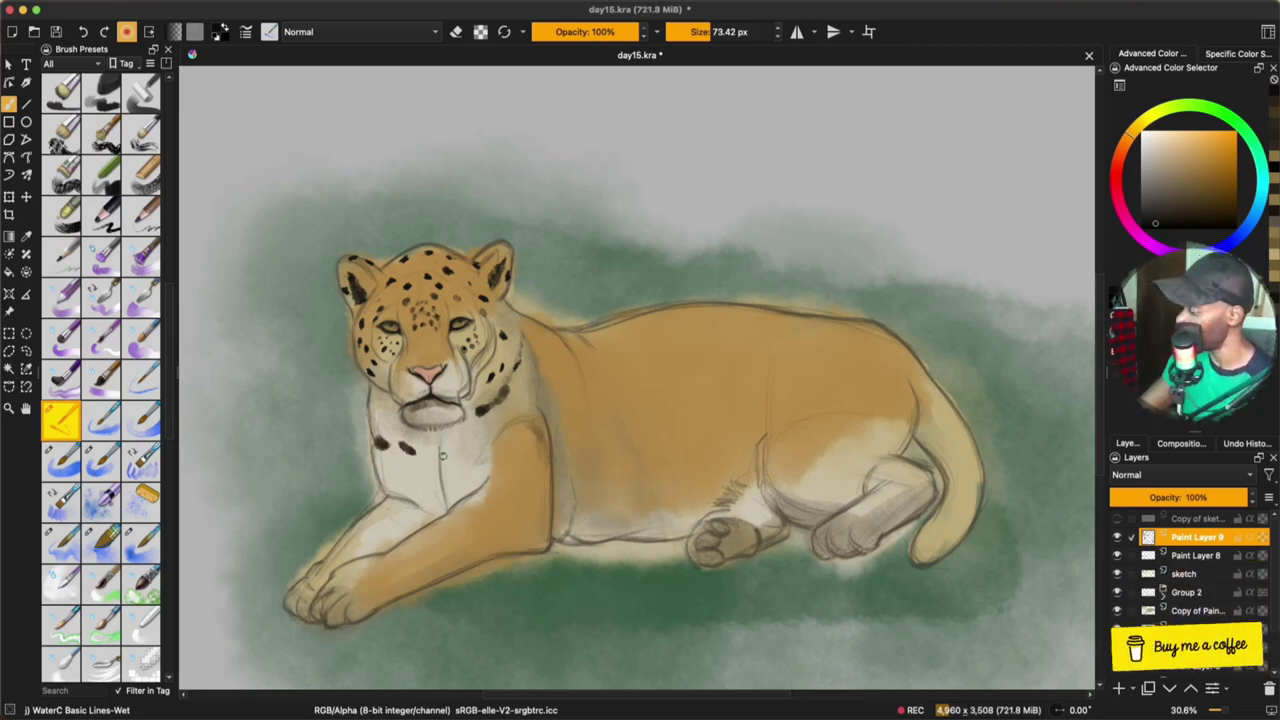
{"action": "left_click", "coordinate": [443, 455]}
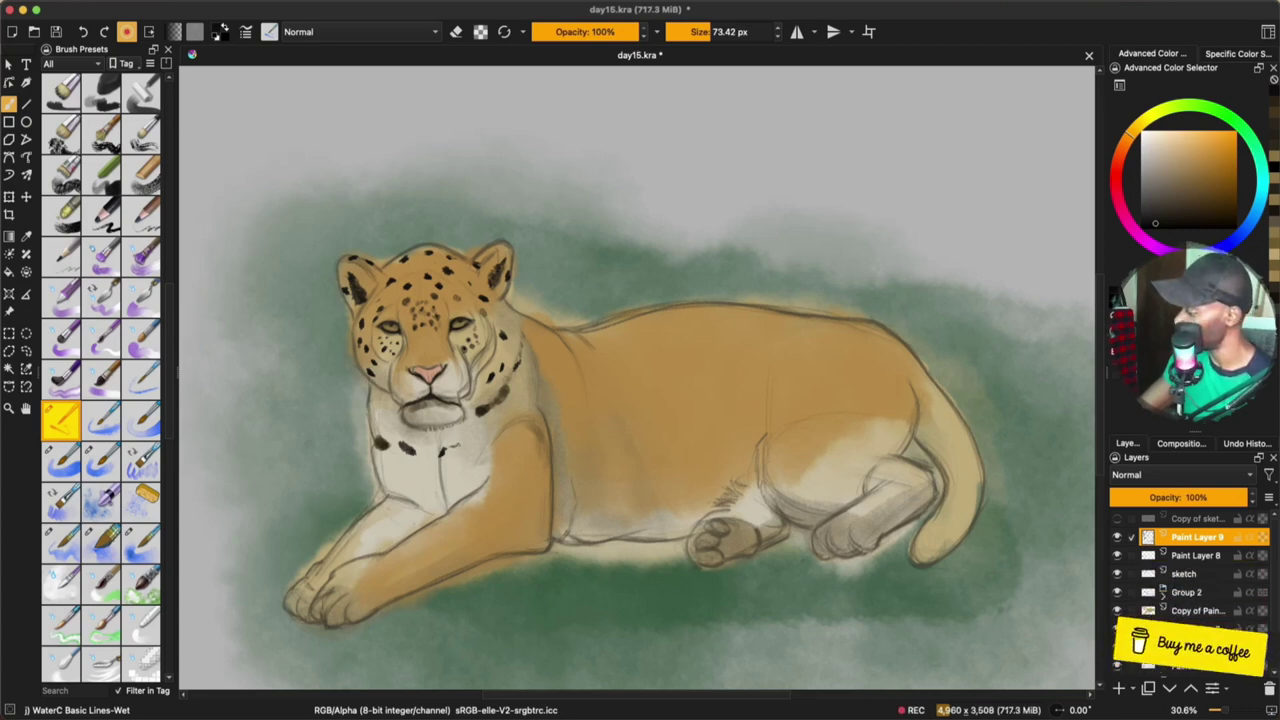
{"action": "left_click", "coordinate": [461, 438]}
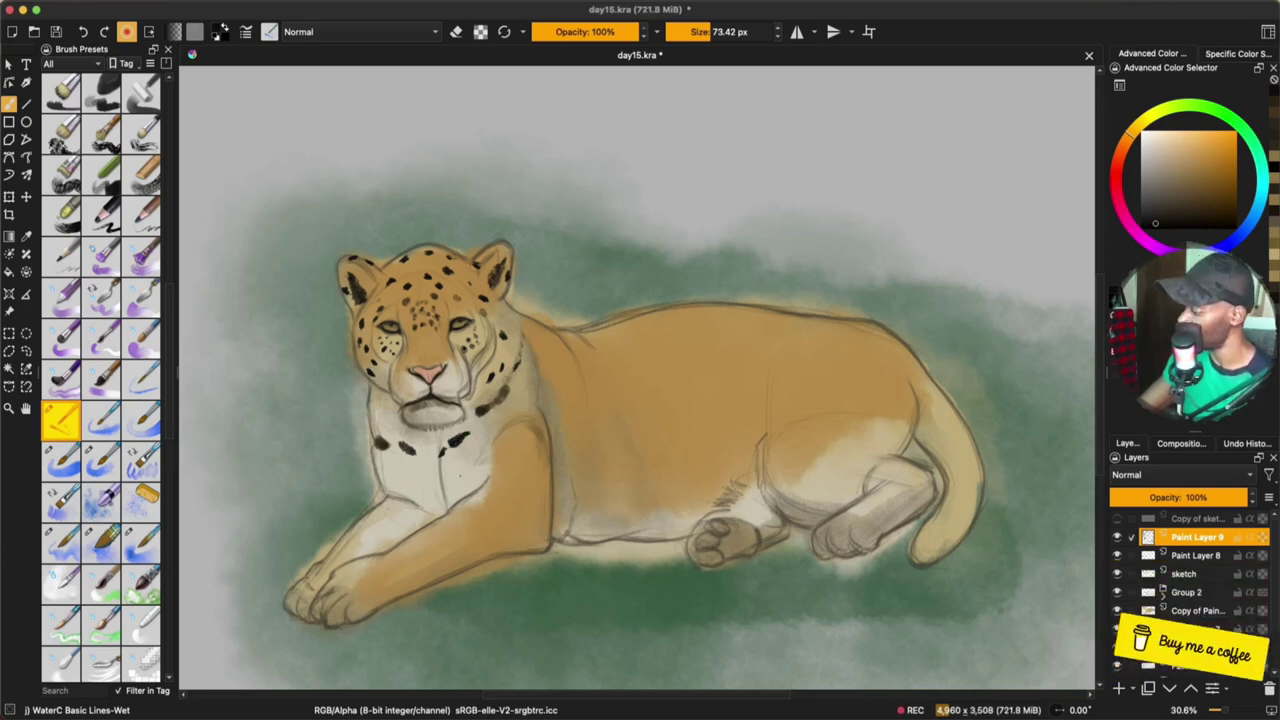
Paint foreleg spots and broken rosettes over the body, hindquarters and tail with WaterC Basic Lines-Wet-Pattern at about 127 px
{"action": "left_click", "coordinate": [100, 420]}
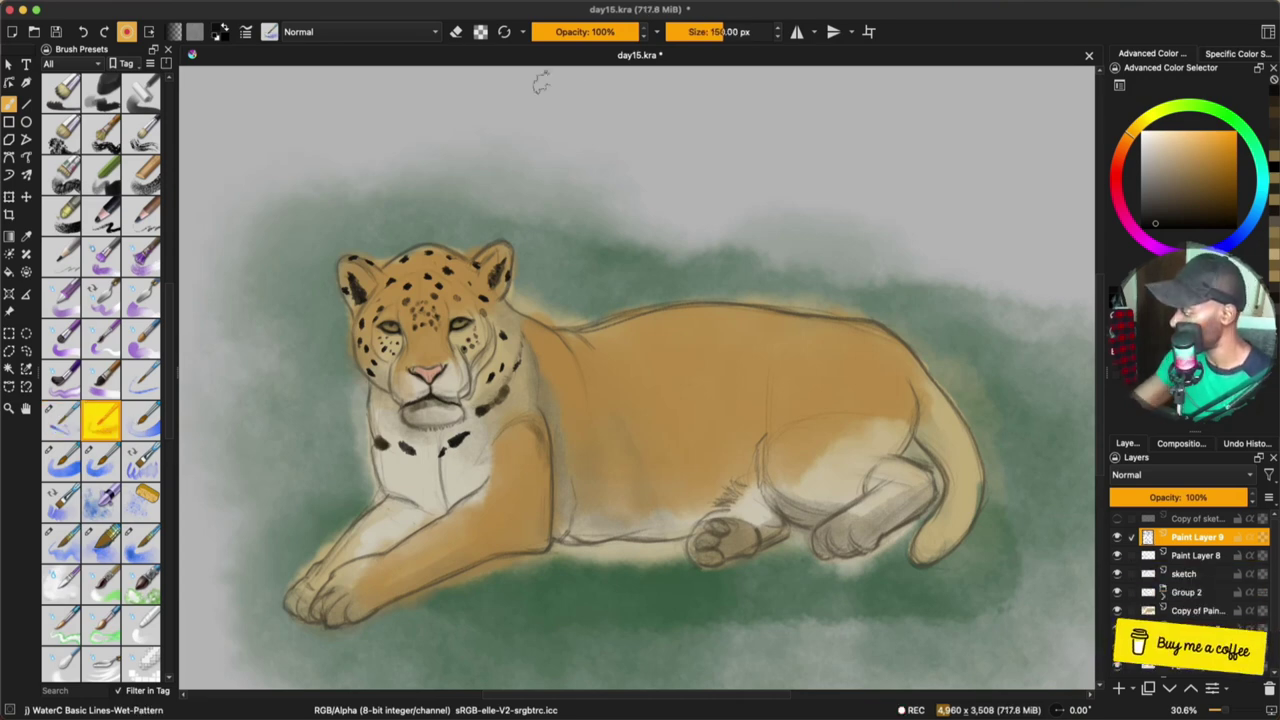
{"action": "mouse_move", "coordinate": [718, 35]}
{"action": "left_mouse_down"}
{"action": "mouse_move", "coordinate": [705, 35]}
{"action": "mouse_move", "coordinate": [746, 33]}
{"action": "left_mouse_up"}
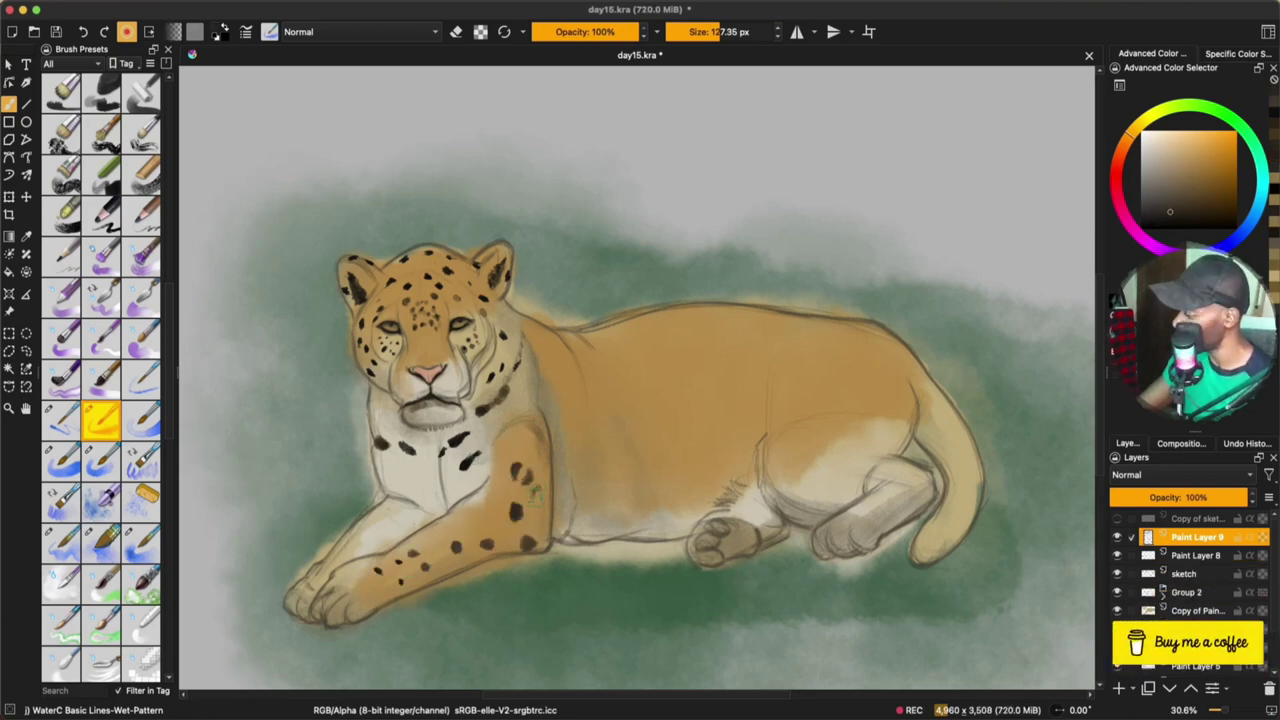
{"action": "left_click_drag", "start_coordinate": [534, 490], "coordinate": [544, 512]}
{"action": "mouse_move", "coordinate": [668, 334]}
{"action": "left_mouse_down"}
{"action": "mouse_move", "coordinate": [657, 343]}
{"action": "mouse_move", "coordinate": [668, 352]}
{"action": "left_mouse_up"}
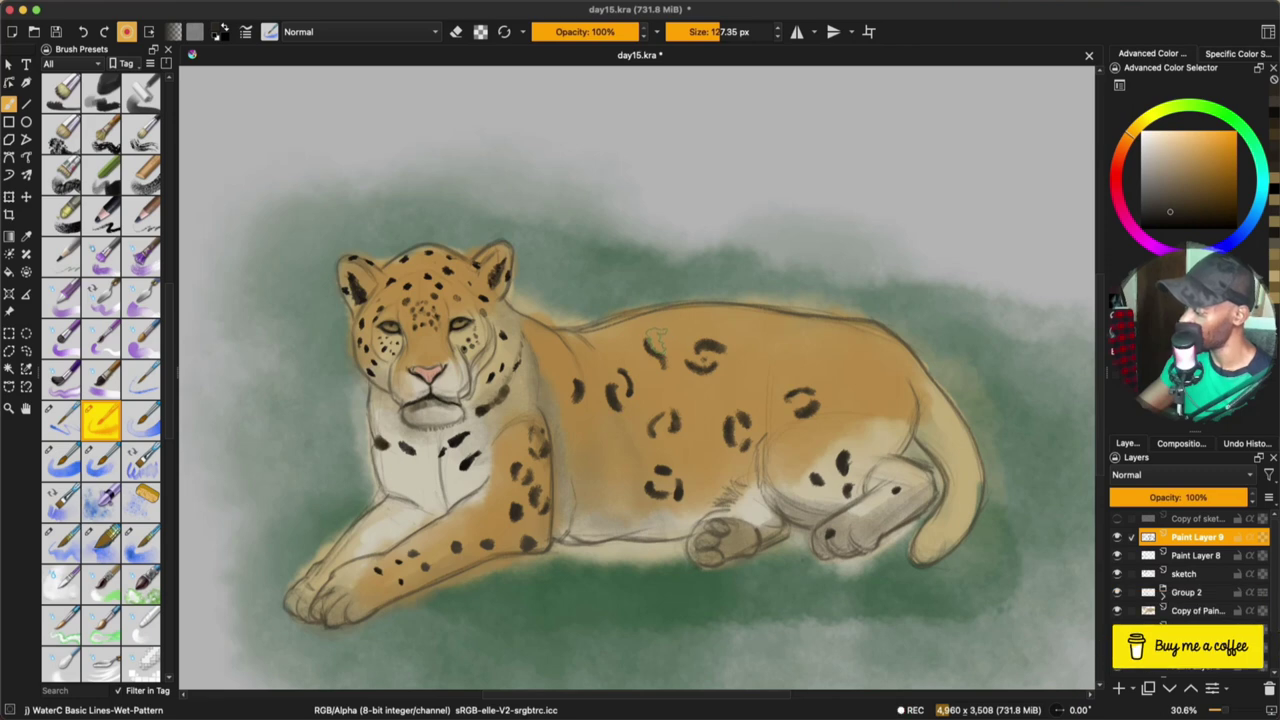
{"action": "left_click_drag", "start_coordinate": [664, 326], "coordinate": [674, 350]}
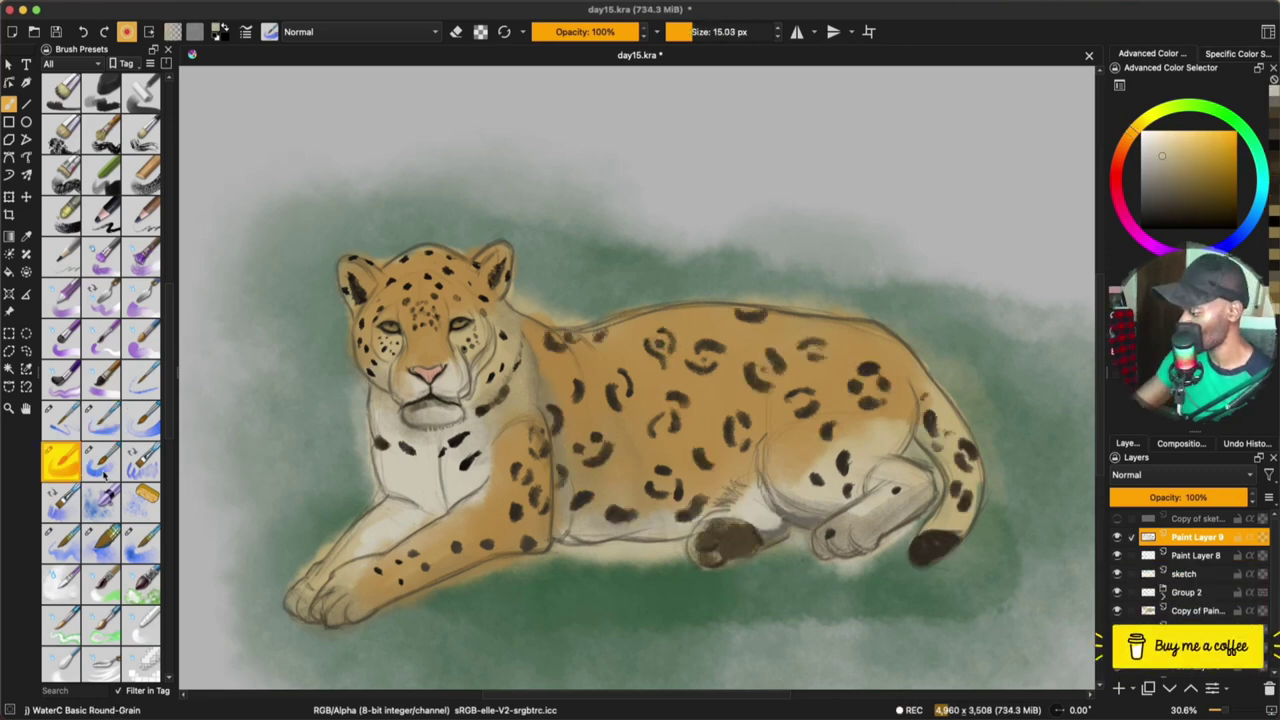
Paint cream over the belly and hind leg with WaterC Spread WideArea, keeping the layer opacity at 100%
{"action": "left_click", "coordinate": [110, 540]}
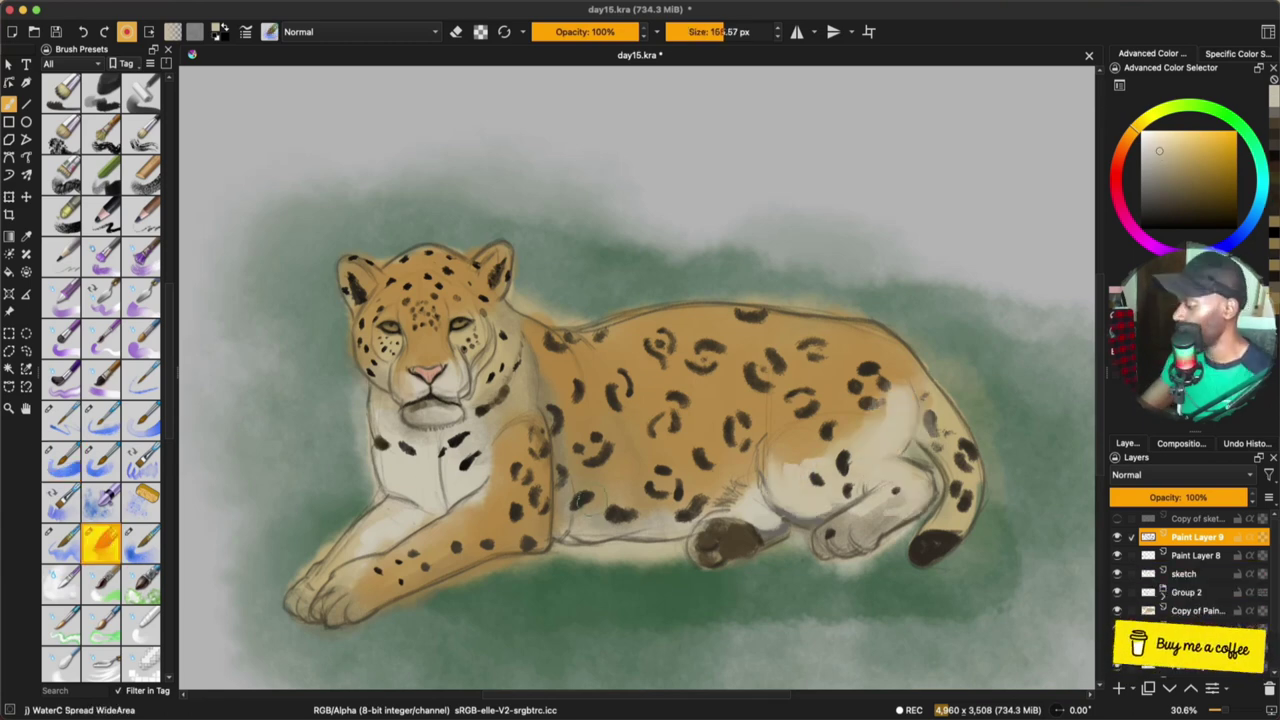
{"action": "left_click_drag", "start_coordinate": [588, 530], "coordinate": [592, 515]}
{"action": "left_click", "coordinate": [1205, 497]}
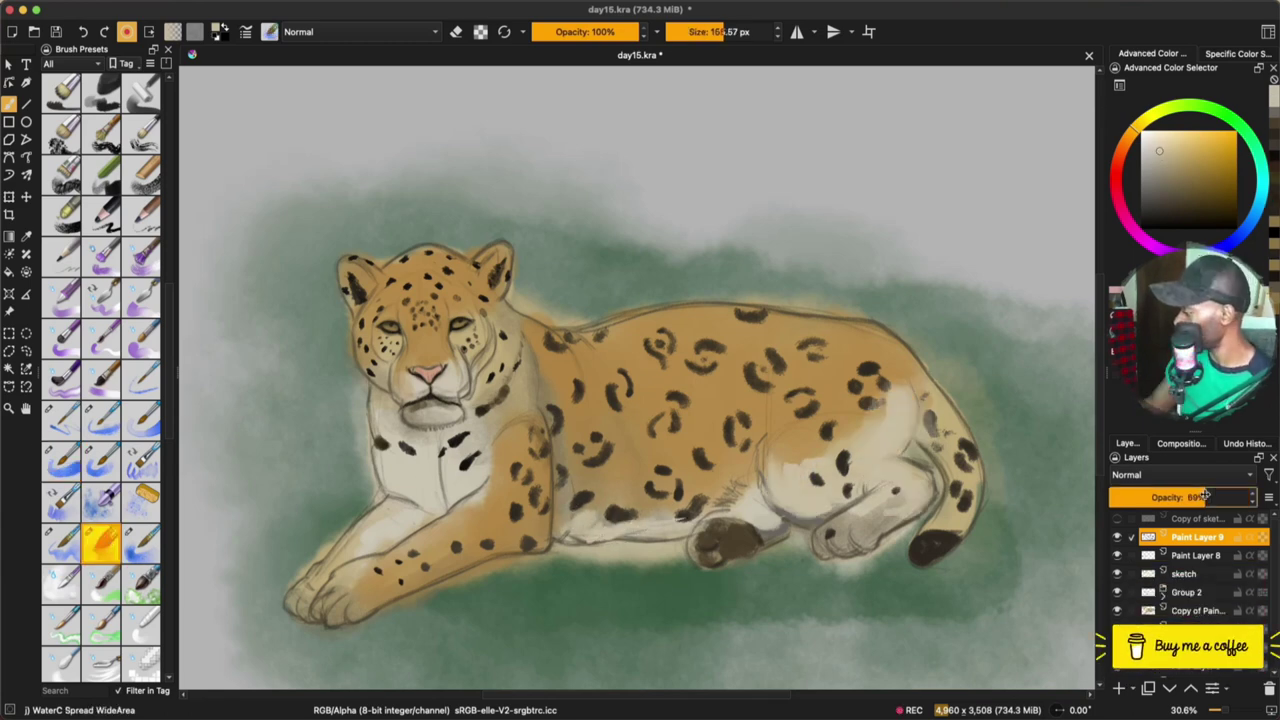
{"action": "left_click_drag", "start_coordinate": [1205, 497], "coordinate": [1250, 498]}
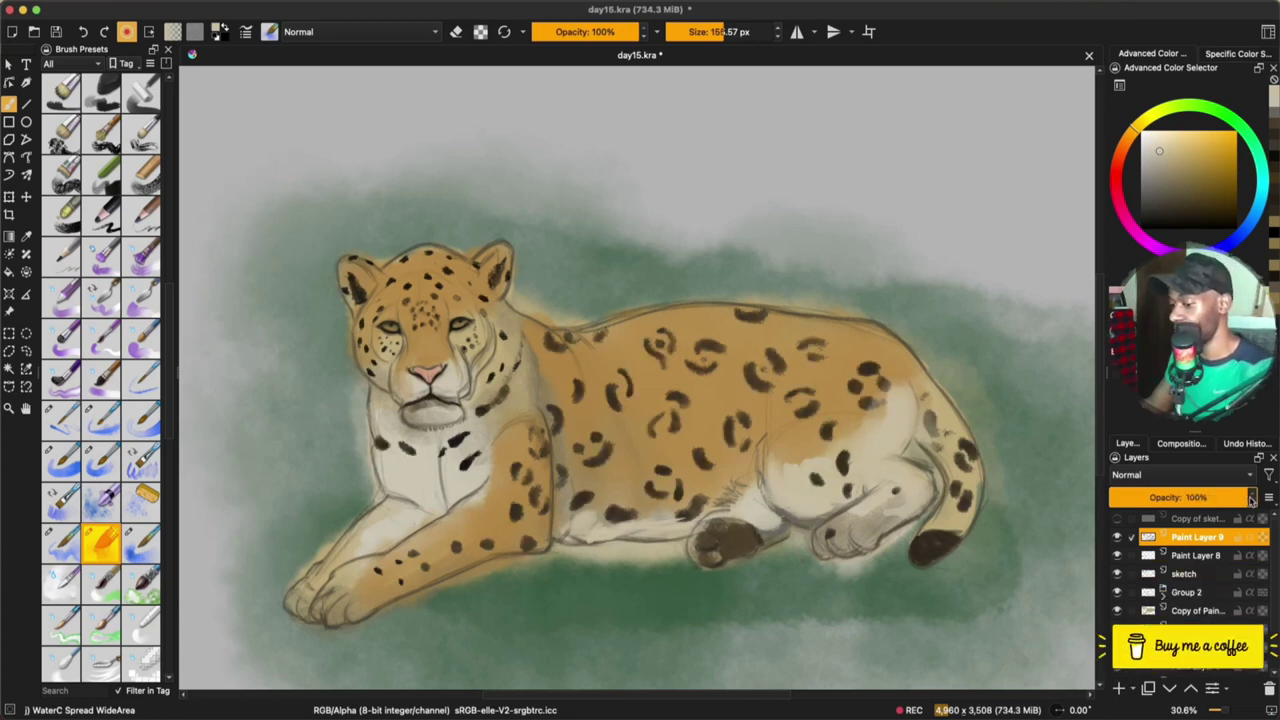
{"action": "key", "text": "ctrl+u"}
{"action": "mouse_move", "coordinate": [1142, 446]}
{"action": "left_mouse_down"}
{"action": "mouse_move", "coordinate": [1115, 447]}
{"action": "mouse_move", "coordinate": [1163, 441]}
{"action": "mouse_move", "coordinate": [1138, 441]}
{"action": "left_mouse_up"}
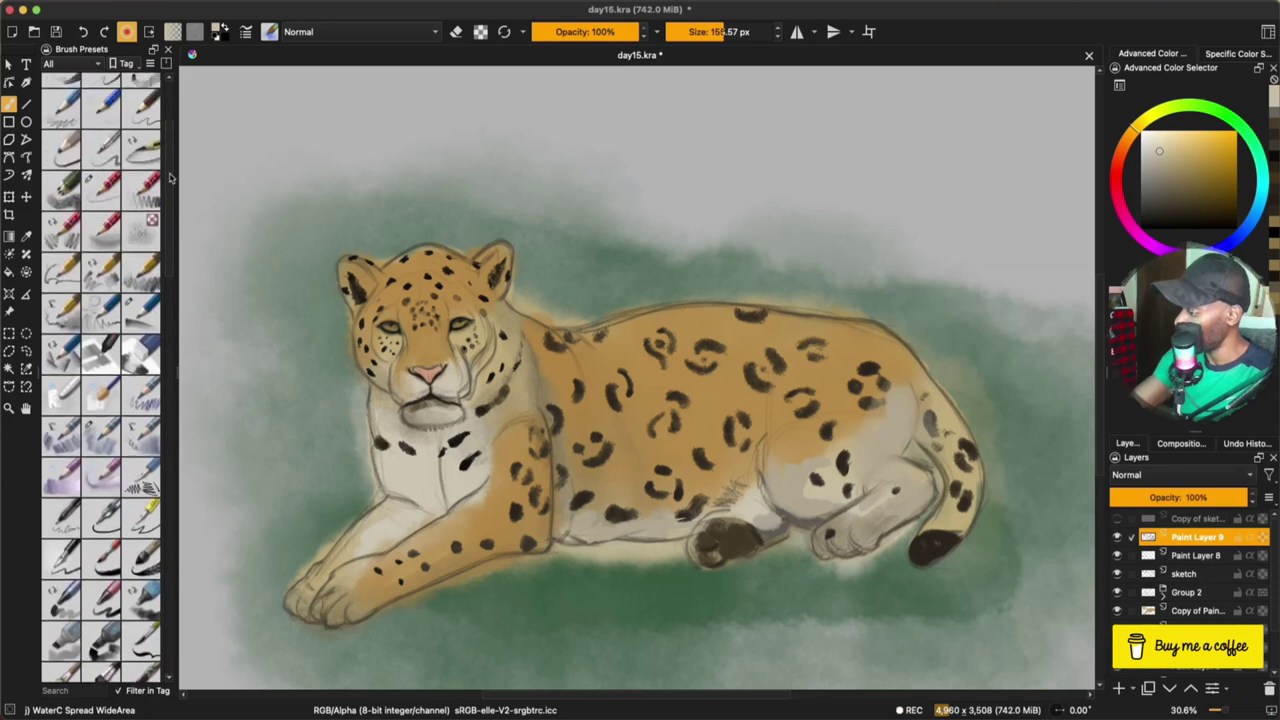
Soften the hind leg and belly shading with Blender Blur at about 122 px on Paint Layer 9 and Paint Layer 5
{"action": "left_click_drag", "start_coordinate": [171, 178], "coordinate": [172, 168]}
{"action": "scroll", "coordinate": [172, 166], "scroll_direction": "up", "scroll_amount": 1}
{"action": "scroll", "coordinate": [174, 252], "scroll_direction": "down", "scroll_amount": 5}
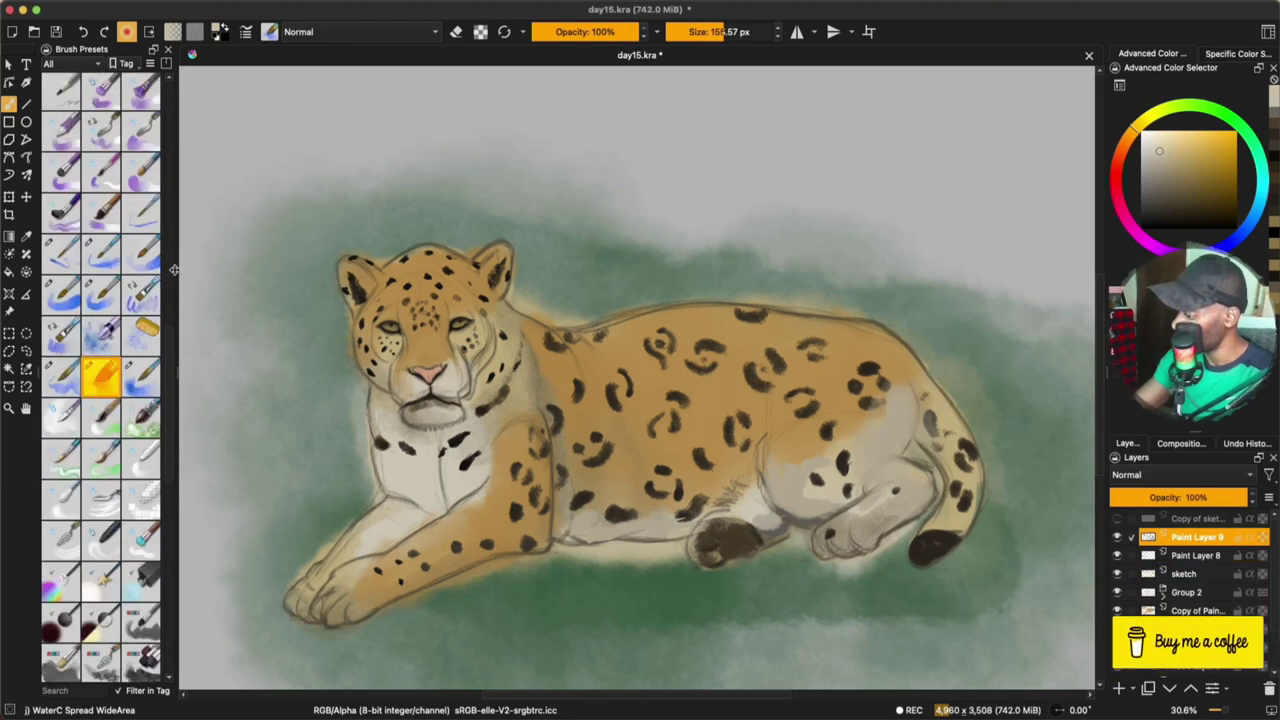
{"action": "left_click", "coordinate": [70, 510]}
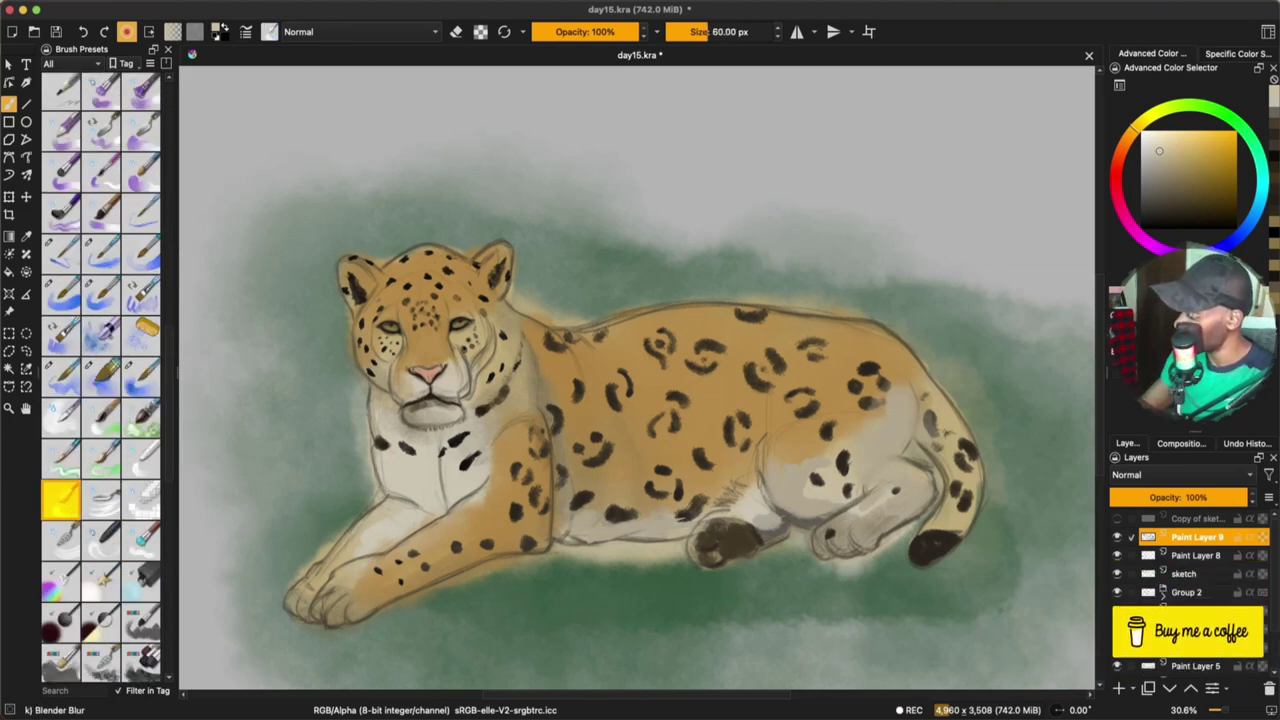
{"action": "mouse_move", "coordinate": [793, 489]}
{"action": "left_mouse_down"}
{"action": "mouse_move", "coordinate": [855, 514]}
{"action": "mouse_move", "coordinate": [894, 491]}
{"action": "mouse_move", "coordinate": [843, 456]}
{"action": "left_mouse_up"}
{"action": "left_click", "coordinate": [1197, 666]}
{"action": "scroll", "coordinate": [1197, 612], "scroll_direction": "down", "scroll_amount": 3}
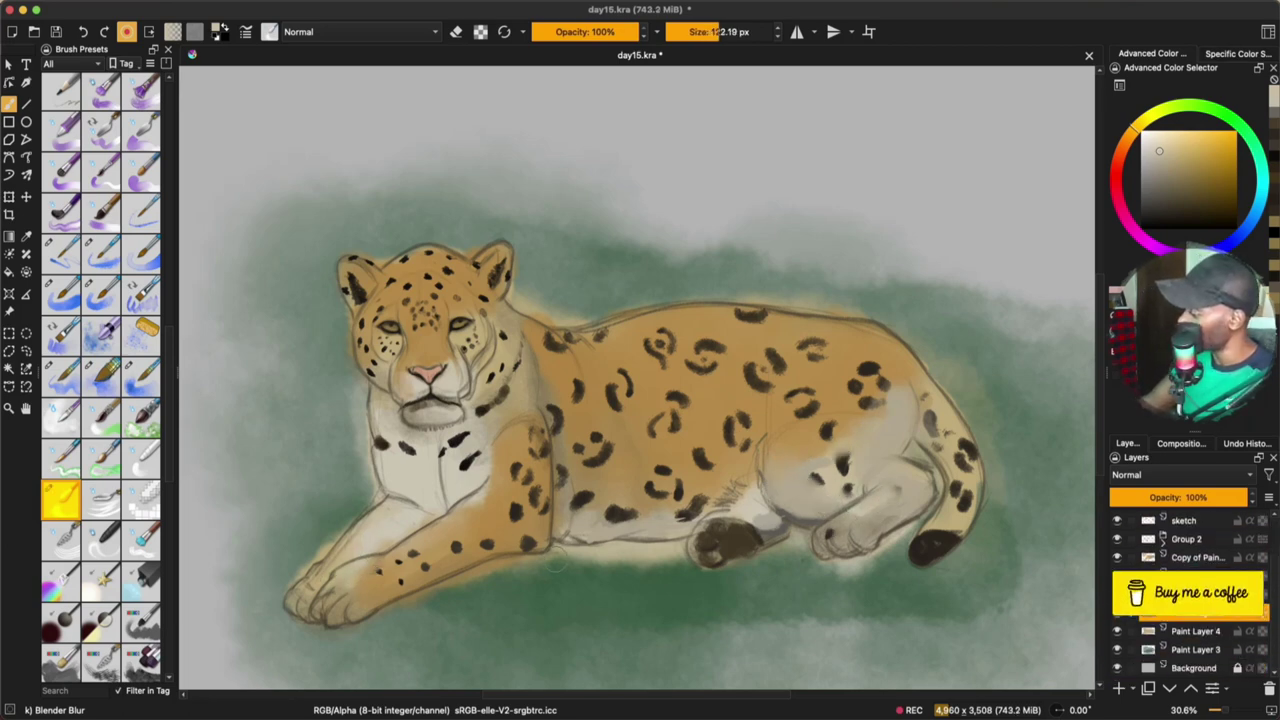
{"action": "scroll", "coordinate": [1200, 560], "scroll_direction": "up", "scroll_amount": 3}
{"action": "left_click", "coordinate": [1200, 540]}
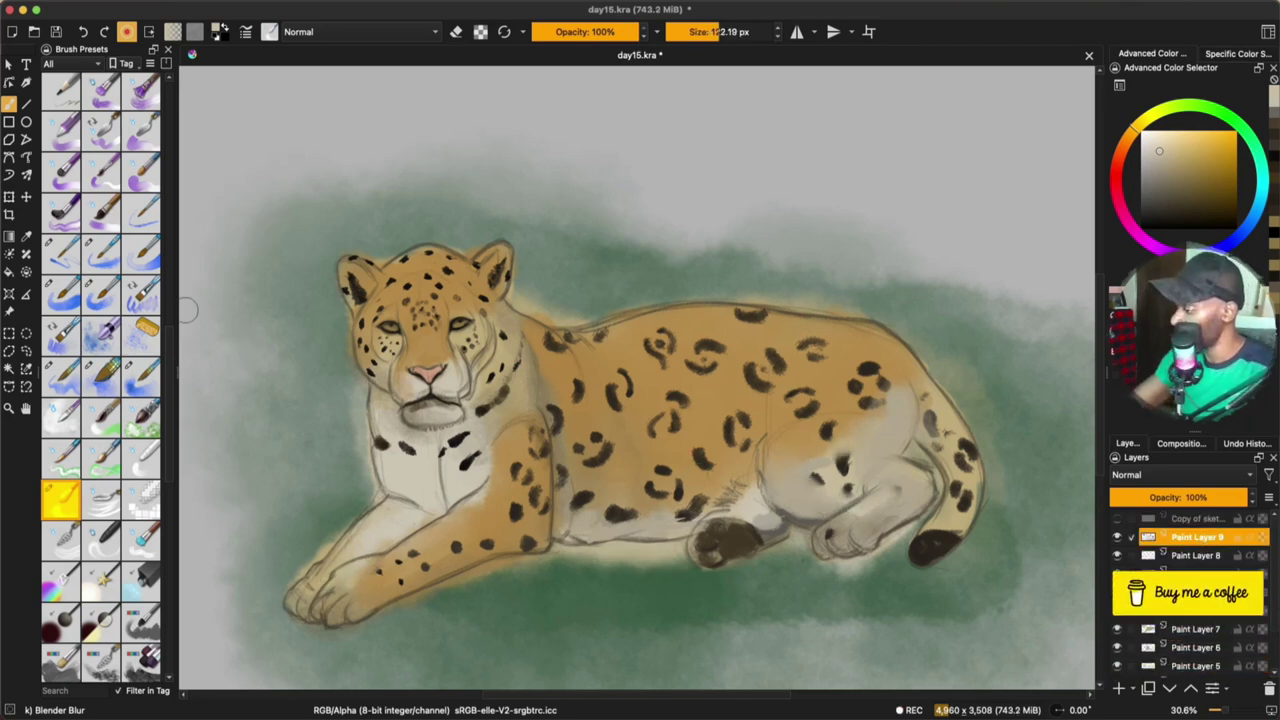
Switch the colour to white and paint fine strokes on the chin with WaterC Basic Lines-Wet-Pattern at about 63 px
{"action": "left_click", "coordinate": [72, 388]}
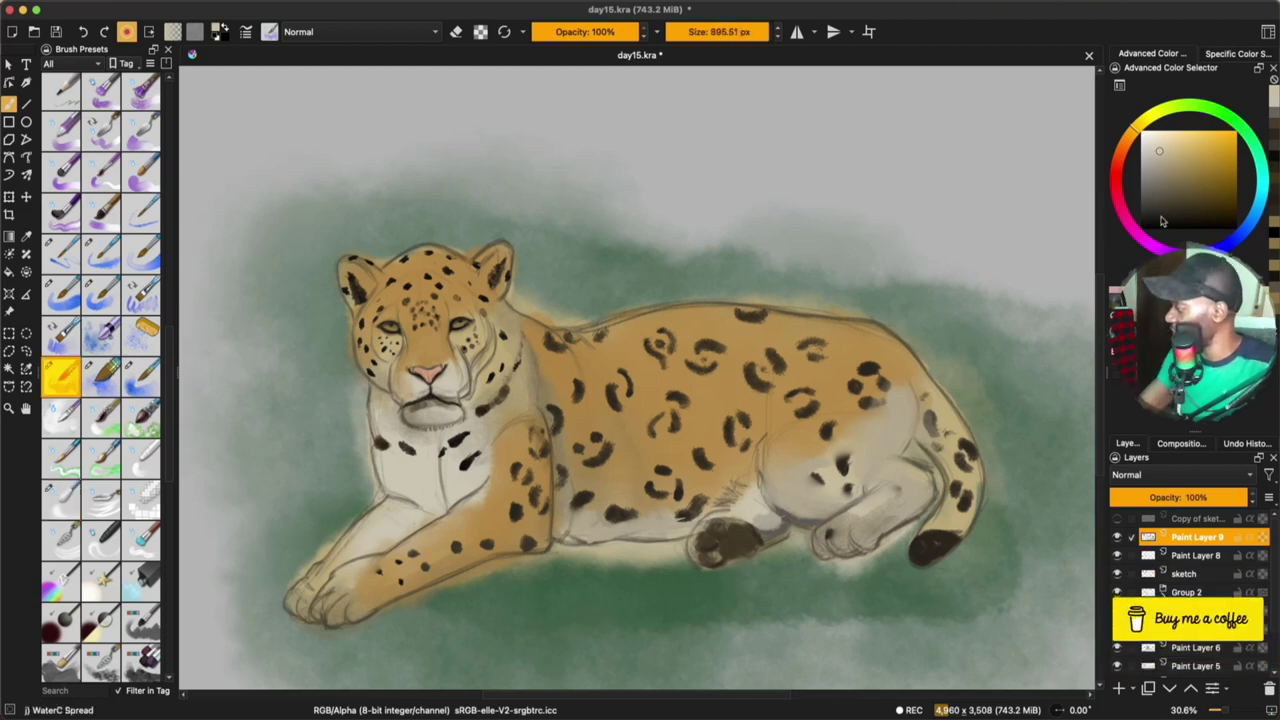
{"action": "key", "text": "d"}
{"action": "left_click", "coordinate": [62, 258]}
{"action": "left_click", "coordinate": [101, 254]}
{"action": "key", "text": "x"}
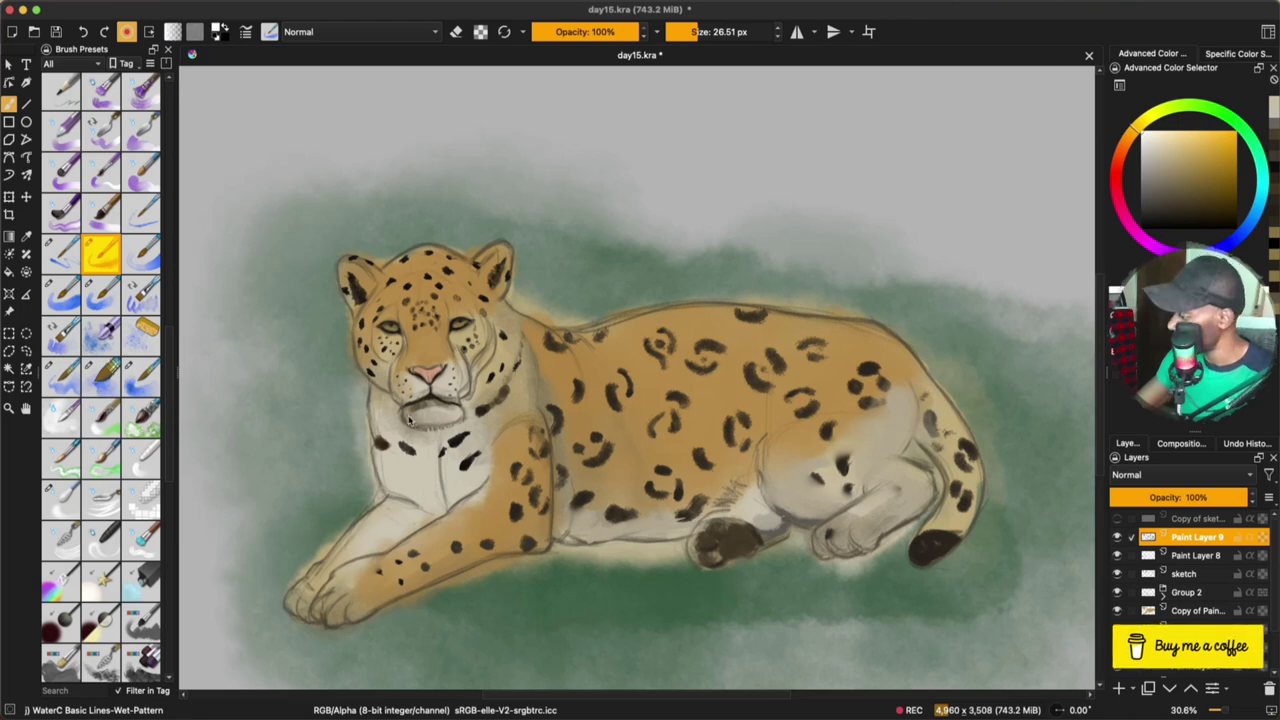
{"action": "left_click_drag", "start_coordinate": [413, 413], "coordinate": [442, 425]}
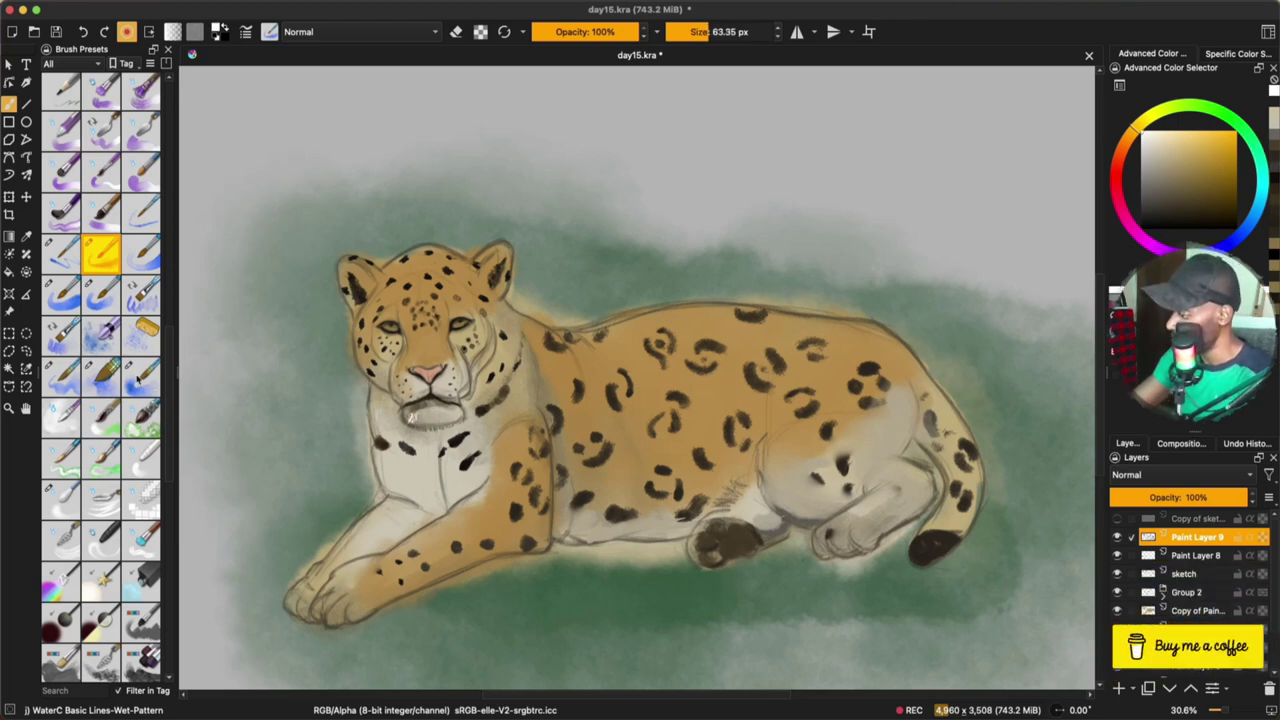
Brighten the chin, muzzle and inner ears in white with WaterC Spread WideArea at about 58 px, using 33% to 55% opacity
{"action": "left_click", "coordinate": [104, 379]}
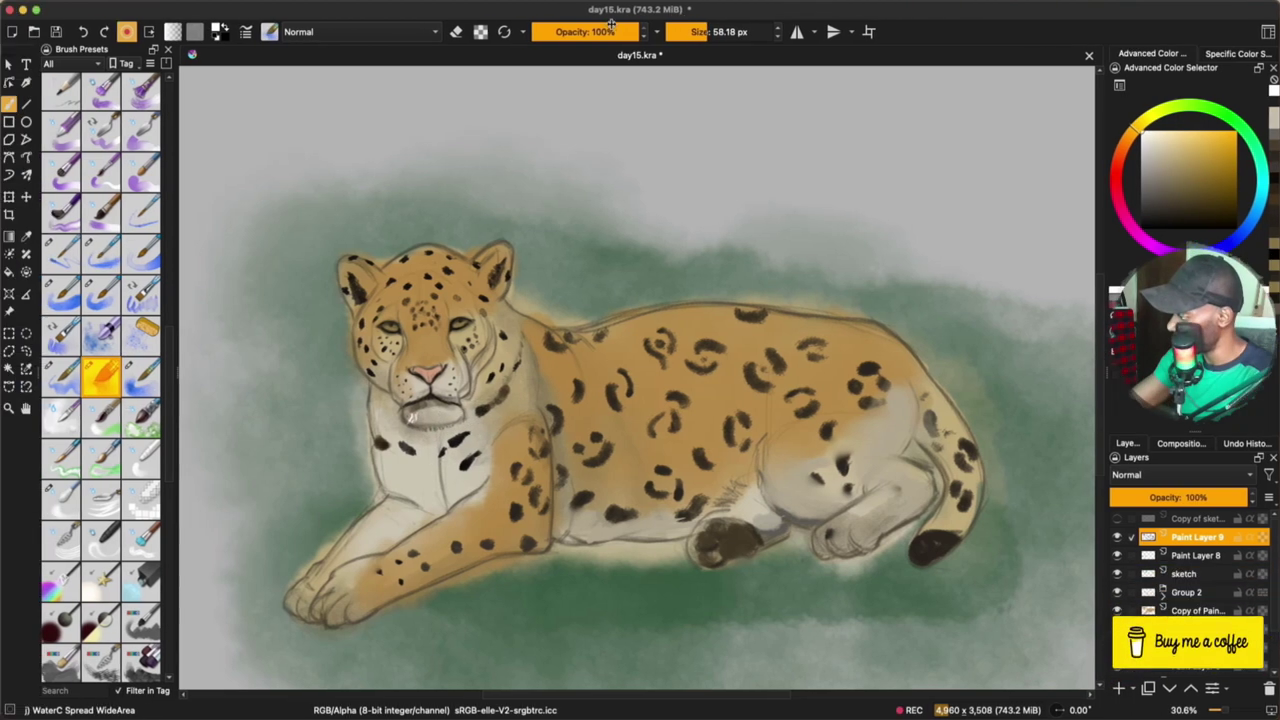
{"action": "left_click_drag", "start_coordinate": [611, 24], "coordinate": [563, 31]}
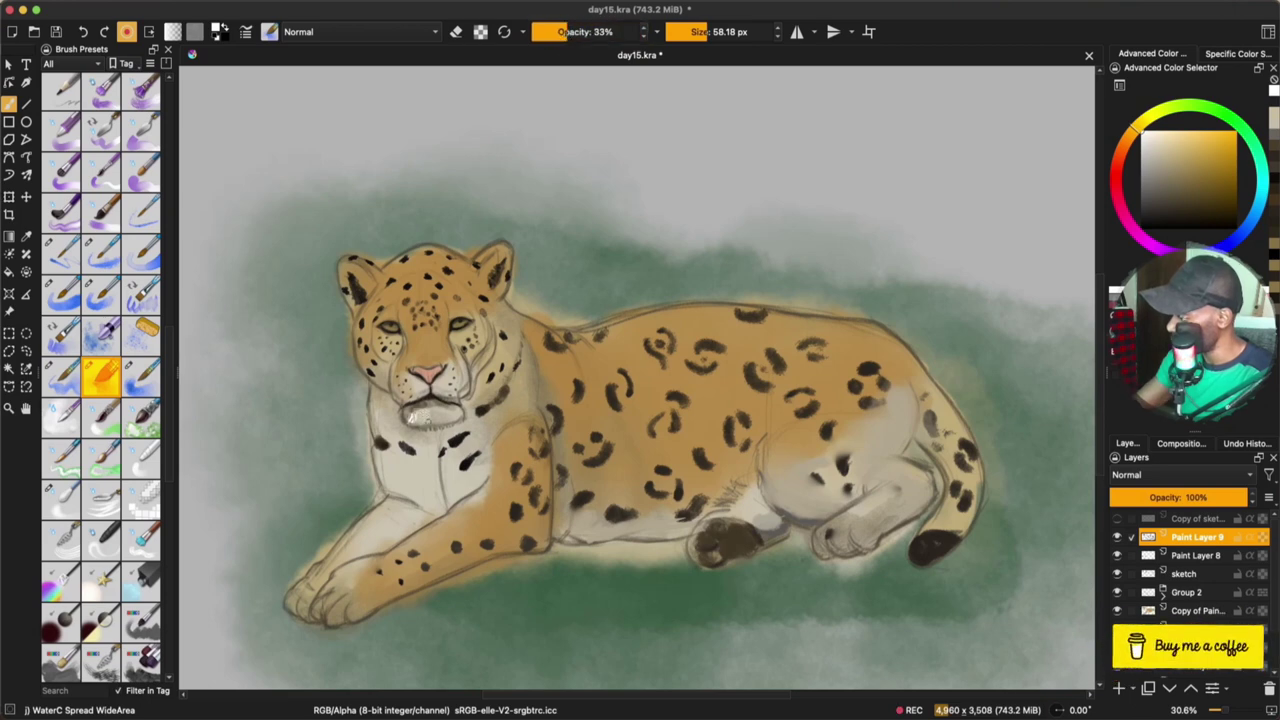
{"action": "left_click_drag", "start_coordinate": [410, 417], "coordinate": [456, 415]}
{"action": "mouse_move", "coordinate": [411, 381]}
{"action": "left_mouse_down"}
{"action": "mouse_move", "coordinate": [442, 392]}
{"action": "mouse_move", "coordinate": [456, 379]}
{"action": "left_mouse_up"}
{"action": "left_click_drag", "start_coordinate": [502, 250], "coordinate": [491, 268]}
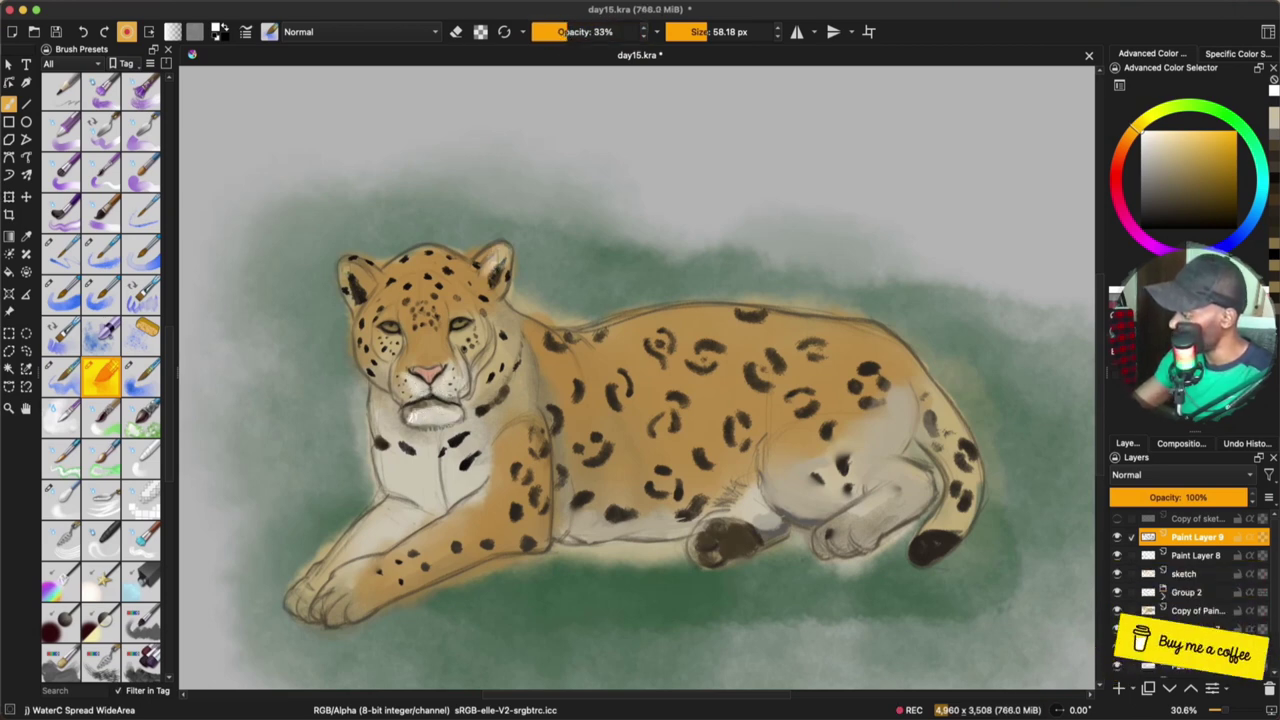
{"action": "left_click_drag", "start_coordinate": [347, 270], "coordinate": [368, 285]}
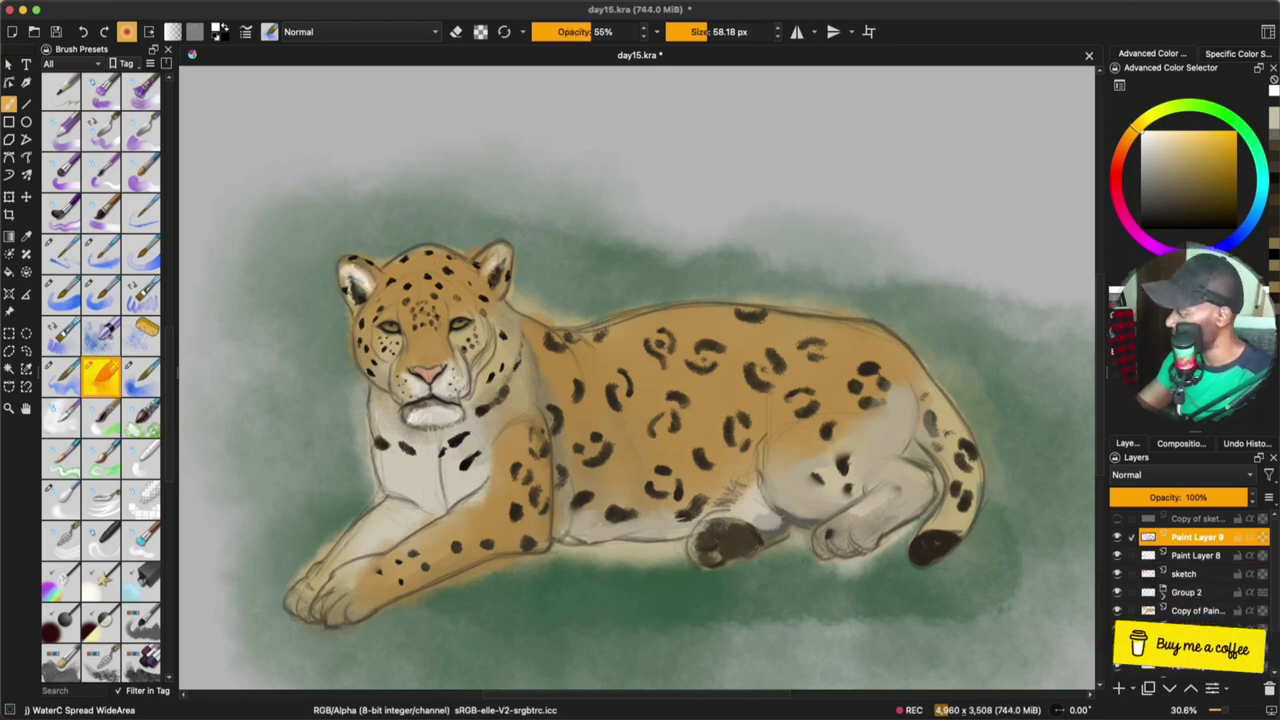
Blend the light fur along the cheek and neck with Blender Blur at about 122 px
{"action": "key", "text": "slash"}
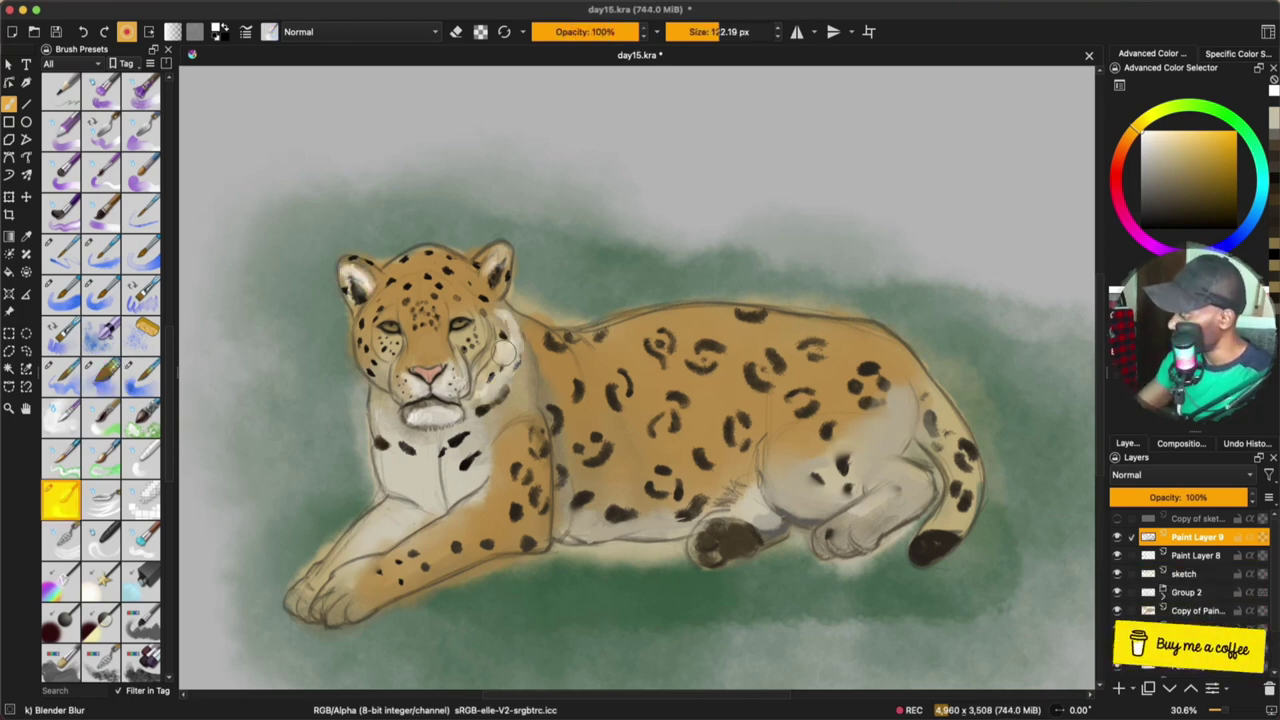
{"action": "left_click_drag", "start_coordinate": [507, 354], "coordinate": [511, 320]}
{"action": "left_click_drag", "start_coordinate": [476, 403], "coordinate": [507, 365]}
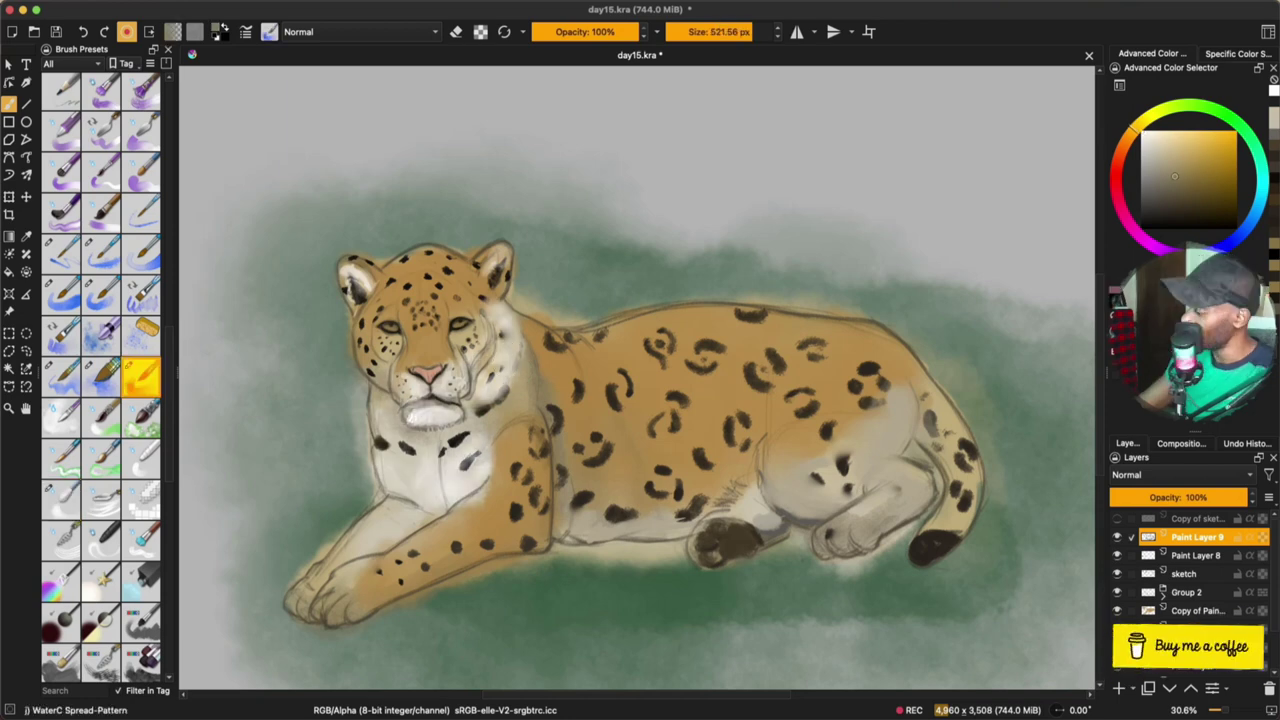
Sample coat tones and blend the shoulder into the pale chest and foreleg with WaterC Spread-Pattern at about 522 px
{"action": "left_click", "coordinate": [508, 408], "text": "ctrl"}
{"action": "left_click", "coordinate": [399, 516], "text": "ctrl"}
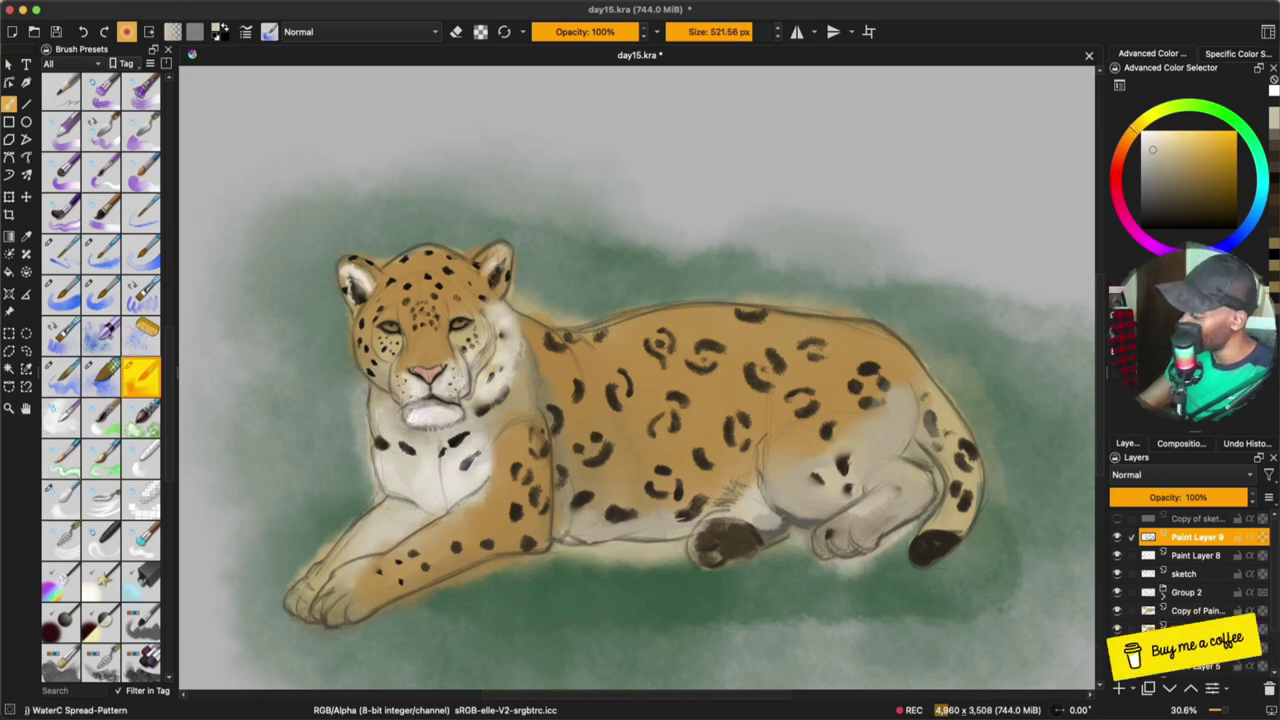
{"action": "left_click", "coordinate": [493, 490], "text": "ctrl"}
{"action": "left_click_drag", "start_coordinate": [490, 490], "coordinate": [463, 511]}
{"action": "scroll", "coordinate": [808, 442], "scroll_direction": "down", "scroll_amount": 1}
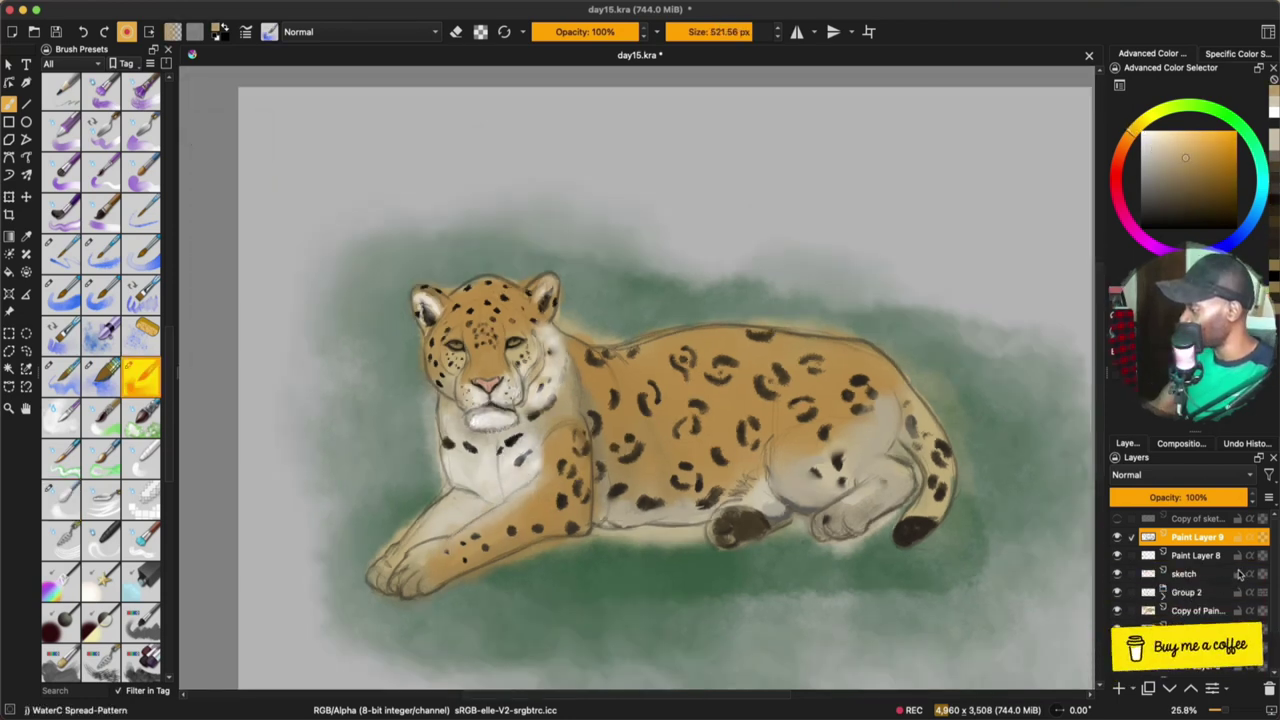
Choose a near-black brown and paint small spots on the chest and pale foreleg, ending with WaterC Basic Round-Grain at about 35 px
{"action": "scroll", "coordinate": [637, 378], "scroll_direction": "up", "scroll_amount": 1}
{"action": "left_click_drag", "start_coordinate": [1177, 203], "coordinate": [1141, 212]}
{"action": "left_click_drag", "start_coordinate": [452, 425], "coordinate": [464, 421]}
{"action": "key", "text": "bracketleft"}
{"action": "key", "text": "bracketleft"}
{"action": "key", "text": "bracketleft"}
{"action": "left_click", "coordinate": [61, 296]}
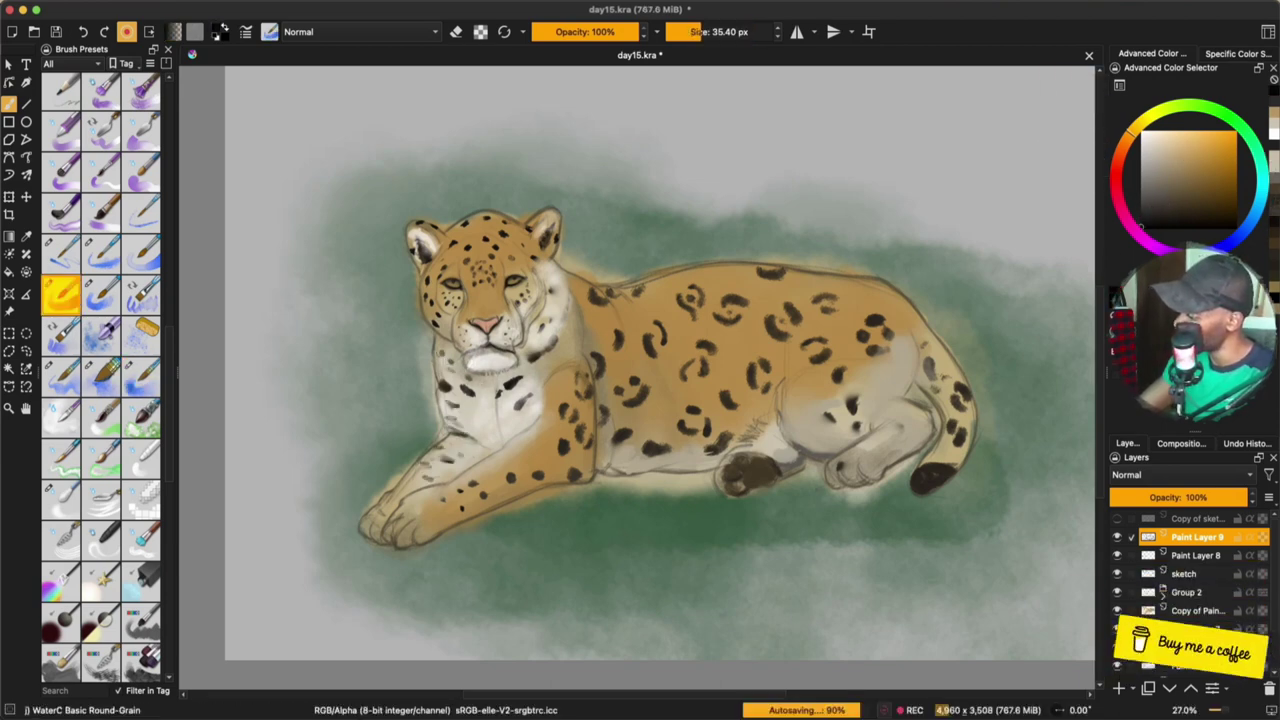
{"action": "key", "text": "super+s"}
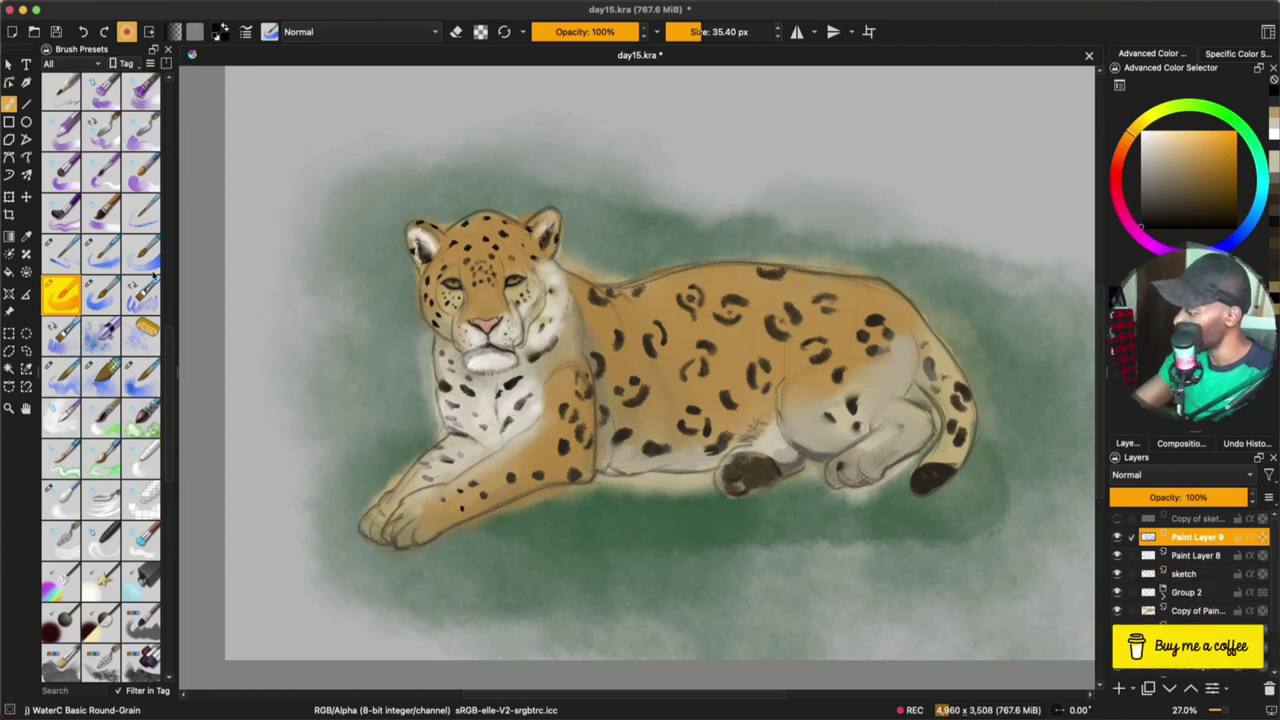
Add more dark spots on the chest, front leg, shoulder and belly with WaterC Basic Lines-Wet-Pattern at about 63 px
{"action": "left_click", "coordinate": [101, 254]}
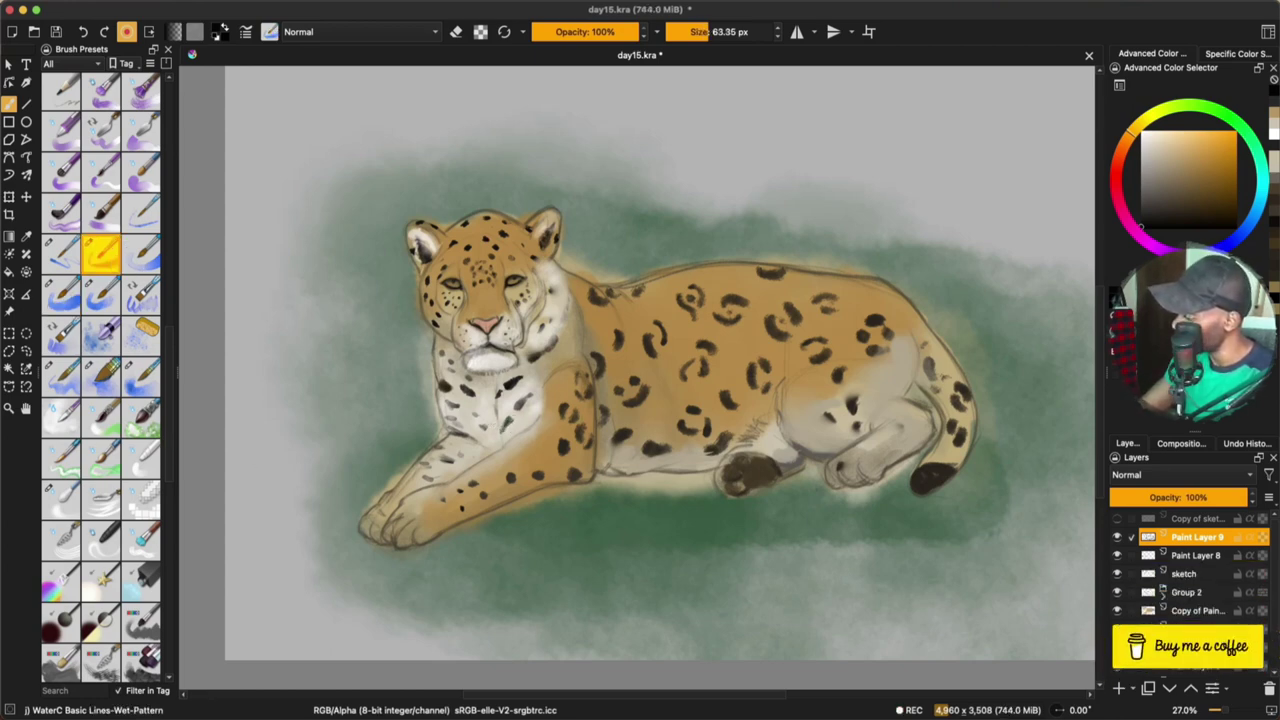
{"action": "left_click_drag", "start_coordinate": [449, 404], "coordinate": [463, 409]}
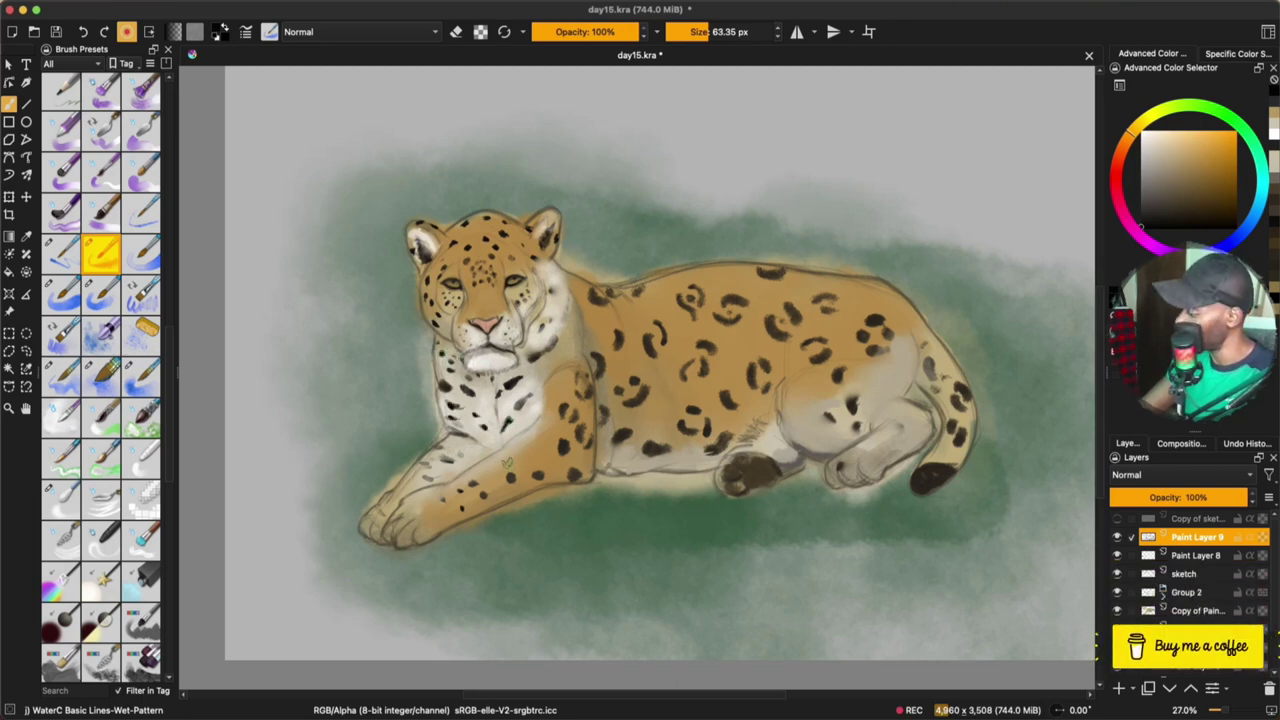
{"action": "left_click_drag", "start_coordinate": [524, 475], "coordinate": [527, 483]}
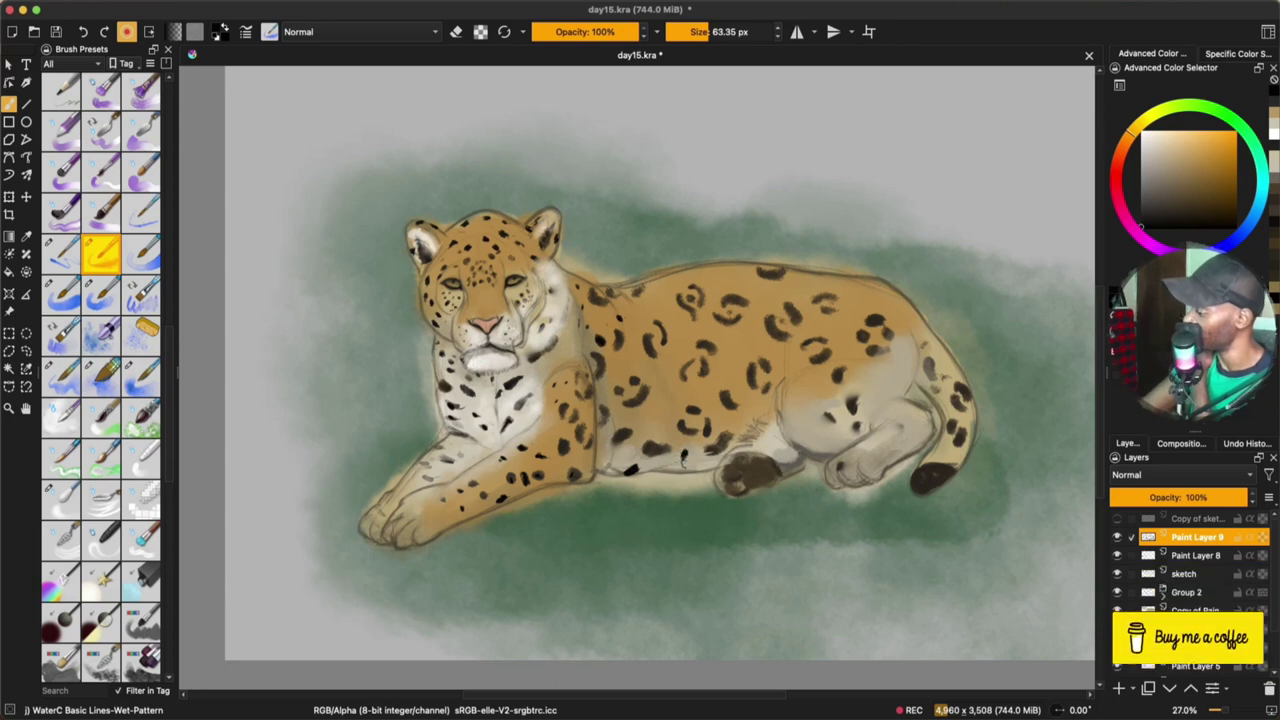
Paint a soft dark spot on the lower belly with WaterC Spread WideArea at about 80 px, then switch to WaterC Spread-Pattern
{"action": "left_click", "coordinate": [74, 384]}
{"action": "left_click_drag", "start_coordinate": [671, 32], "coordinate": [690, 32]}
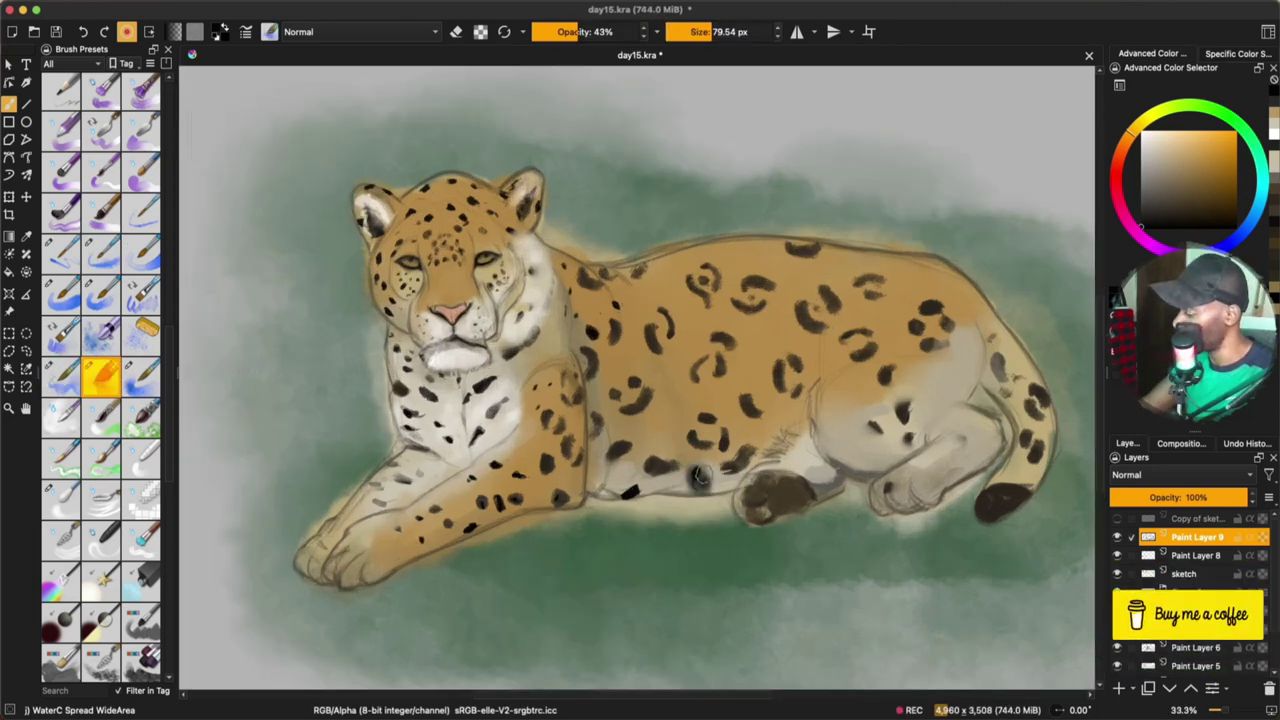
{"action": "left_click_drag", "start_coordinate": [700, 478], "coordinate": [692, 478]}
{"action": "left_click", "coordinate": [141, 378]}
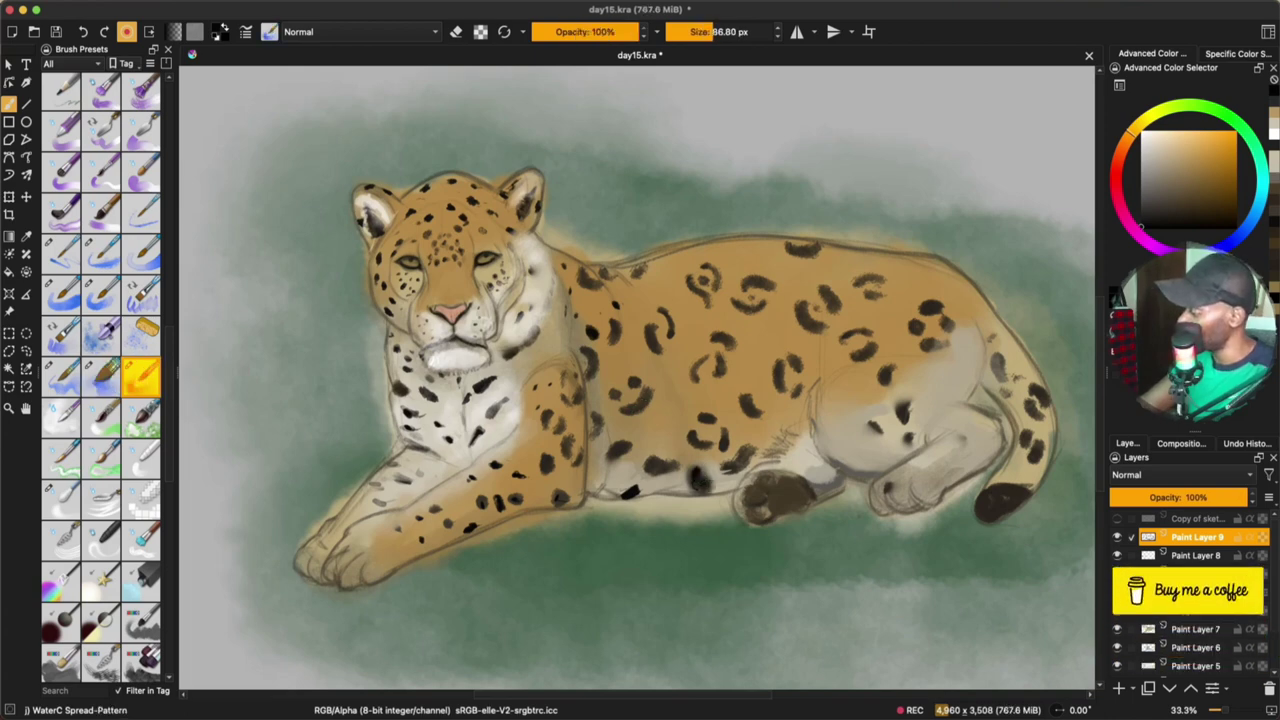
{"action": "key", "text": "minus"}
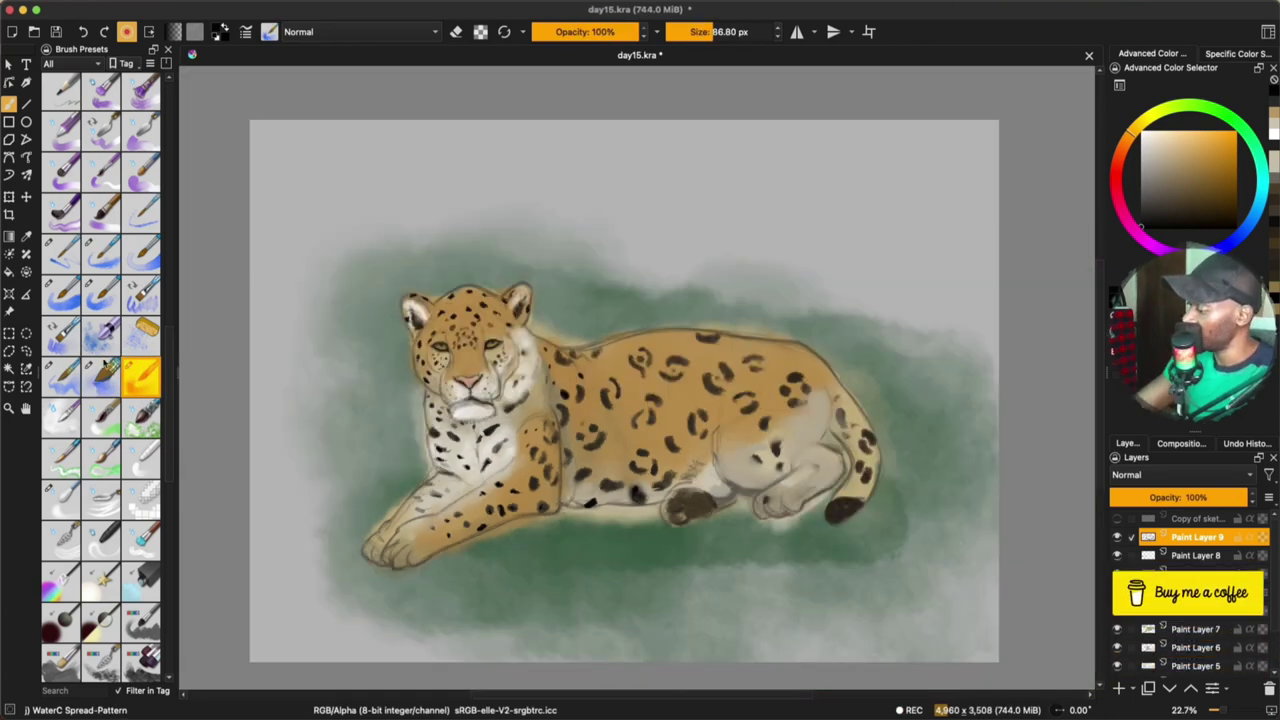
Choose a near-white colour and cycle through the WaterC Basic Lines brushes, ending with WaterC Basic Lines-Wet-Pattern
{"action": "left_click", "coordinate": [60, 253]}
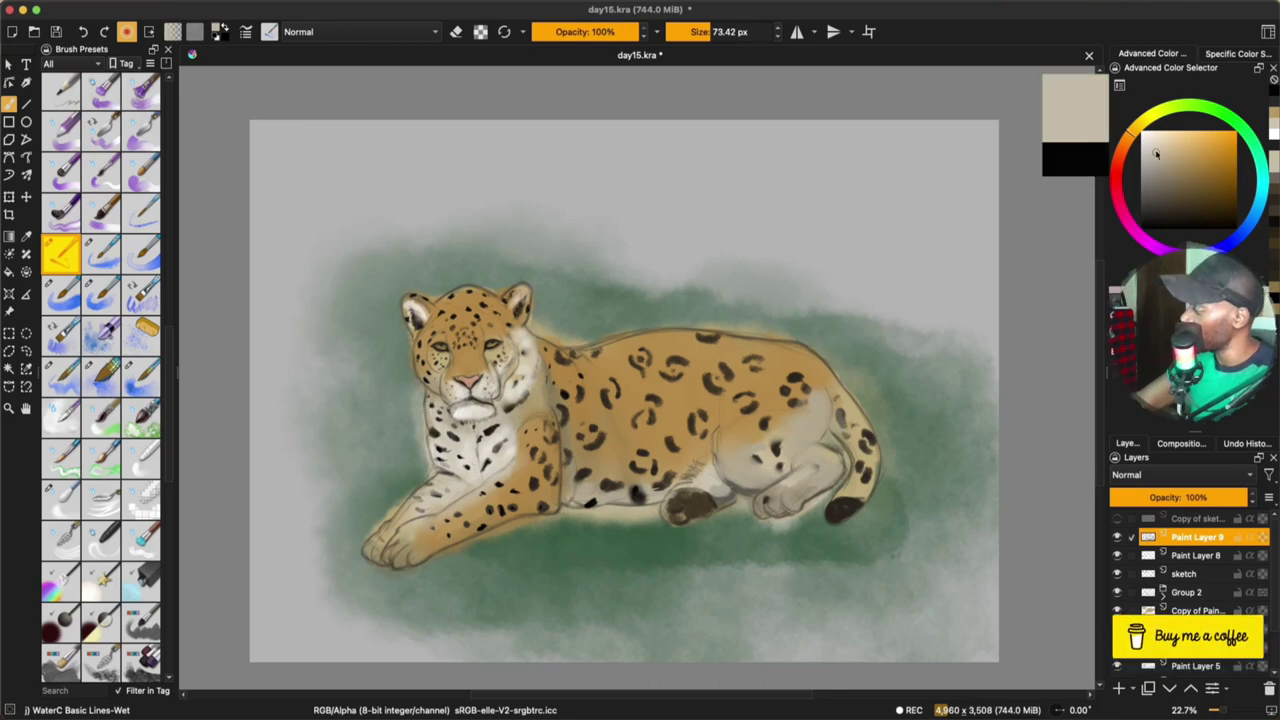
{"action": "scroll", "coordinate": [568, 397], "scroll_direction": "up", "scroll_amount": 5}
{"action": "scroll", "coordinate": [568, 397], "scroll_direction": "down", "scroll_amount": 3}
{"action": "key", "text": "comma"}
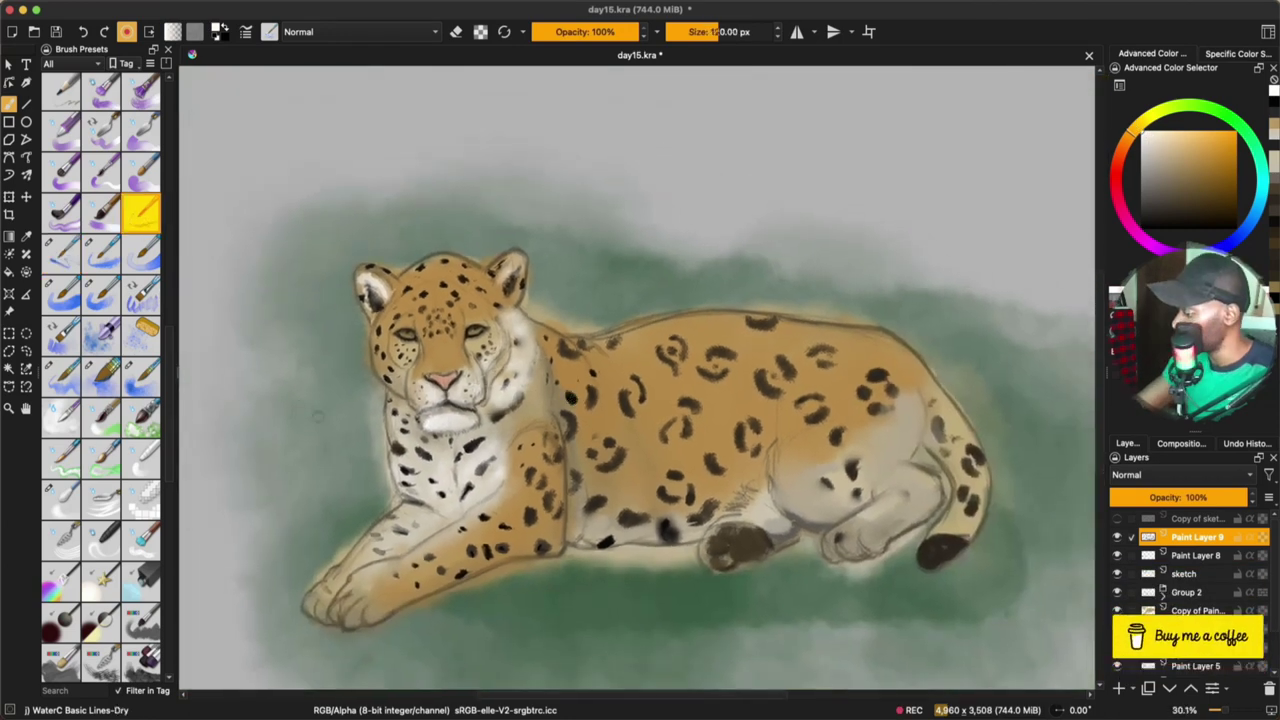
{"action": "key", "text": "period"}
{"action": "key", "text": "period"}
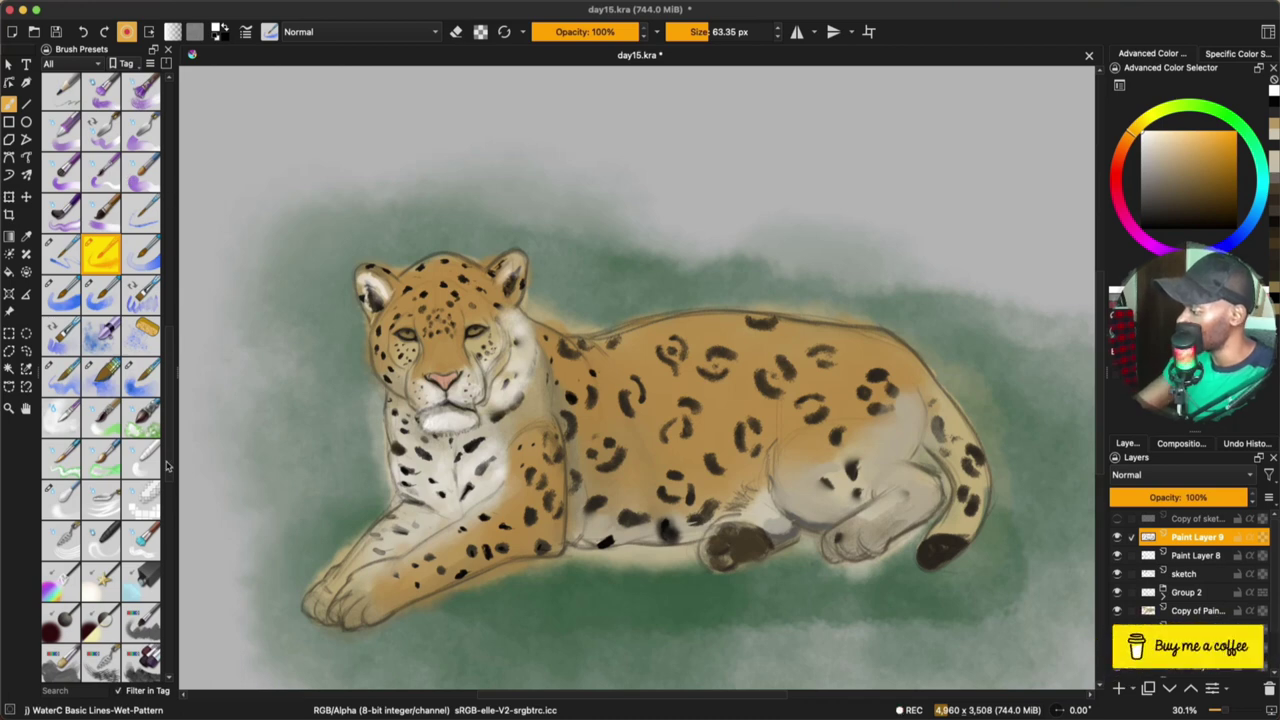
Draw fine white whiskers beside the muzzle on a new layer, using the SK2-14 Flat ColPen brush from the SK2 set
{"action": "left_click", "coordinate": [75, 64]}
{"action": "left_click", "coordinate": [78, 228]}
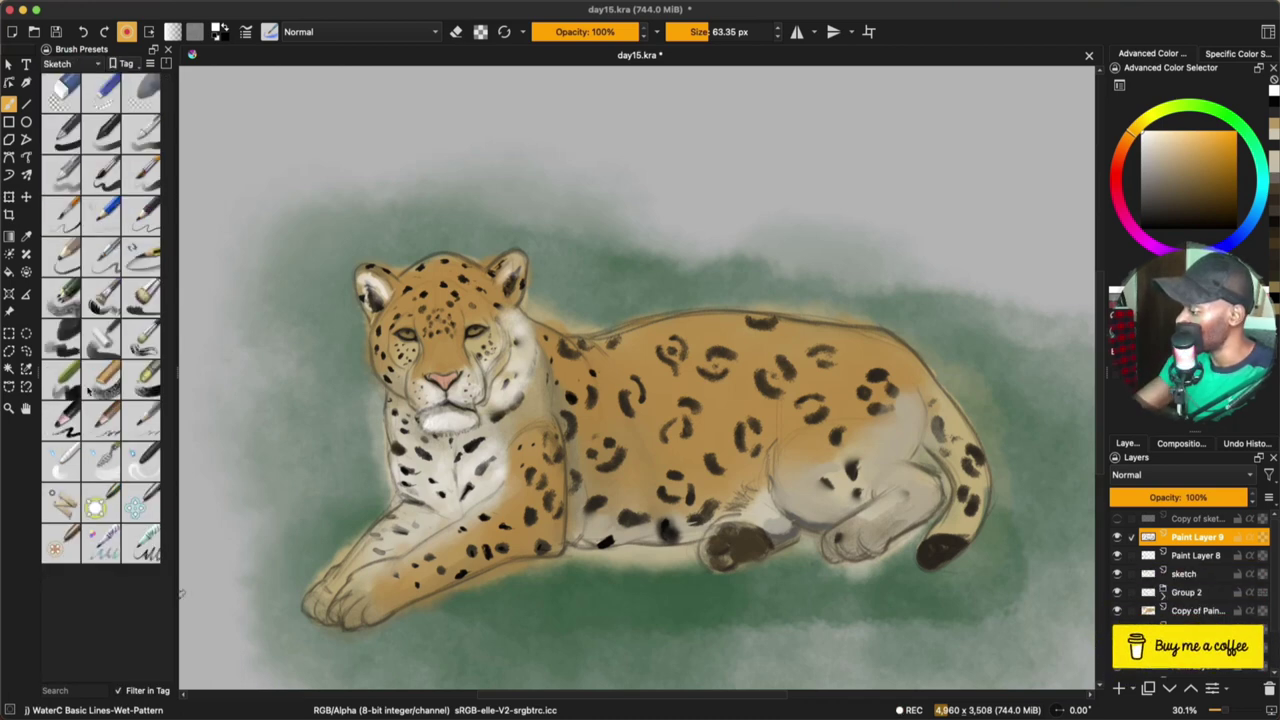
{"action": "left_click", "coordinate": [1142, 139]}
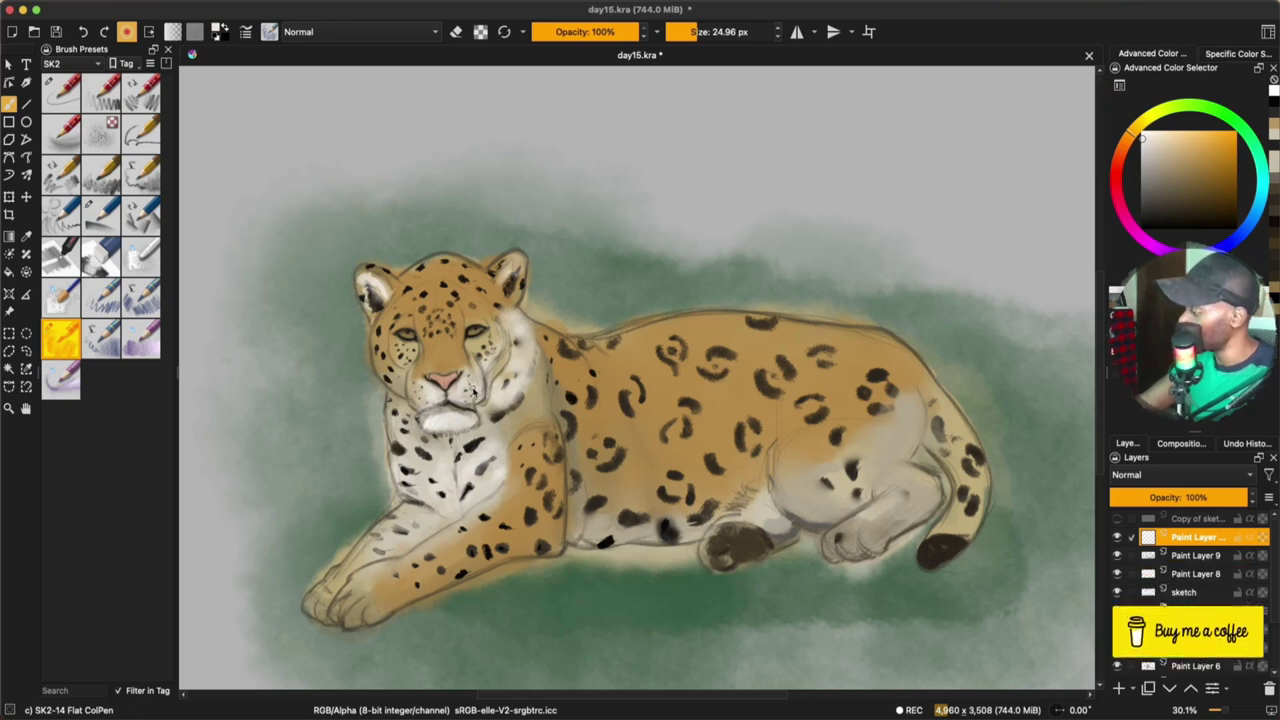
{"action": "left_click_drag", "start_coordinate": [477, 387], "coordinate": [473, 396]}
{"action": "left_click_drag", "start_coordinate": [713, 32], "coordinate": [720, 32]}
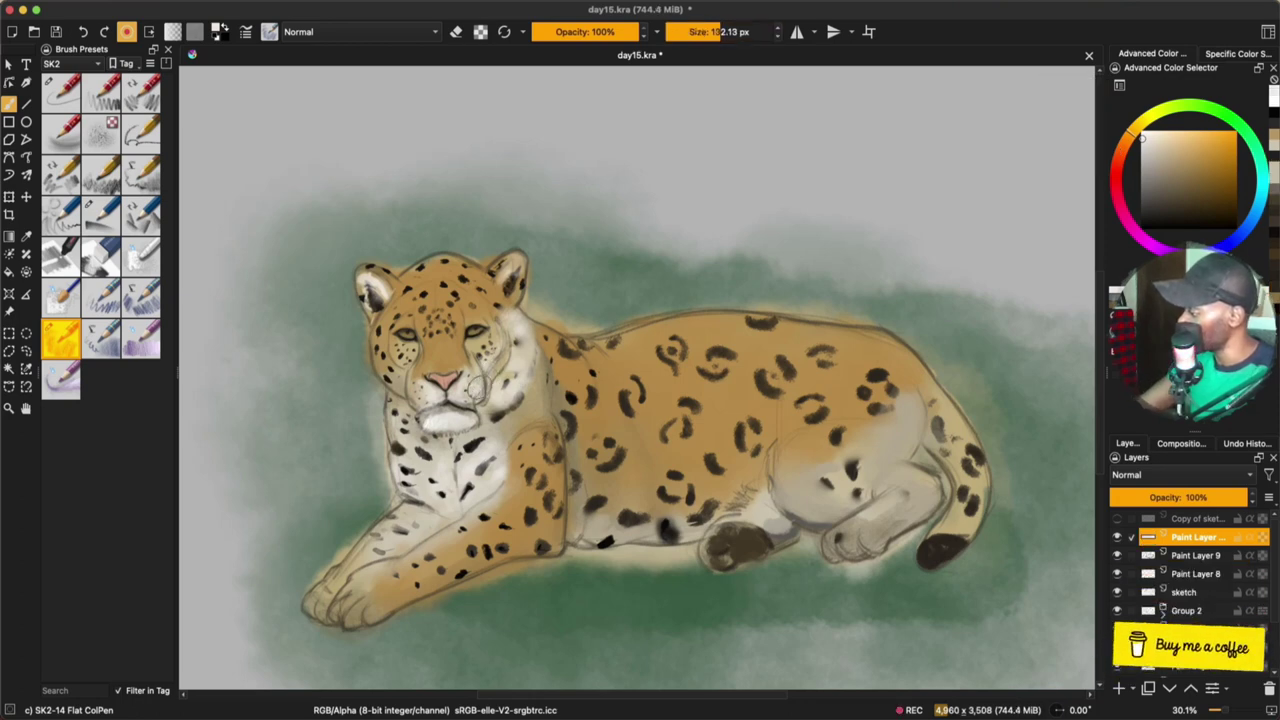
{"action": "left_click", "coordinate": [702, 33]}
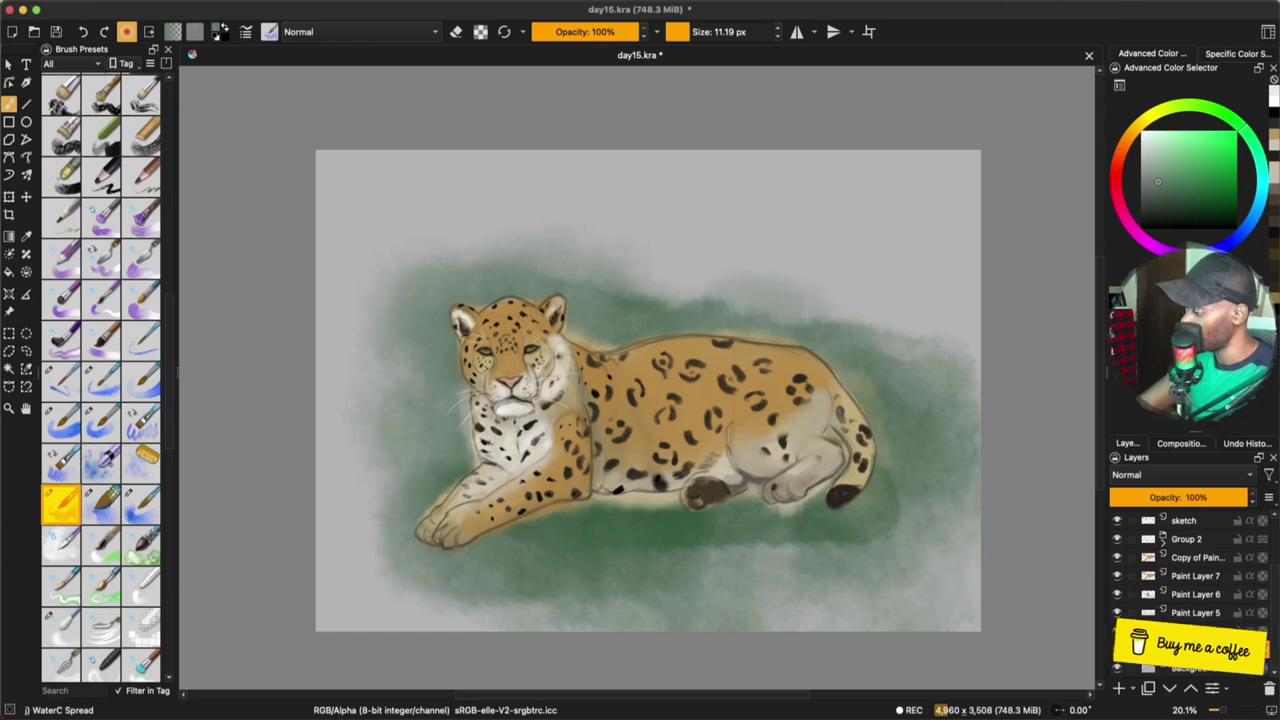
Choose a darker green and deepen the background above the cat's back with WaterC Spread-Pattern at about 1000 px
{"action": "left_click", "coordinate": [142, 510]}
{"action": "left_click", "coordinate": [771, 32]}
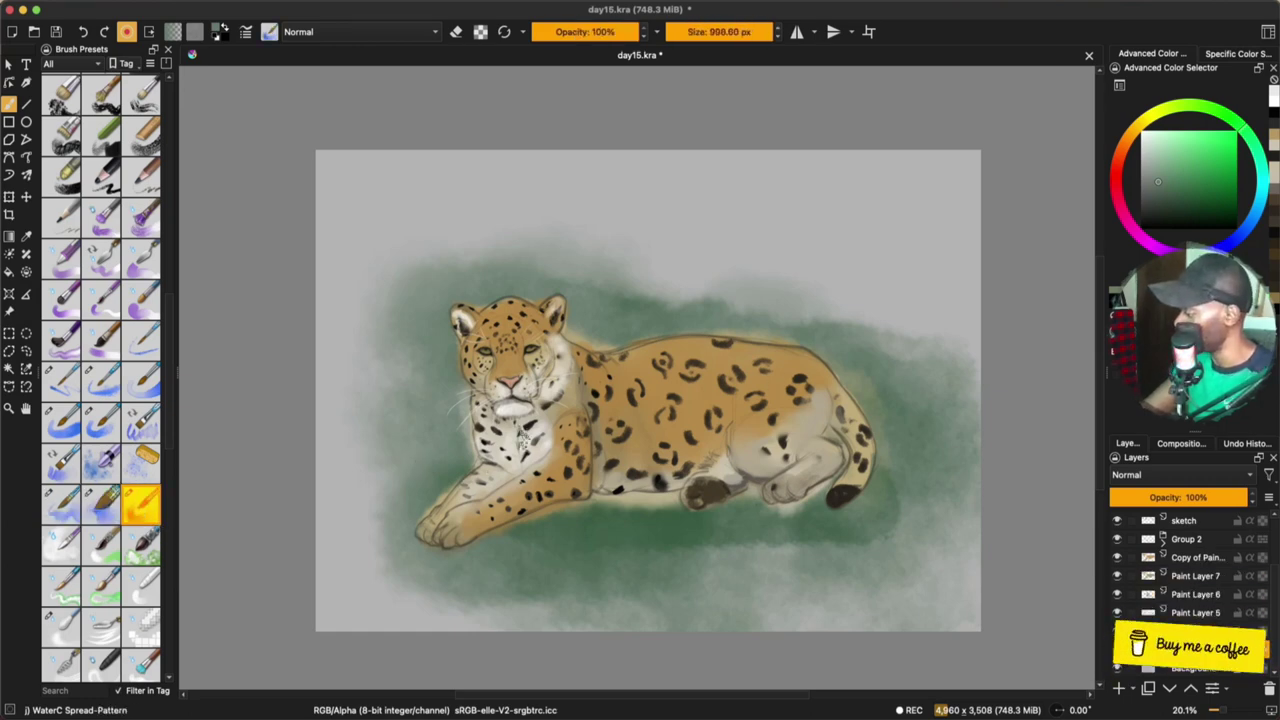
{"action": "left_click_drag", "start_coordinate": [1180, 187], "coordinate": [1187, 200]}
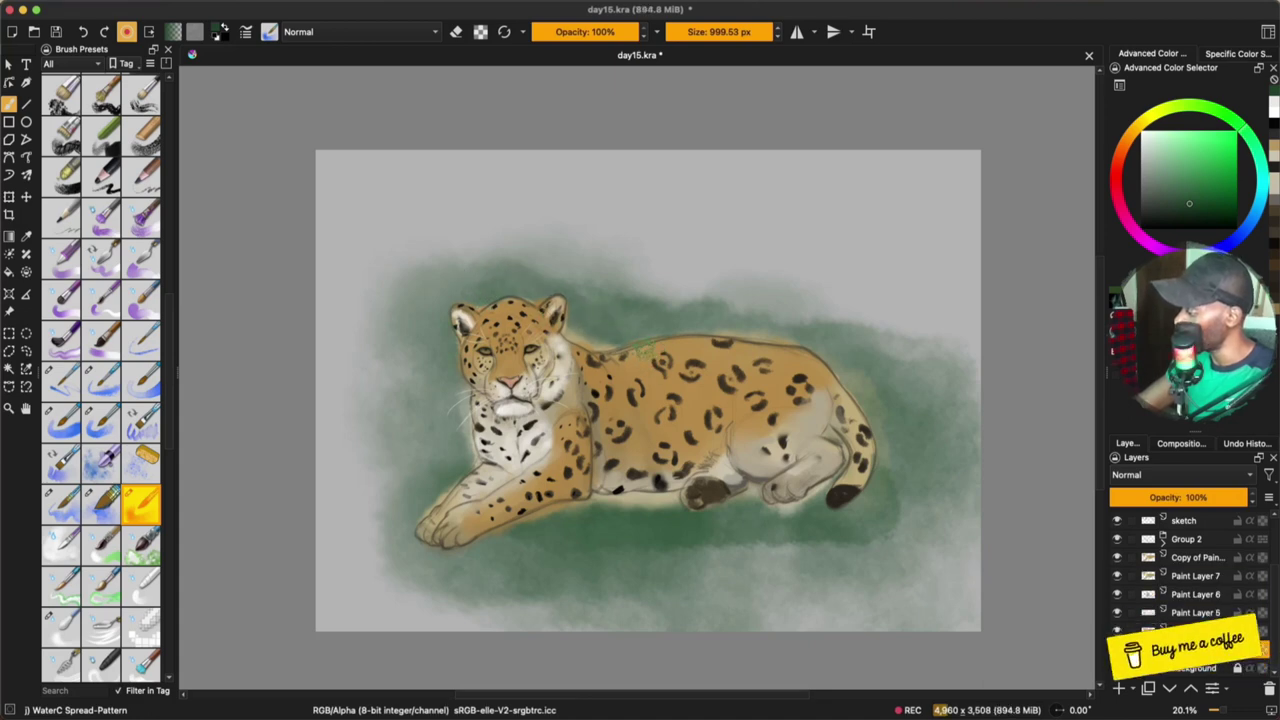
{"action": "left_click_drag", "start_coordinate": [632, 302], "coordinate": [733, 318]}
{"action": "left_click", "coordinate": [773, 32]}
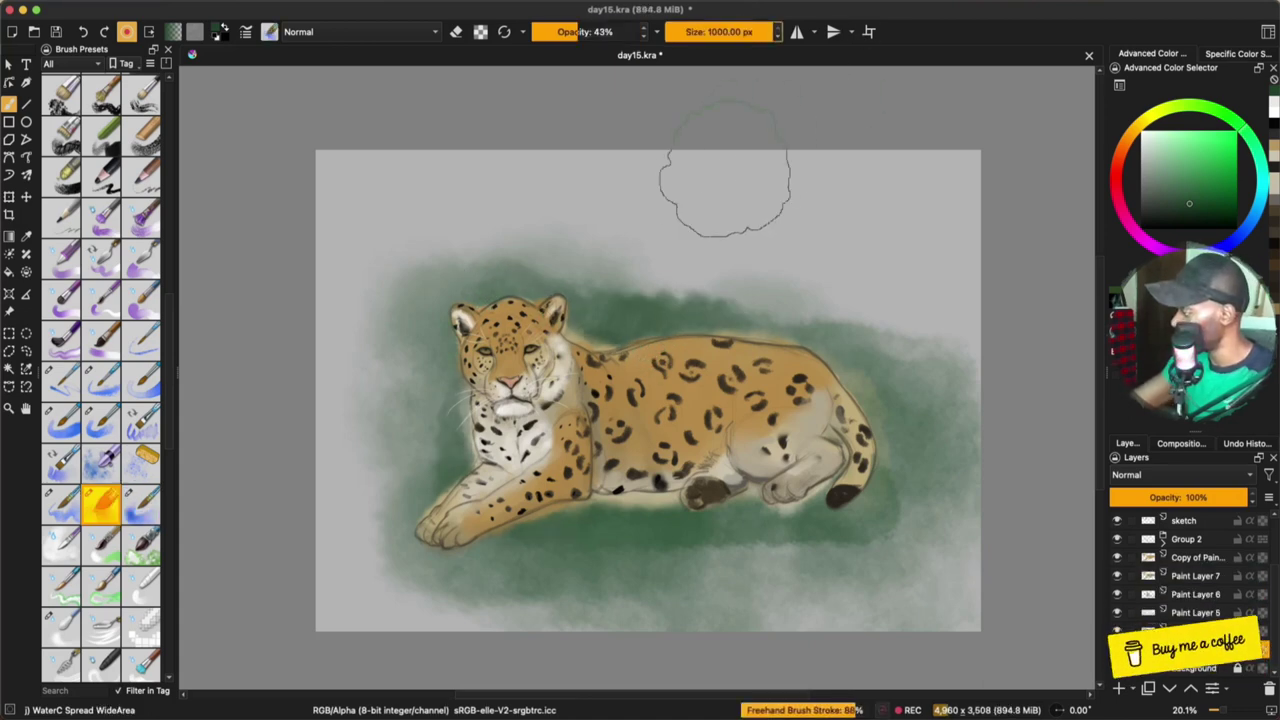
Extend the dark green background around the cat and lighten it behind the head with WaterC Spread WideArea at 1000 px and 100% opacity
{"action": "left_click_drag", "start_coordinate": [562, 298], "coordinate": [836, 262]}
{"action": "left_click", "coordinate": [628, 32]}
{"action": "left_click_drag", "start_coordinate": [628, 32], "coordinate": [641, 32]}
{"action": "left_click_drag", "start_coordinate": [518, 229], "coordinate": [412, 262]}
{"action": "left_click_drag", "start_coordinate": [762, 208], "coordinate": [842, 222]}
{"action": "left_click", "coordinate": [1198, 211]}
{"action": "mouse_move", "coordinate": [492, 310]}
{"action": "left_mouse_down"}
{"action": "mouse_move", "coordinate": [506, 420]}
{"action": "mouse_move", "coordinate": [810, 498]}
{"action": "left_mouse_up"}
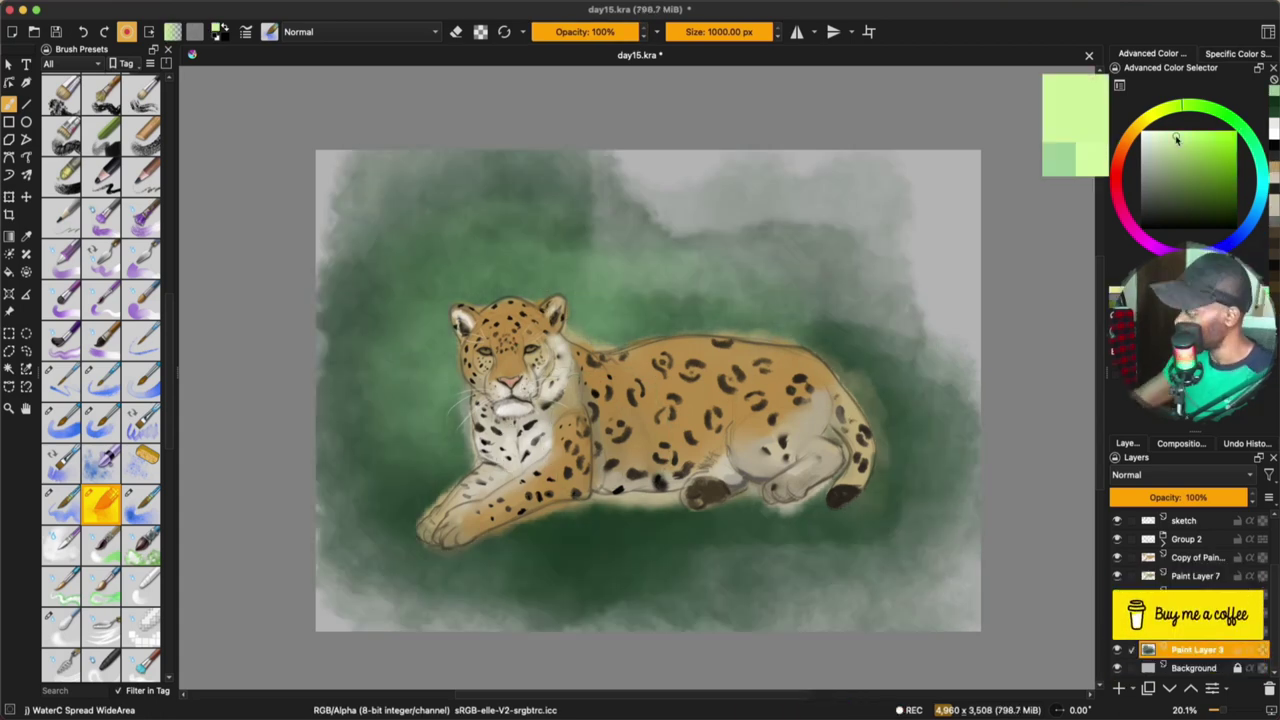
Choose a light yellow-green and brush a soft glow behind the cat's head, neck and back
{"action": "left_click", "coordinate": [1179, 133]}
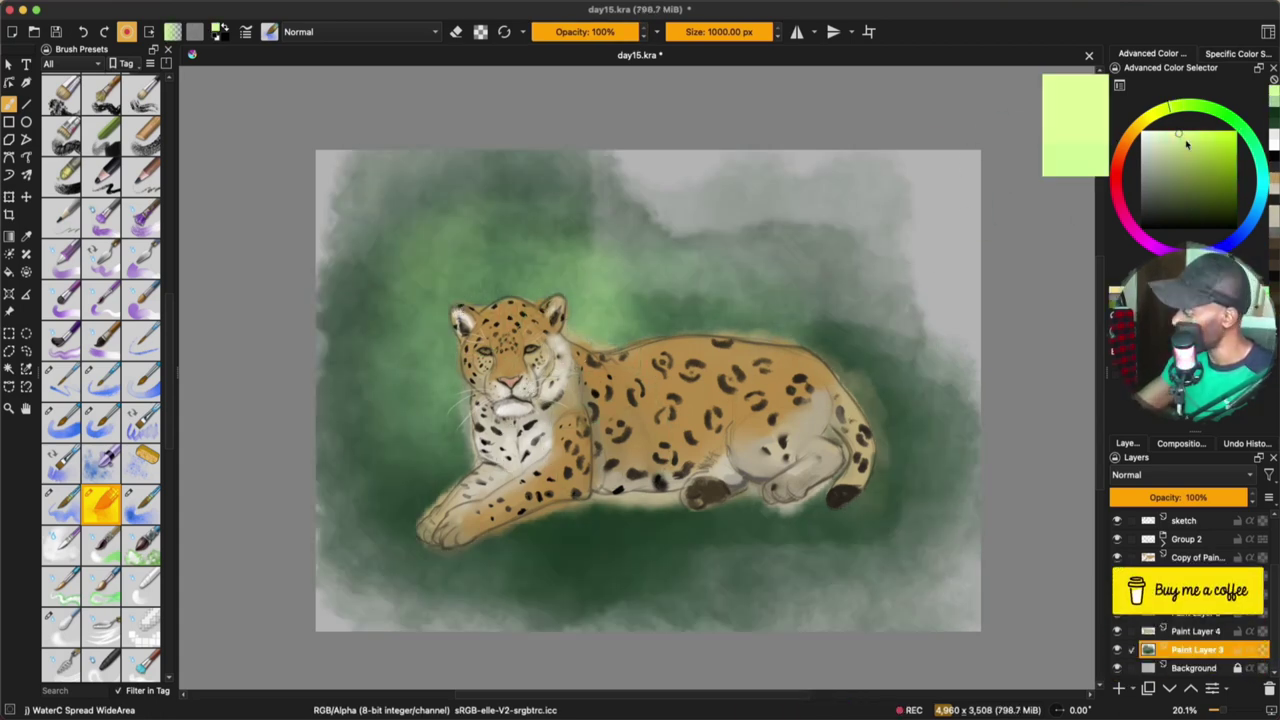
{"action": "left_click", "coordinate": [1185, 137]}
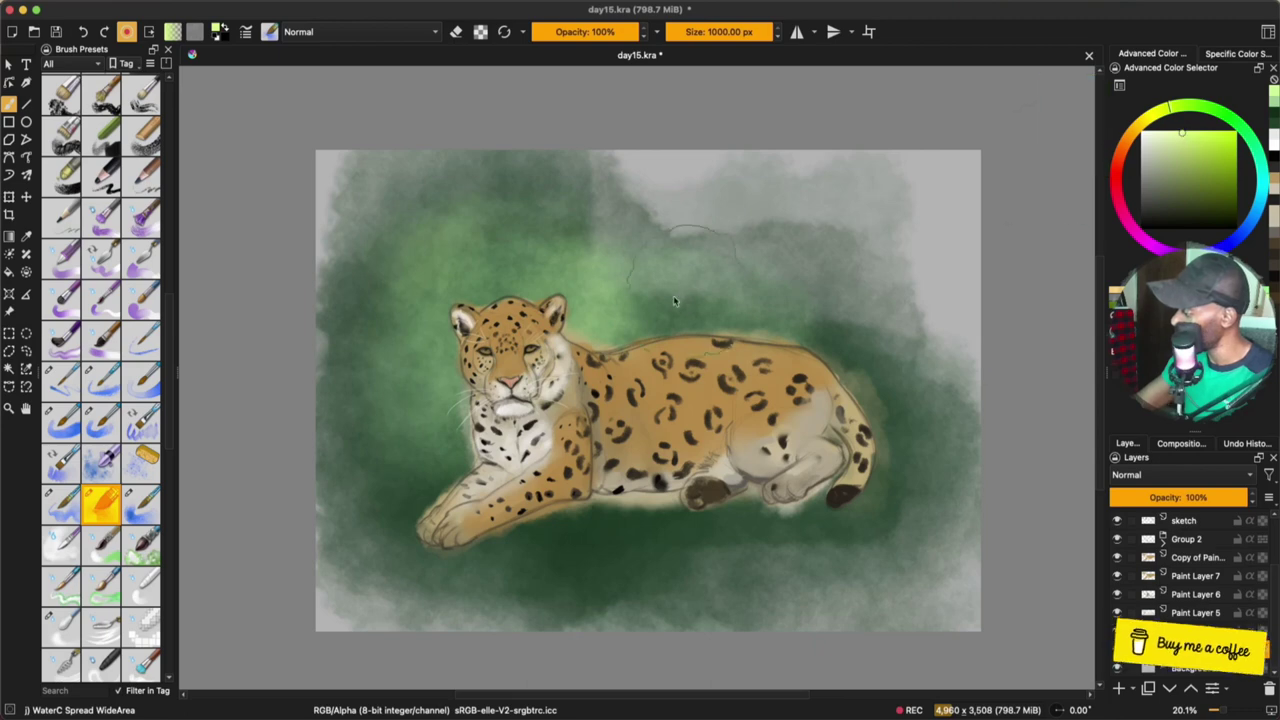
{"action": "left_click_drag", "start_coordinate": [596, 280], "coordinate": [410, 400]}
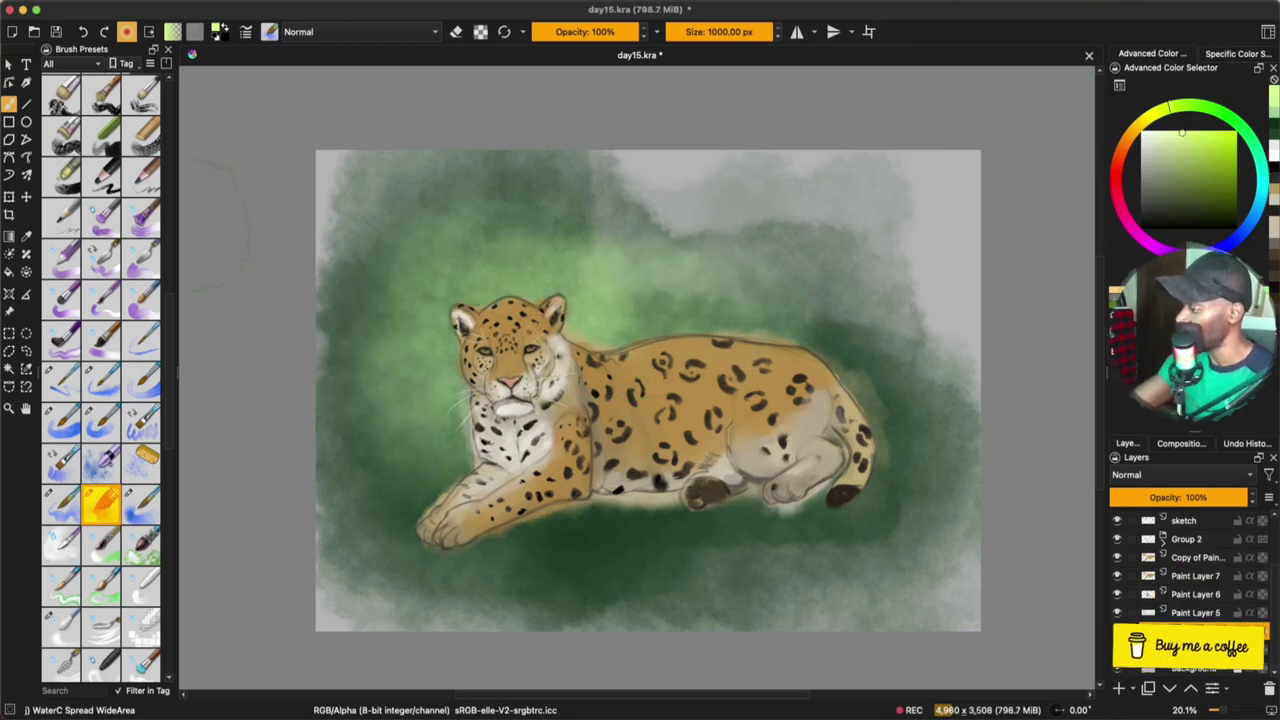
Erase the stray paint around the front paws and along the foreleg and belly edge with Eraser Soft at 60 px
{"action": "mouse_move", "coordinate": [171, 436]}
{"action": "left_mouse_down"}
{"action": "mouse_move", "coordinate": [187, 251]}
{"action": "mouse_move", "coordinate": [176, 152]}
{"action": "left_mouse_up"}
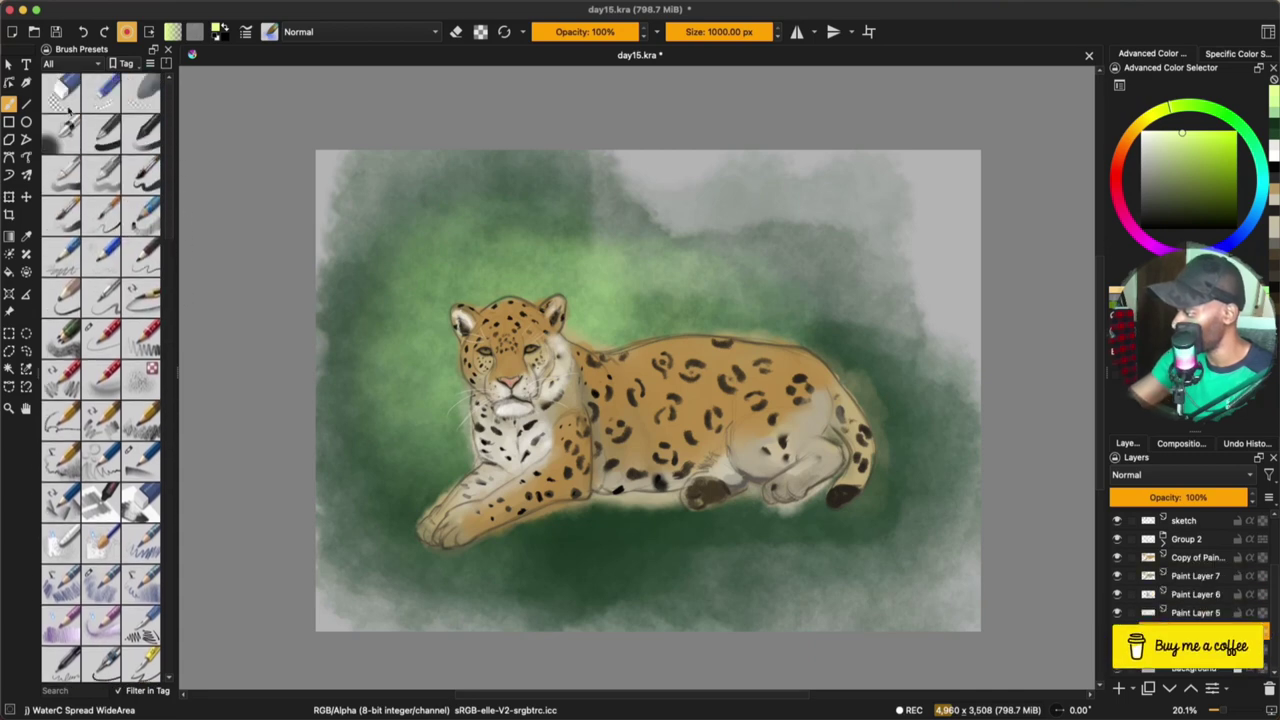
{"action": "left_click", "coordinate": [141, 92]}
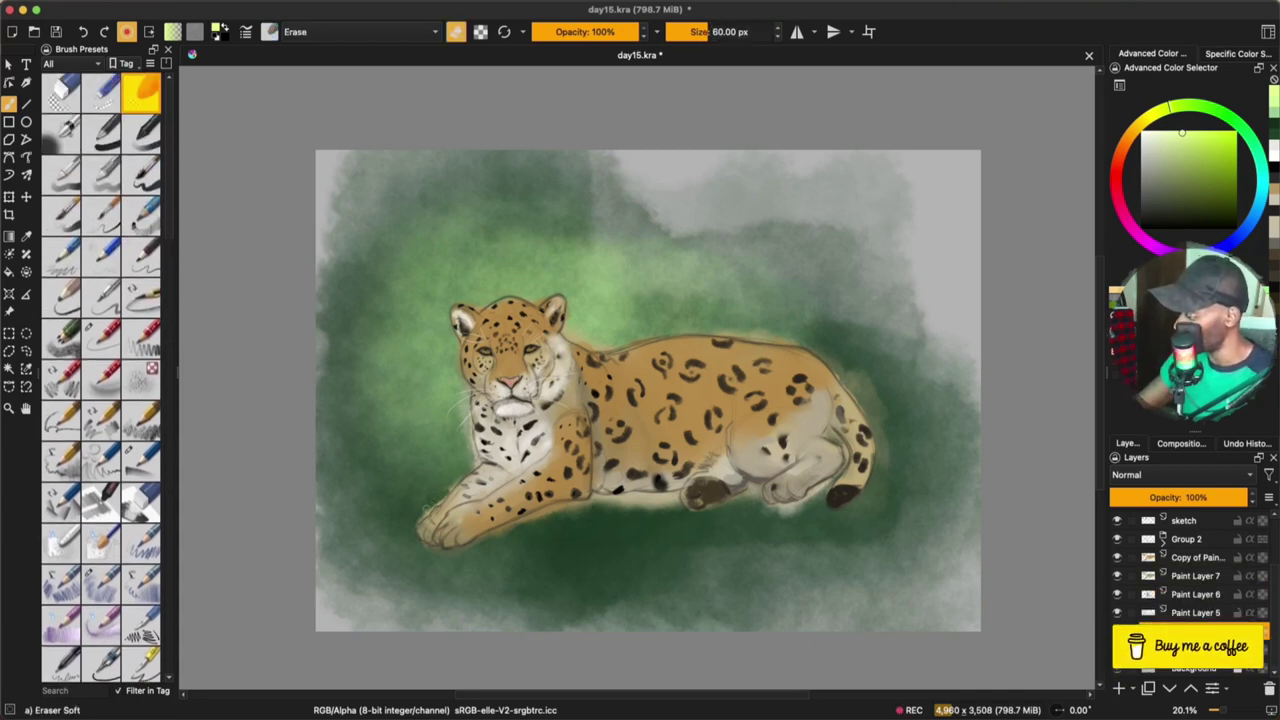
{"action": "left_click_drag", "start_coordinate": [432, 507], "coordinate": [442, 502]}
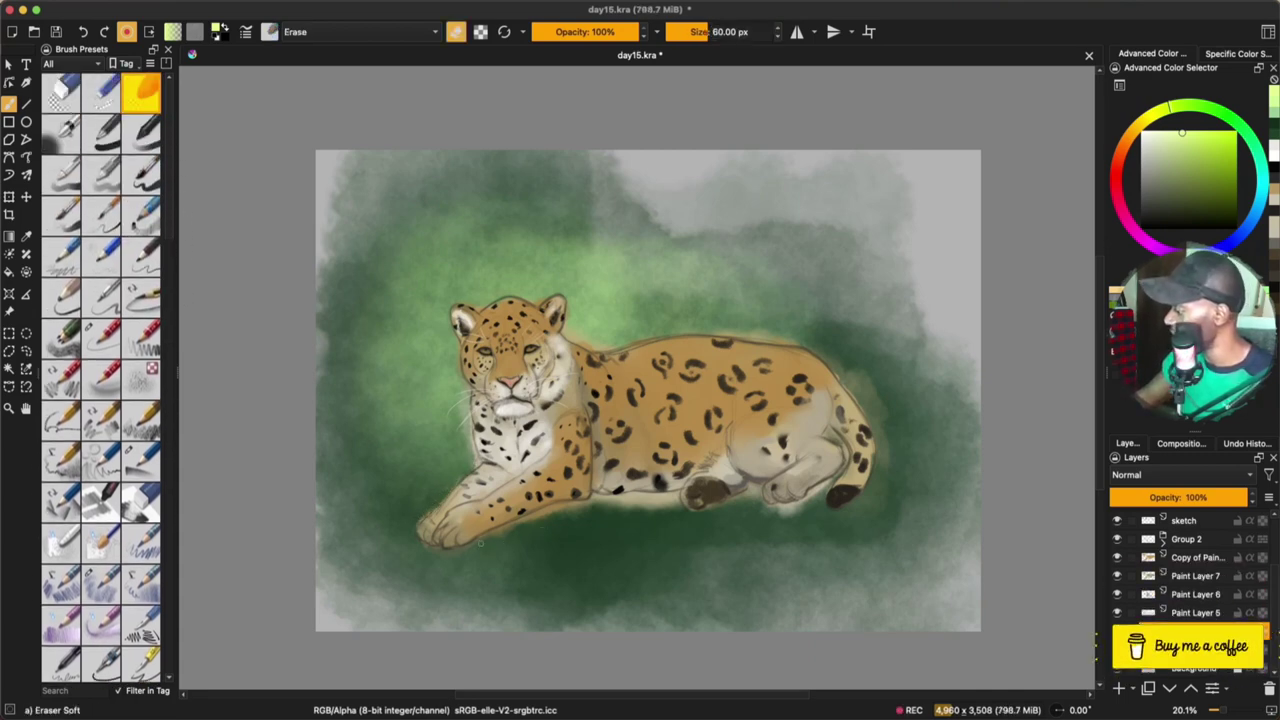
{"action": "left_click_drag", "start_coordinate": [535, 515], "coordinate": [577, 511]}
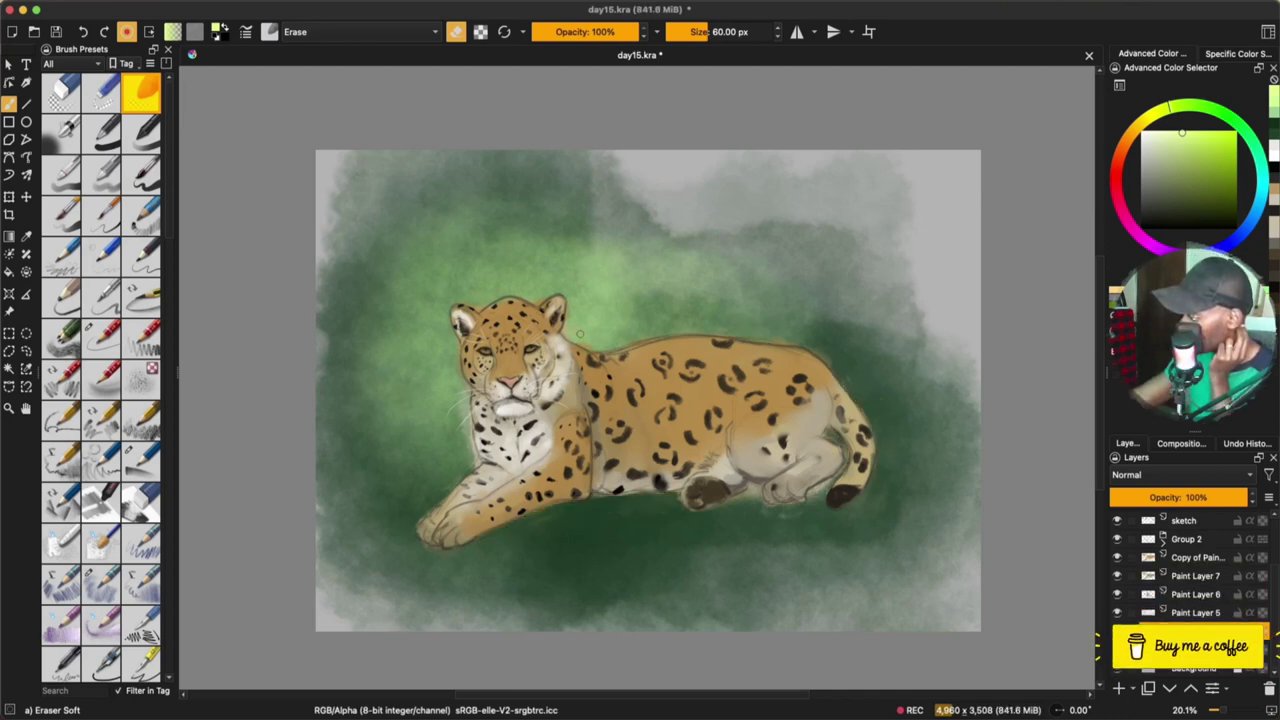
Clean leftover paint around the cat's outline while stepping through the coat layers, ending on Paint Layer 7
{"action": "key", "text": "r"}
{"action": "left_click", "coordinate": [588, 344]}
{"action": "key", "text": "Page_Down"}
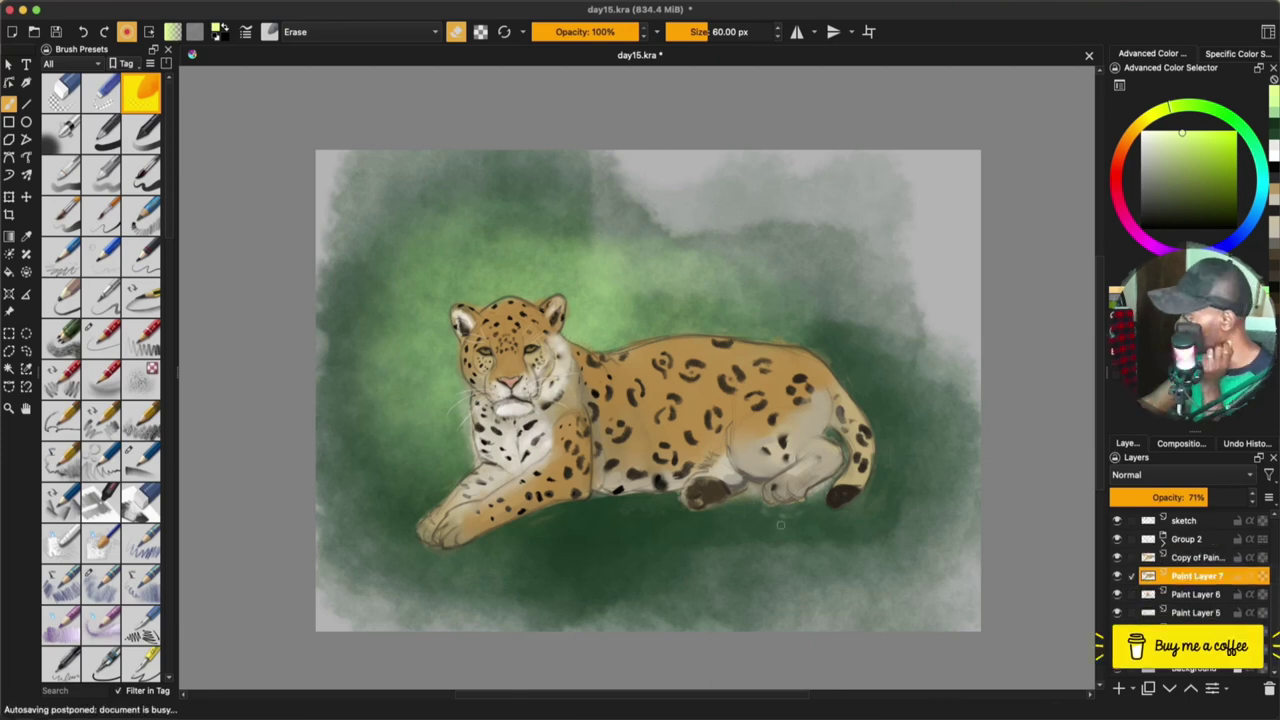
{"action": "key", "text": "Page_Down"}
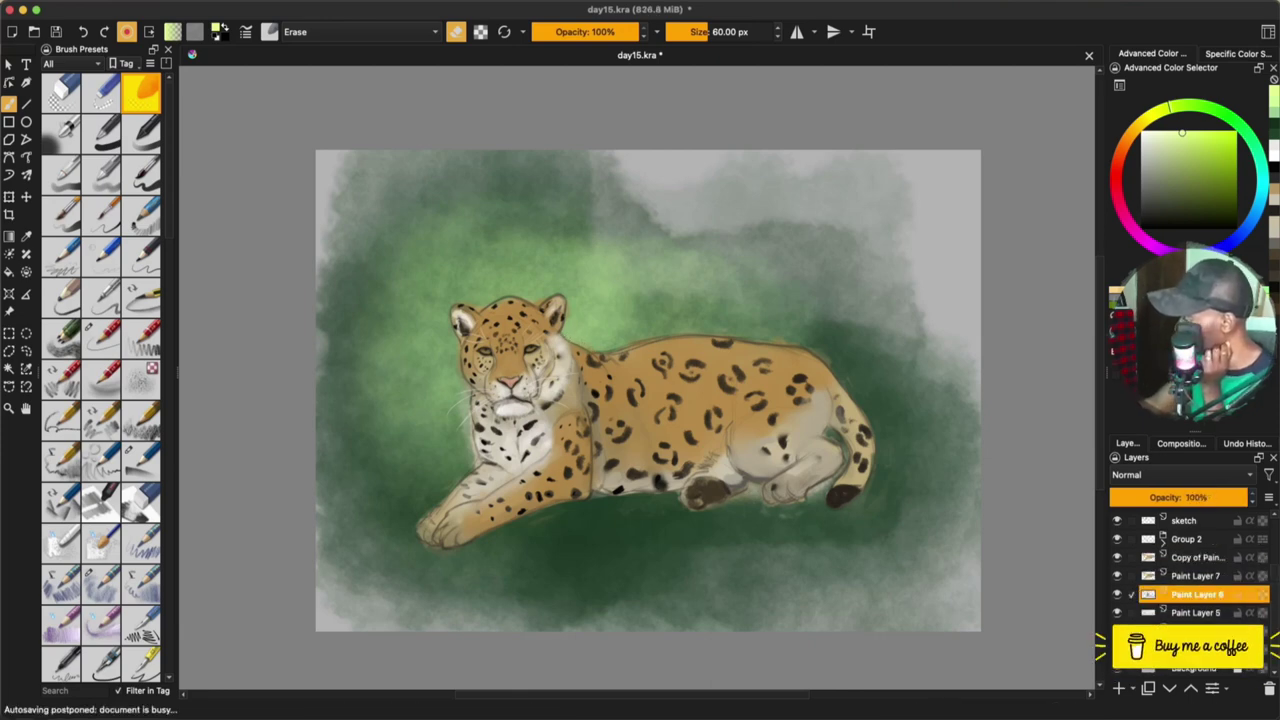
{"action": "key", "text": "Page_Down"}
{"action": "key", "text": "Page_Up"}
{"action": "key", "text": "Page_Up"}
{"action": "key", "text": "plus"}
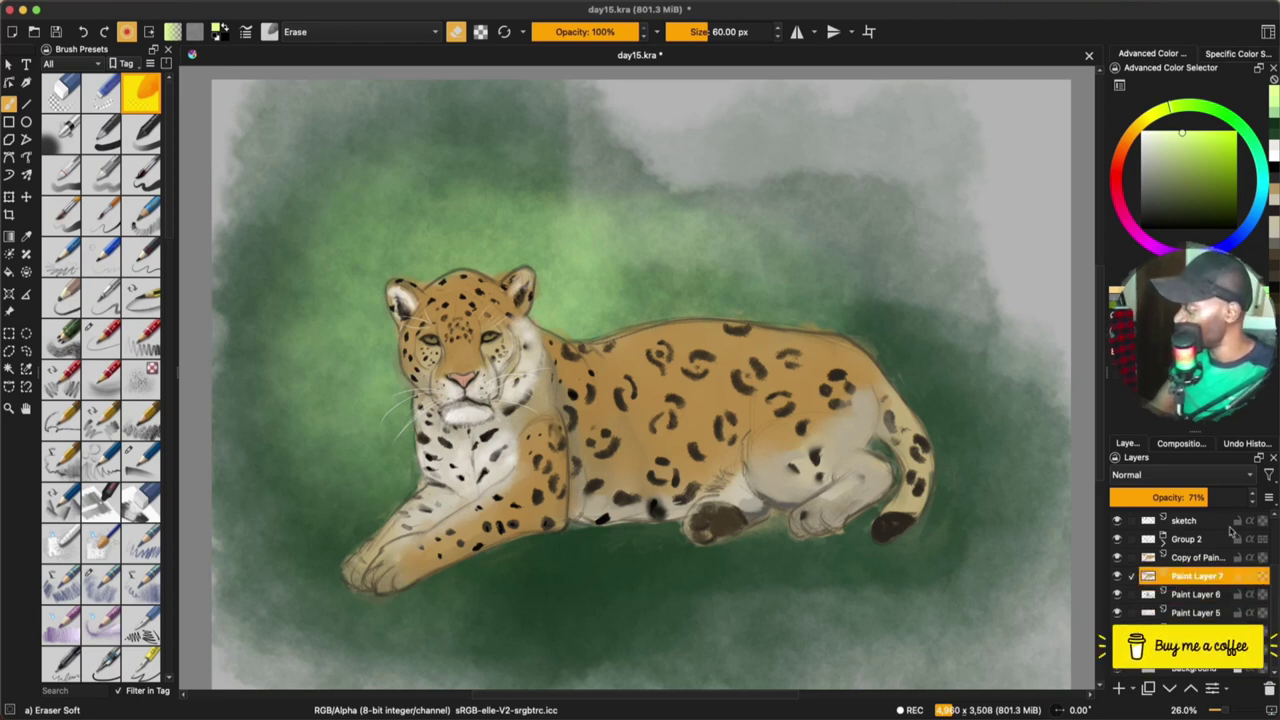
Activate Paint Layer 10 and set up WaterC Basic Round-Grain in near-white at about 16.5 px
{"action": "scroll", "coordinate": [1274, 598], "scroll_direction": "up", "scroll_amount": 2}
{"action": "scroll", "coordinate": [170, 492], "scroll_direction": "down", "scroll_amount": 5}
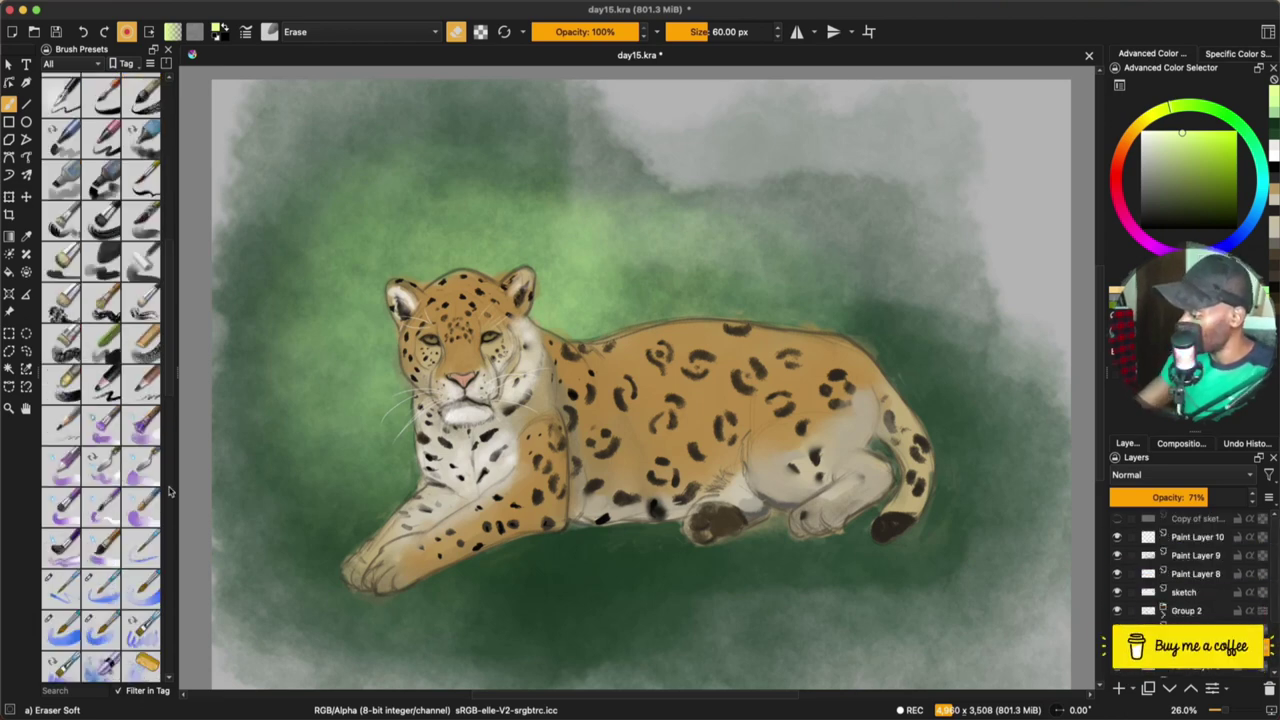
{"action": "left_click", "coordinate": [60, 628]}
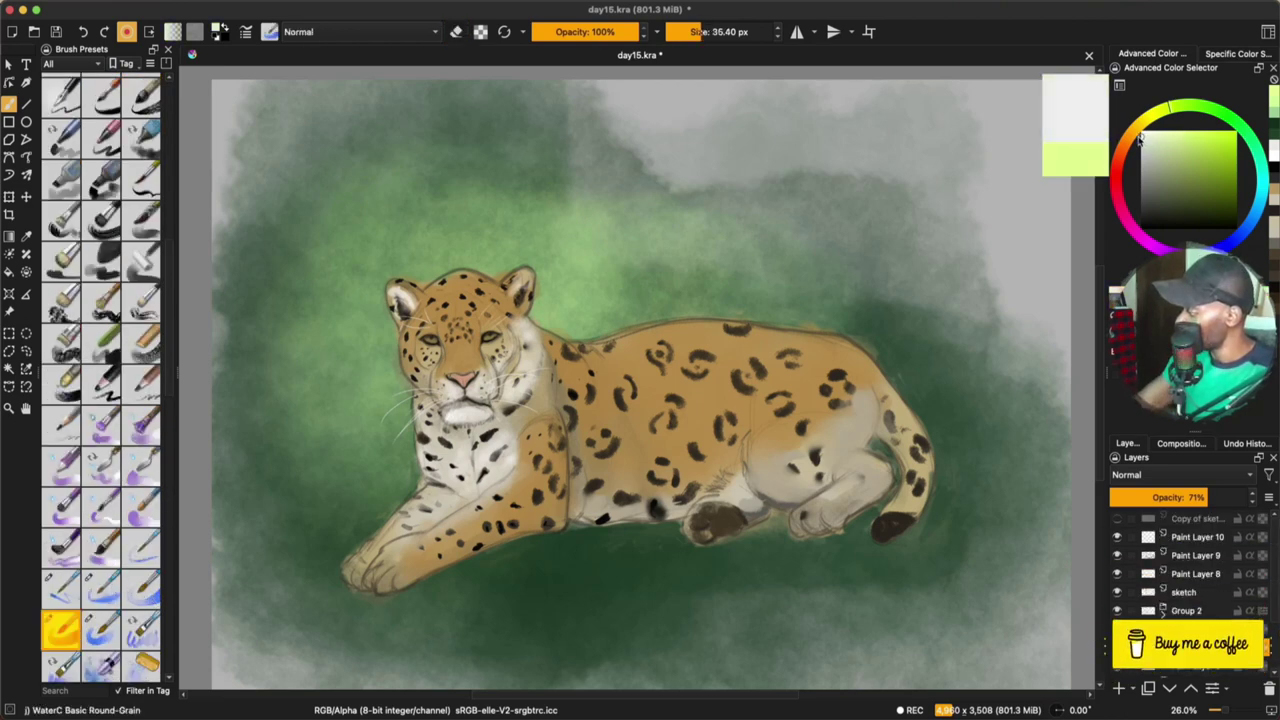
{"action": "scroll", "coordinate": [480, 318], "scroll_direction": "up", "scroll_amount": 4}
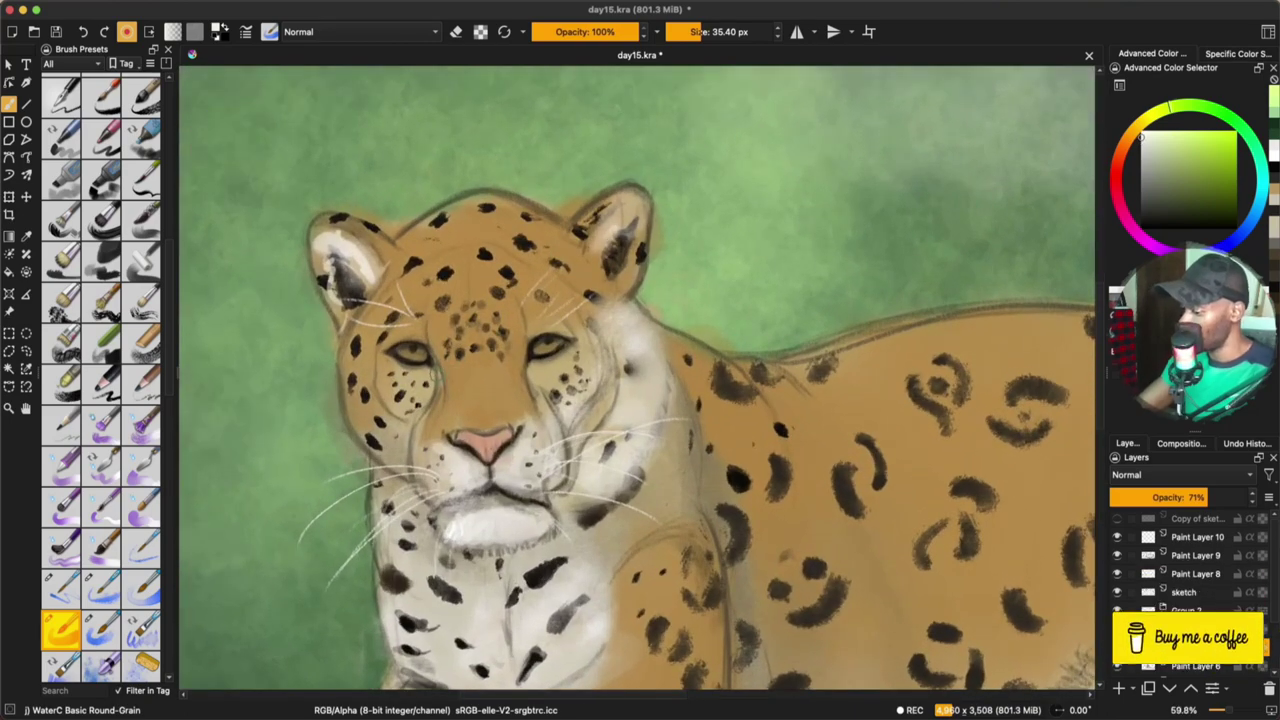
{"action": "left_click", "coordinate": [1197, 537]}
{"action": "left_click", "coordinate": [680, 32]}
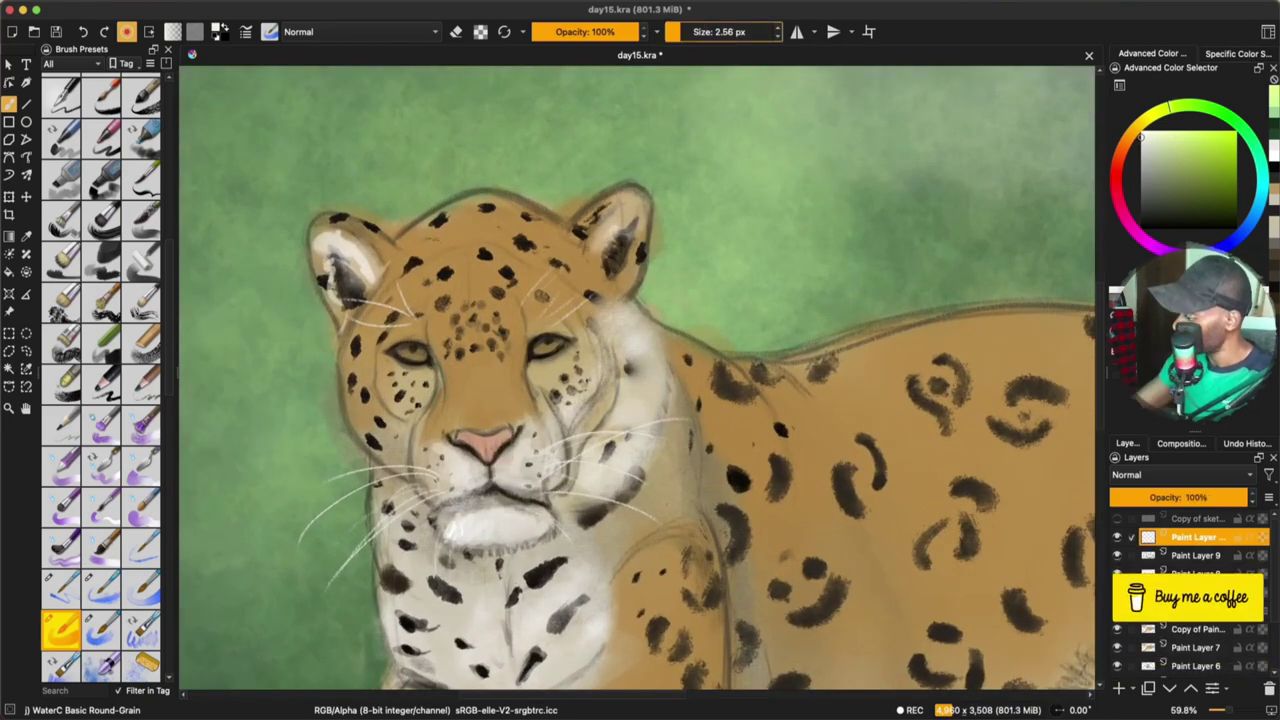
{"action": "scroll", "coordinate": [375, 293], "scroll_direction": "down", "scroll_amount": 4}
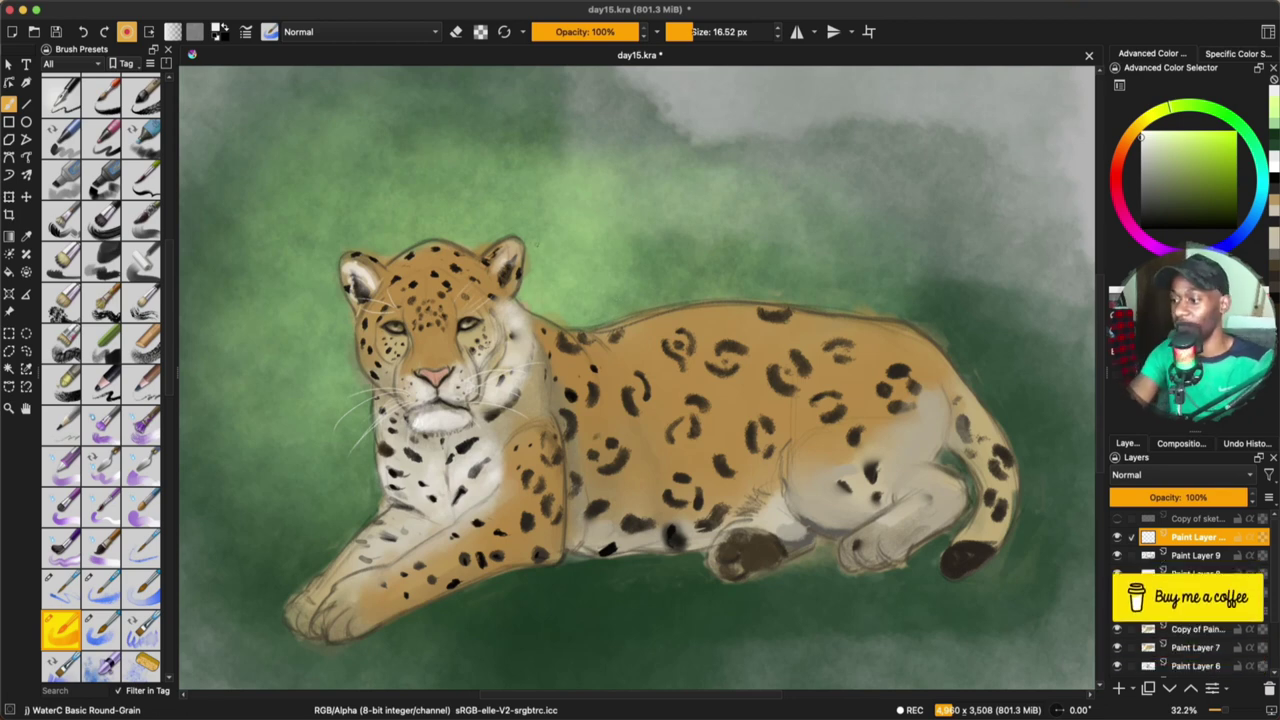